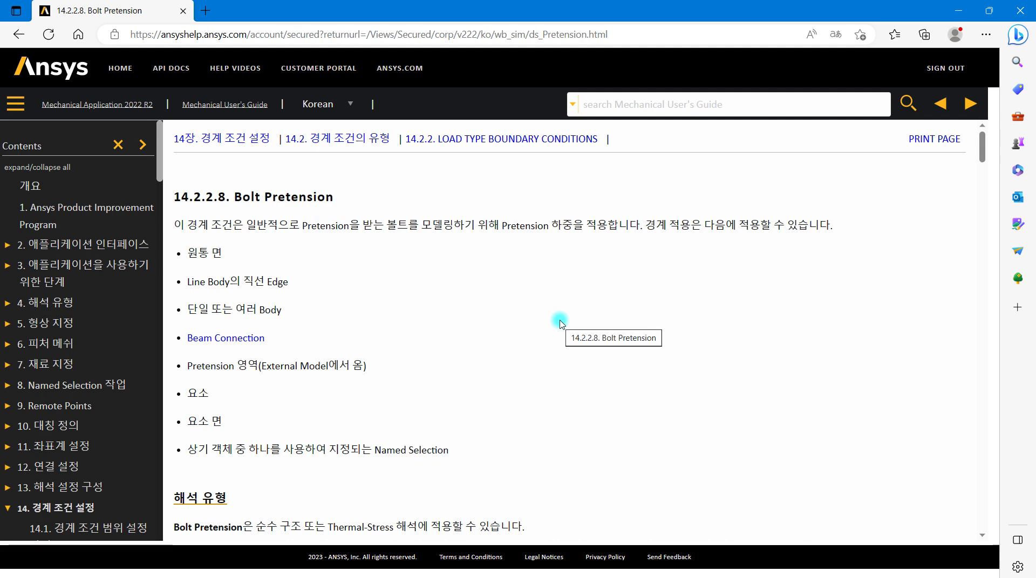
- Read the Bolt Pretension help page's introduction, supported analysis types, and supported dimension and geometry types
scroll(560, 324, "down", 5)
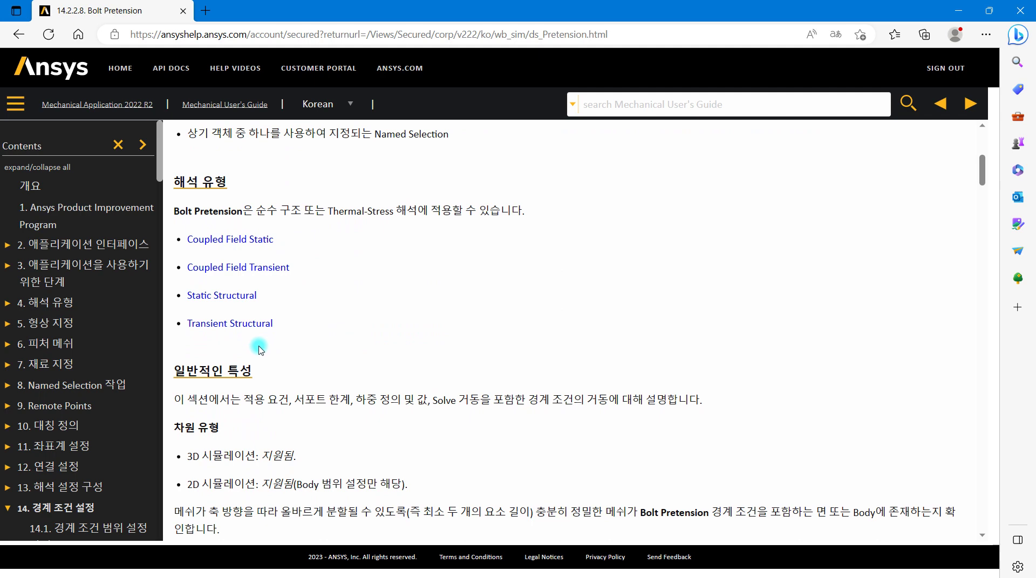
scroll(275, 346, "down", 2)
scroll(289, 355, "down", 4)
scroll(290, 348, "up", 4)
scroll(290, 347, "down", 5)
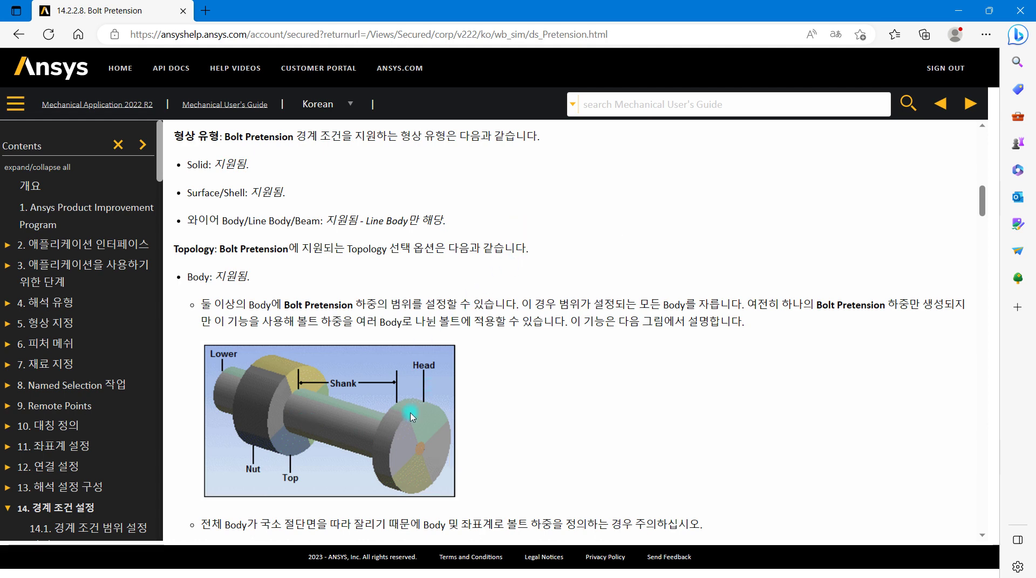
scroll(372, 294, "up", 8)
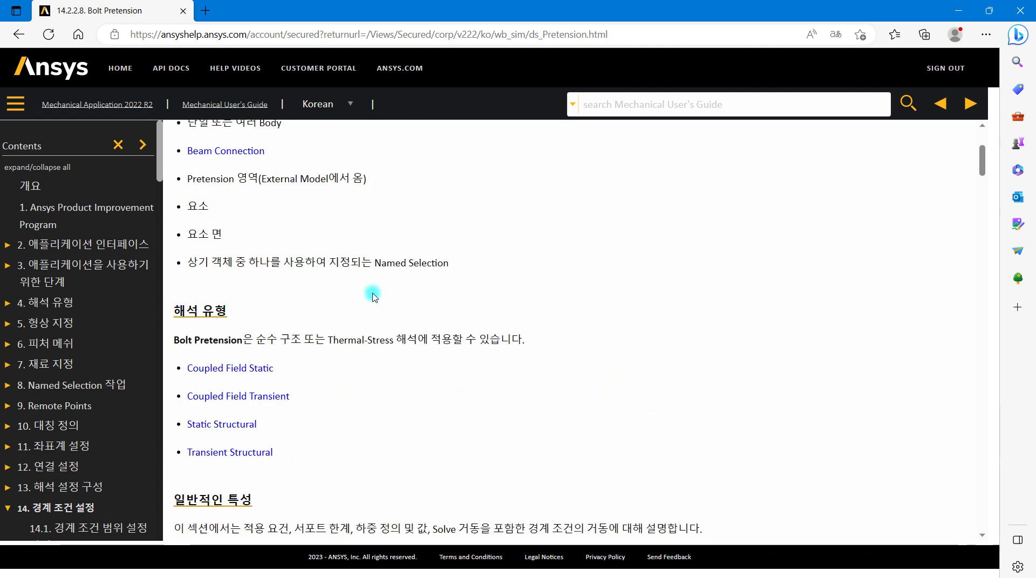
scroll(372, 294, "up", 2)
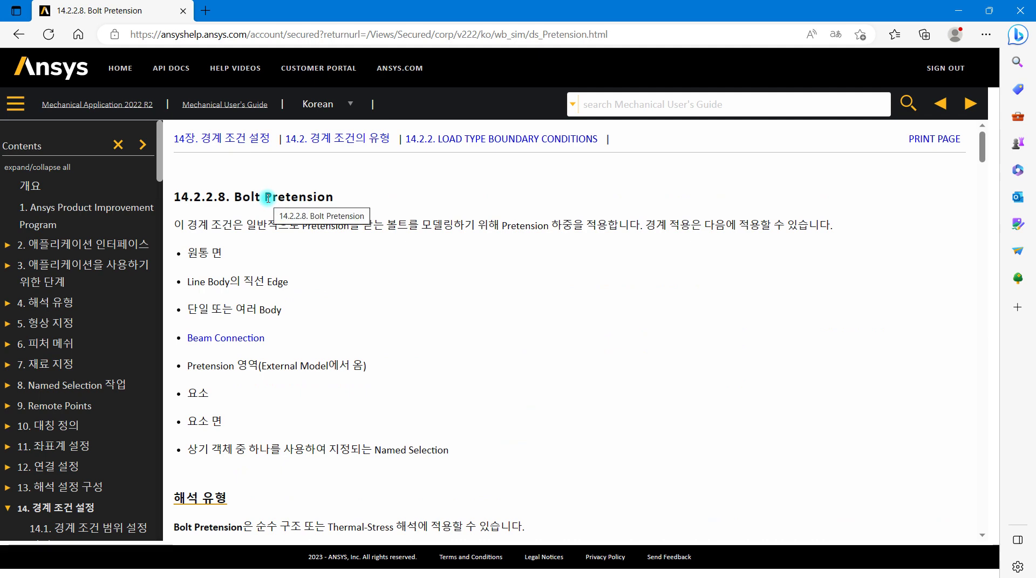
- Examine the Bolt Pretension topology options for body, face, edge, vertex, node and element face scoping
scroll(309, 237, "down", 10)
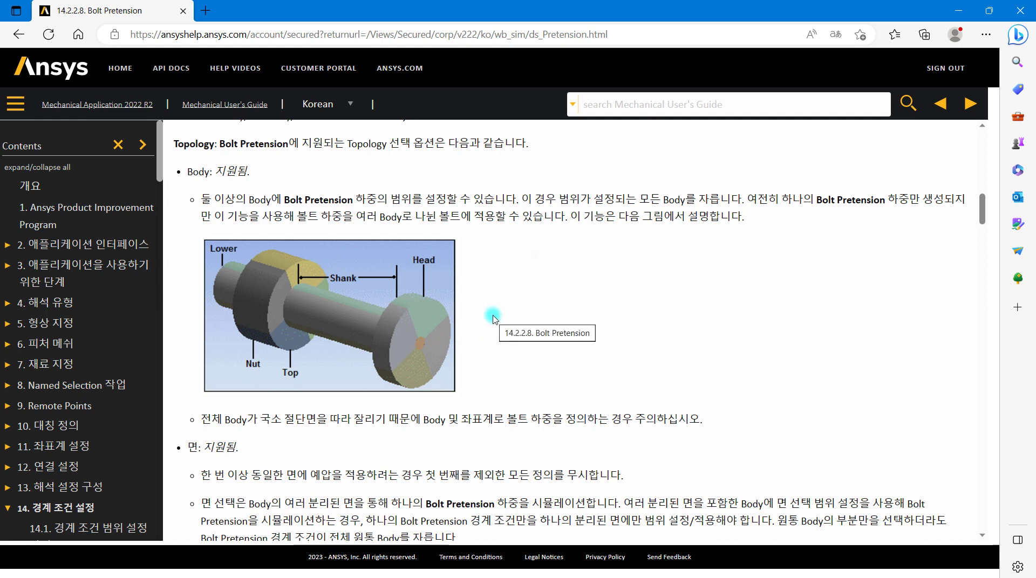
scroll(492, 318, "down", 6)
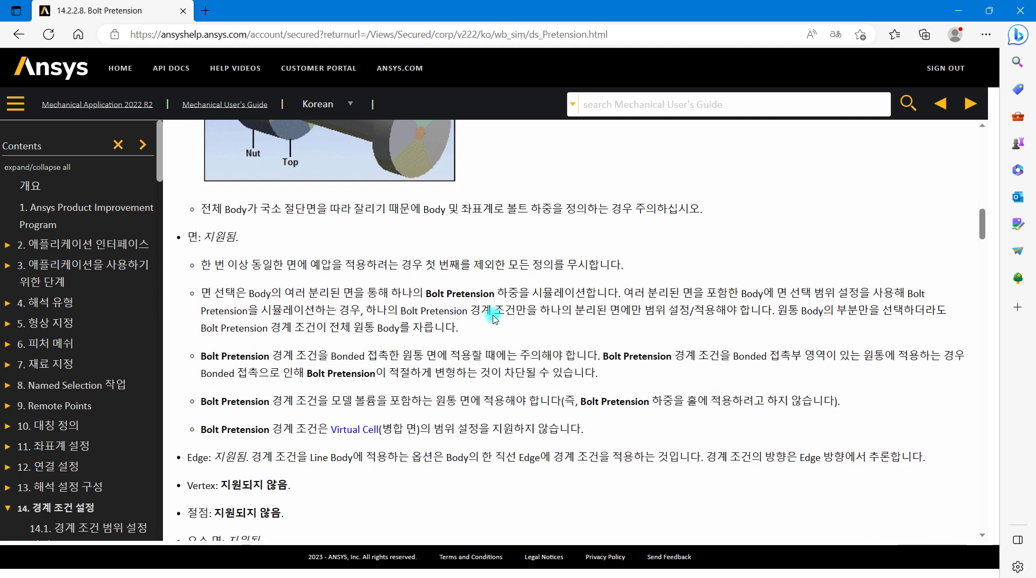
scroll(493, 315, "up", 2)
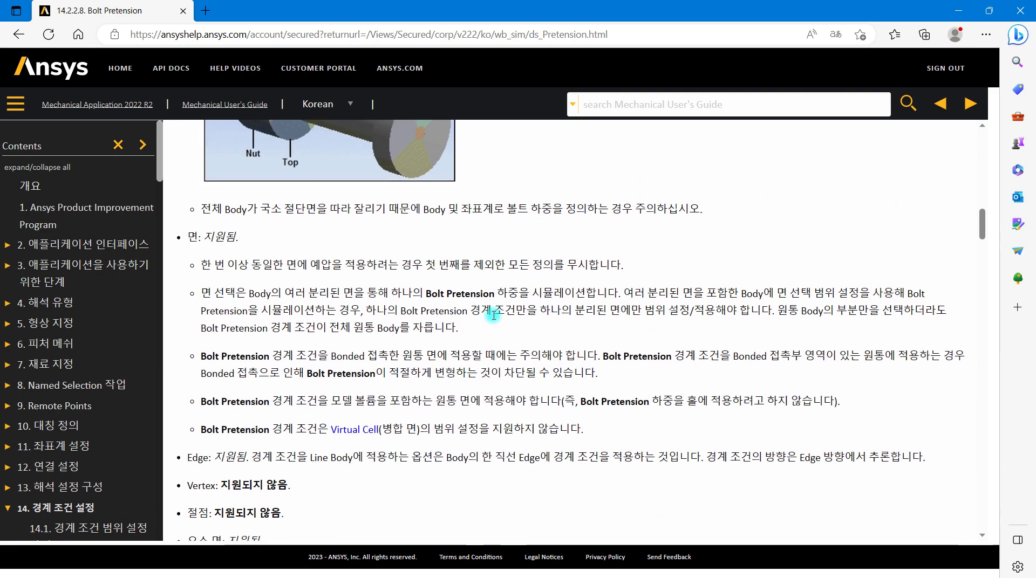
scroll(493, 316, "up", 4)
scroll(494, 317, "down", 4)
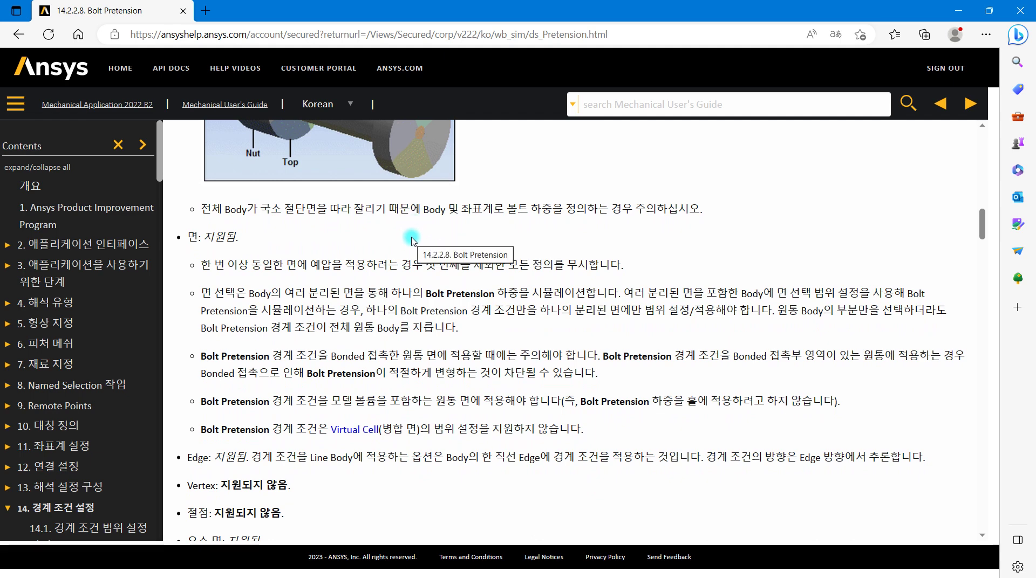
scroll(411, 239, "down", 2)
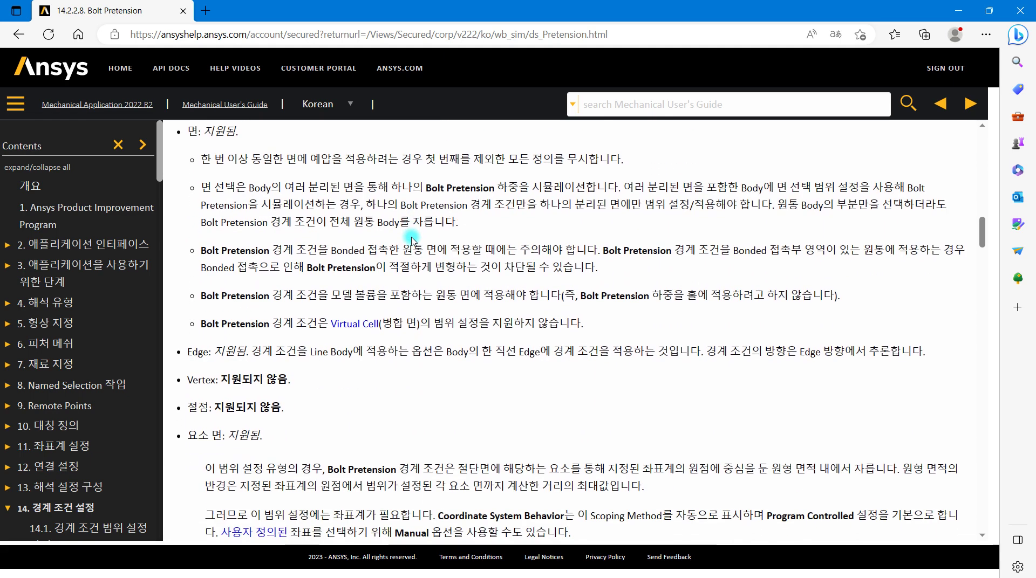
scroll(307, 278, "up", 1)
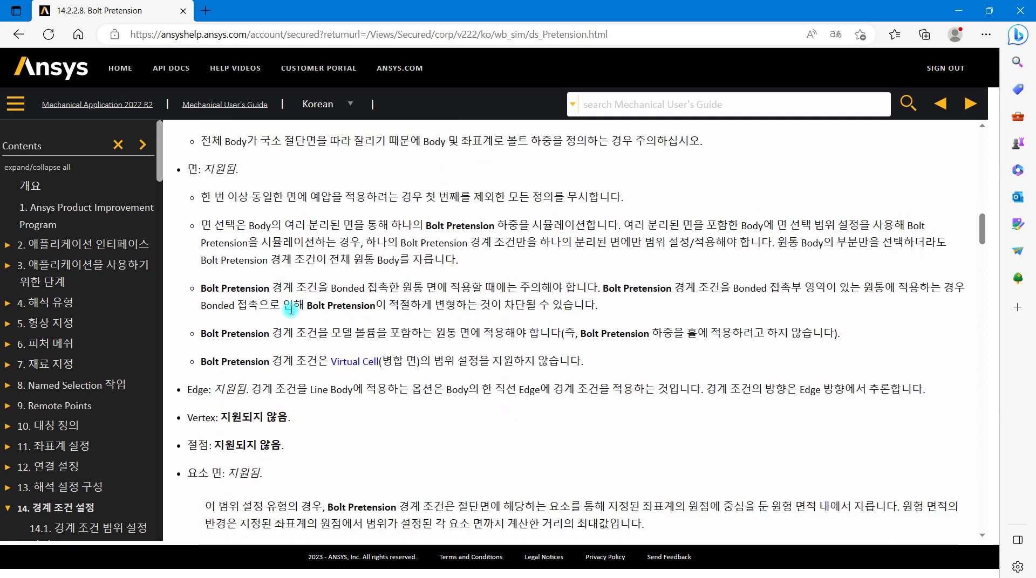
scroll(294, 305, "down", 1)
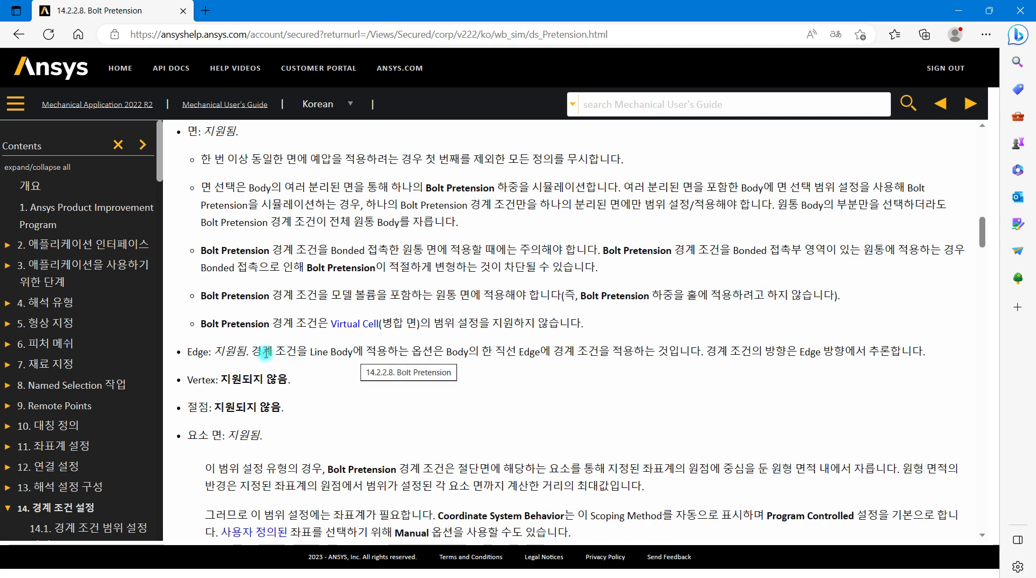
scroll(319, 354, "down", 2)
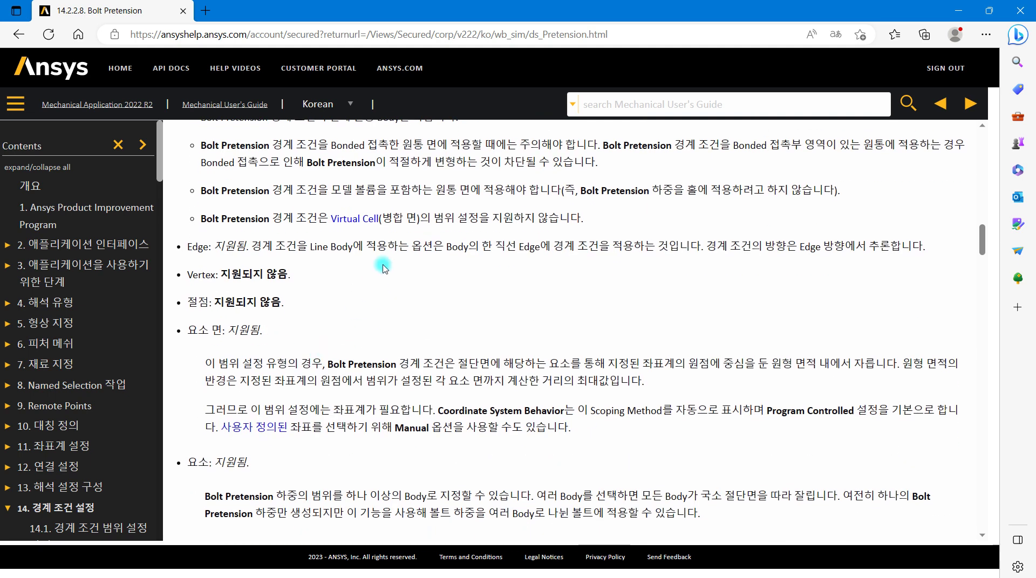
scroll(326, 261, "down", 1)
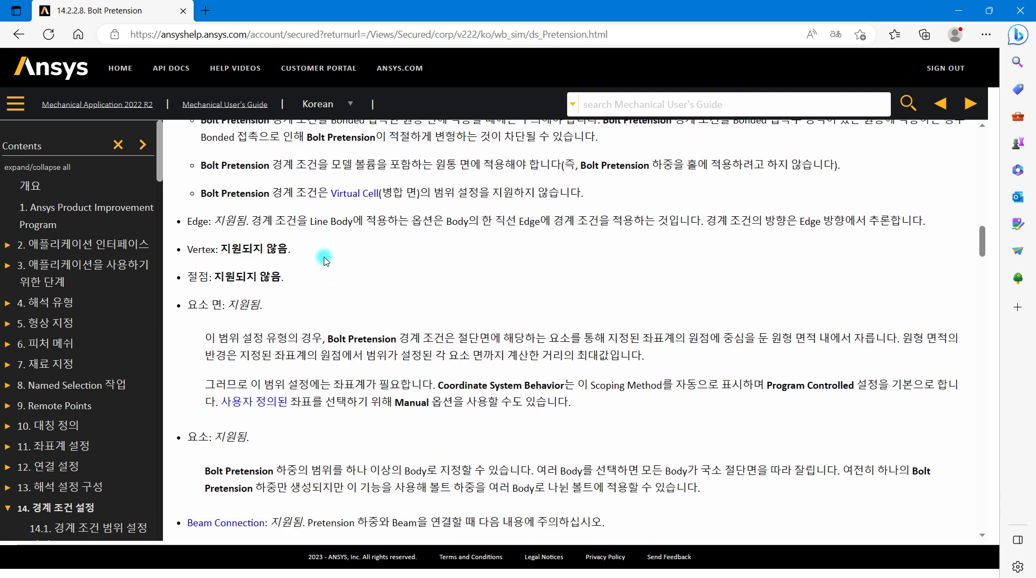
- Study the Beam Connection scoping example for Bolt Pretension, its figure and notes, and the Pretension Section limitation
scroll(326, 261, "down", 8)
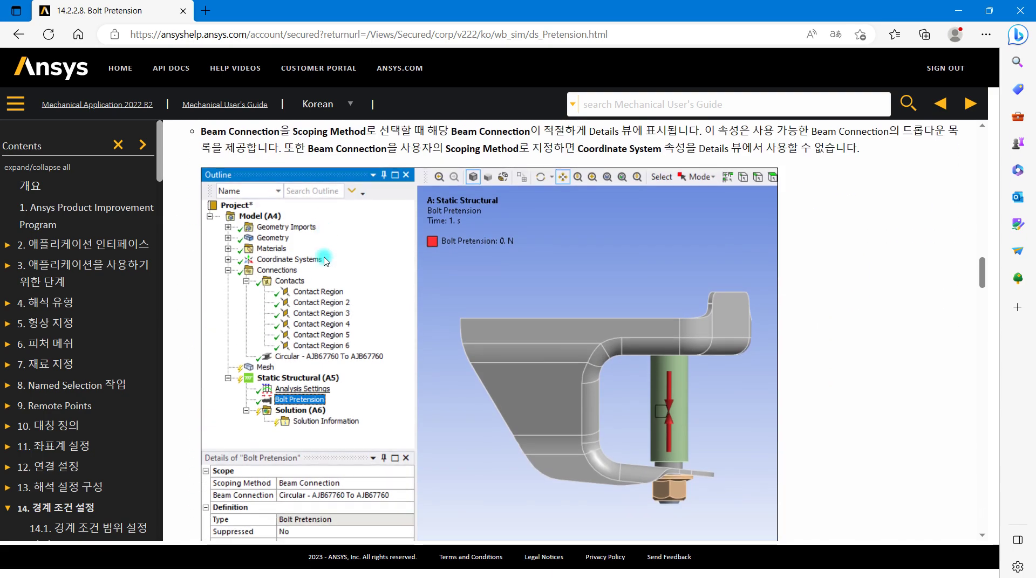
scroll(326, 261, "down", 2)
scroll(635, 405, "up", 3)
scroll(646, 396, "down", 2)
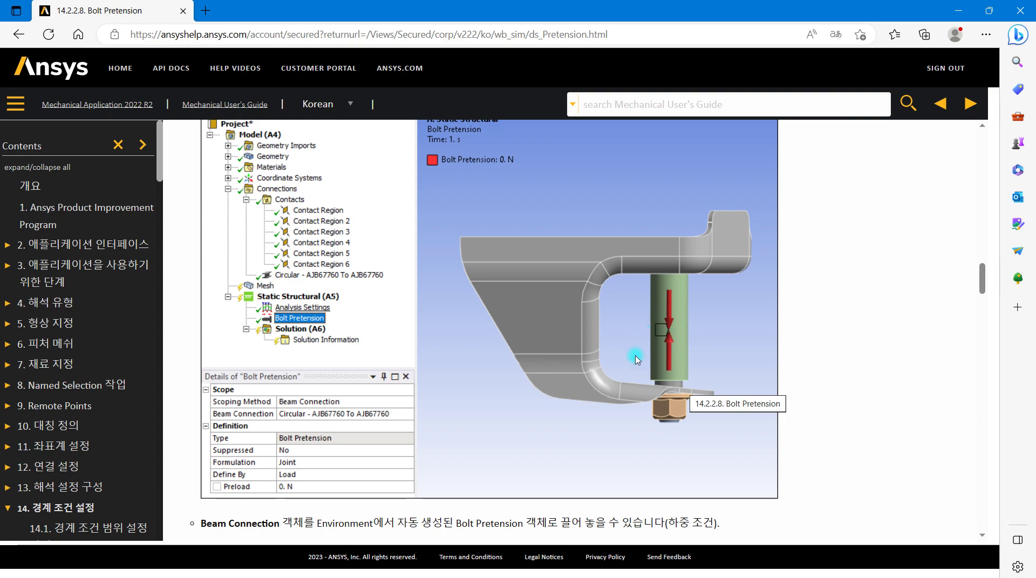
scroll(395, 348, "down", 10)
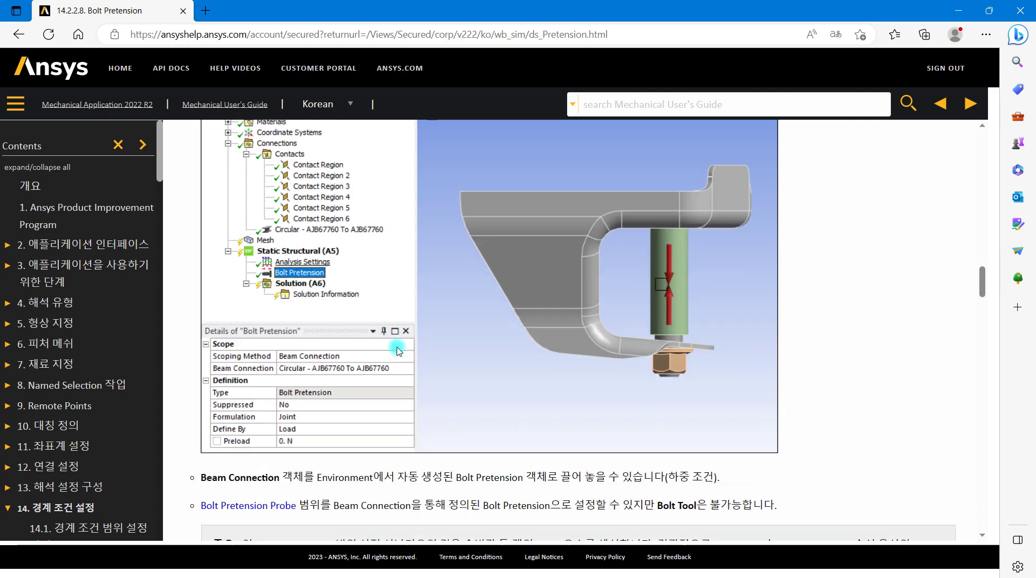
scroll(397, 348, "down", 1)
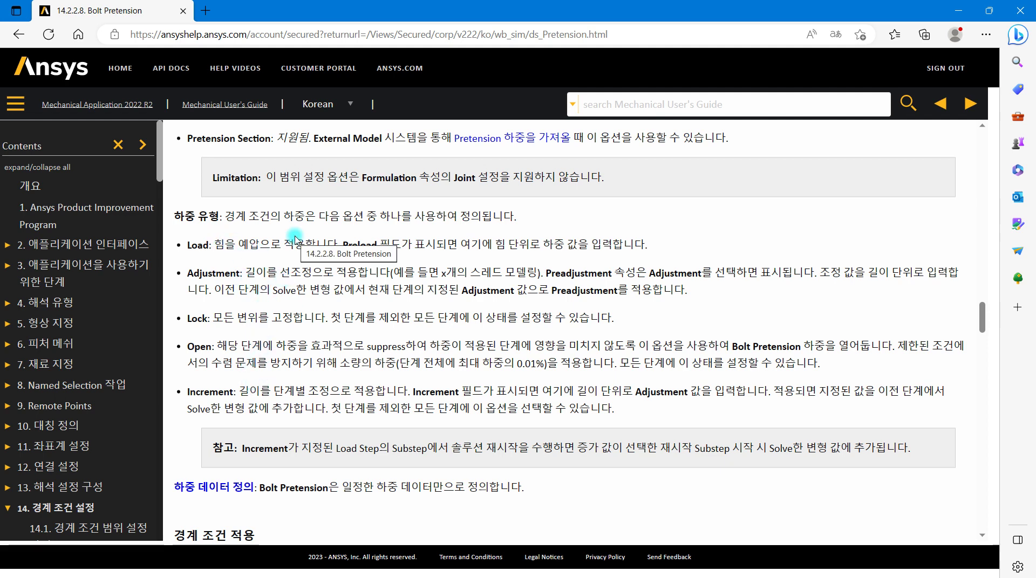
scroll(295, 239, "up", 8)
scroll(490, 246, "down", 5)
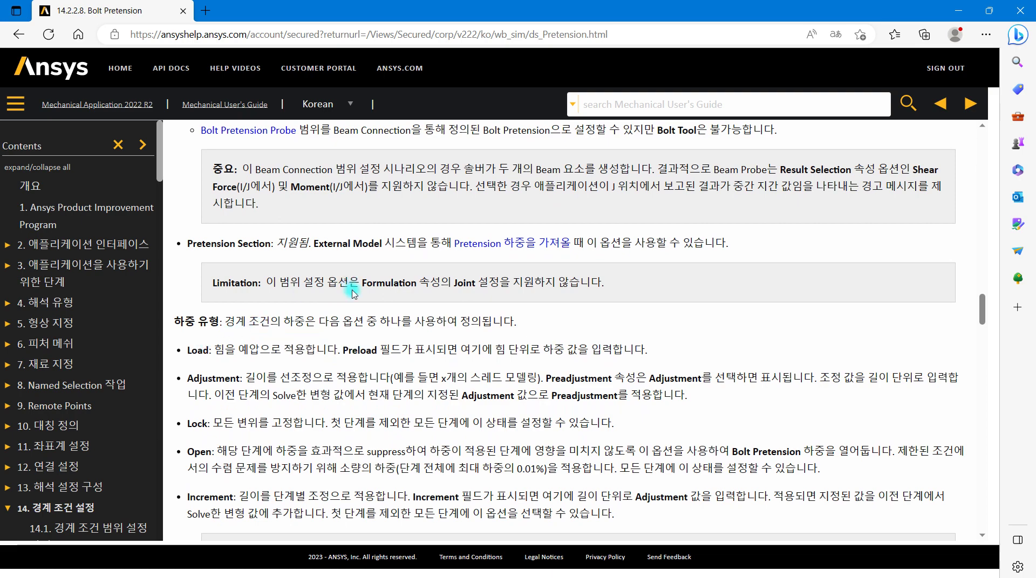
scroll(354, 294, "up", 8)
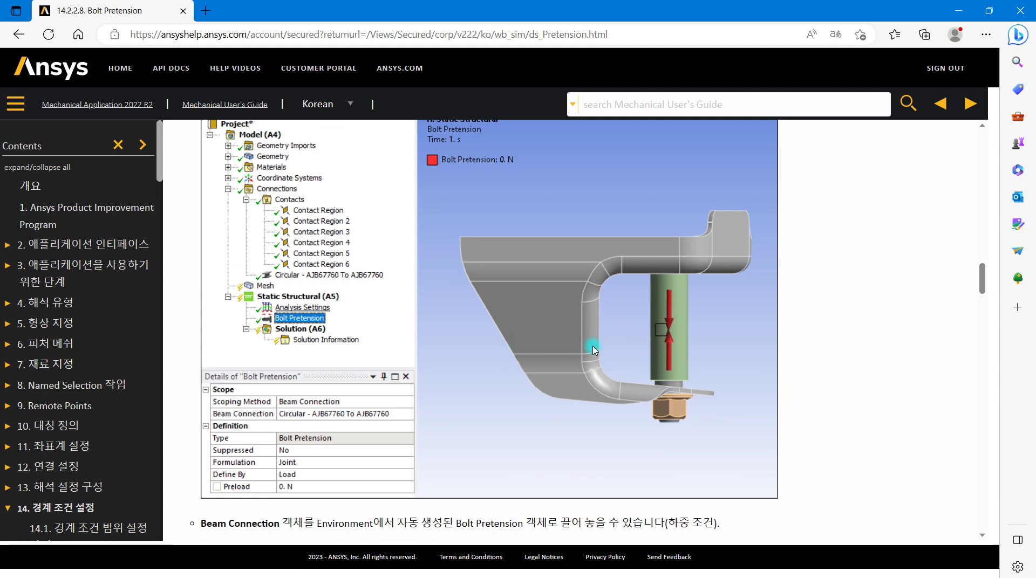
scroll(592, 348, "down", 4)
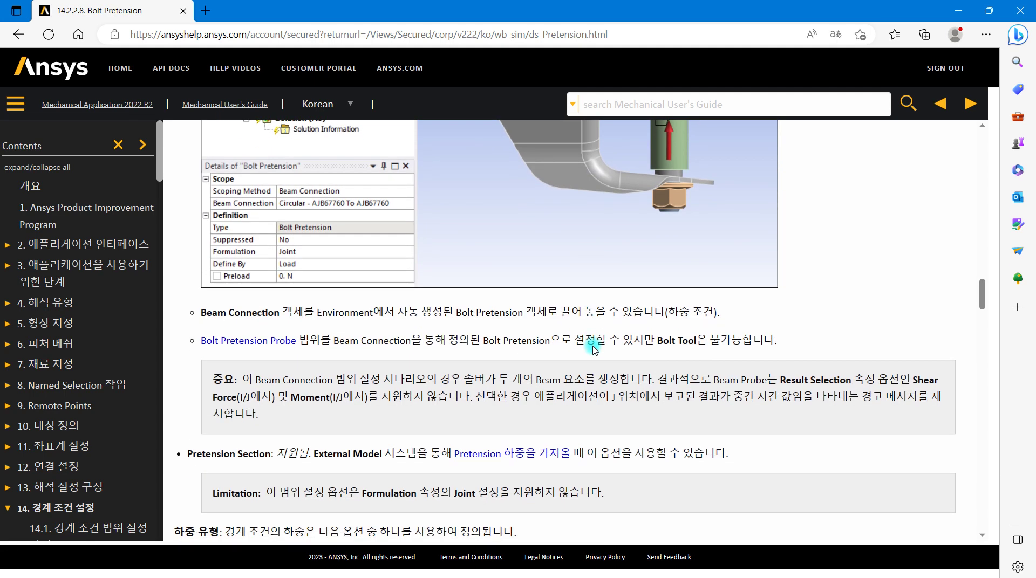
scroll(526, 247, "down", 2)
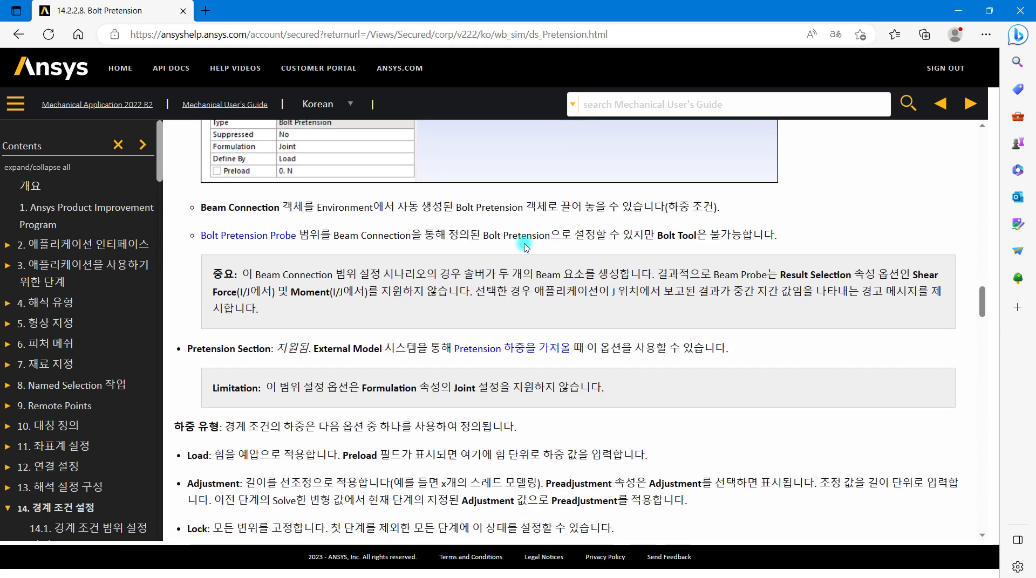
scroll(526, 247, "down", 4)
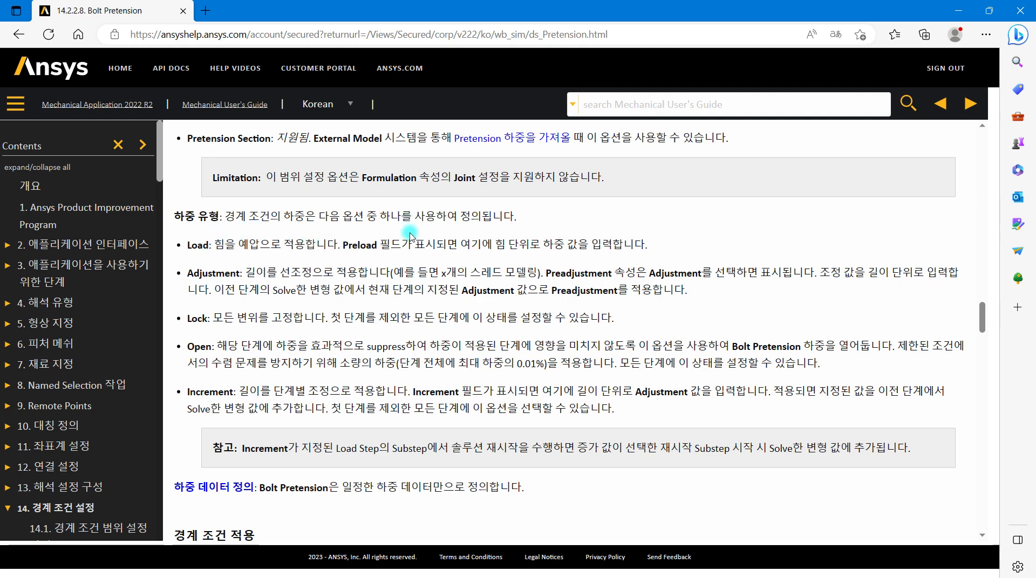
- Compare the Load and Adjustment load type descriptions with the bolt and Details view in the Beam Connection figure
scroll(410, 235, "up", 2)
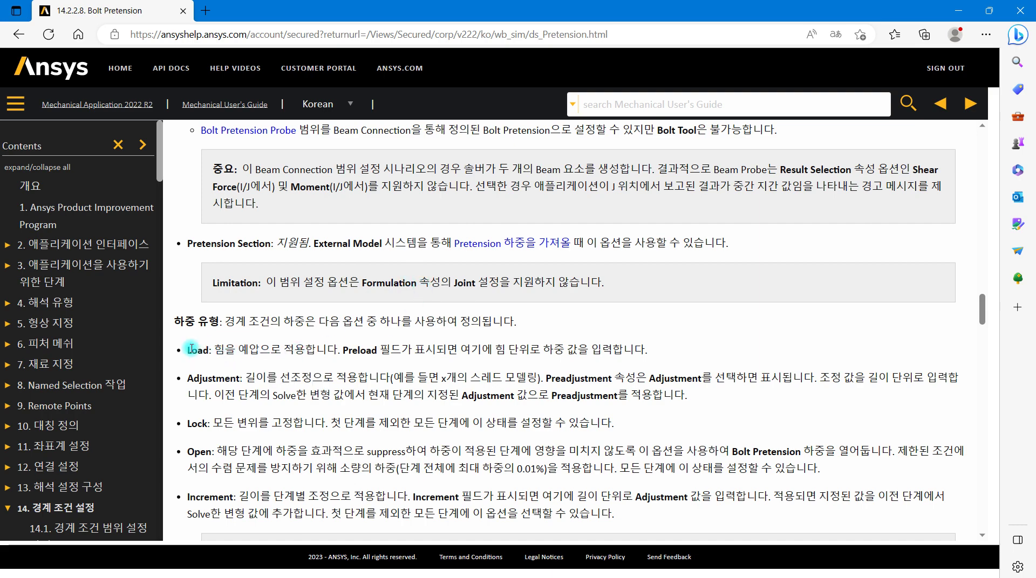
scroll(424, 322, "up", 6)
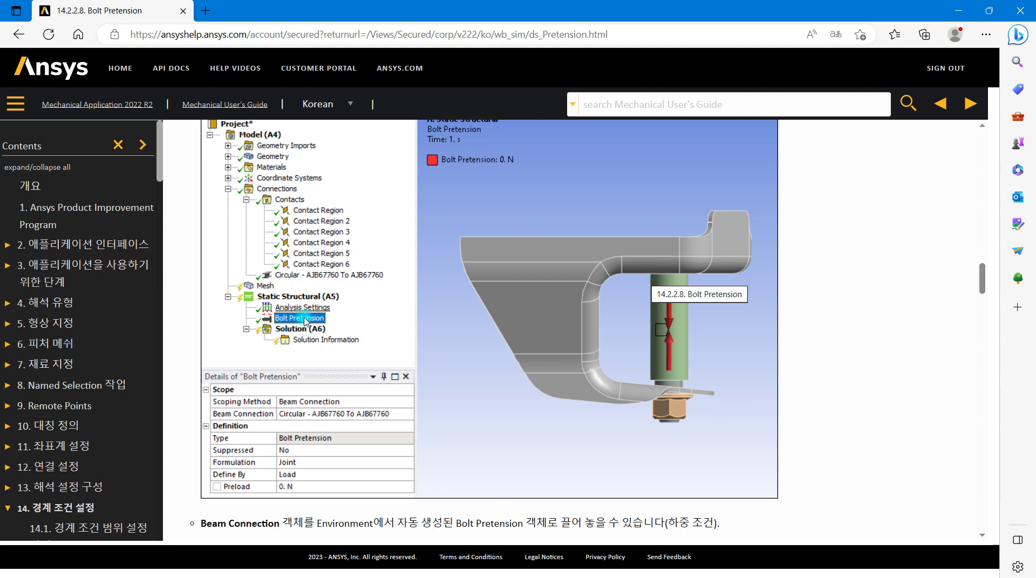
scroll(481, 360, "down", 5)
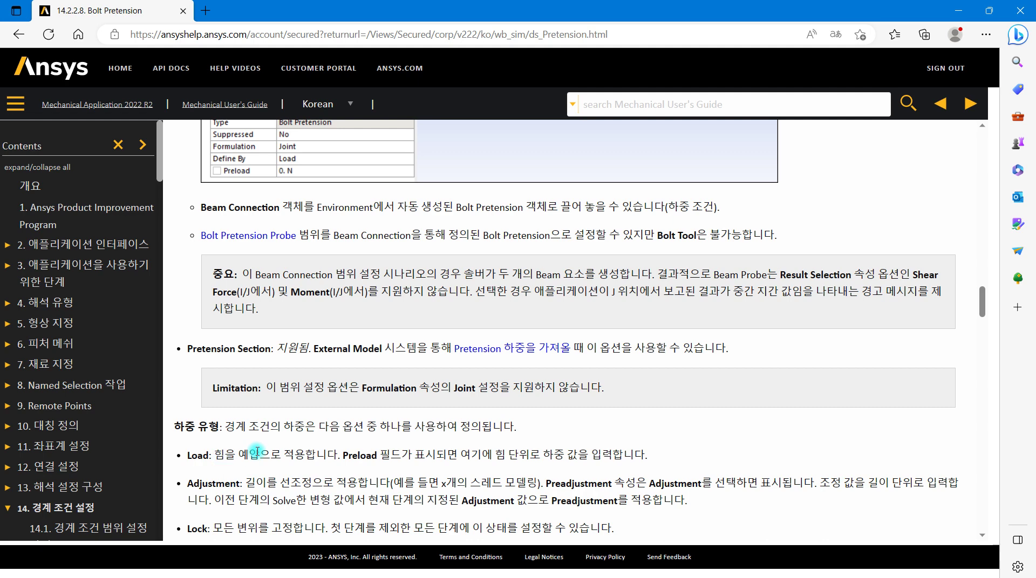
scroll(404, 340, "up", 5)
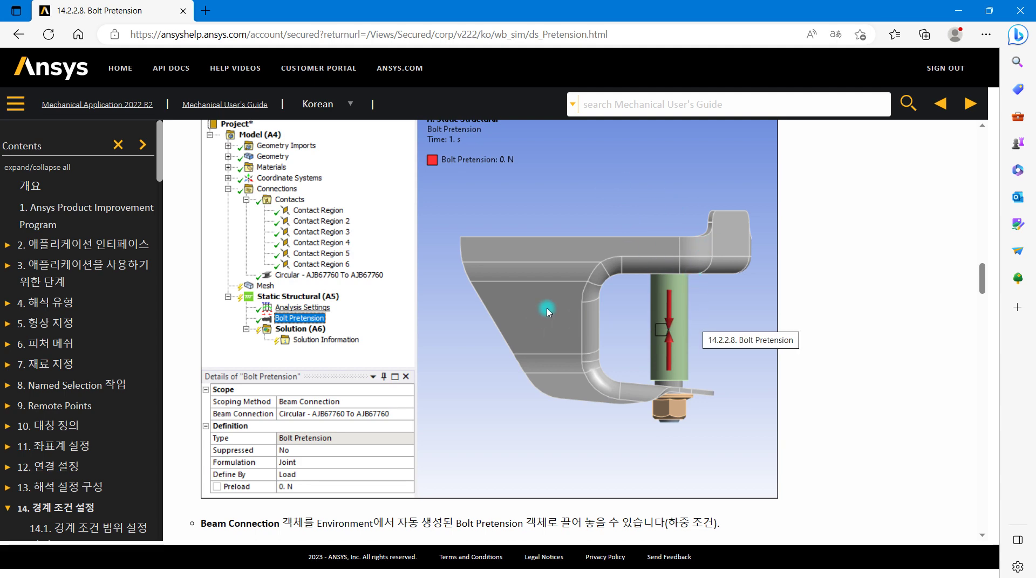
scroll(620, 224, "down", 10)
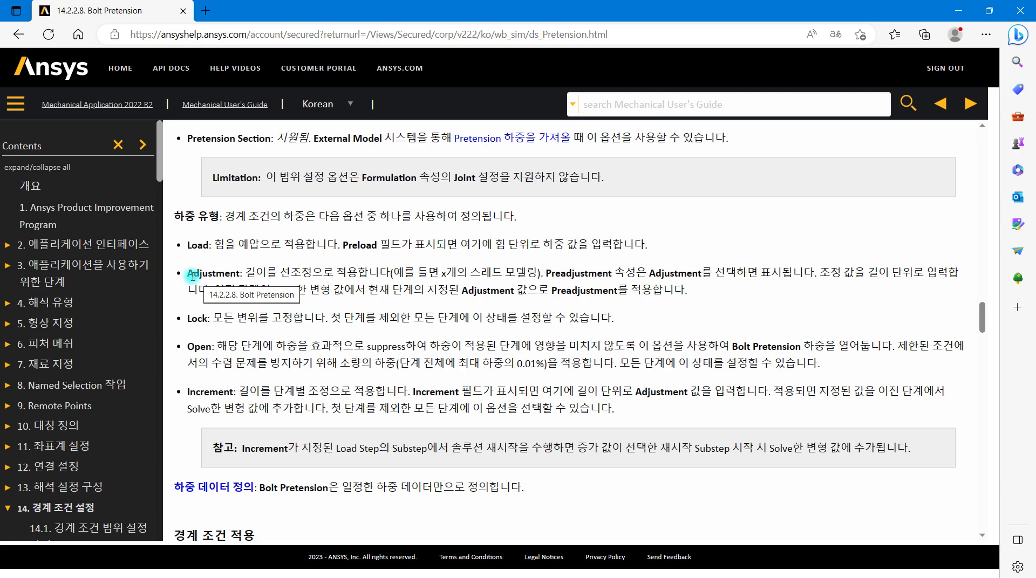
scroll(378, 278, "up", 10)
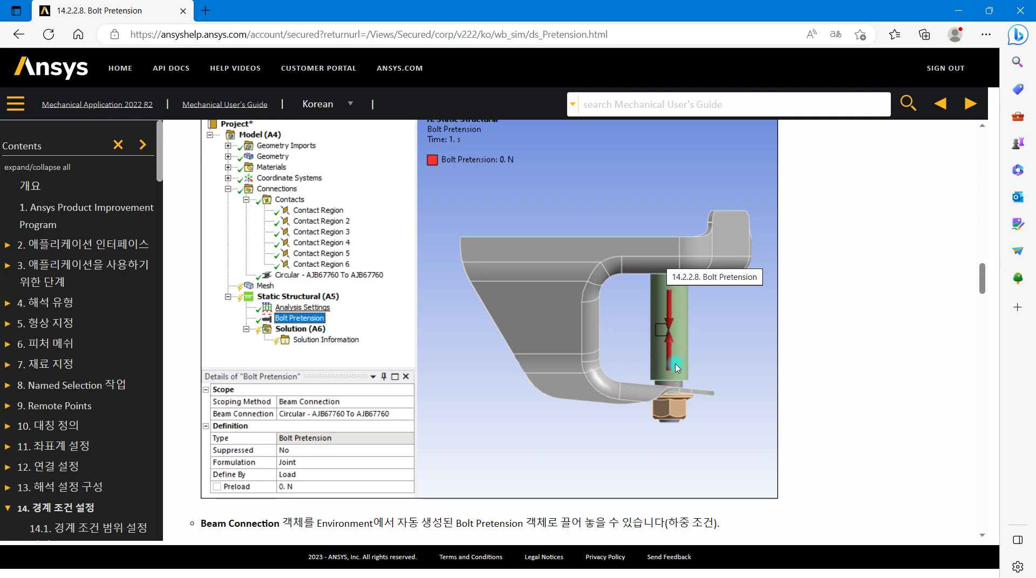
scroll(674, 364, "down", 9)
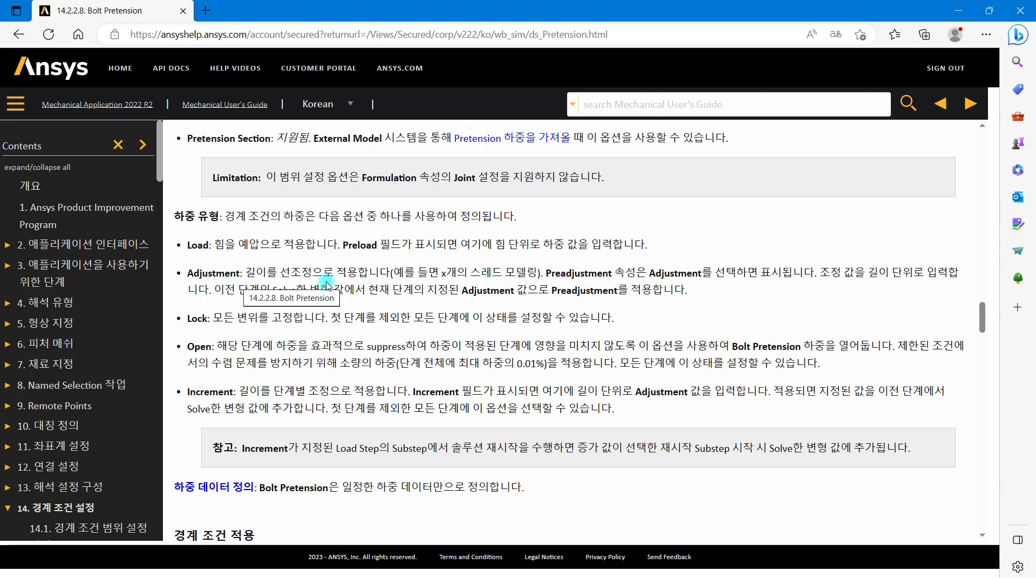
scroll(326, 284, "up", 11)
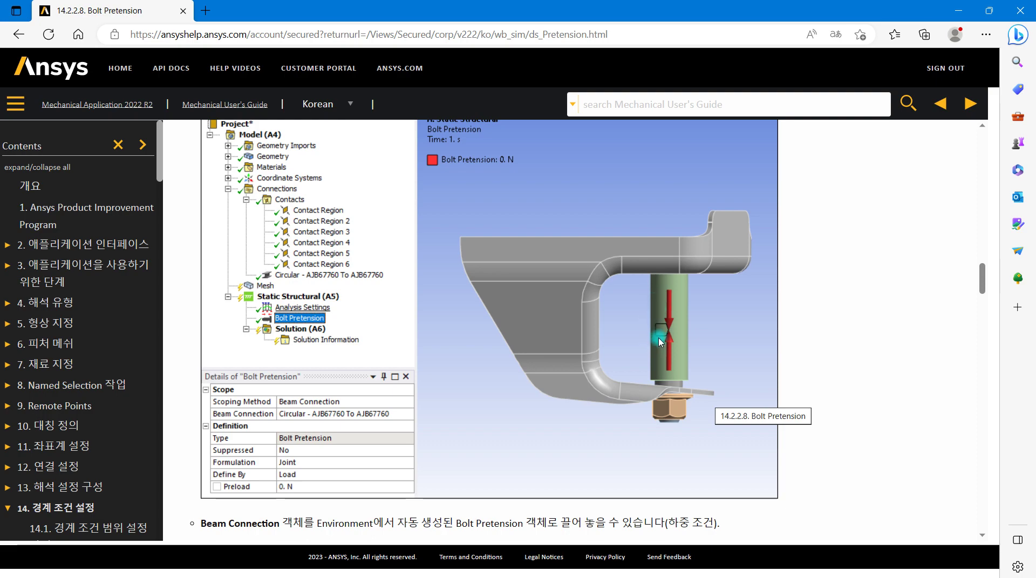
scroll(642, 347, "down", 10)
scroll(640, 344, "up", 10)
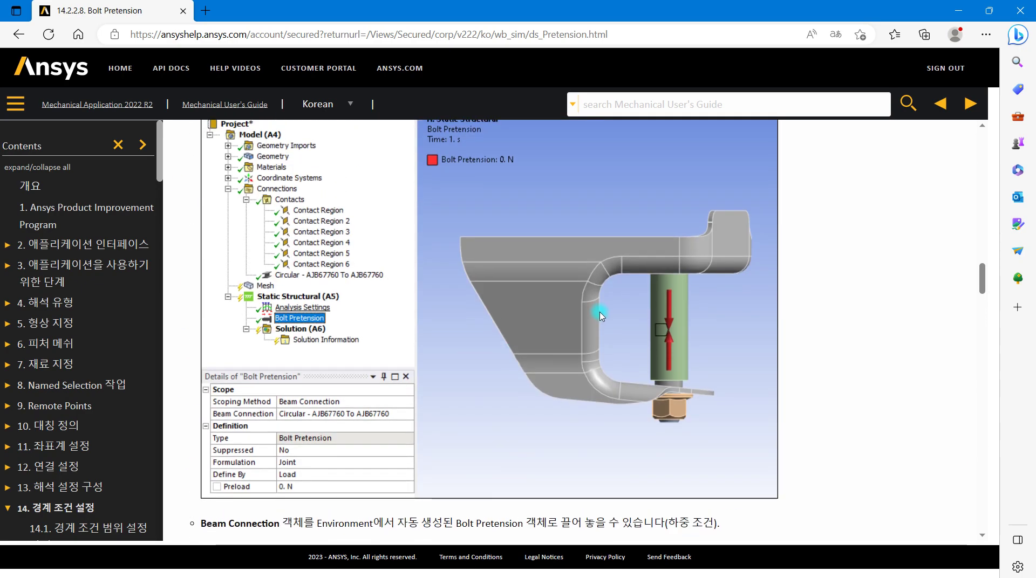
- Review the Bolt Pretension load type list up to the Lock option, relating it to the bolt in the example figure
scroll(635, 335, "down", 10)
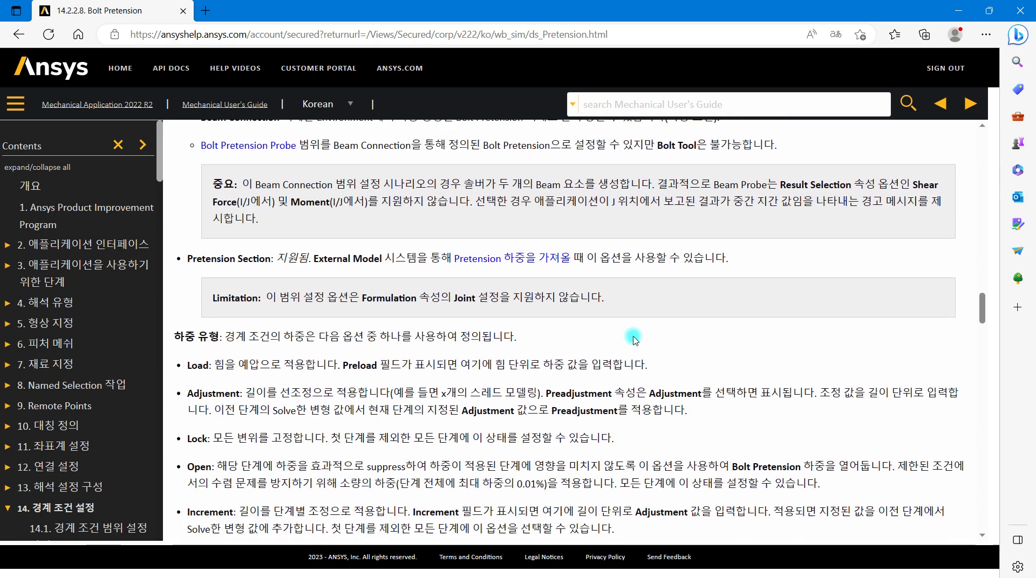
scroll(634, 339, "down", 4)
scroll(593, 318, "up", 1)
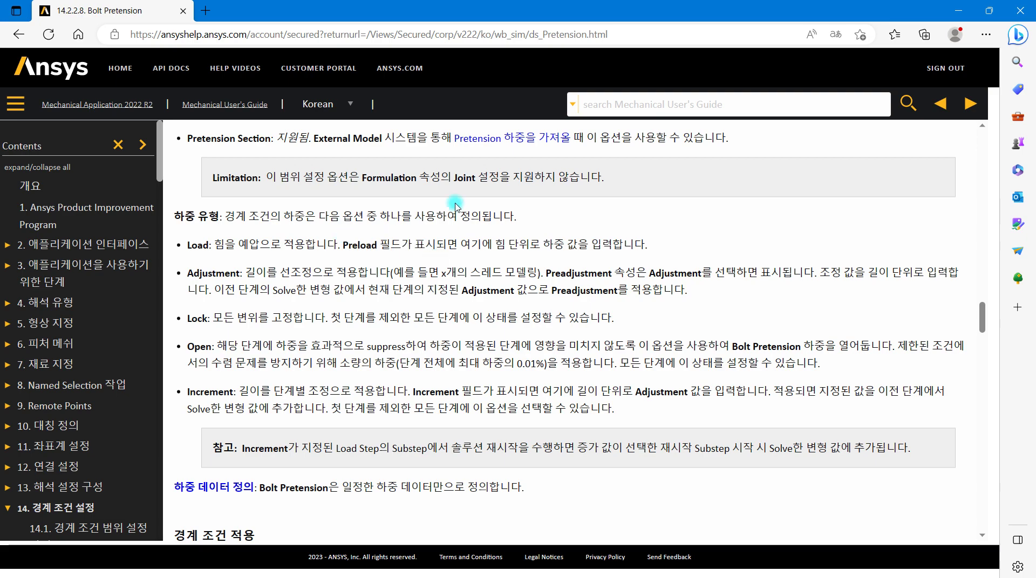
scroll(564, 249, "up", 4)
scroll(565, 250, "up", 5)
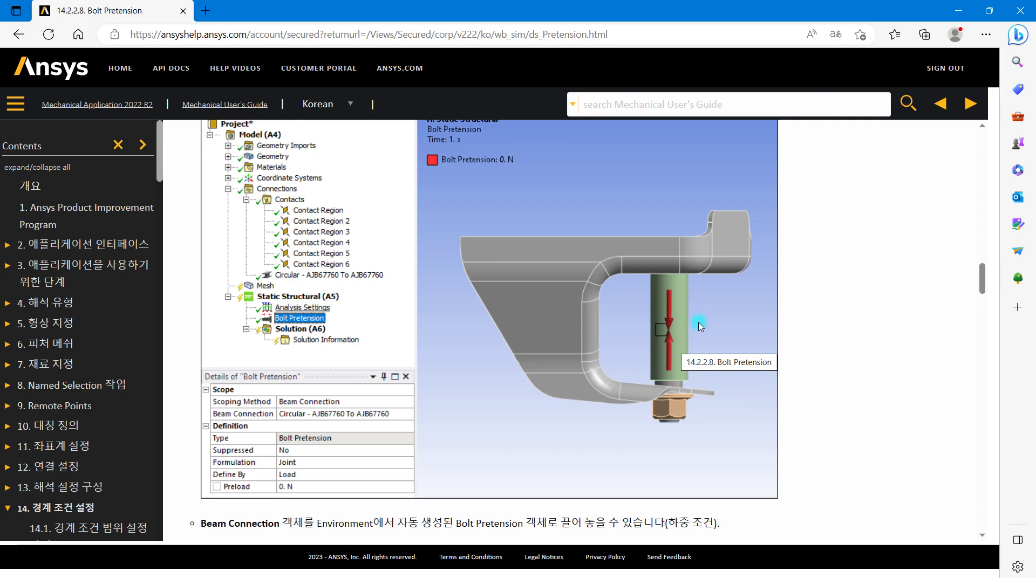
scroll(664, 329, "down", 12)
scroll(405, 316, "up", 2)
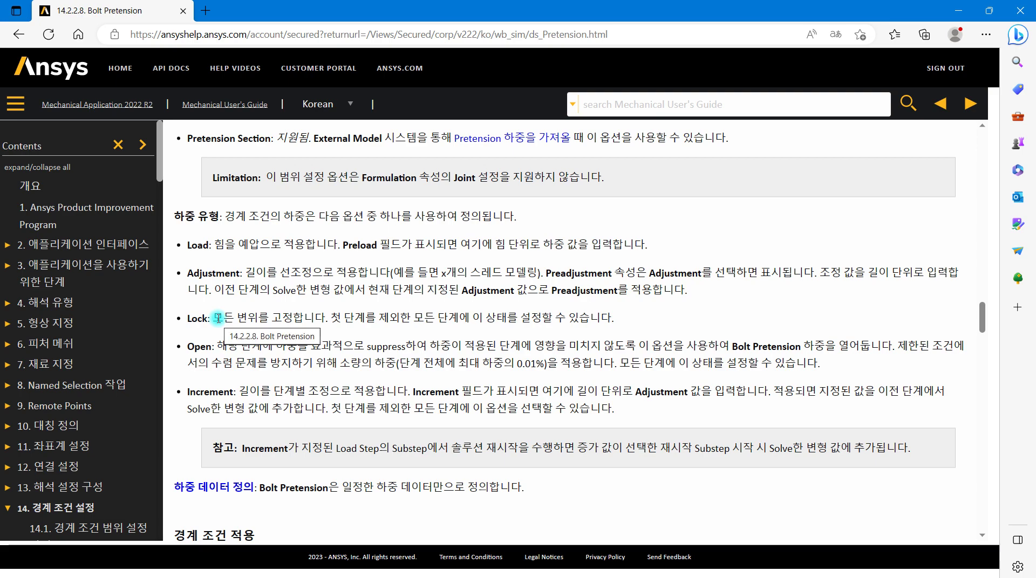
- Study the Adjustment, Lock, Open and Increment load type descriptions alongside the Beam Connection example figure
scroll(217, 318, "up", 10)
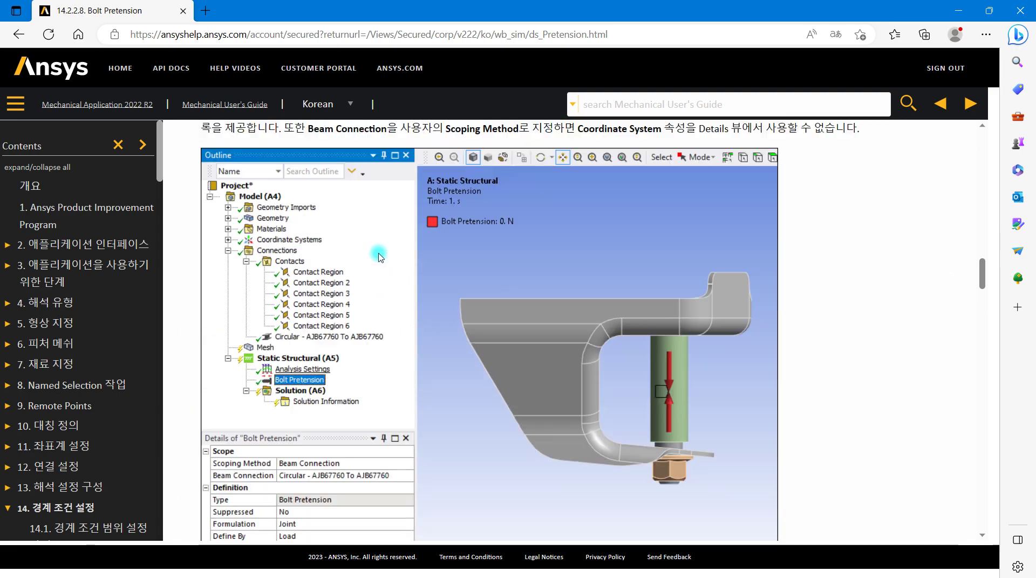
scroll(381, 258, "up", 1)
scroll(440, 385, "down", 9)
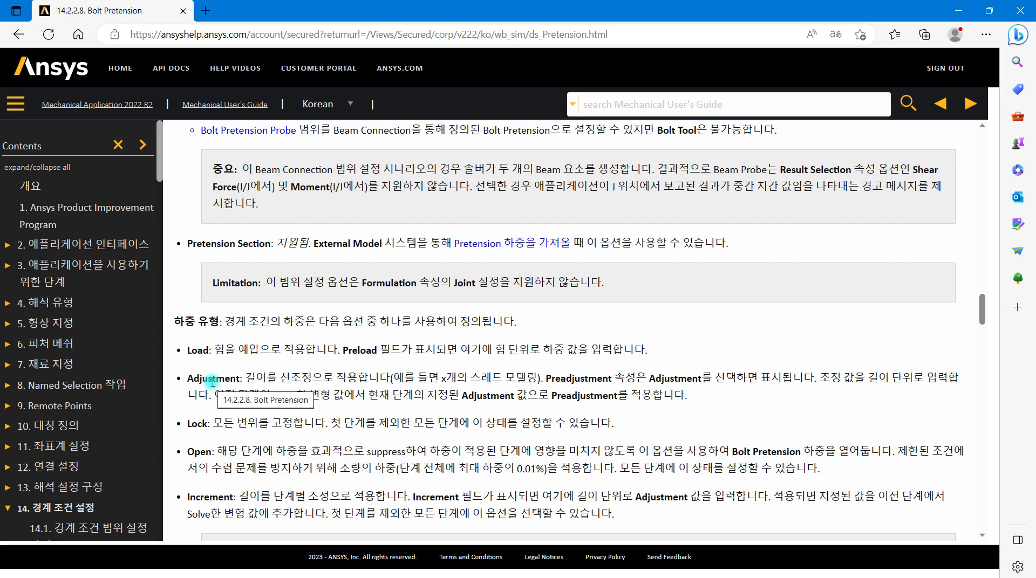
scroll(376, 340, "up", 5)
scroll(216, 434, "down", 5)
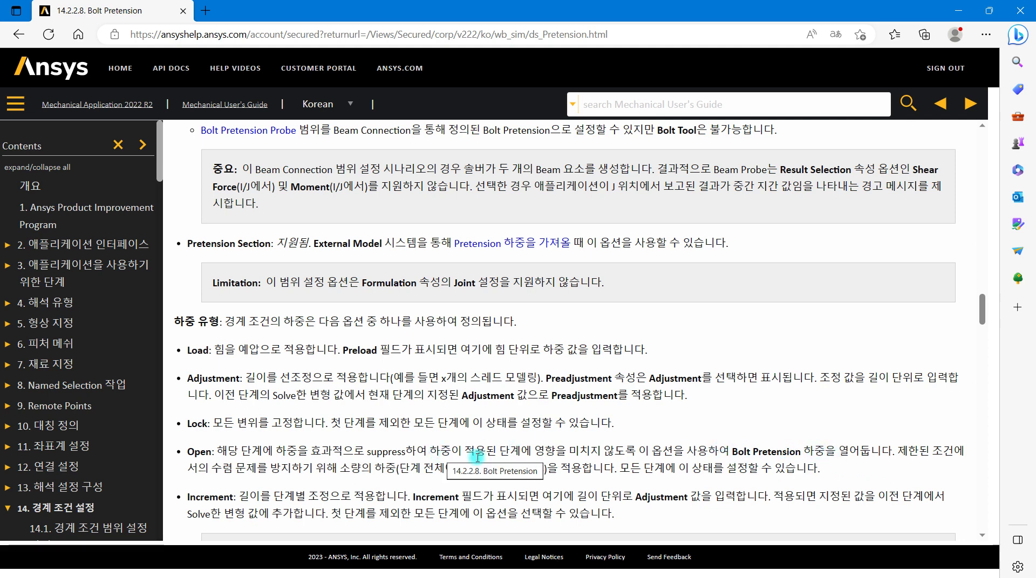
scroll(474, 454, "down", 2)
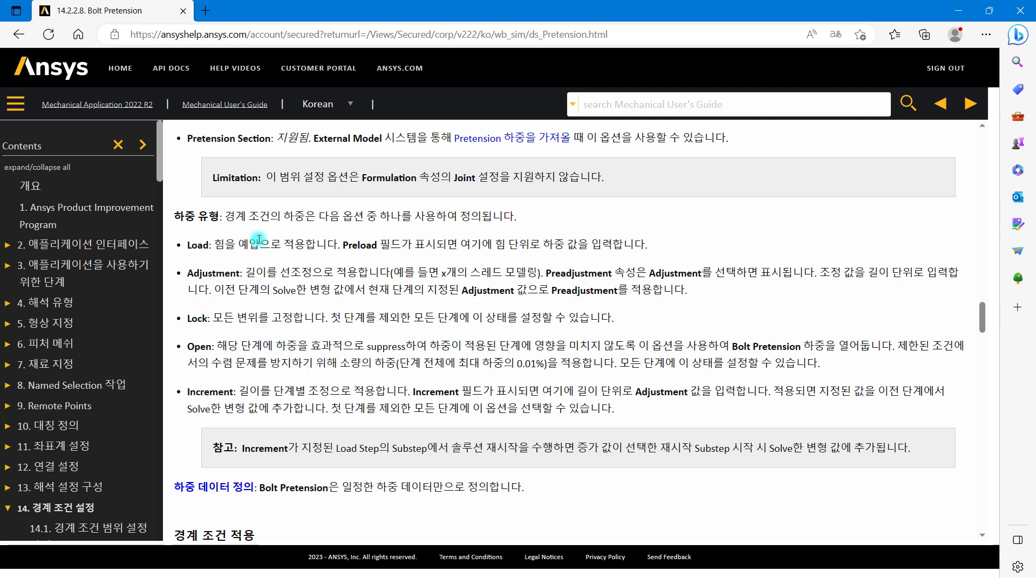
scroll(429, 259, "up", 4)
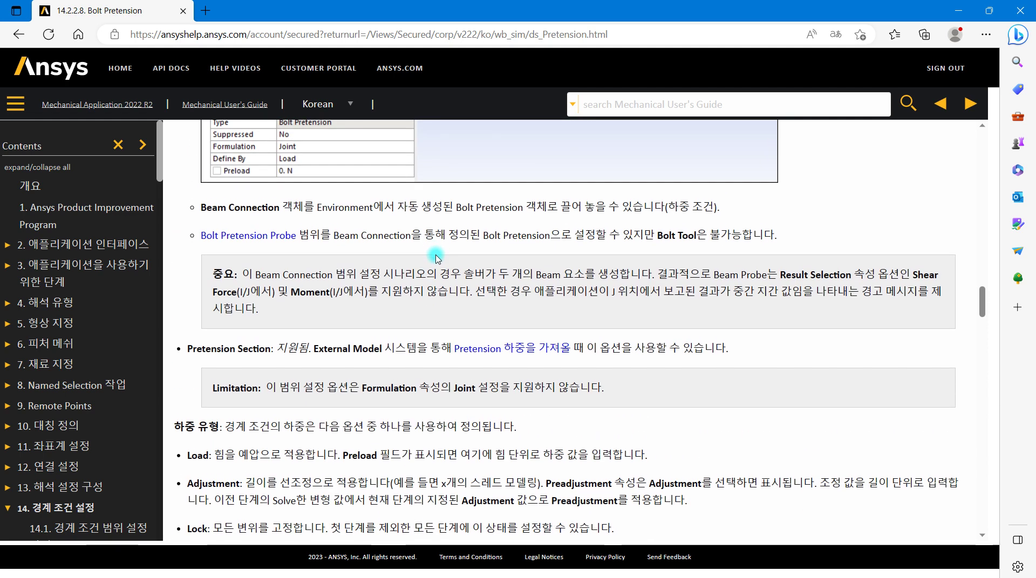
scroll(437, 259, "down", 4)
scroll(432, 282, "down", 2)
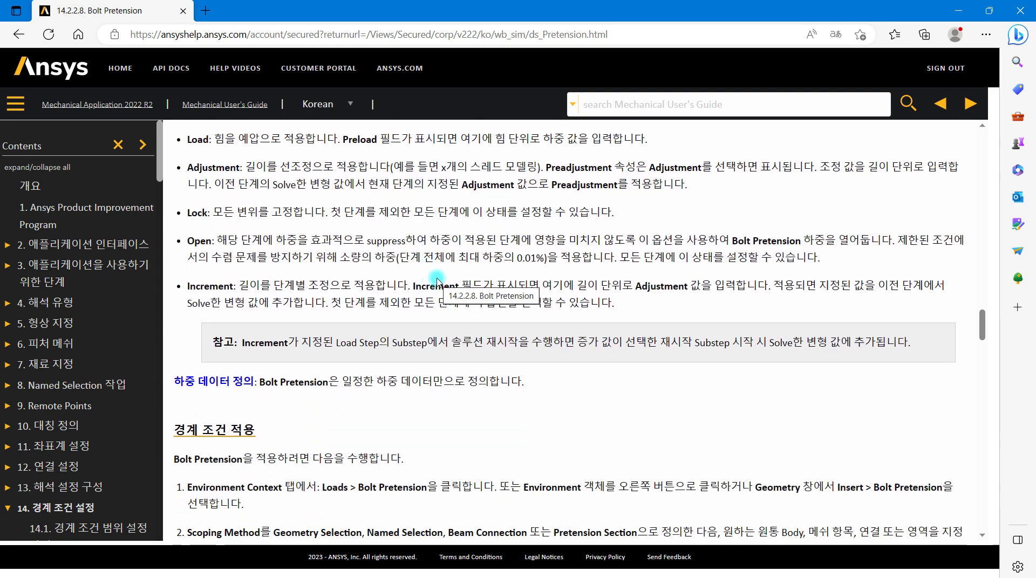
- Skim the procedure for applying Bolt Pretension and the Details view properties table below it
scroll(437, 282, "down", 9)
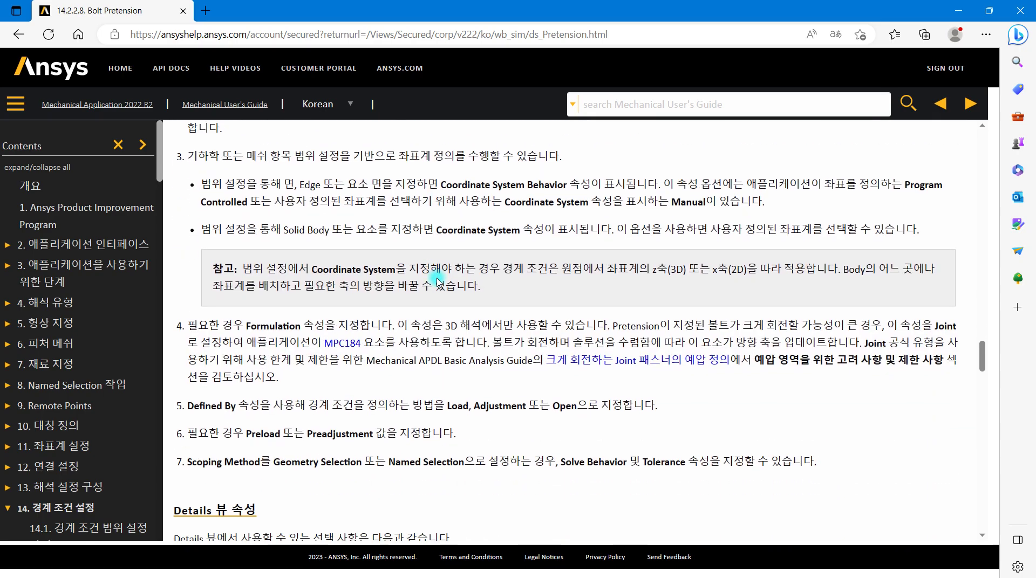
scroll(437, 281, "down", 20)
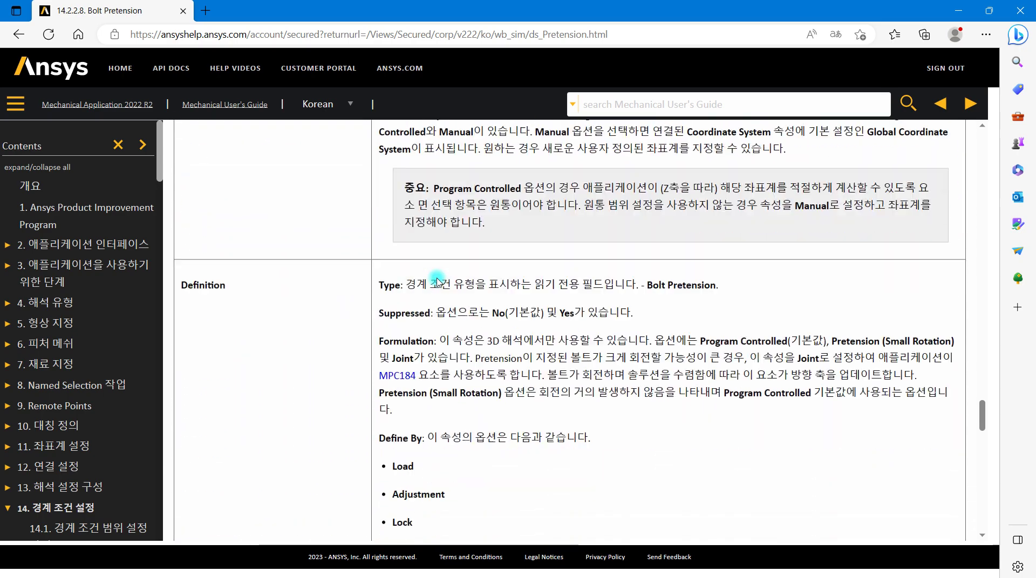
scroll(437, 281, "down", 9)
scroll(452, 285, "up", 1)
scroll(452, 285, "down", 1)
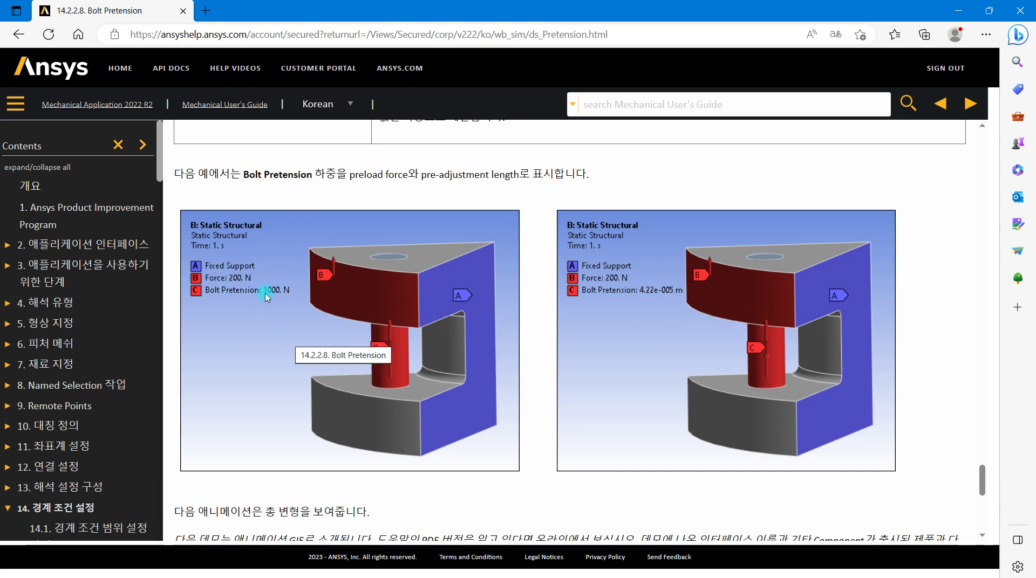
- Examine the preload force and pre-adjustment length example figures and the total deformation animation
scroll(476, 302, "down", 4)
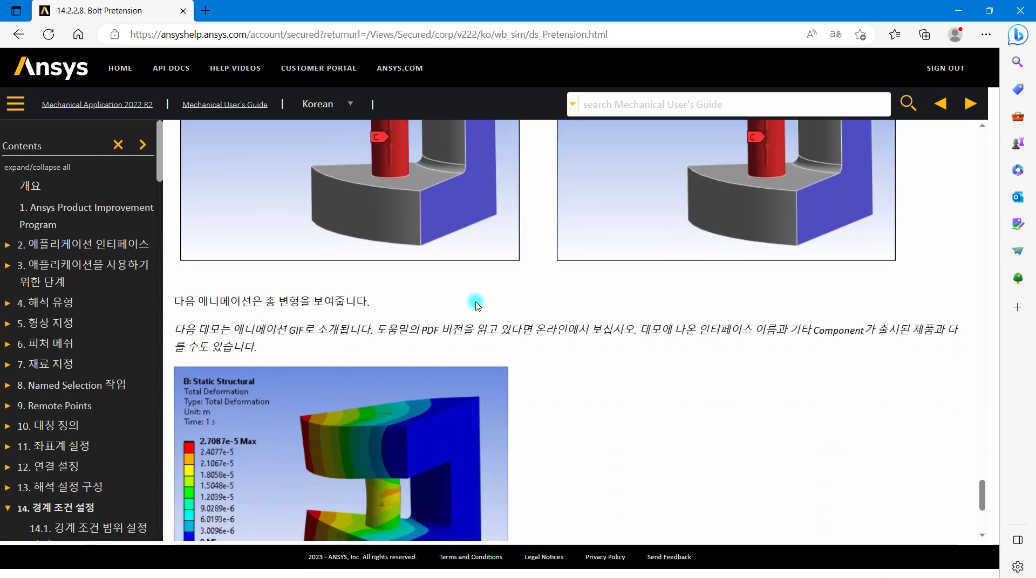
scroll(477, 304, "down", 5)
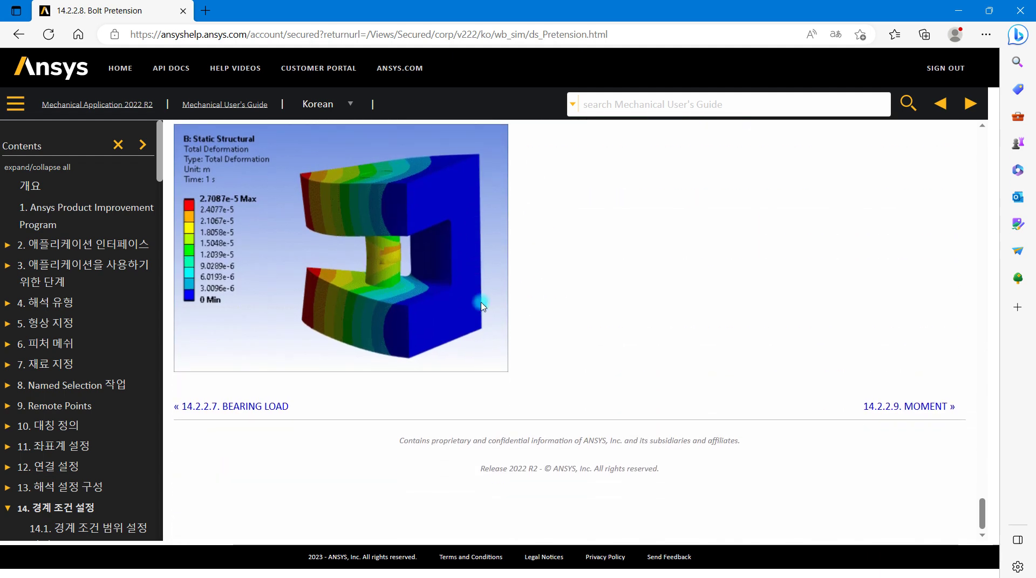
scroll(420, 309, "up", 4)
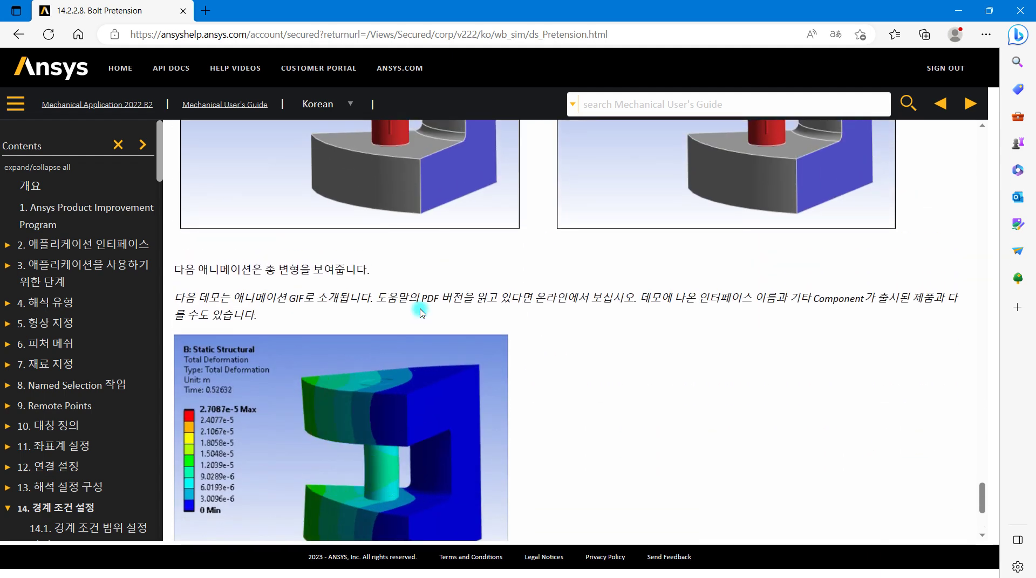
scroll(421, 313, "up", 4)
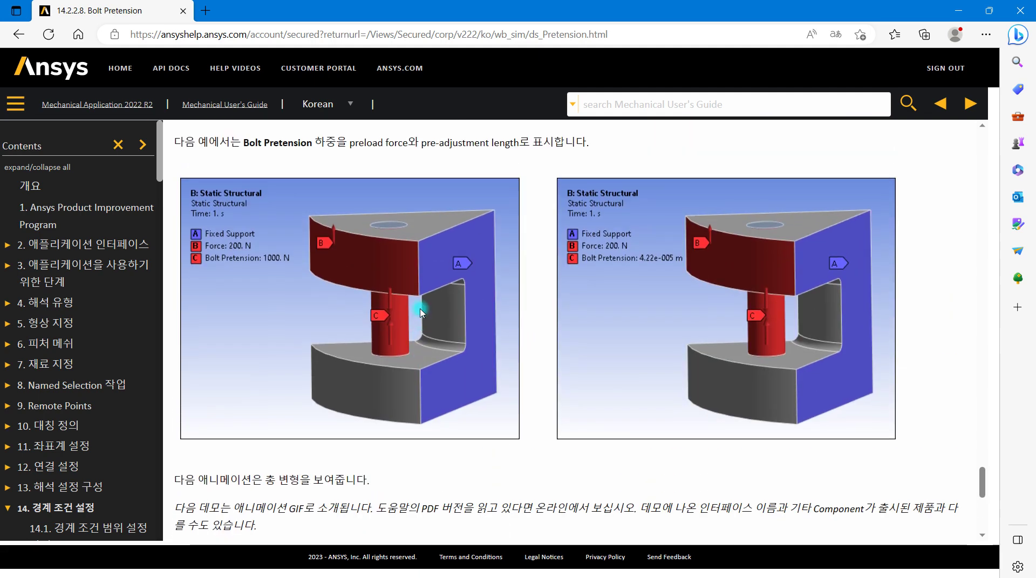
scroll(422, 313, "up", 4)
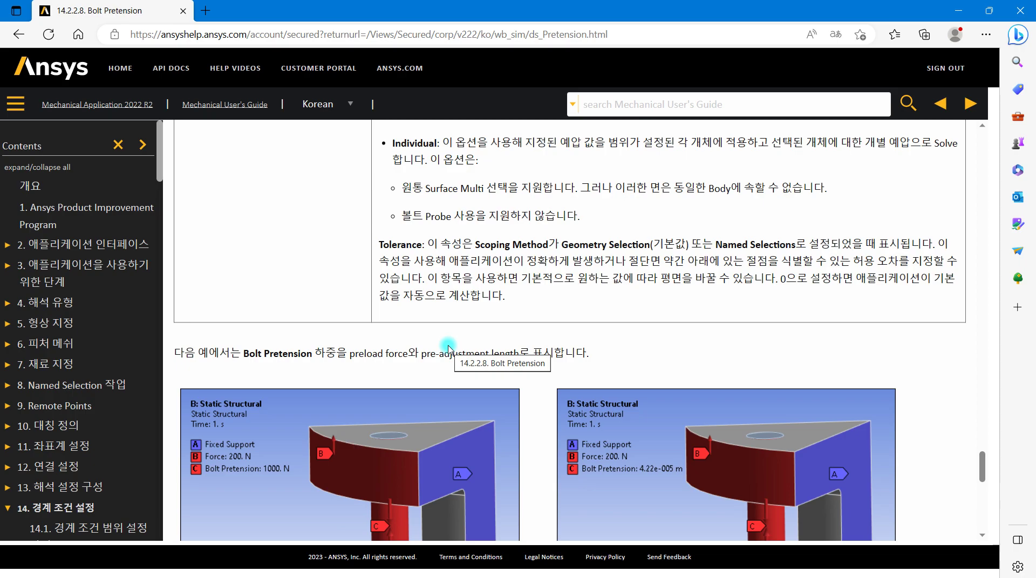
- Switch to Ansys Mechanical, enlarge the graphics area, and inspect the flange, bolts and base plate holes from the side and below
key("alt+Tab")
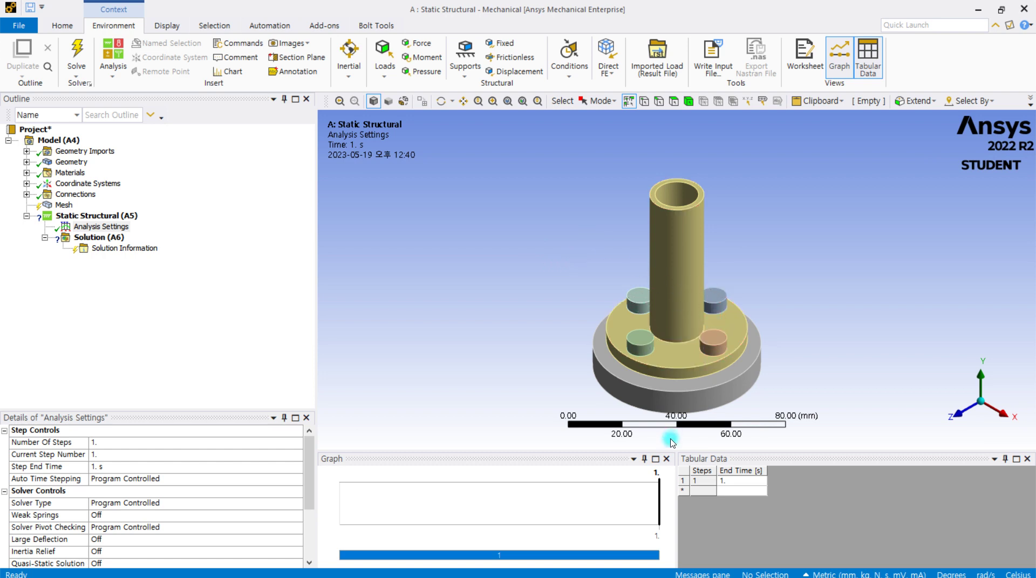
left_click_drag(686, 450, 684, 516)
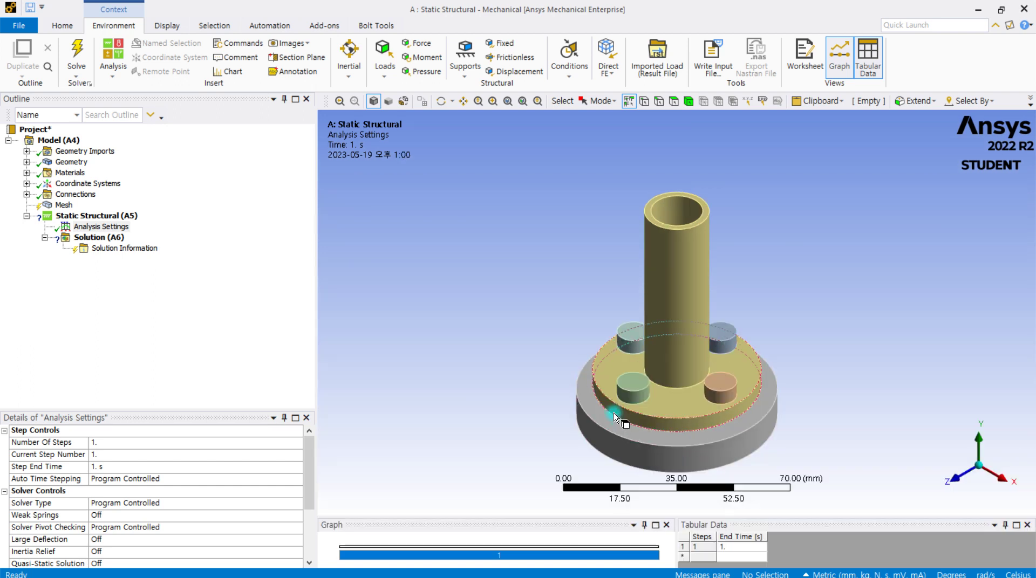
middle_click_drag(615, 417, 626, 400)
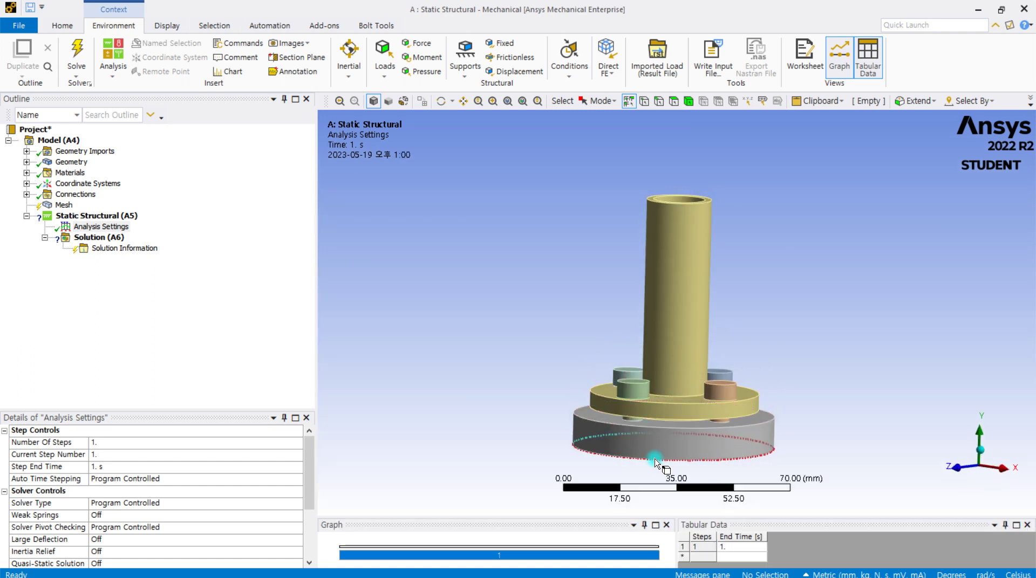
scroll(679, 302, "up", 1)
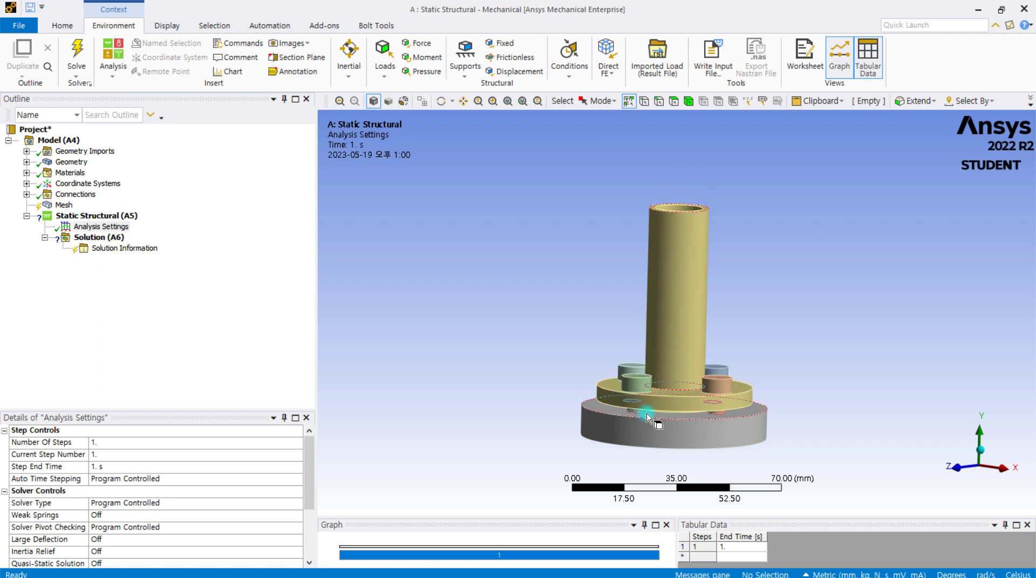
scroll(656, 418, "up", 2)
middle_click_drag(656, 419, 643, 380)
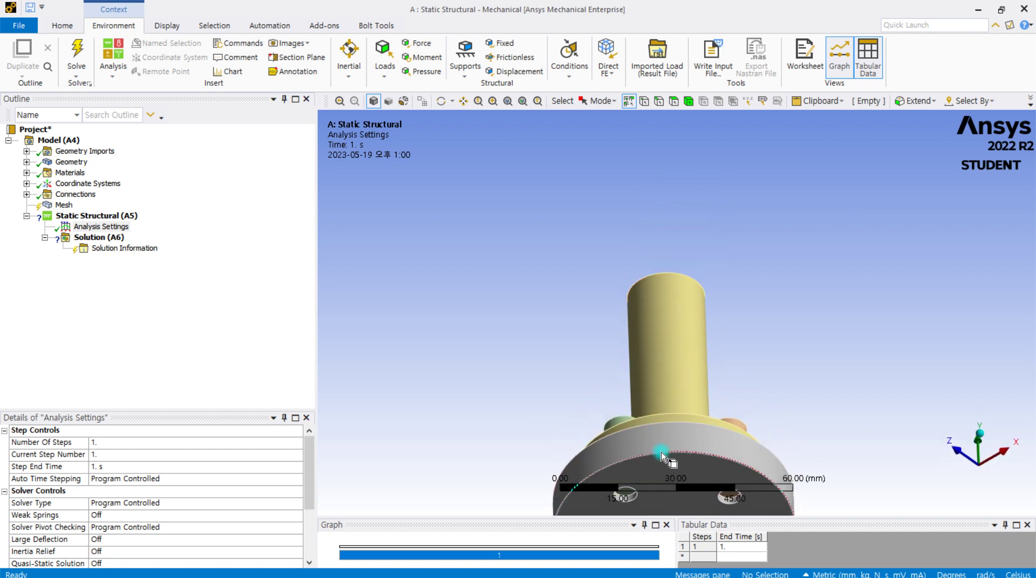
middle_click_drag(650, 457, 652, 300)
scroll(629, 320, "up", 3)
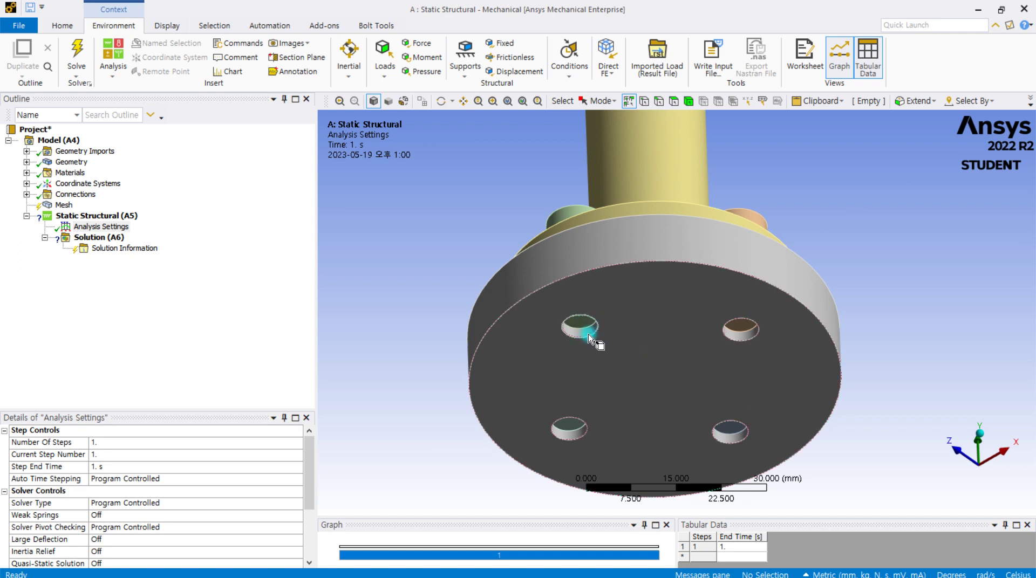
middle_click_drag(589, 337, 539, 453)
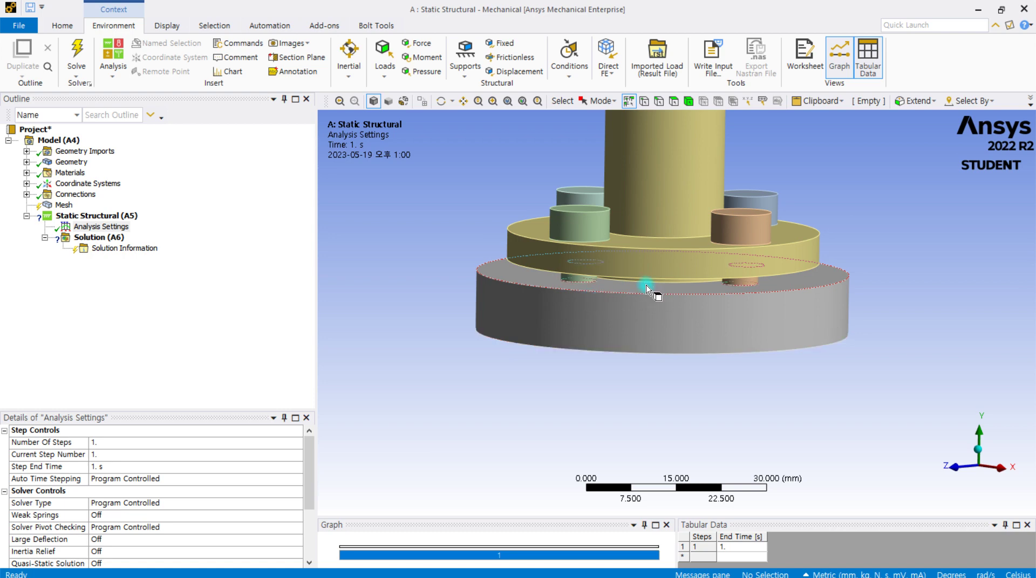
middle_click_drag(715, 254, 594, 369)
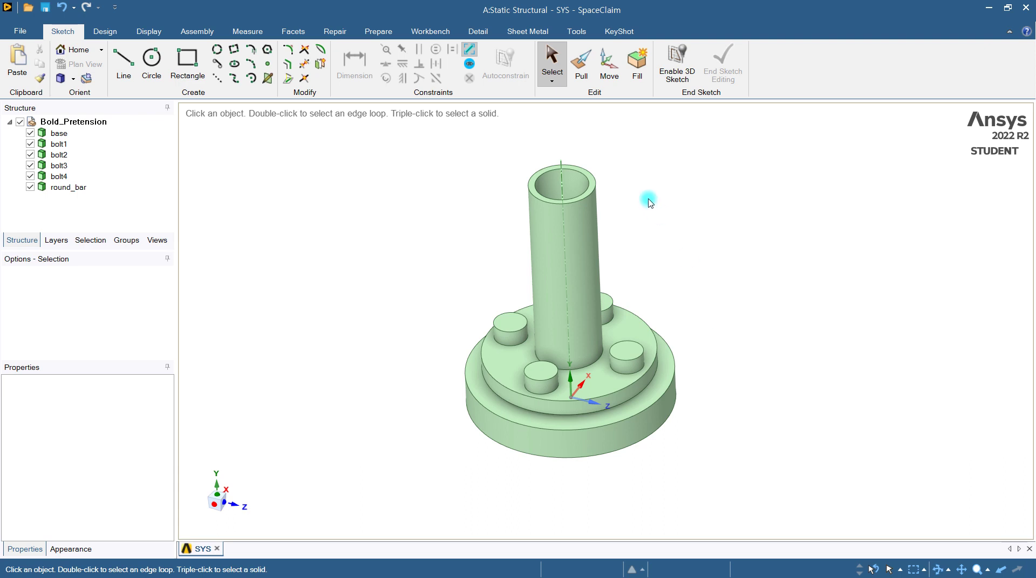
- Switch to SpaceClaim and check the round bar and flange geometry, leaving nothing selected
triple_click(577, 210)
left_click(476, 172)
scroll(414, 208, "down", 1)
mouse_move(414, 208)
middle_mouse_down()
mouse_move(432, 203)
mouse_move(423, 208)
mouse_move(411, 174)
mouse_move(416, 209)
middle_mouse_up()
left_click(546, 333)
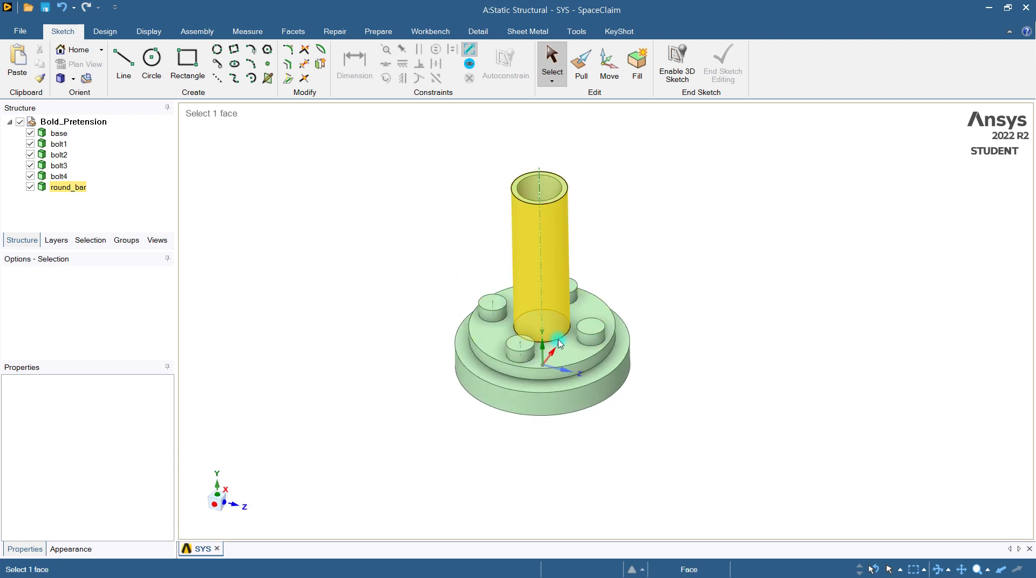
key("Escape")
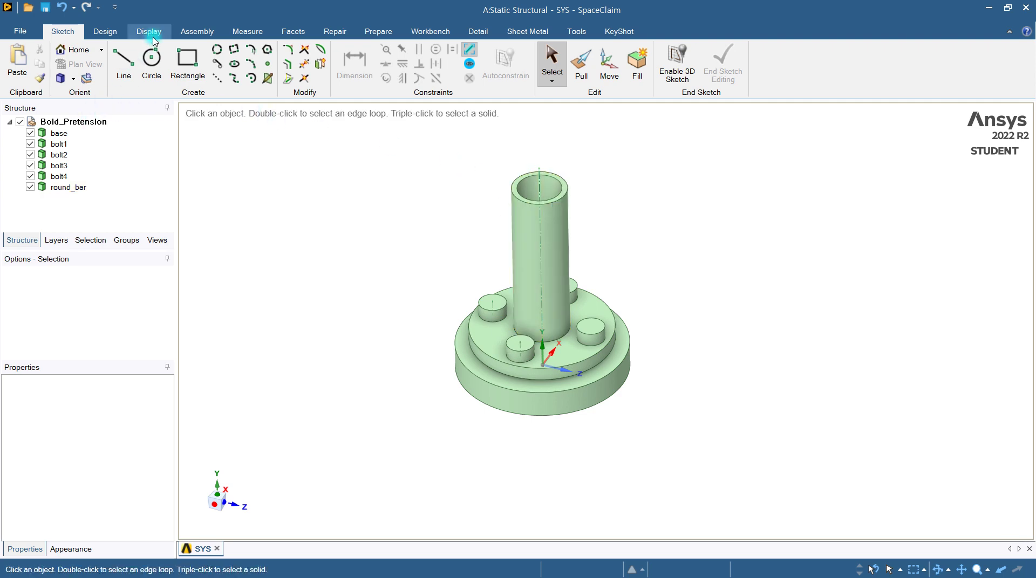
- Create a datum plane through the origin, using the X axis of the coordinate system as its reference
left_click(106, 31)
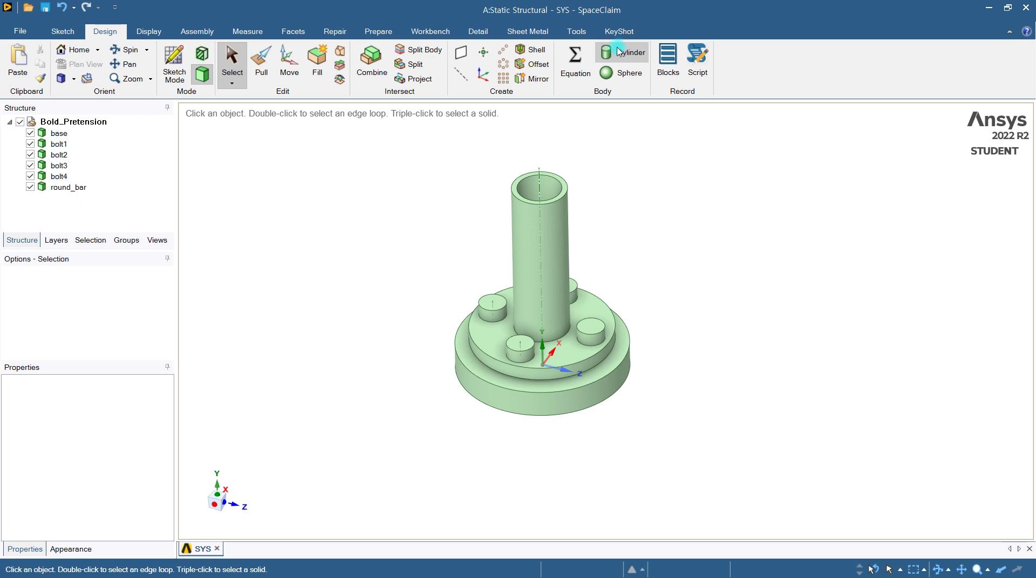
left_click(461, 52)
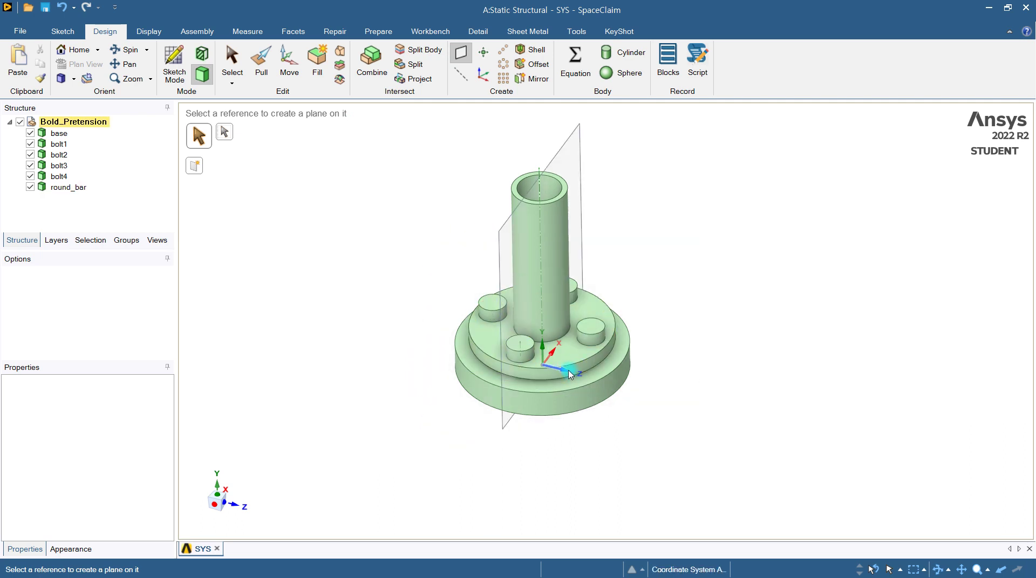
left_click(554, 356)
middle_click_drag(361, 365, 326, 417)
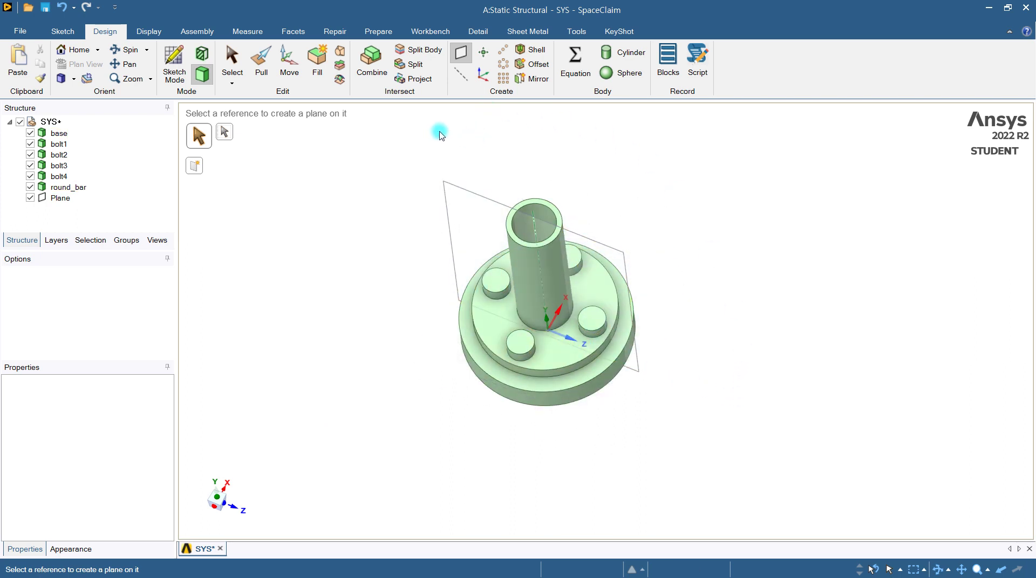
- Rotate the datum plane 45° about the vertical axis of the round bar with the Move tool
left_click(276, 74)
left_click(451, 185)
left_click(452, 186)
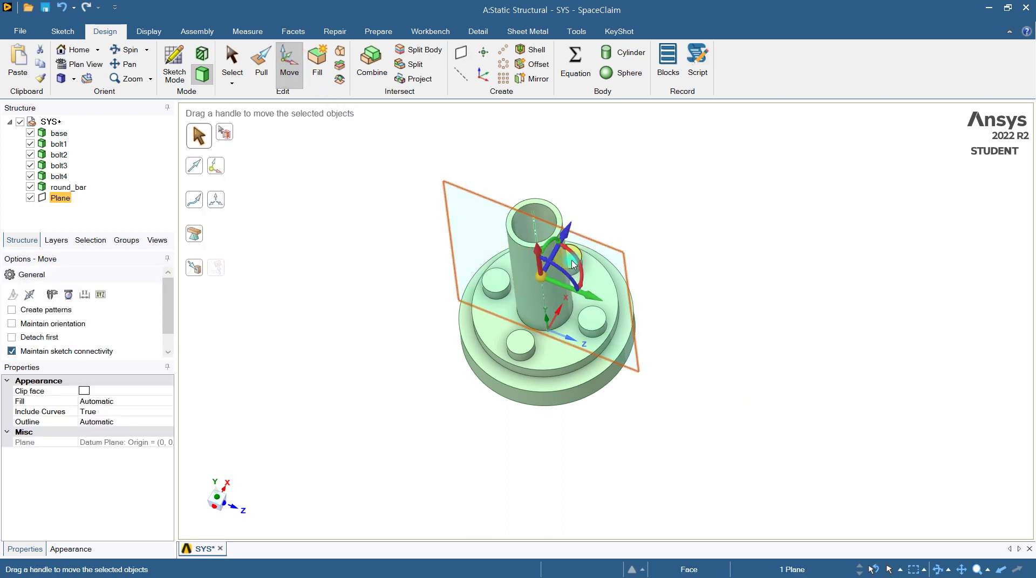
left_click_drag(580, 271, 599, 223)
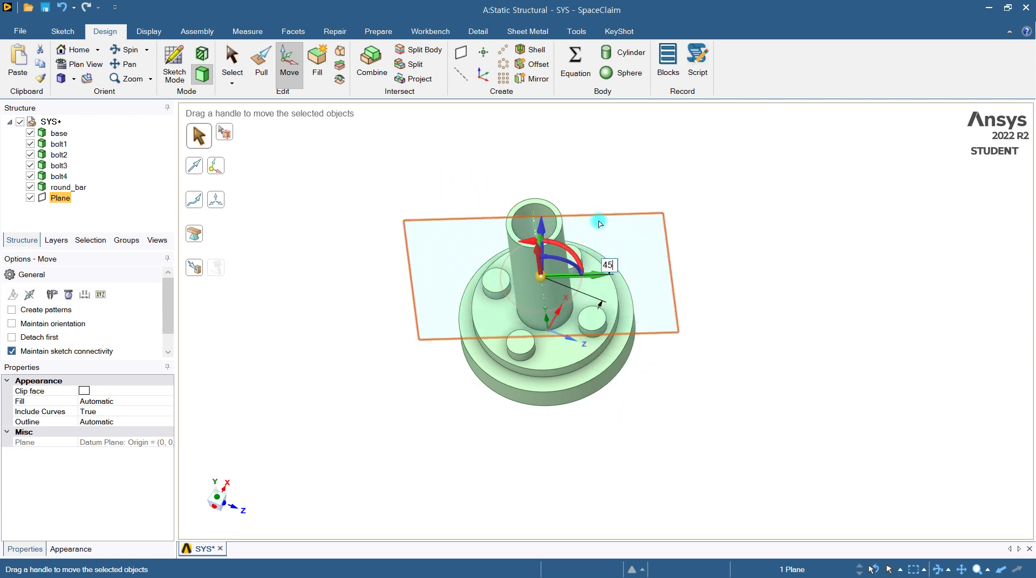
left_click(296, 296)
middle_click_drag(374, 277, 414, 363)
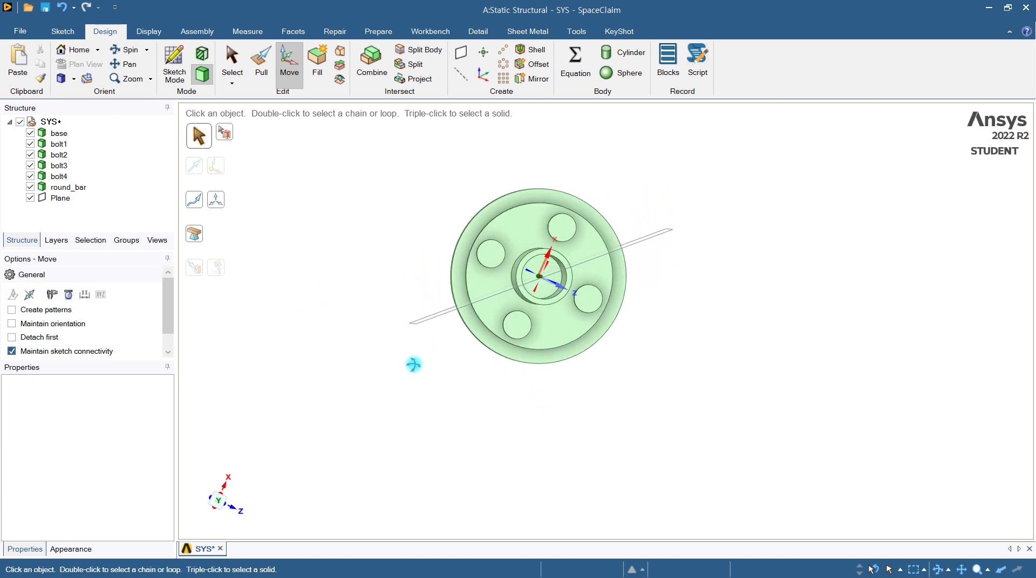
left_click(527, 256)
middle_click_drag(528, 256, 527, 310)
key("Escape")
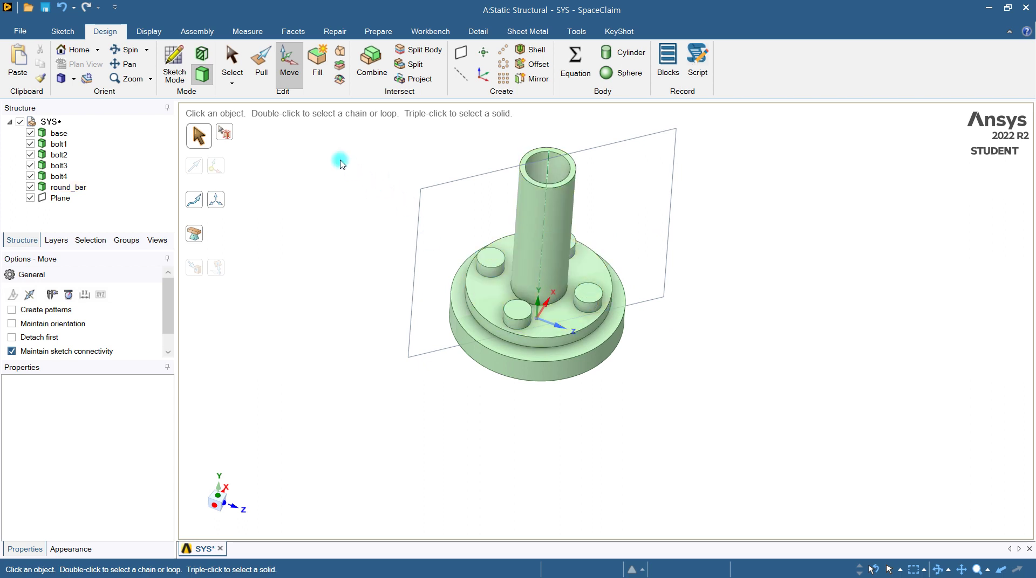
left_click(561, 226)
left_click(614, 141)
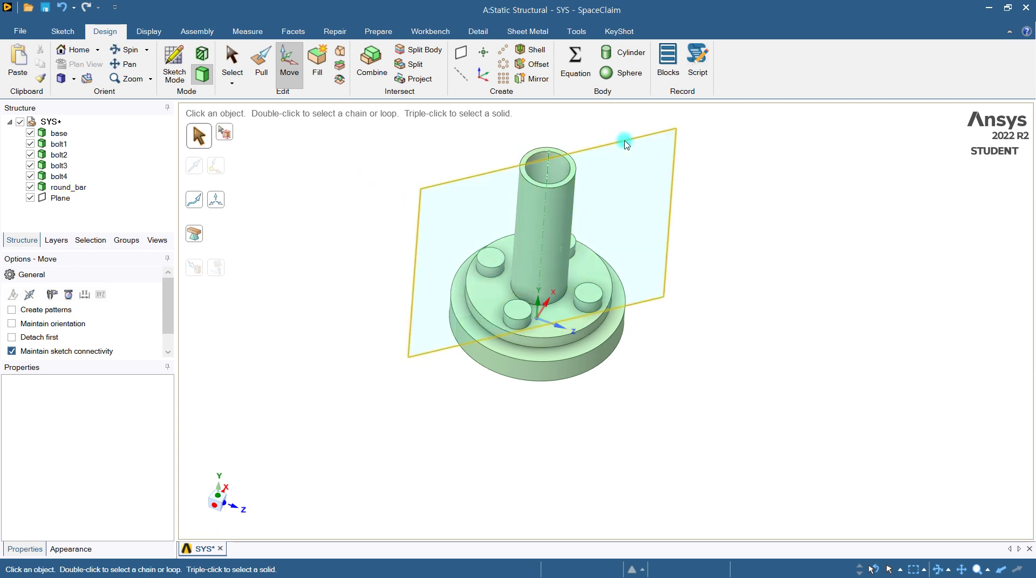
left_click(555, 249)
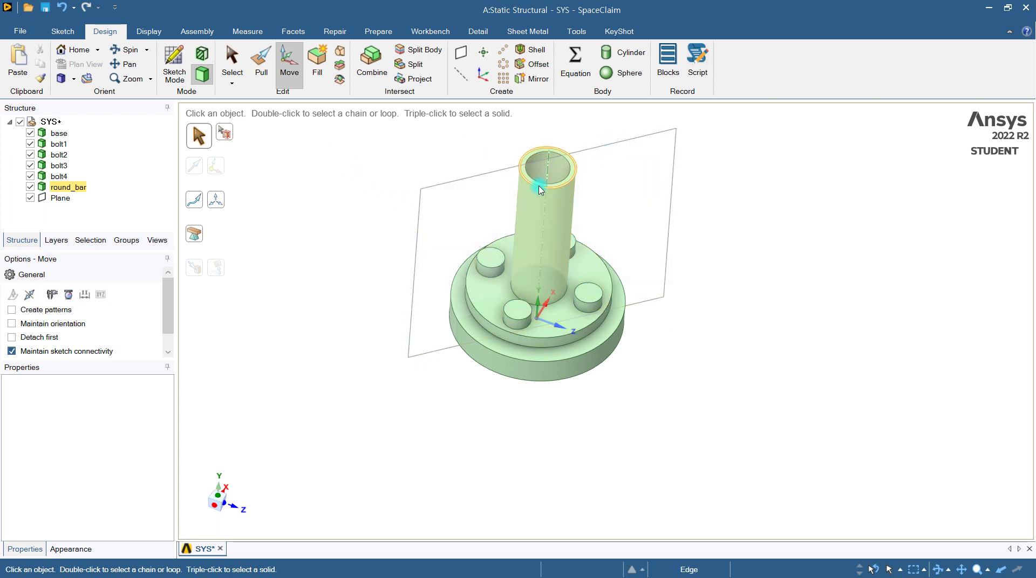
left_click(426, 158)
left_click(552, 321)
left_click(558, 397)
left_click(534, 271)
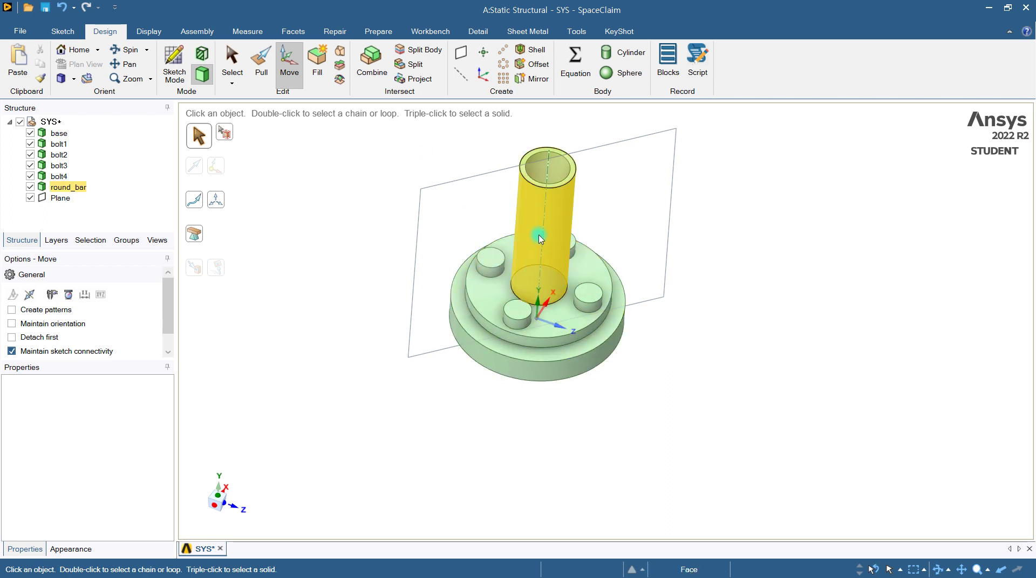
left_click(561, 350)
left_click(322, 162)
left_click(375, 145)
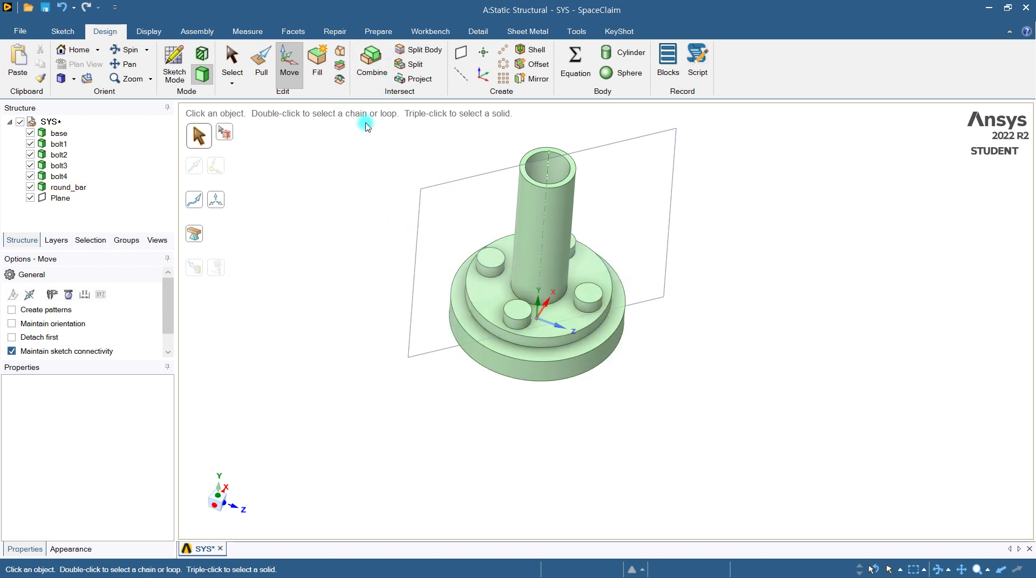
- Split the round bar and the base in half along the datum plane with Split Body
left_click(431, 59)
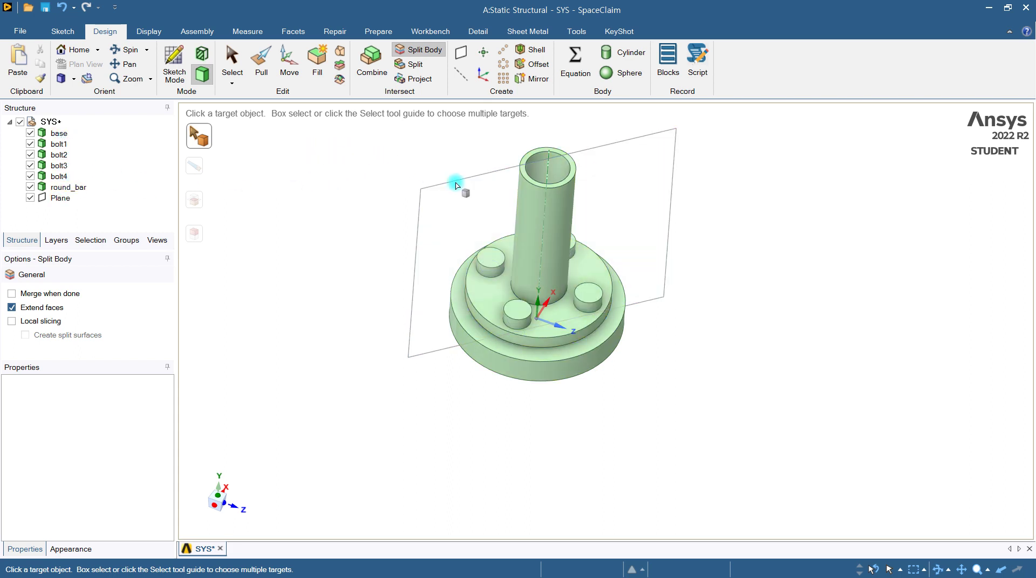
left_click(516, 208)
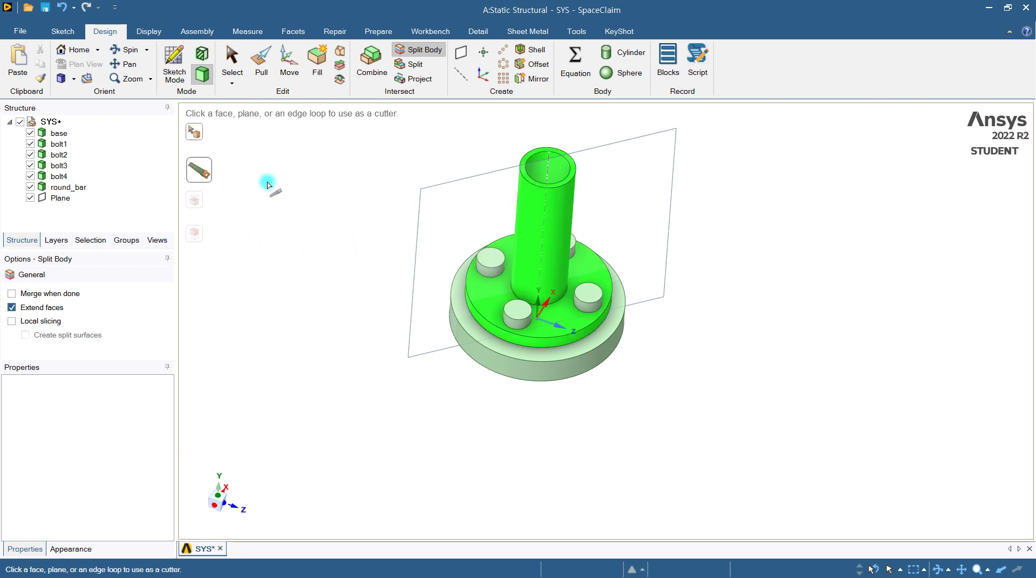
left_click(441, 186)
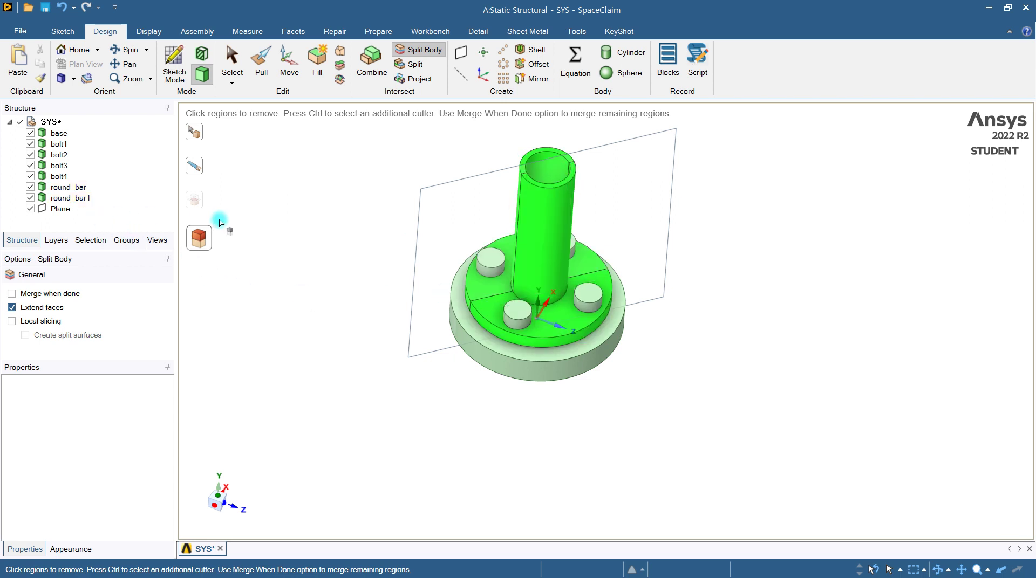
left_click(198, 136)
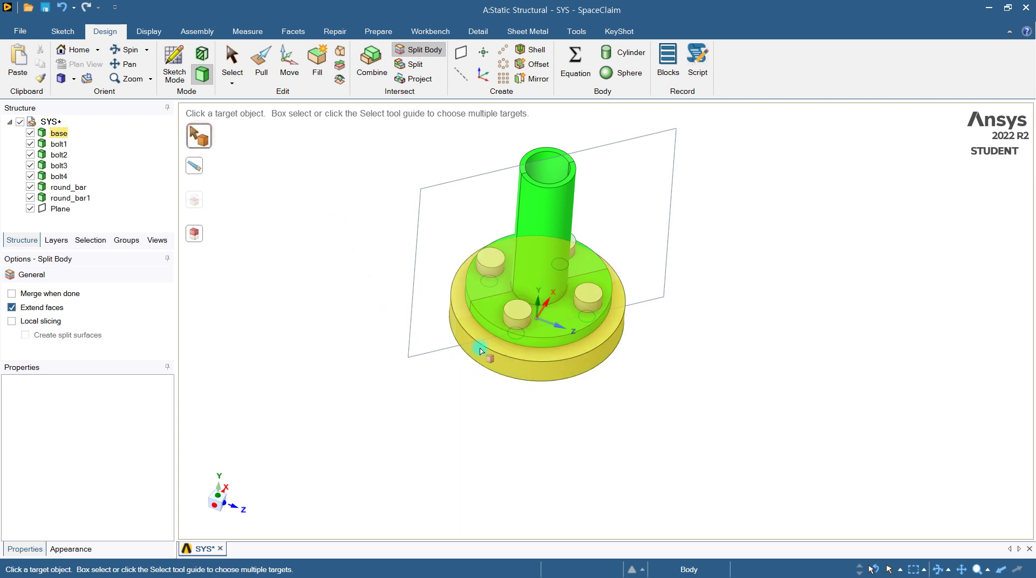
left_click(474, 358)
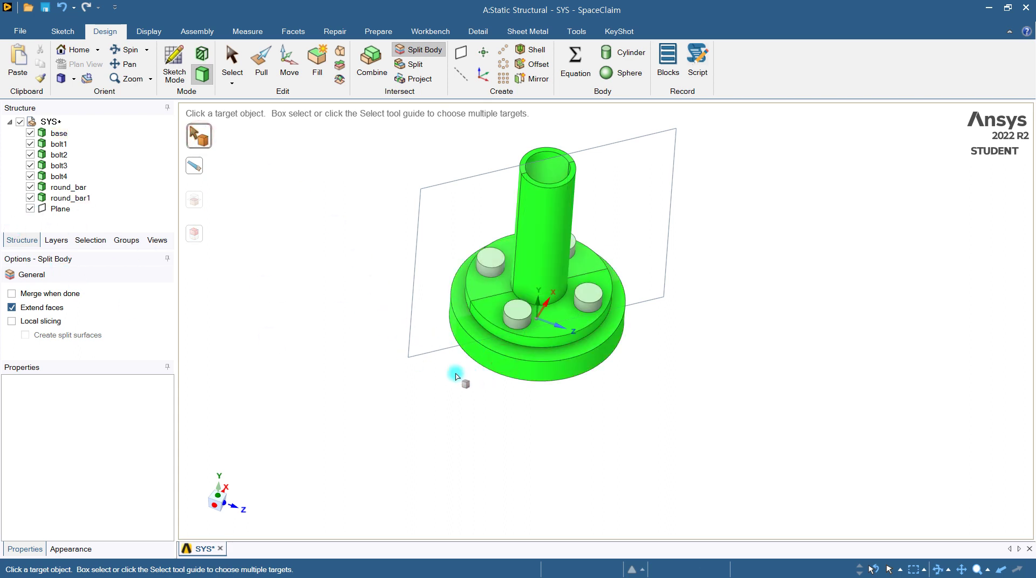
left_click(195, 172)
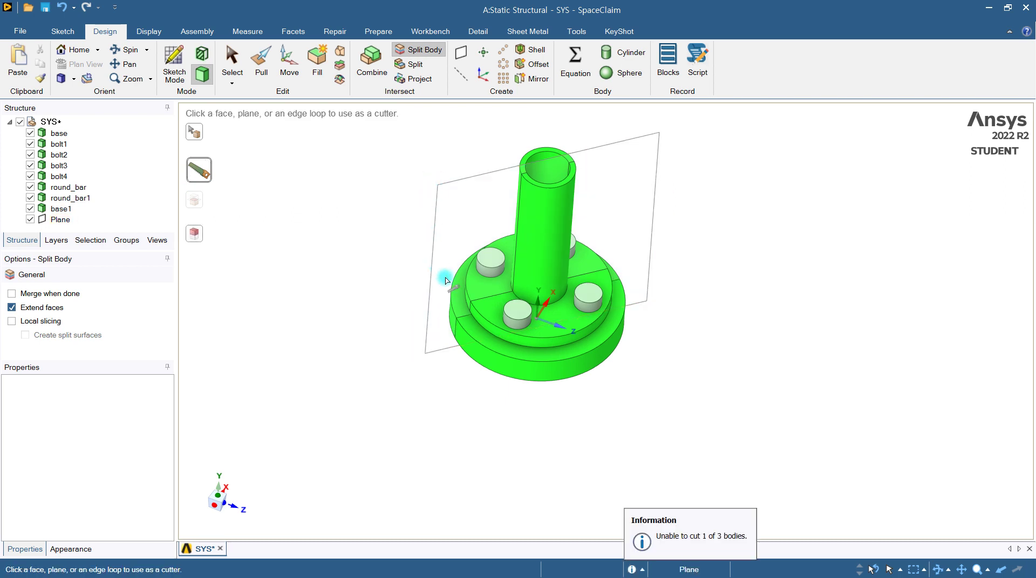
- Rotate the datum plane 90° about the vertical axis of the round bar with the Move tool
middle_click_drag(536, 439, 507, 448)
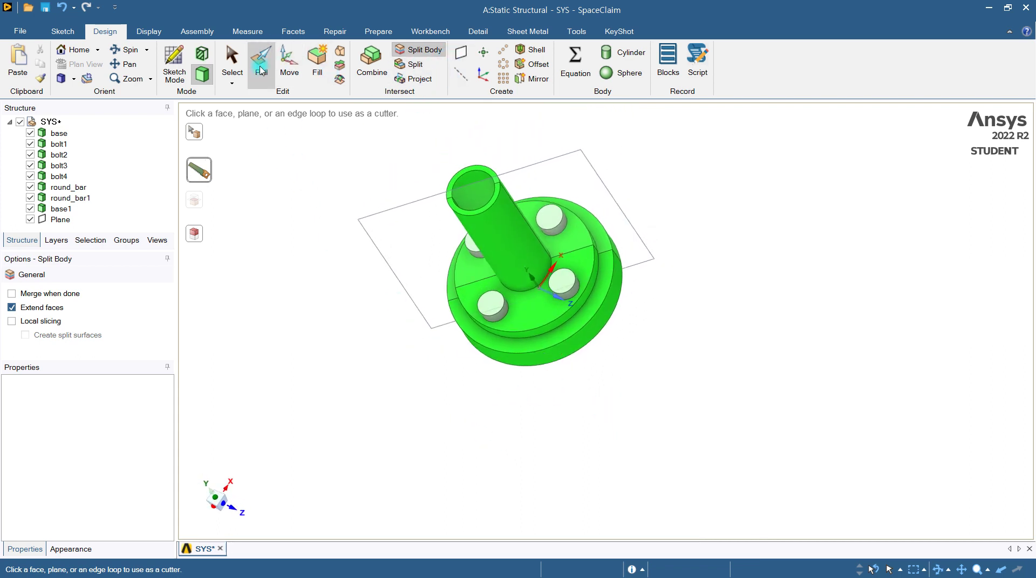
left_click(289, 64)
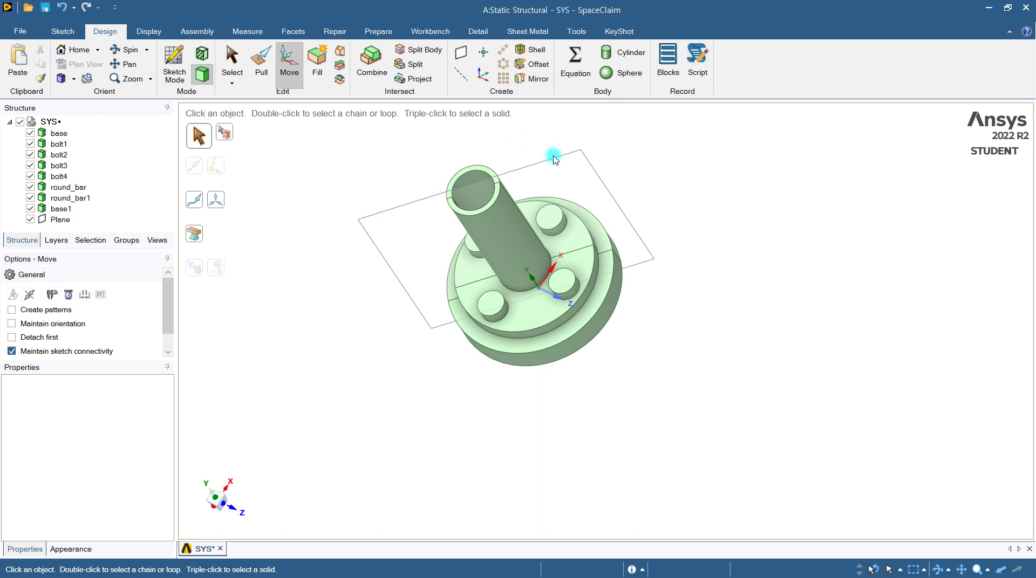
left_click(554, 159)
left_click_drag(533, 213, 522, 204)
type("90")
key("Return")
left_click(740, 326)
- Split the front halves of the round bar and the base into quarters along the rotated datum plane
middle_click_drag(448, 378, 440, 381)
left_click(418, 50)
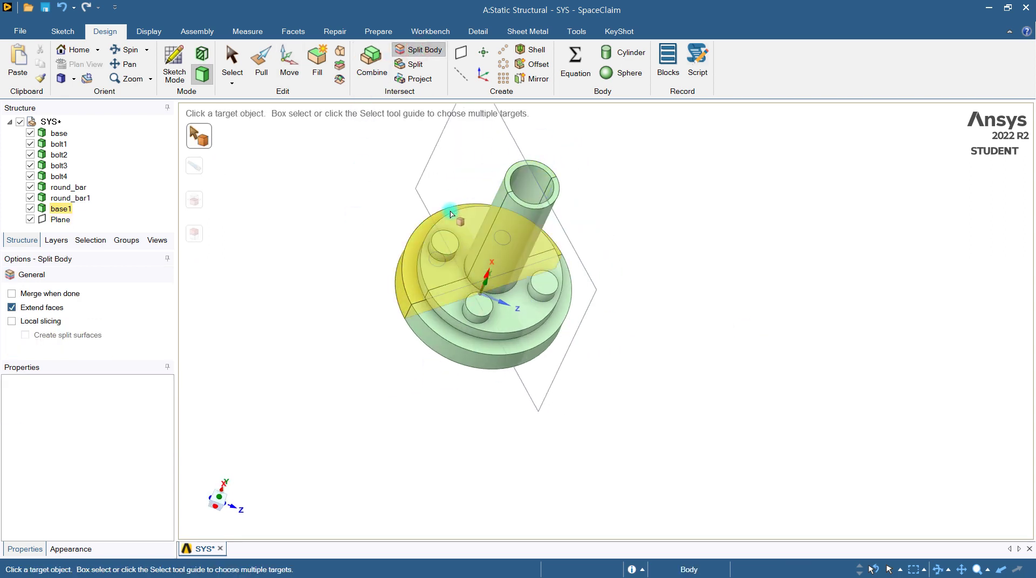
middle_click_drag(507, 226, 369, 203)
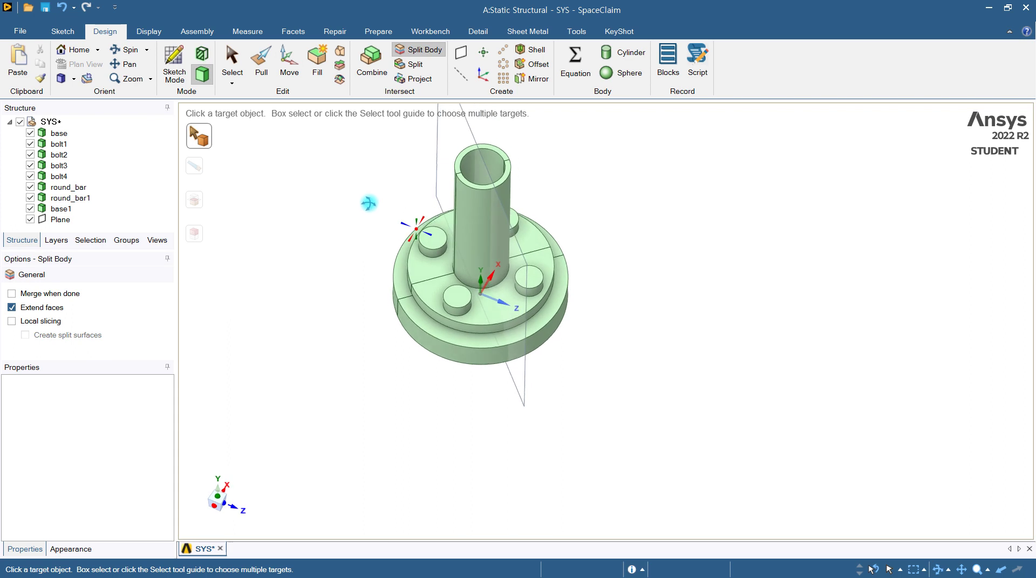
left_click(447, 248)
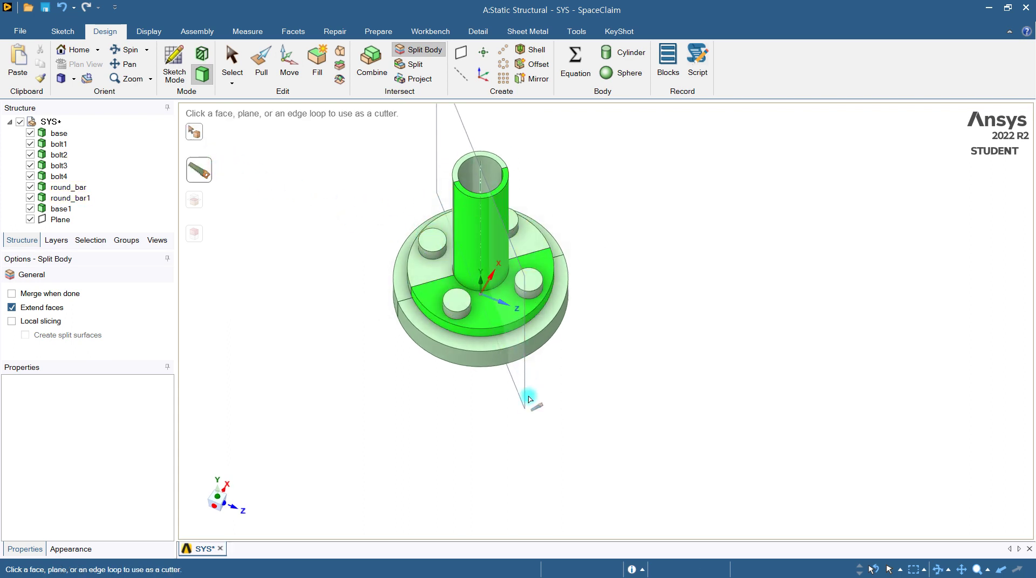
left_click(525, 398)
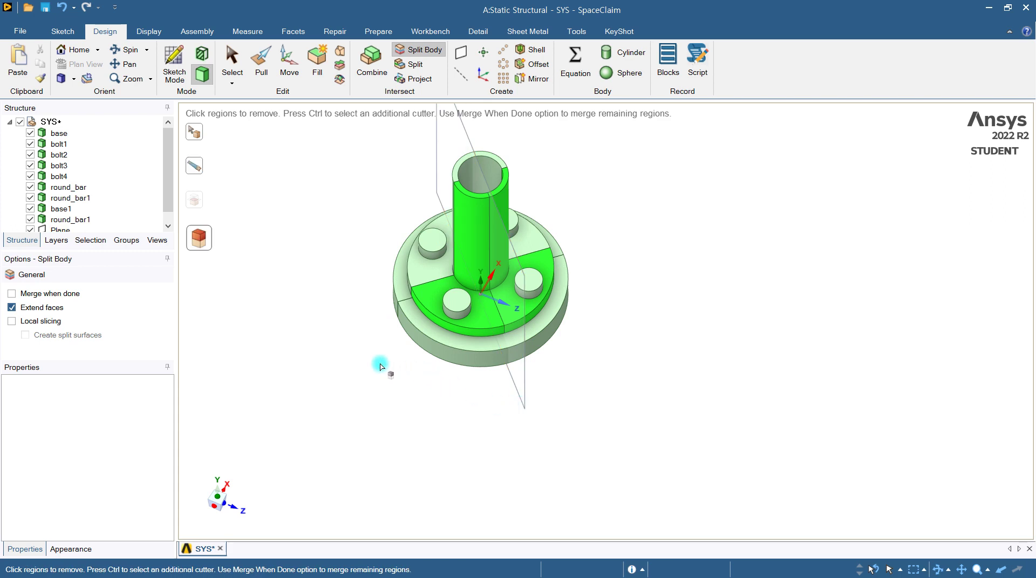
left_click(194, 132)
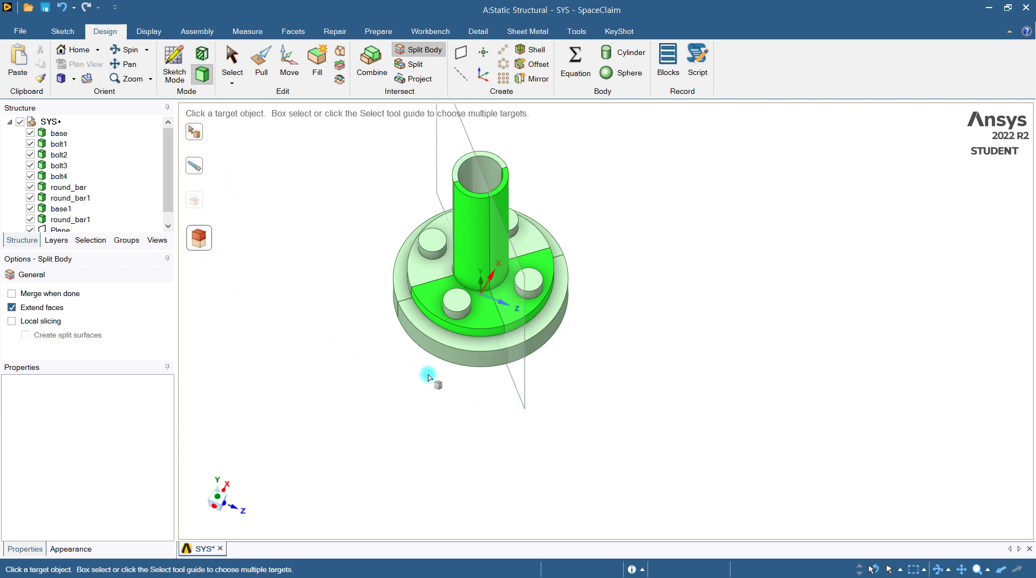
left_click(469, 344)
left_click(526, 399)
middle_click_drag(394, 400, 285, 326)
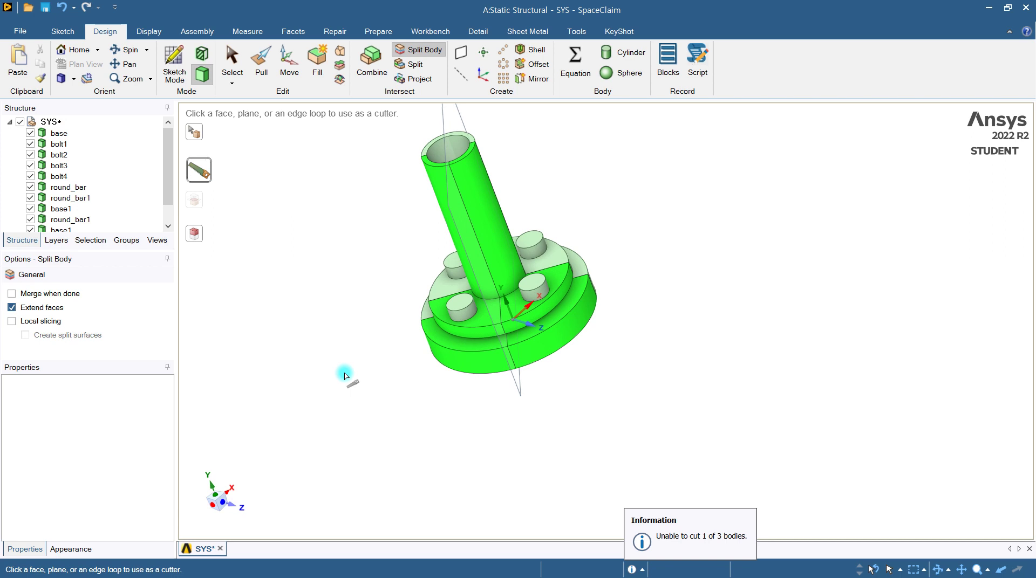
key("Escape")
- Check the quarter segments of the round bar and base, and delete the datum plane
mouse_move(347, 376)
middle_mouse_down()
mouse_move(382, 346)
mouse_move(367, 375)
mouse_move(310, 407)
mouse_move(330, 389)
middle_mouse_up()
left_click(492, 226)
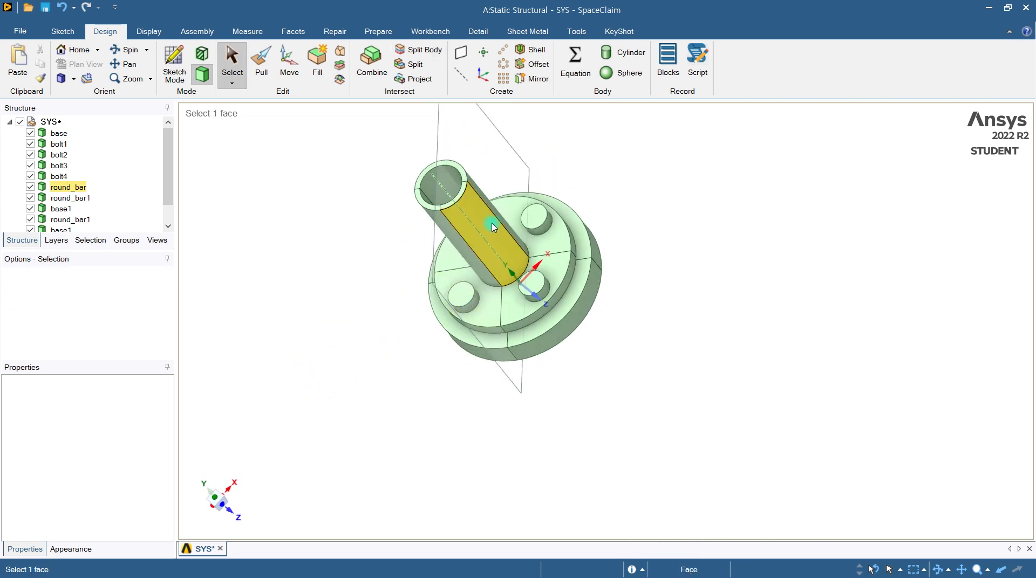
left_click(555, 300)
left_click(537, 289)
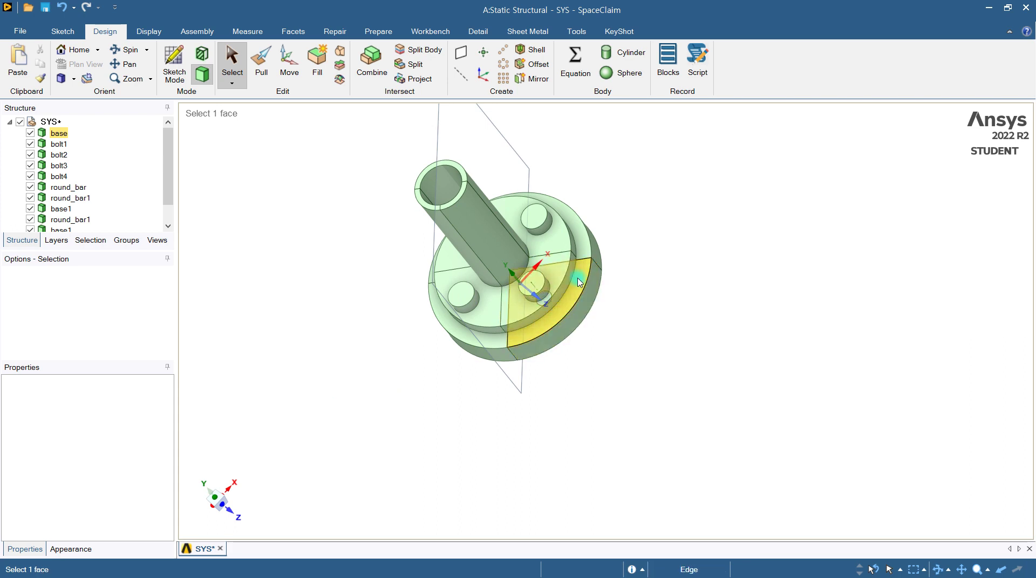
left_click(410, 326)
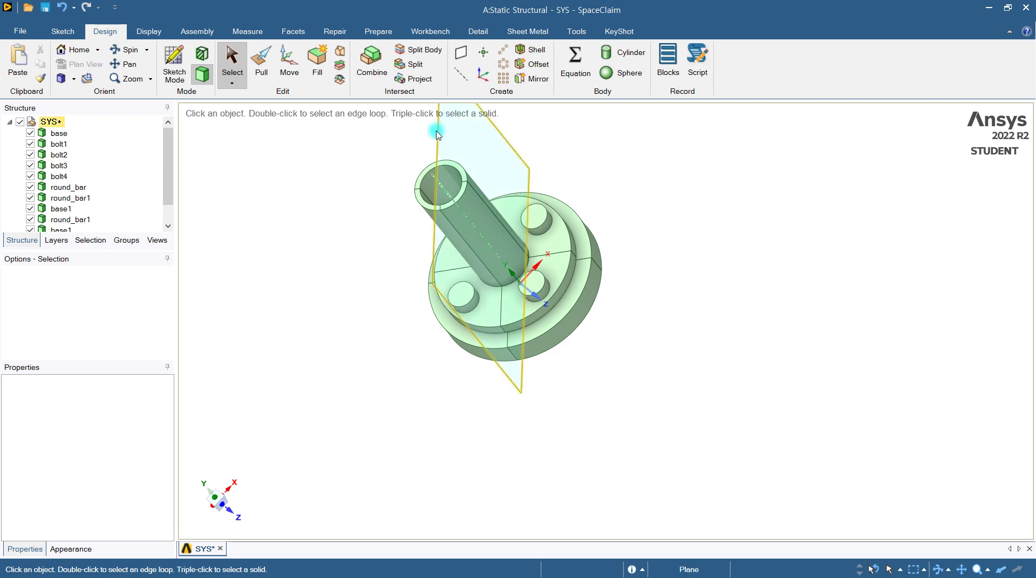
left_click(434, 129)
key("Delete")
middle_click_drag(423, 214, 446, 222)
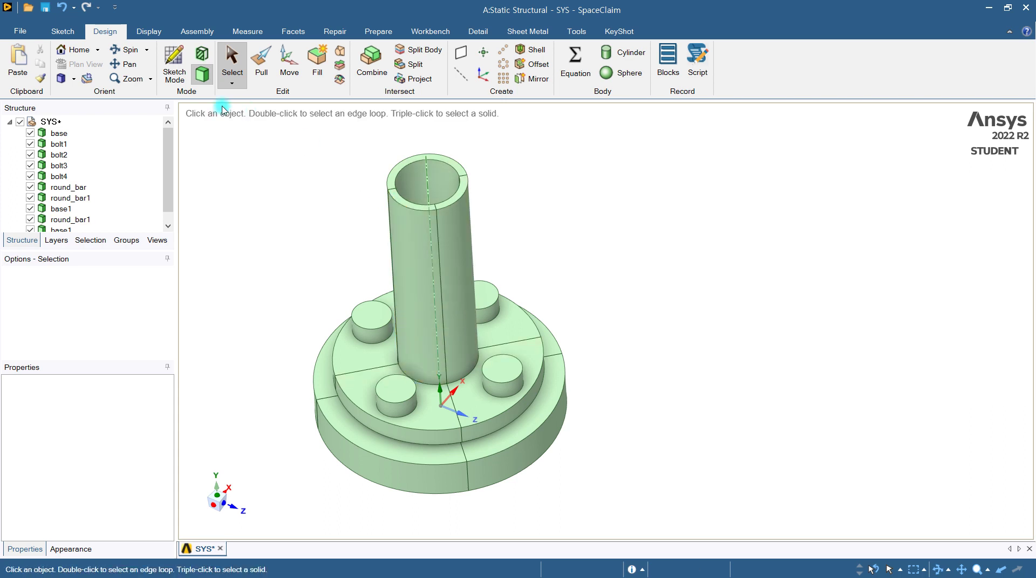
- Select the quarter segment around bolt2 with a box selection, leaving nothing selected at the end
left_click(261, 80)
left_click(231, 81)
left_click(232, 85)
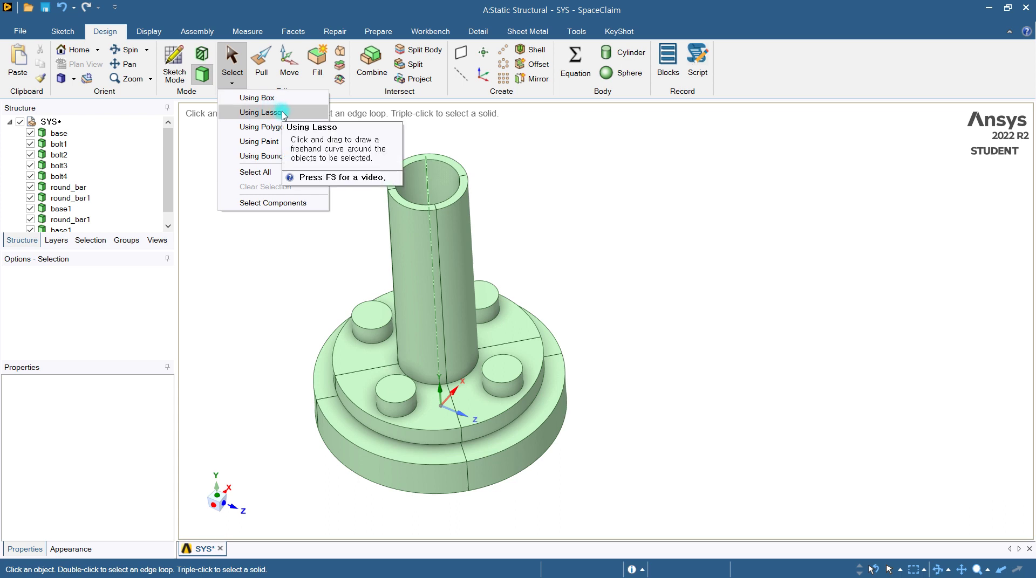
left_click(254, 98)
scroll(687, 214, "down", 2)
middle_click_drag(687, 214, 624, 453)
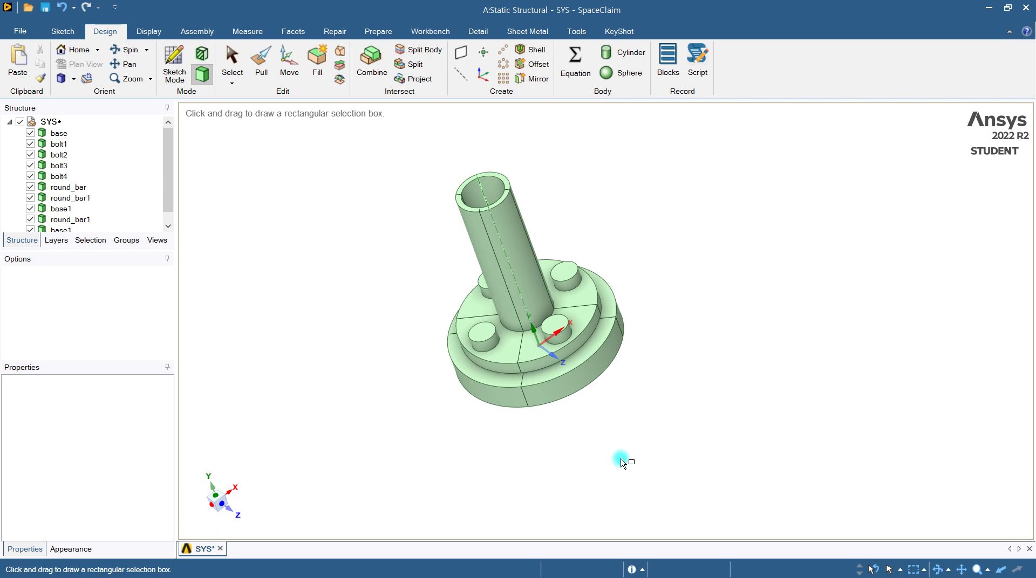
left_click_drag(610, 426, 554, 329)
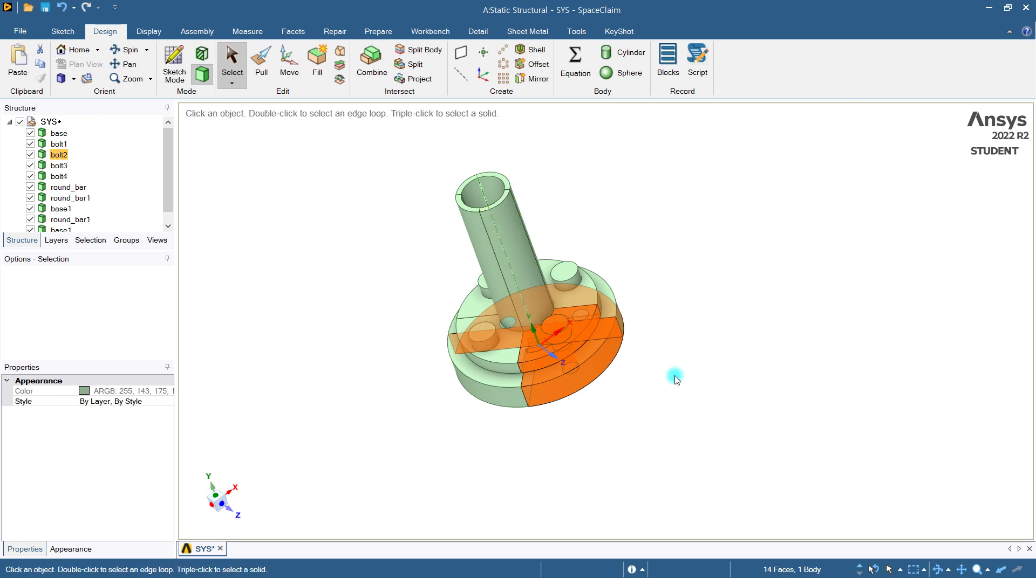
left_click(831, 317)
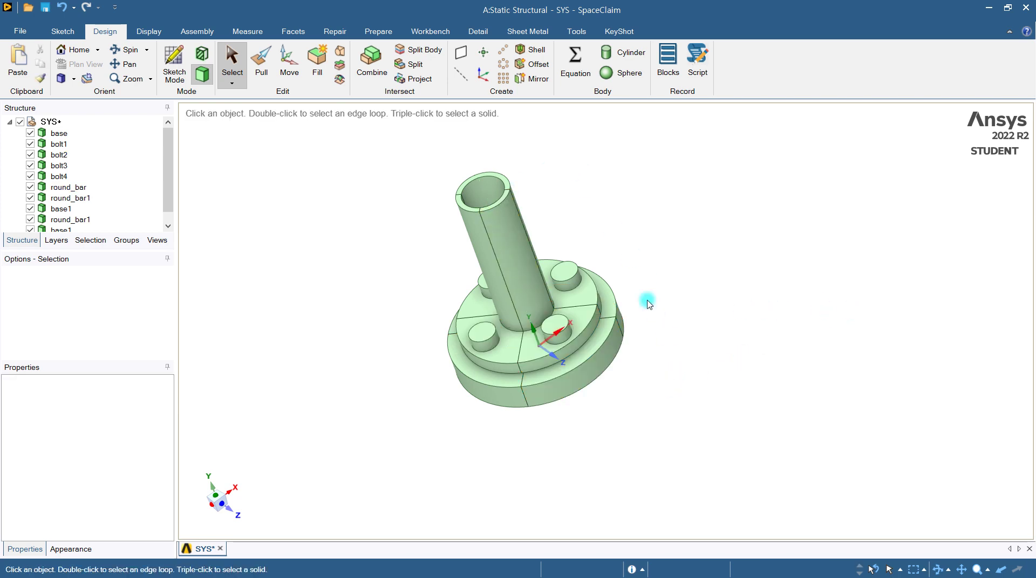
- Switch to Ansys Mechanical and update the geometry from its source
middle_click_drag(411, 289, 440, 281)
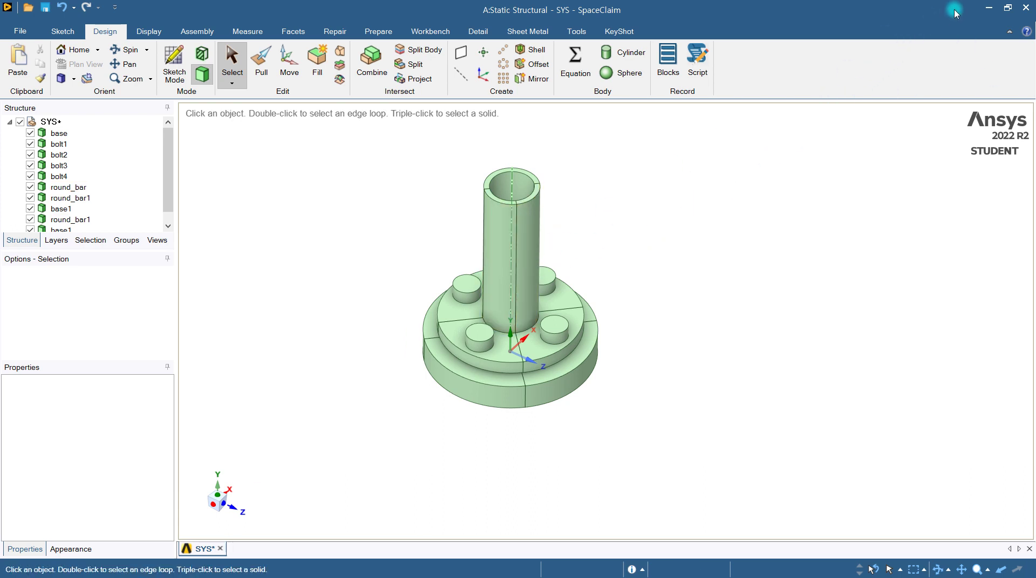
left_click(986, 9)
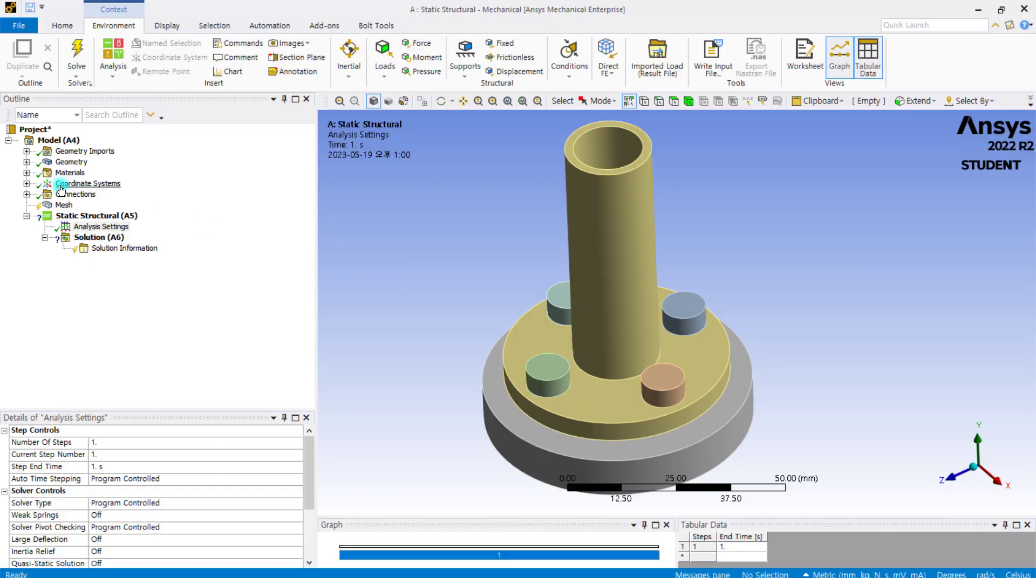
left_click(72, 161)
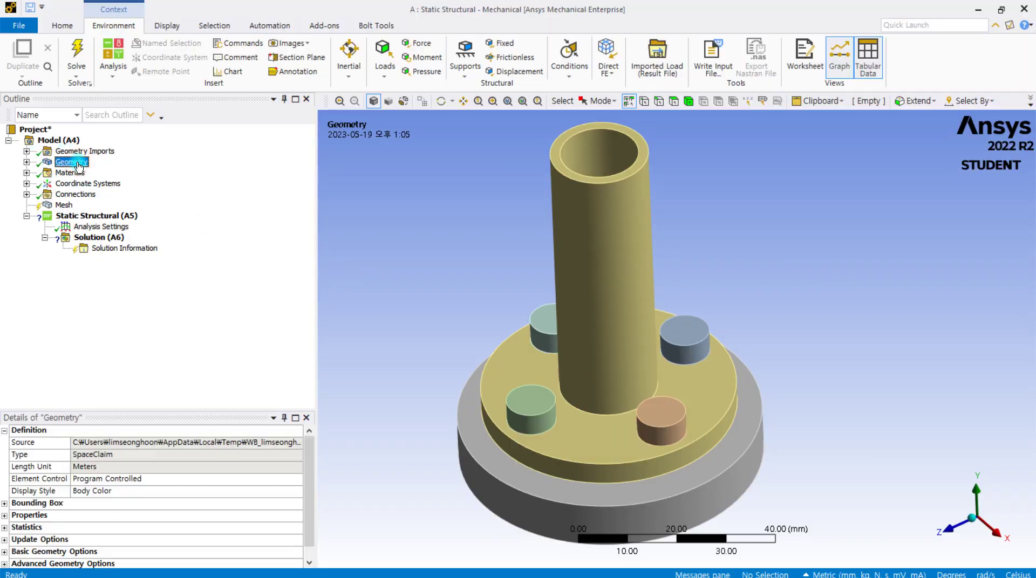
right_click(79, 166)
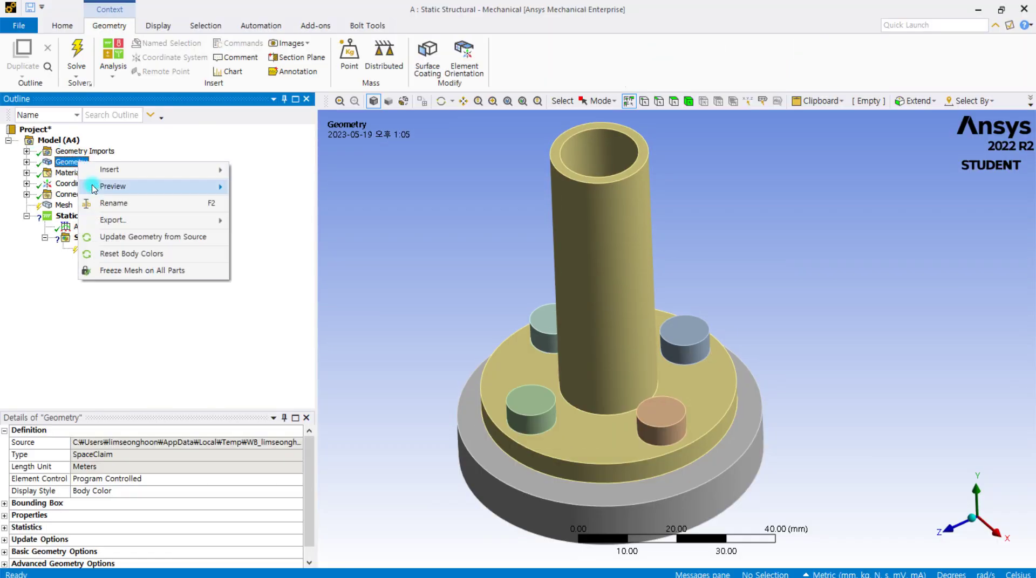
left_click(131, 237)
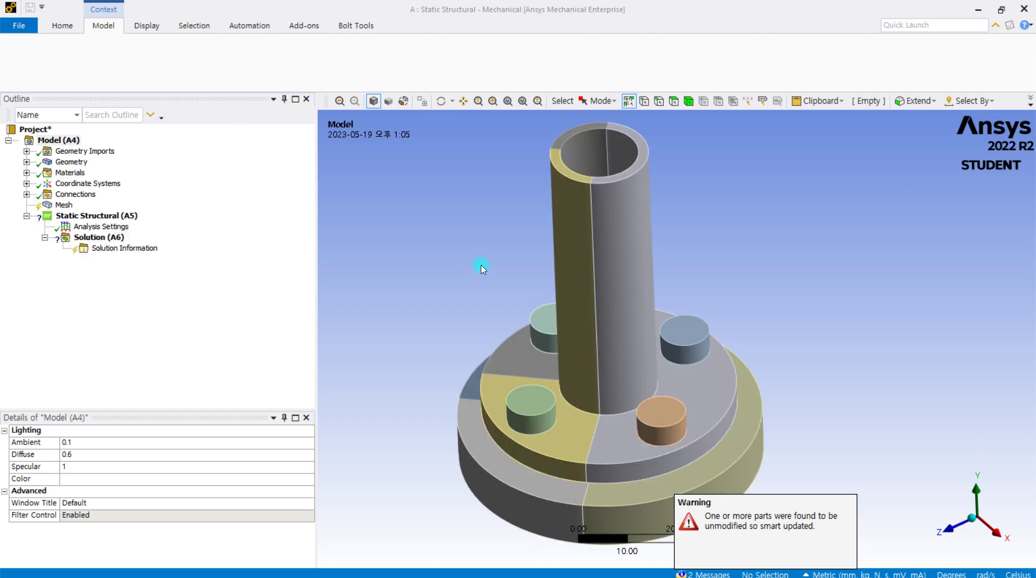
- Suppress all bodies except one quarter of the round bar, its bolt and the base quarter beneath it
middle_click_drag(481, 266, 452, 181)
left_click(688, 101)
middle_click_drag(654, 262, 620, 203)
left_click(629, 241)
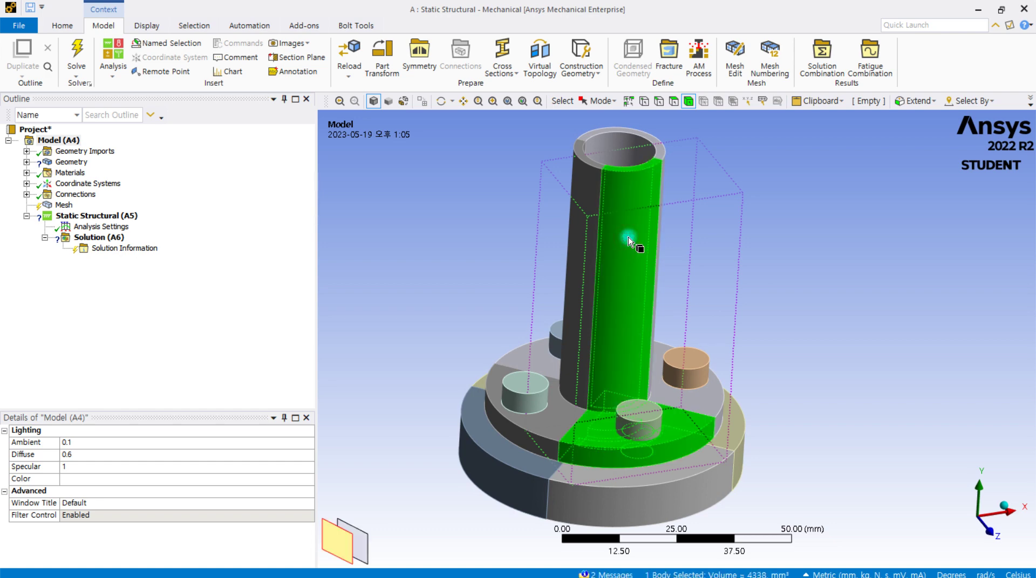
left_click(641, 423, "ctrl")
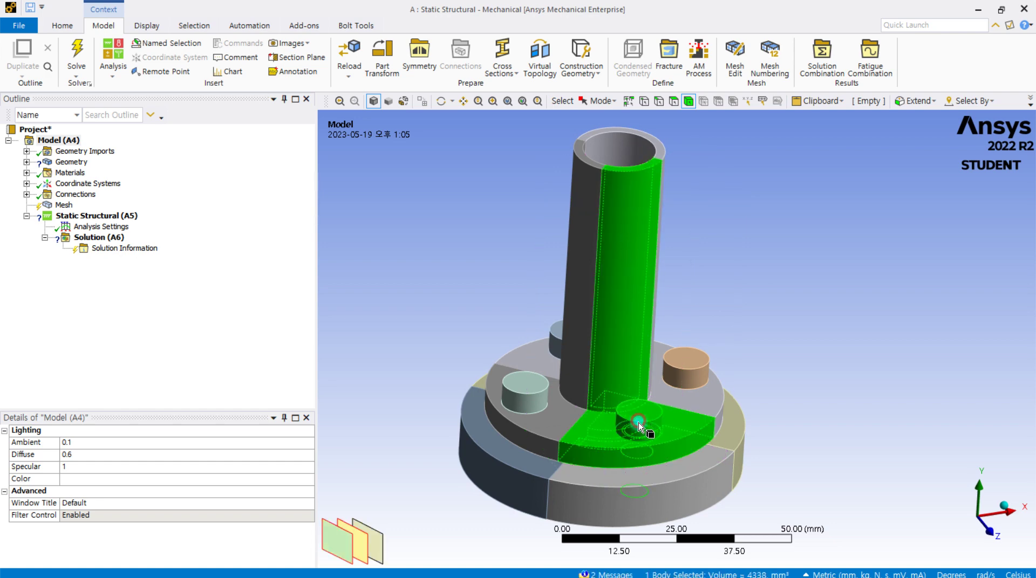
left_click(616, 492, "ctrl")
middle_click_drag(608, 490, 503, 358)
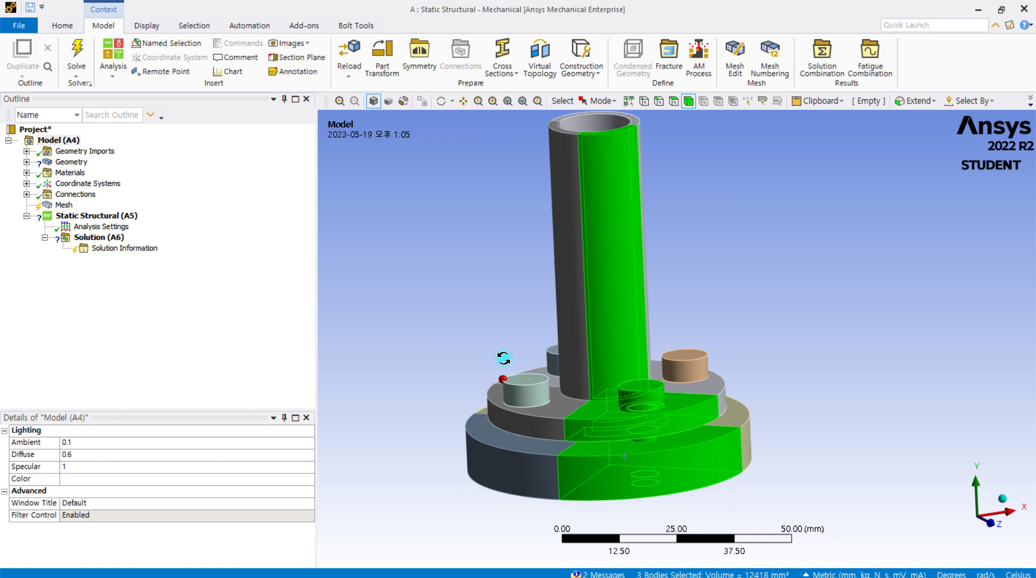
right_click(616, 263)
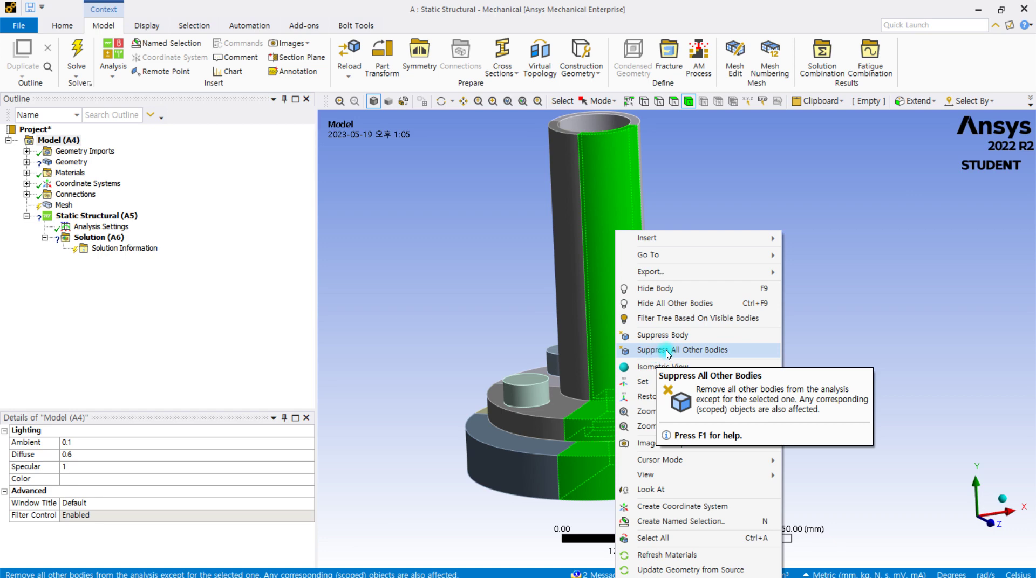
left_click(668, 351)
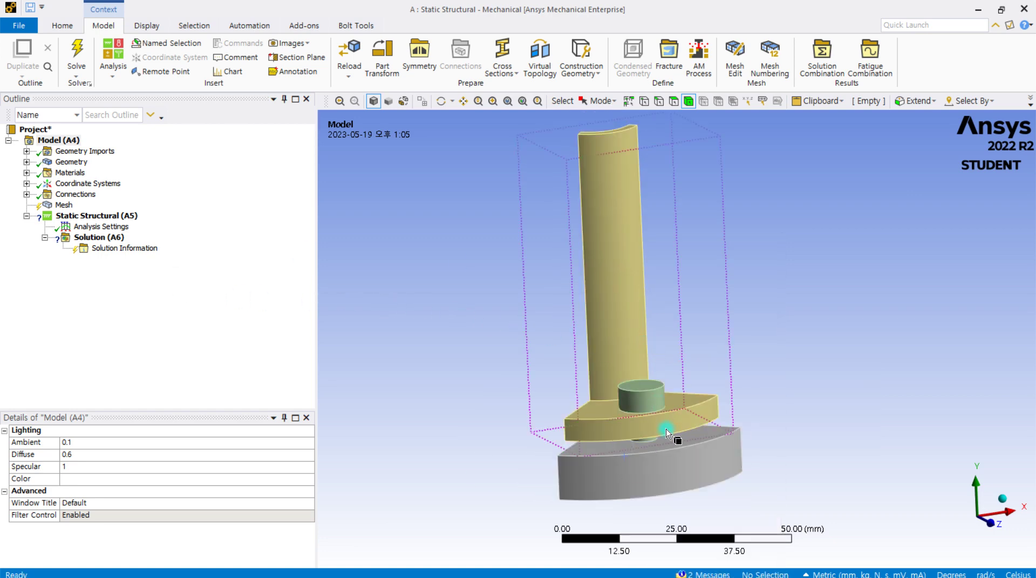
- Expand the geometry body list, inspect the quarter model from another side, and open the mesh settings
left_click(26, 162)
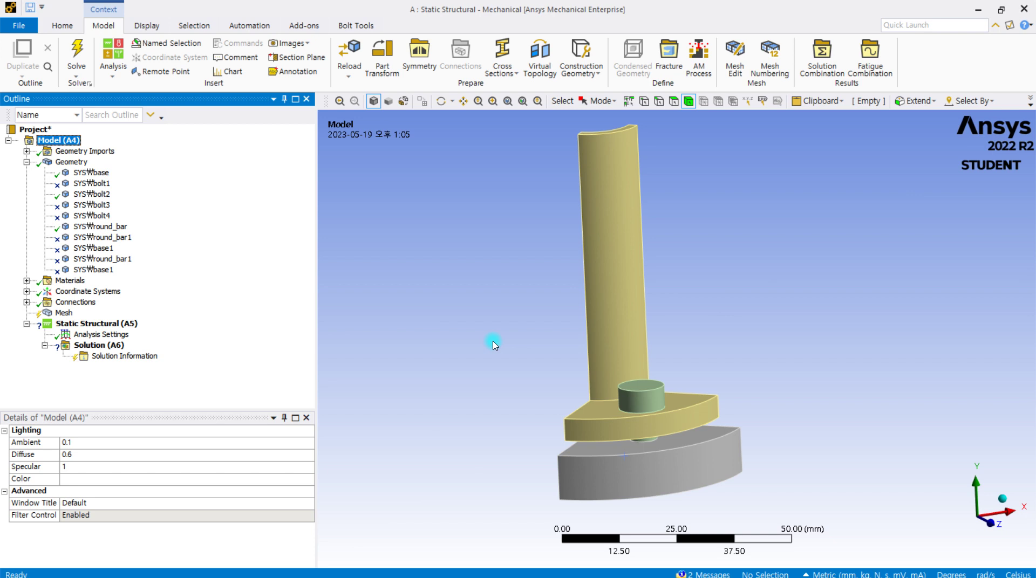
middle_click_drag(501, 345, 373, 333)
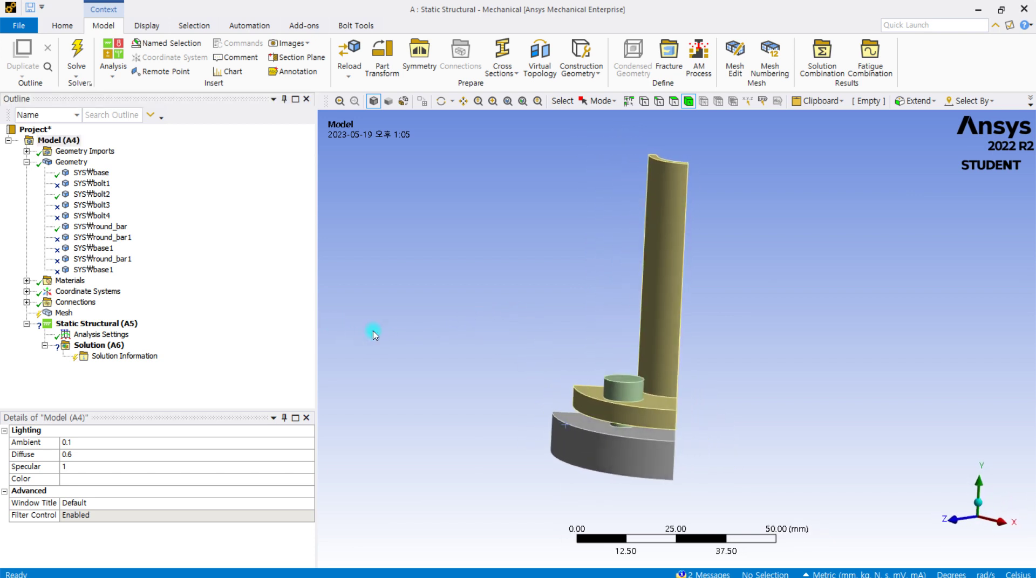
left_click(62, 312)
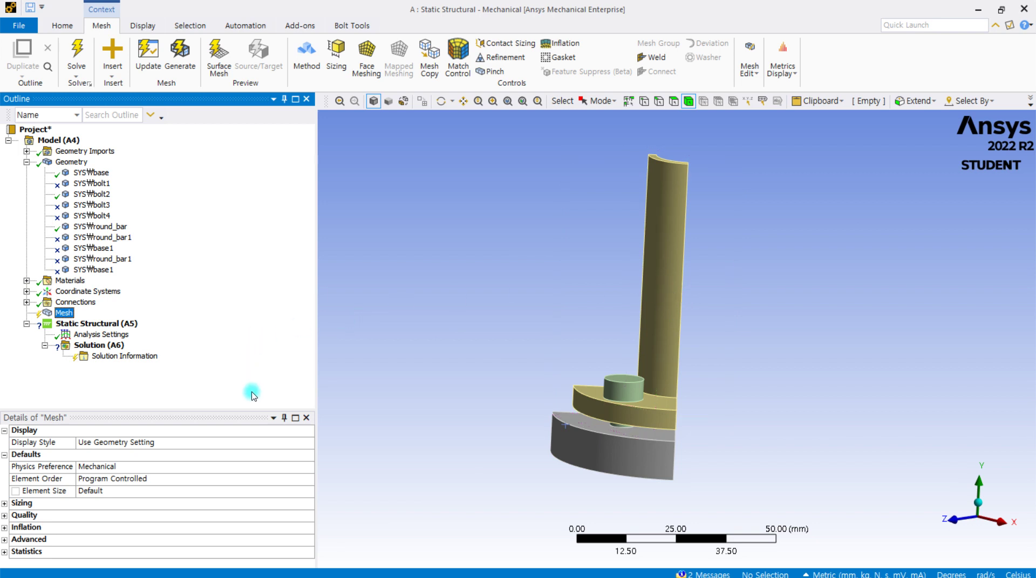
- Insert a mesh method control scoped to the round bar quarter
middle_click_drag(555, 363, 624, 422)
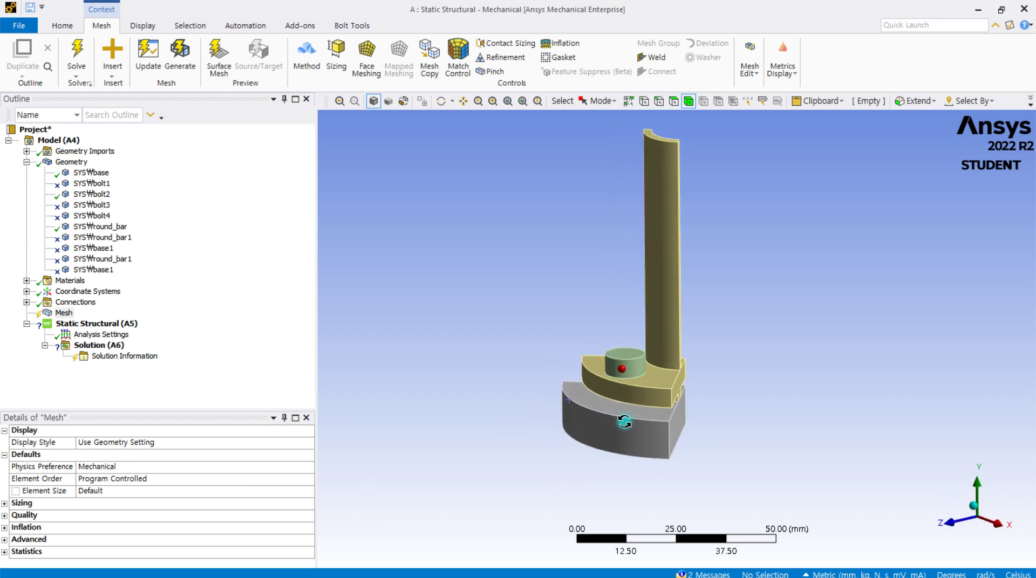
left_click(54, 317)
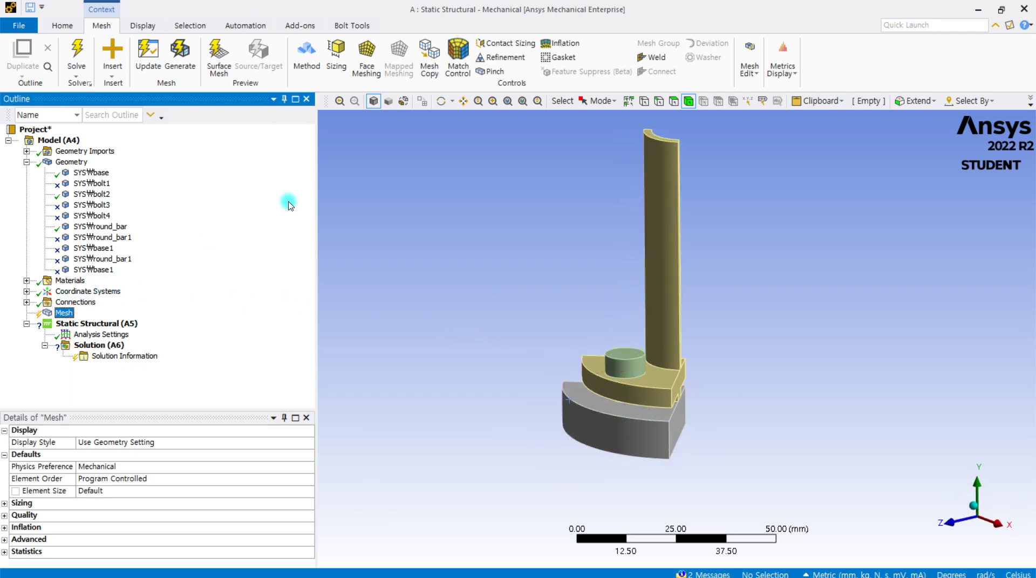
left_click(674, 225)
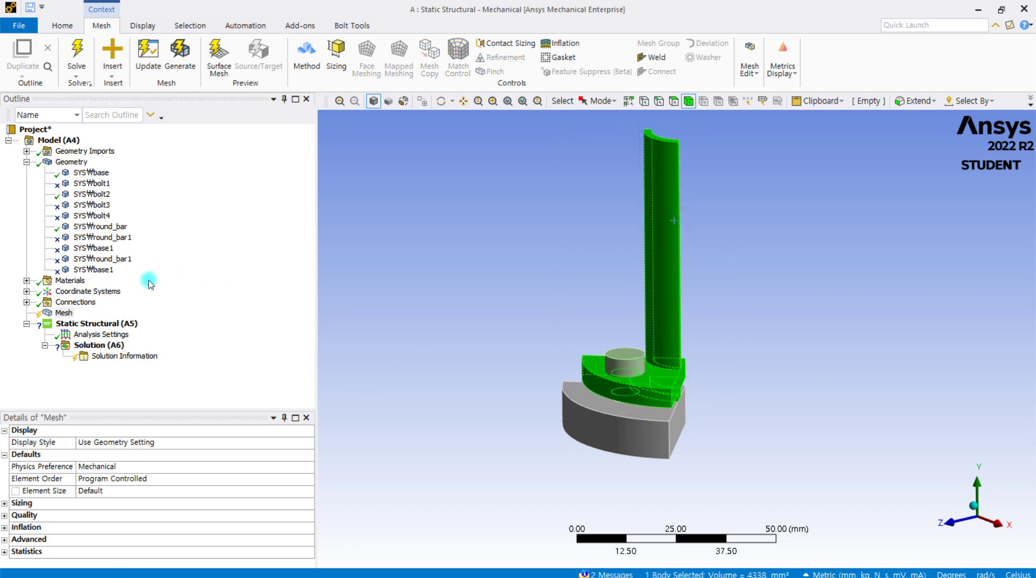
left_click(306, 54)
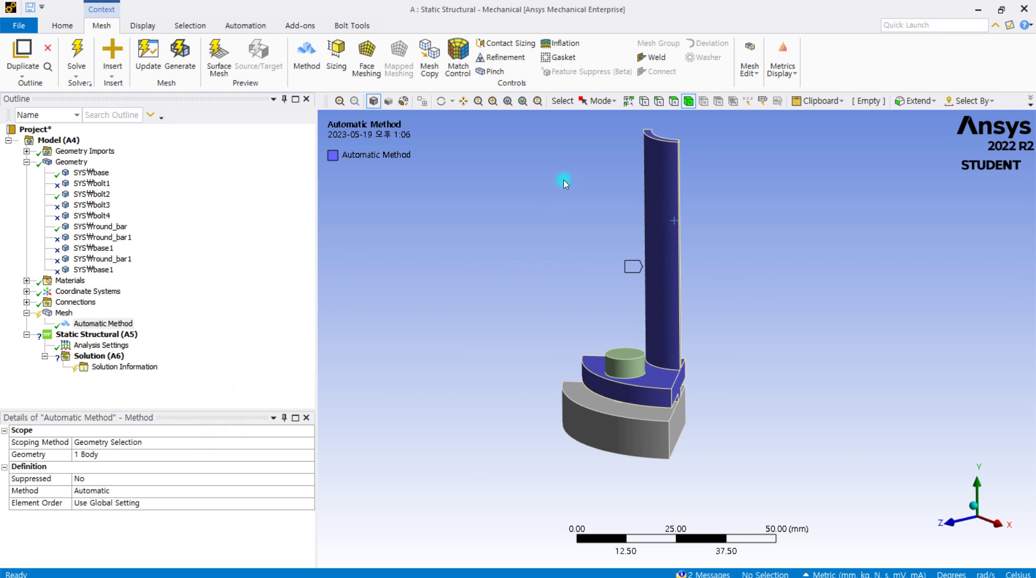
- Change the mesh method's scope to the bolt and the base quarter
left_click(624, 376)
left_click(614, 429, "ctrl")
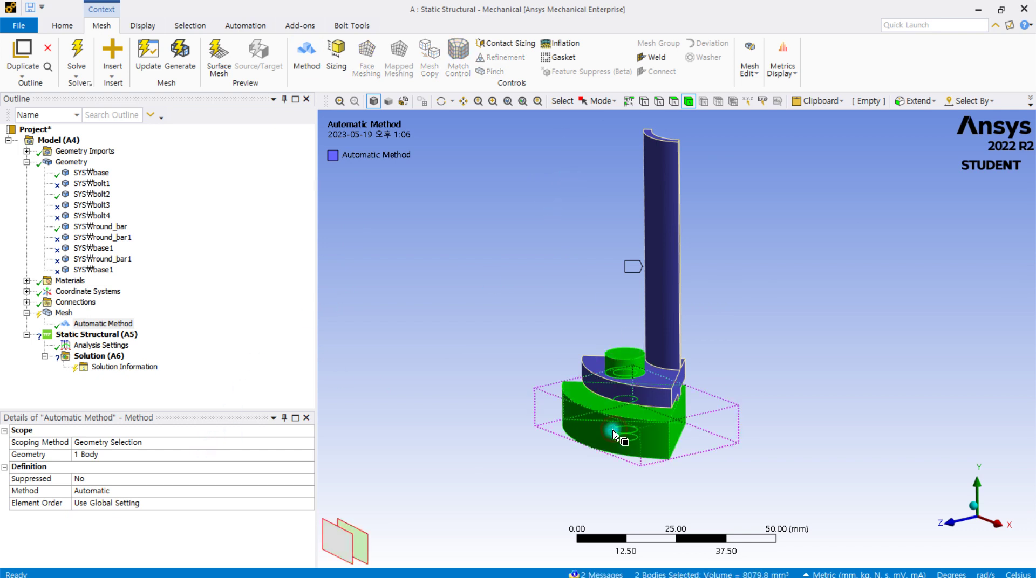
left_click(114, 458)
left_click(100, 454)
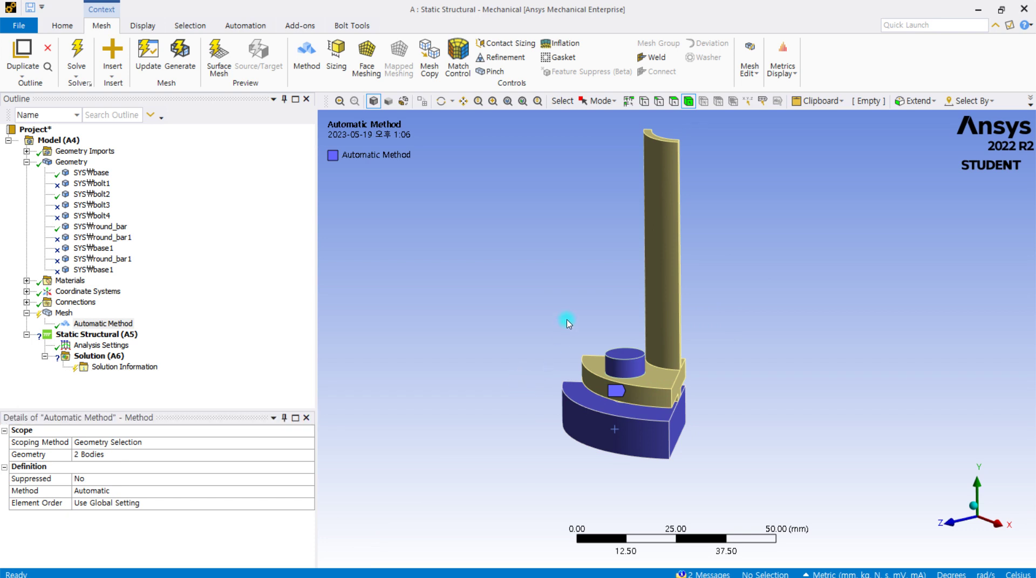
- Scope the mesh method to all three visible bodies with a box selection, and restore single selection mode
scroll(566, 318, "down", 1)
left_click(610, 101)
left_click(611, 102)
left_click(612, 103)
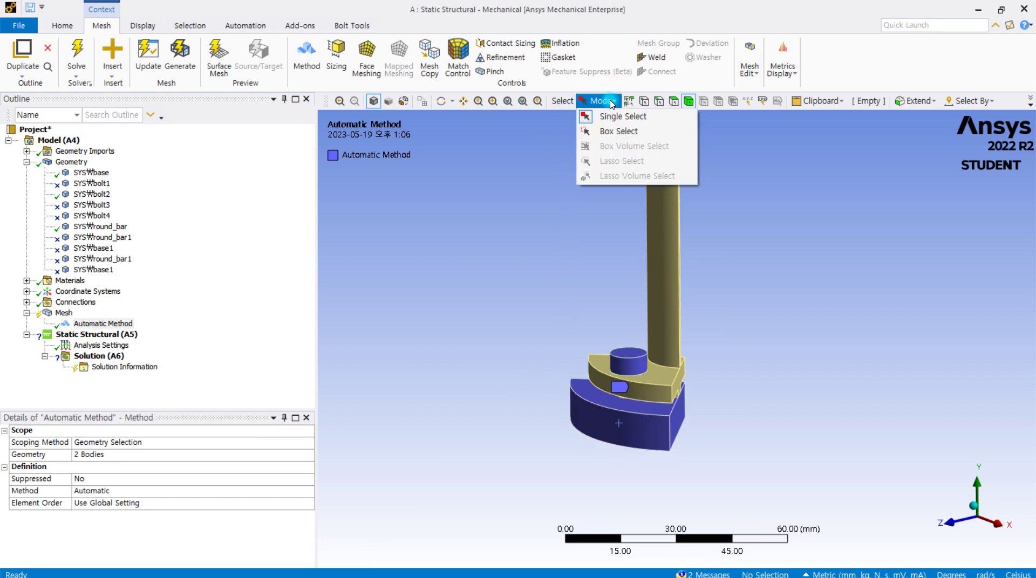
left_click(619, 131)
left_click_drag(552, 137, 743, 441)
left_click(531, 389)
left_click_drag(750, 126, 544, 497)
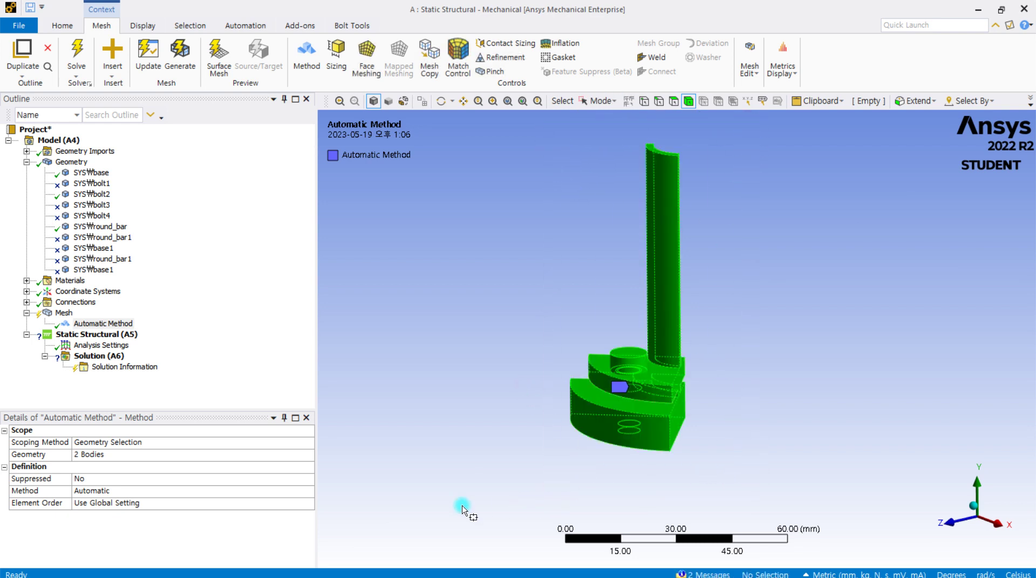
left_click(124, 458)
left_click(111, 456)
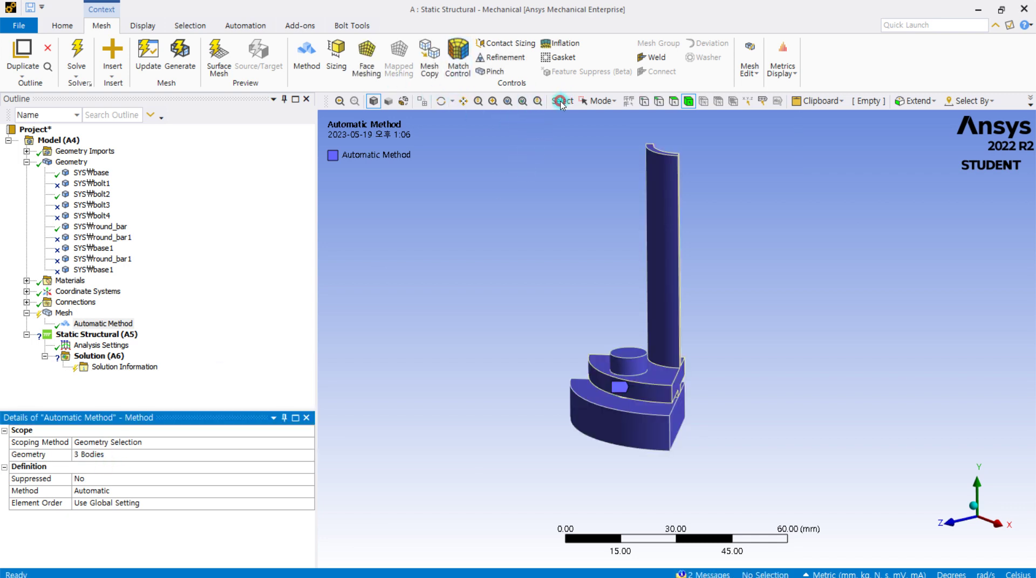
left_click(599, 101)
left_click(597, 114)
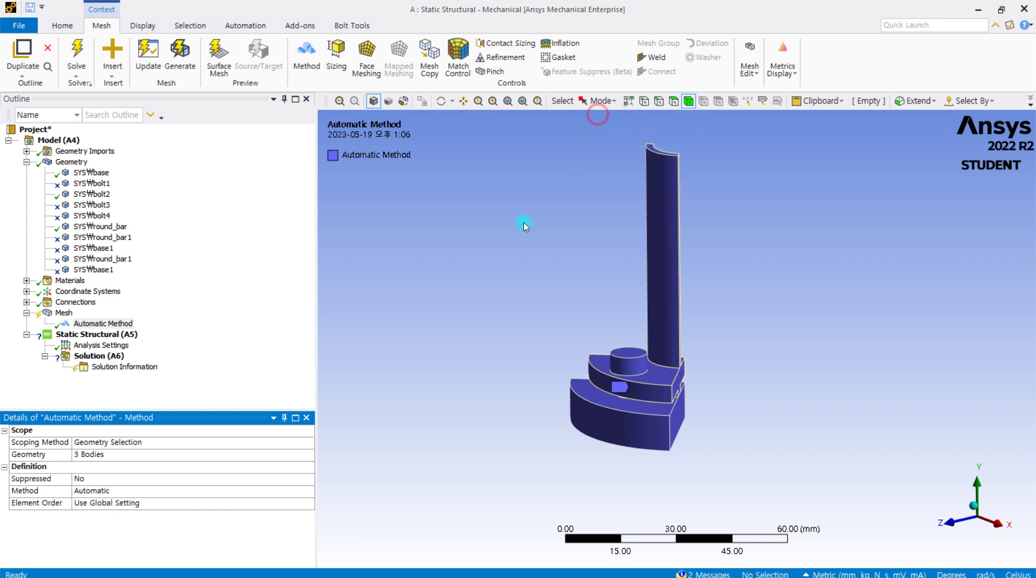
- Set the mesh method to MultiZone and generate the mesh
left_click(106, 491)
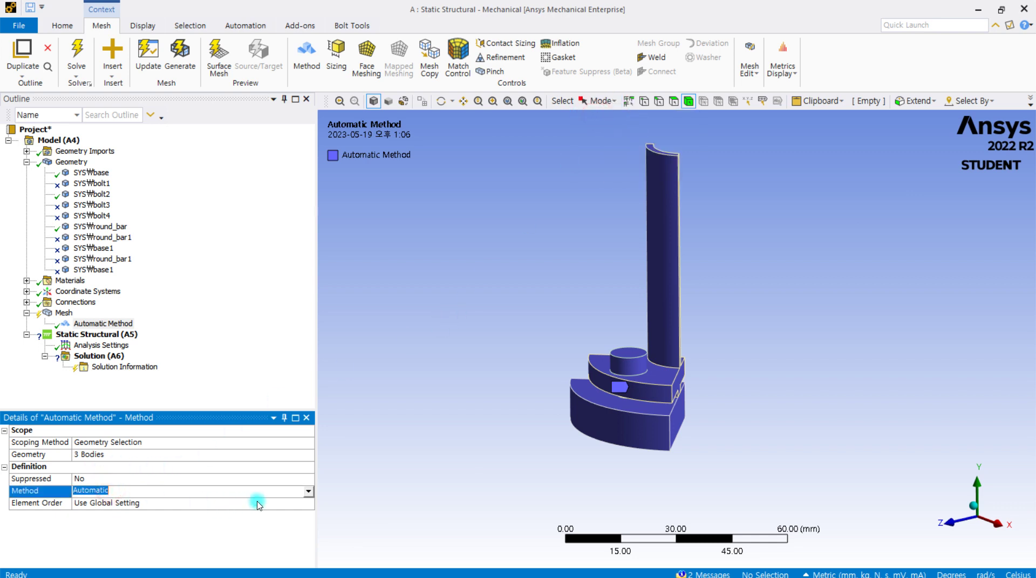
left_click(308, 492)
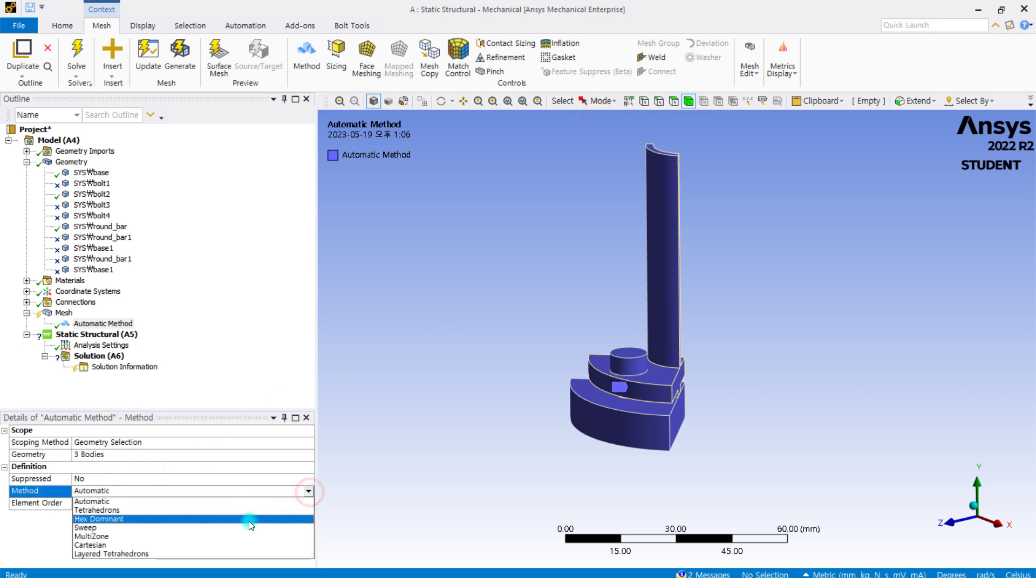
left_click(175, 536)
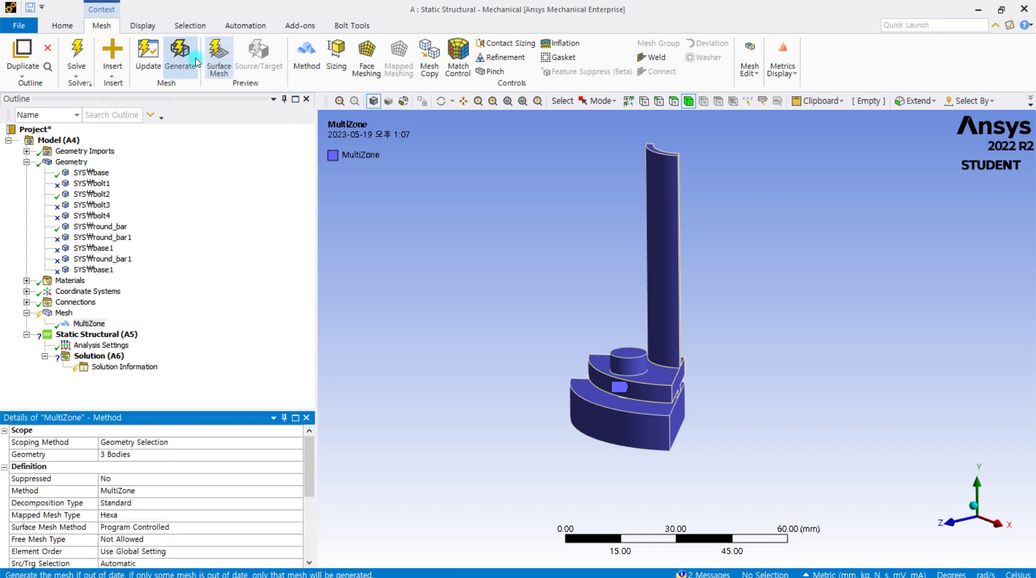
left_click(180, 54)
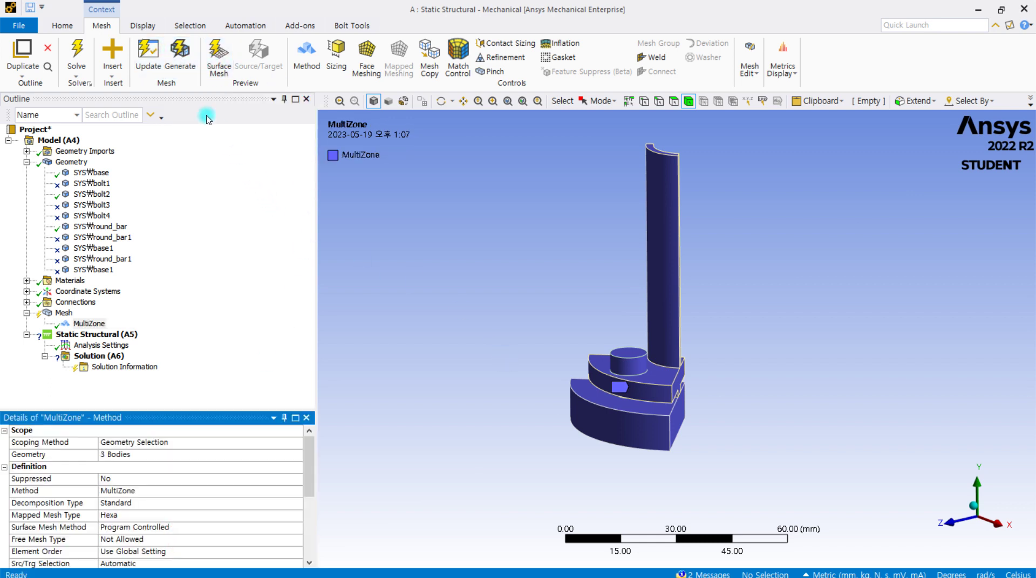
left_click(179, 54)
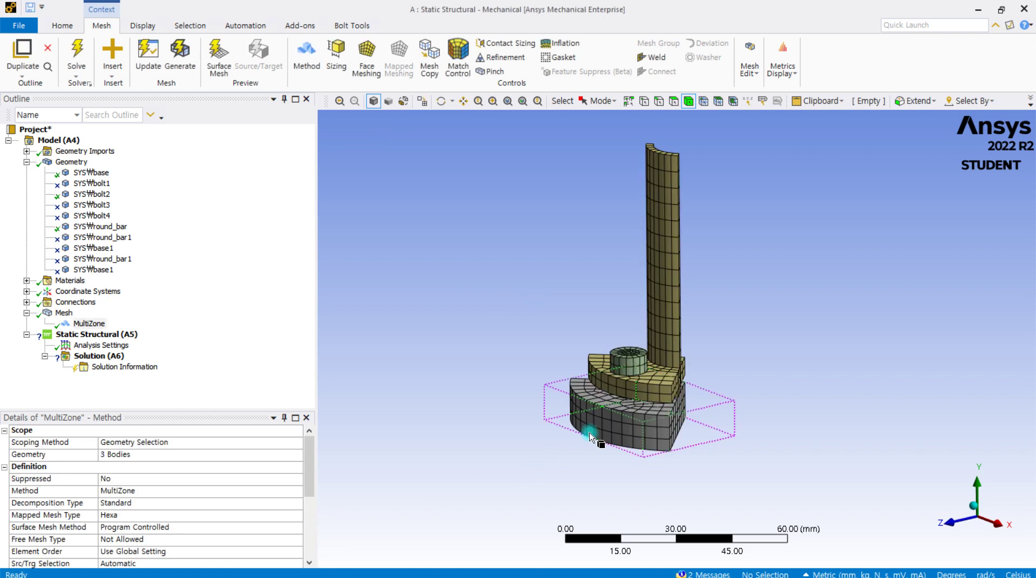
- Hide the round bar quarter and examine the mesh on the bolt and base
scroll(671, 413, "up", 5)
middle_click_drag(589, 405, 537, 347)
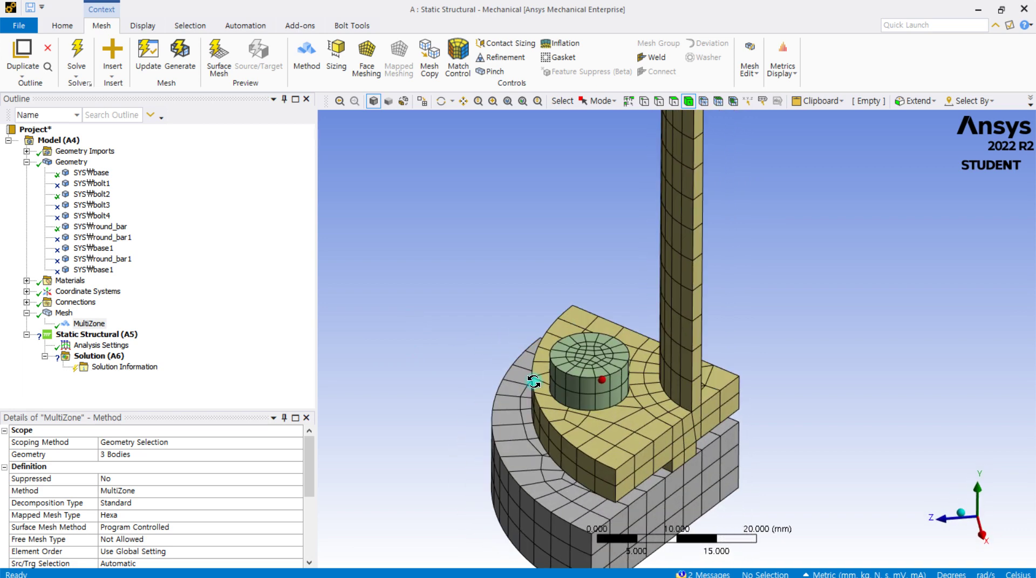
left_click(680, 306)
right_click(680, 306)
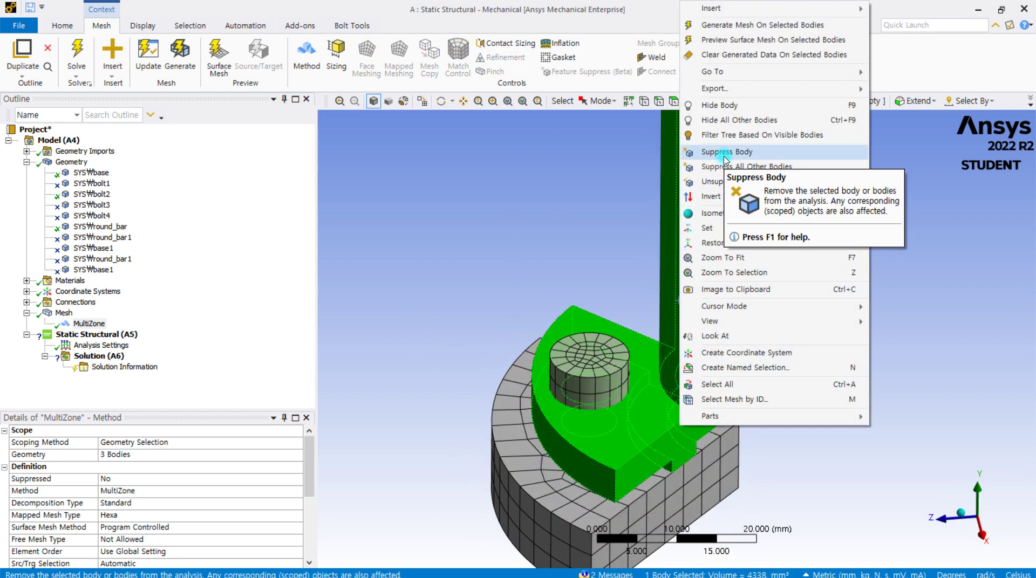
left_click(718, 105)
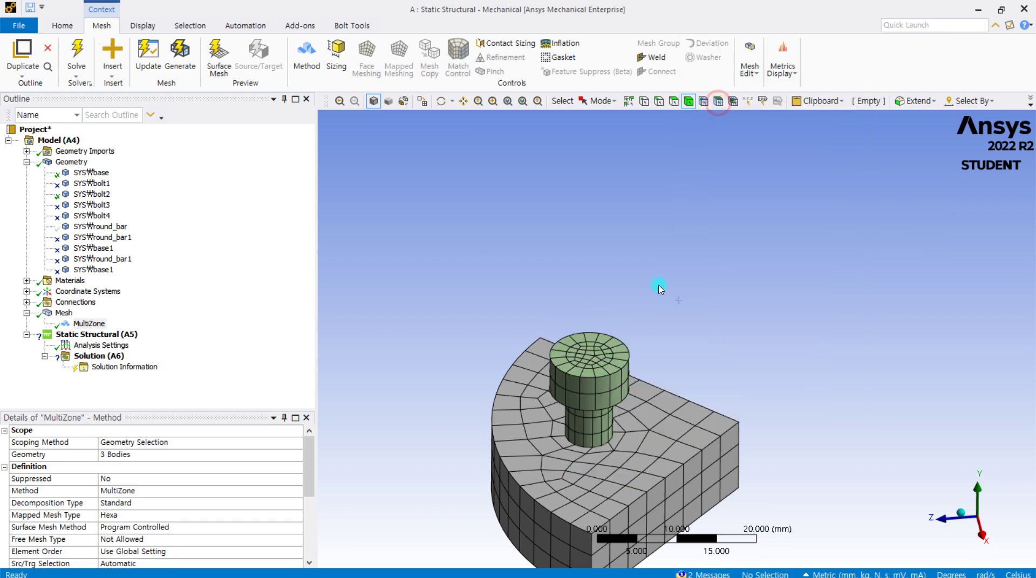
middle_click_drag(635, 435, 698, 384)
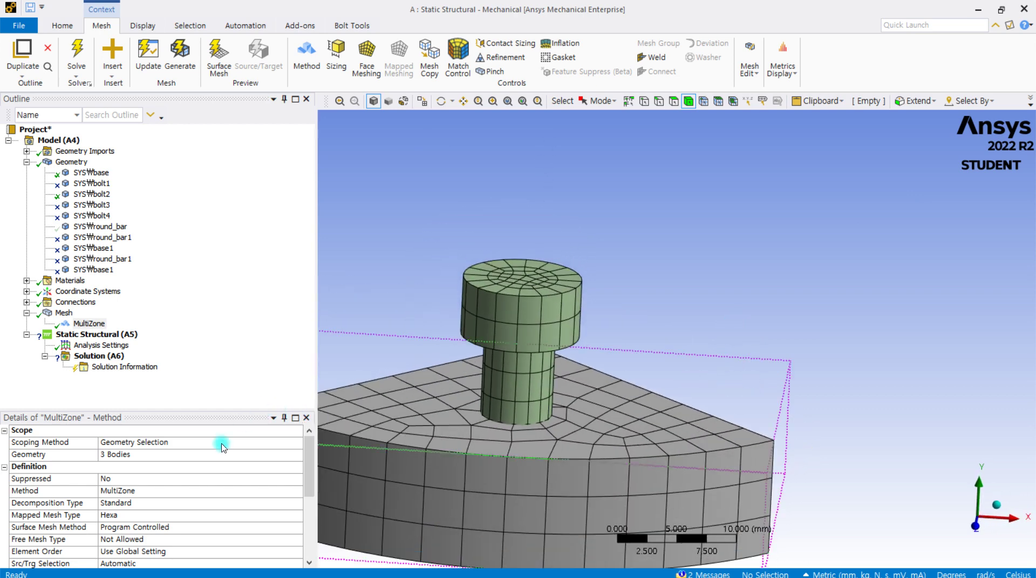
- Set the global mesh element size to 2 mm and regenerate the mesh
left_click(54, 315)
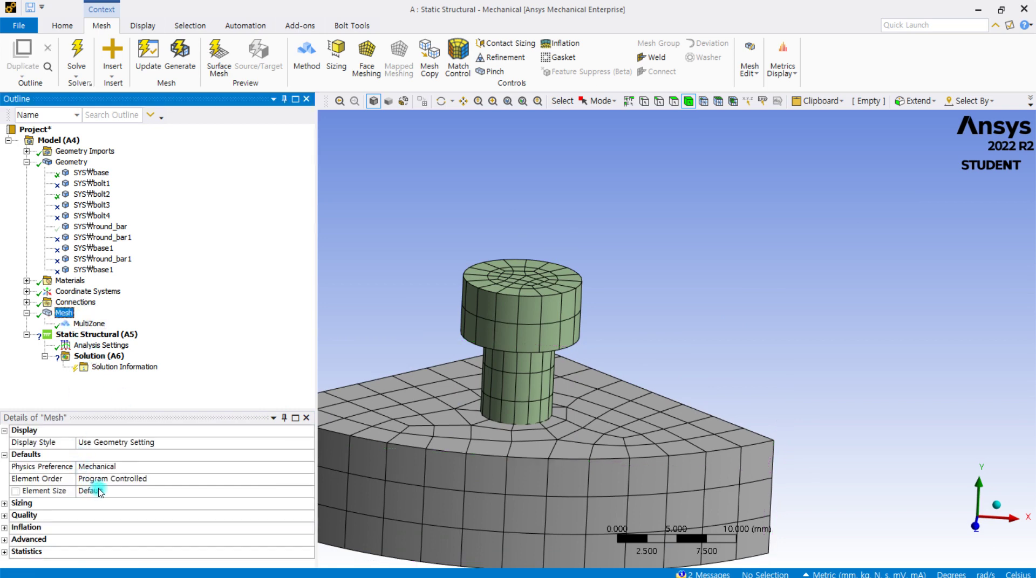
left_click(110, 492)
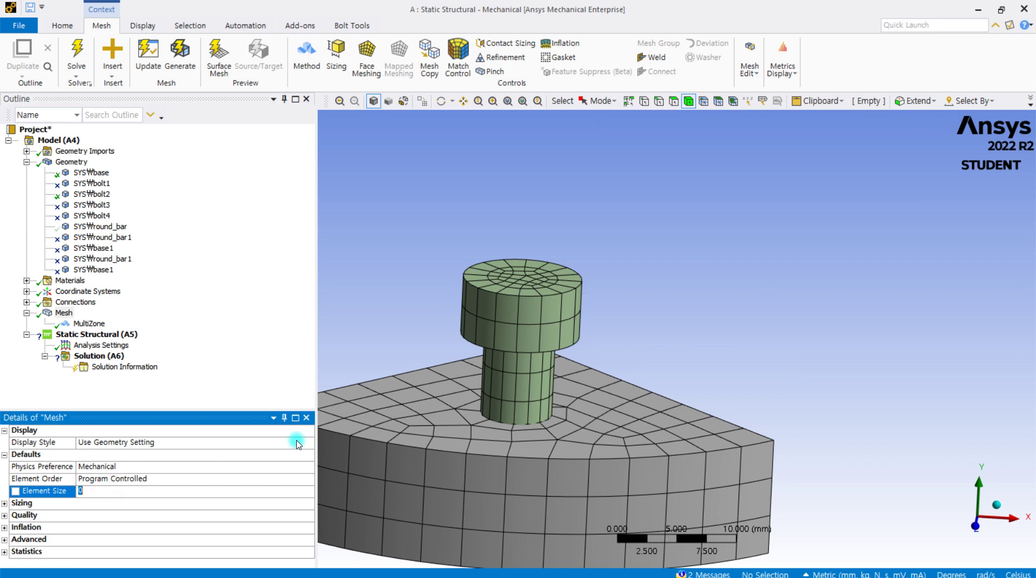
scroll(380, 406, "down", 4)
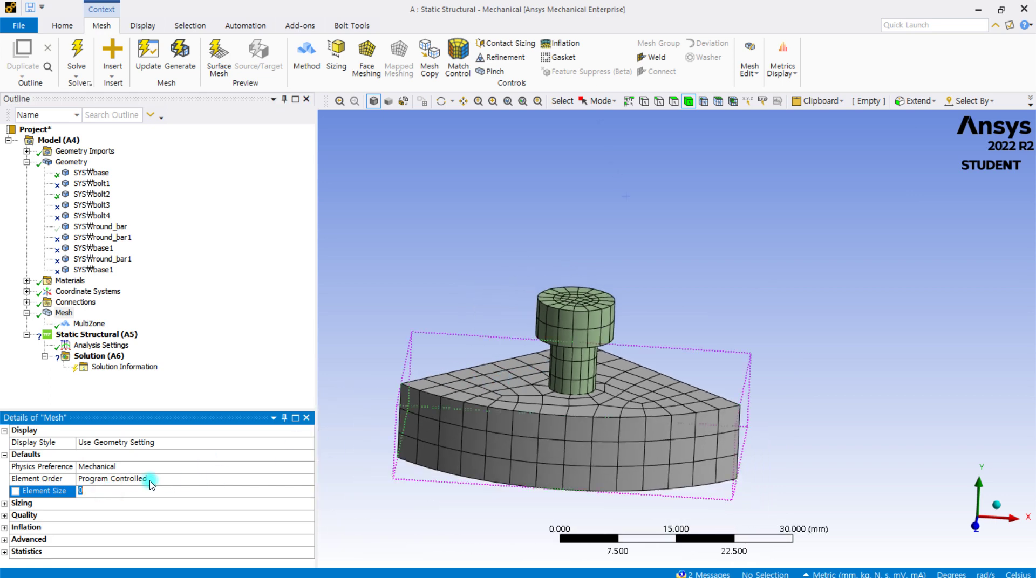
left_click(5, 504)
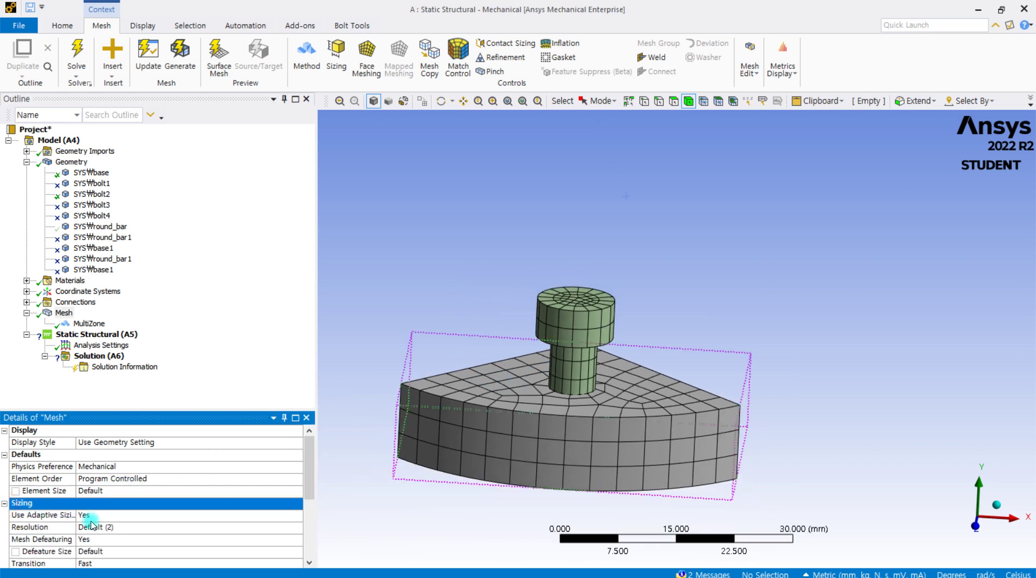
left_click(125, 492)
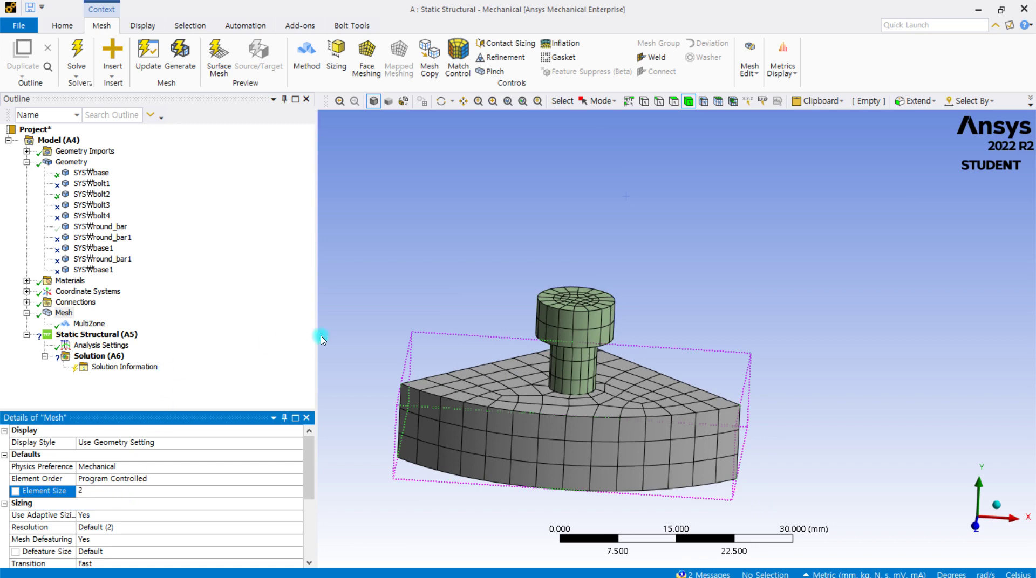
type("2")
key("Return")
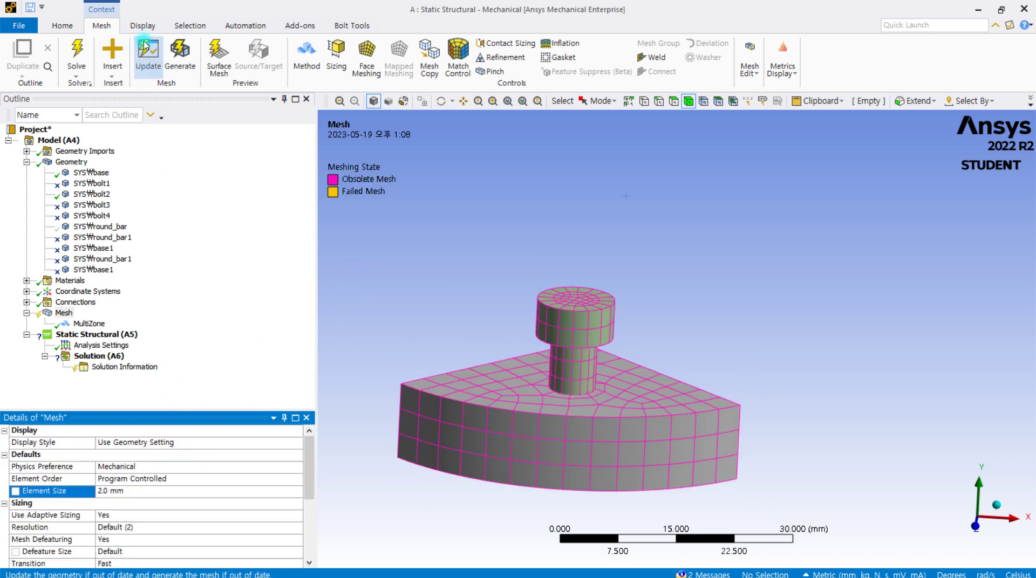
left_click(179, 54)
- Show all bodies again and examine the refined mesh around the bolt and flange
right_click(492, 269)
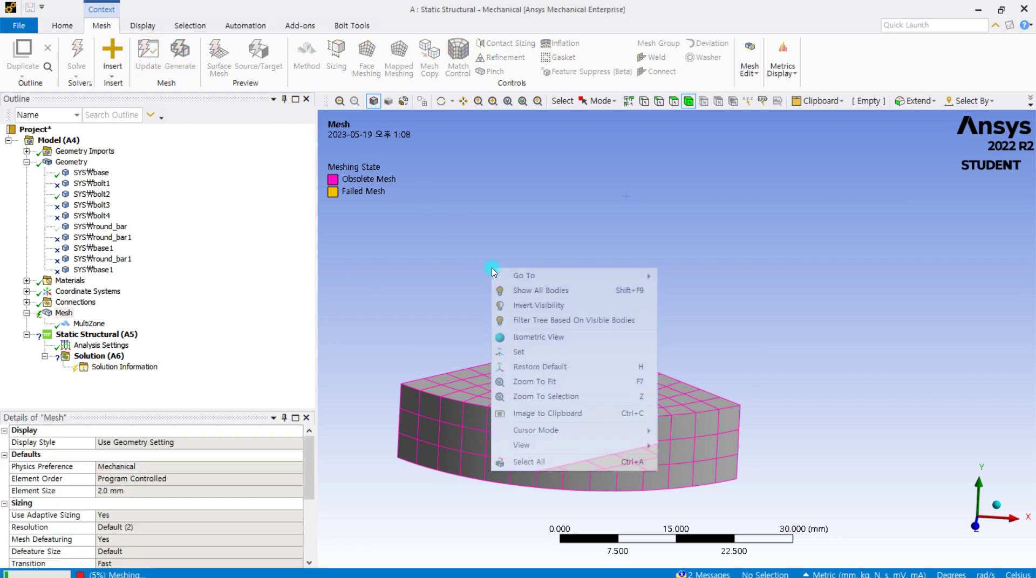
left_click(546, 291)
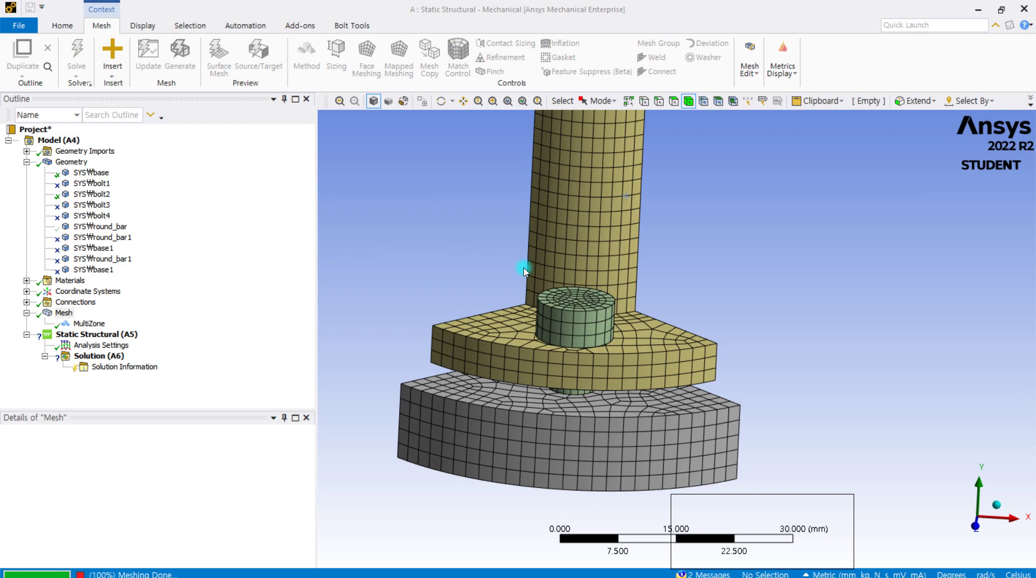
middle_click_drag(539, 323, 345, 364)
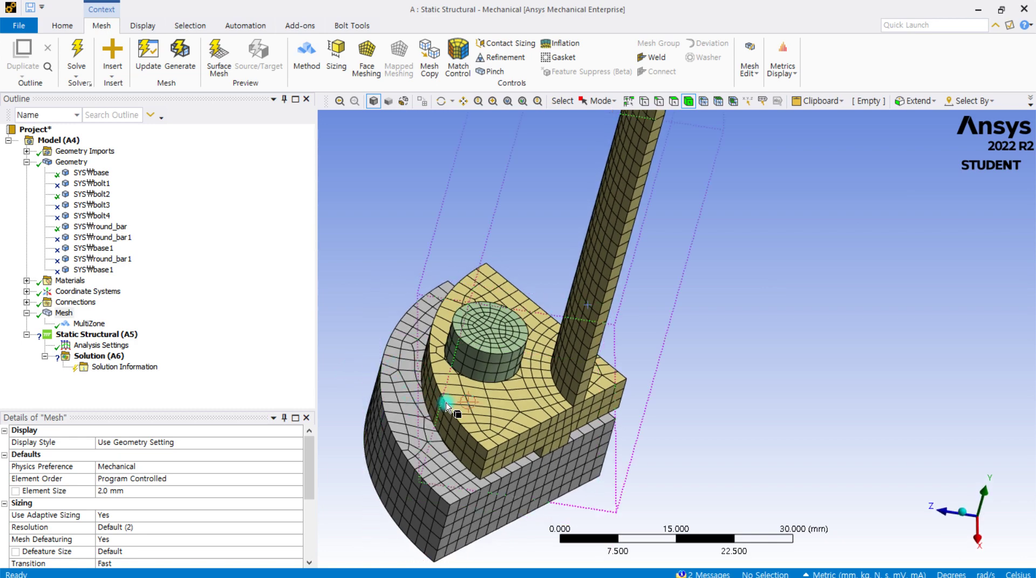
middle_click_drag(452, 391, 487, 380)
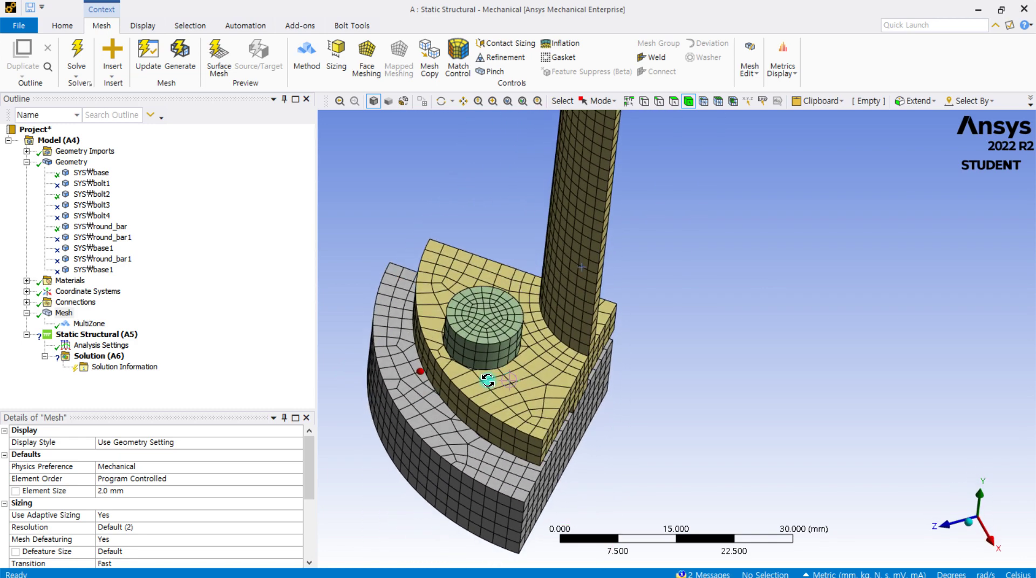
- Suppress the MultiZone method and clear the generated mesh data
left_click(85, 326)
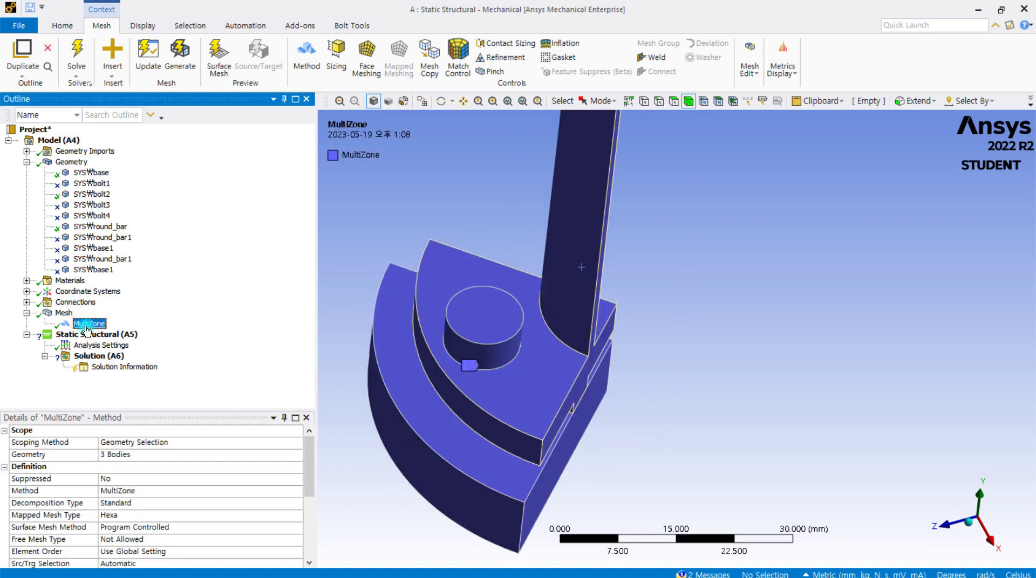
right_click(86, 329)
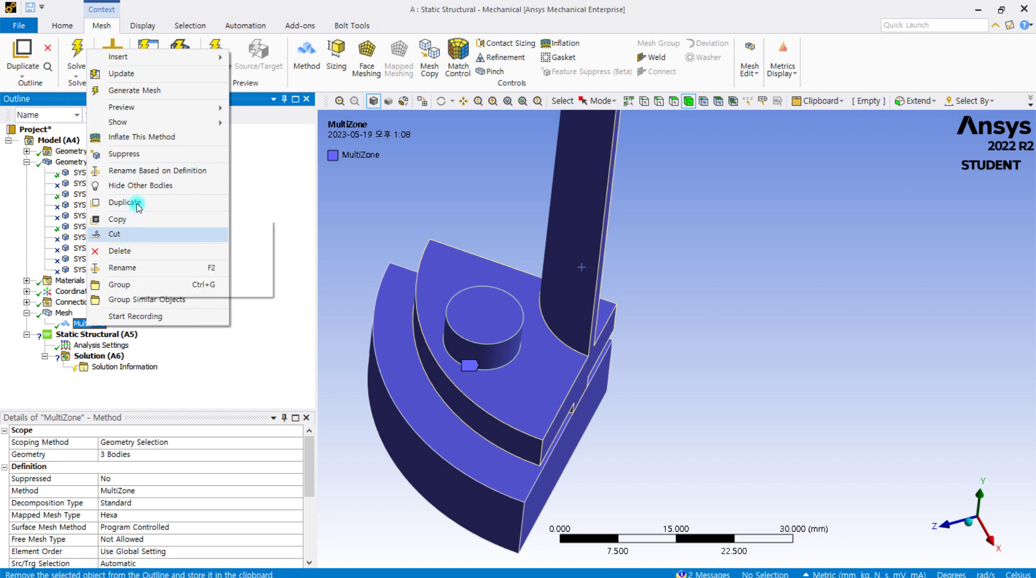
left_click(137, 155)
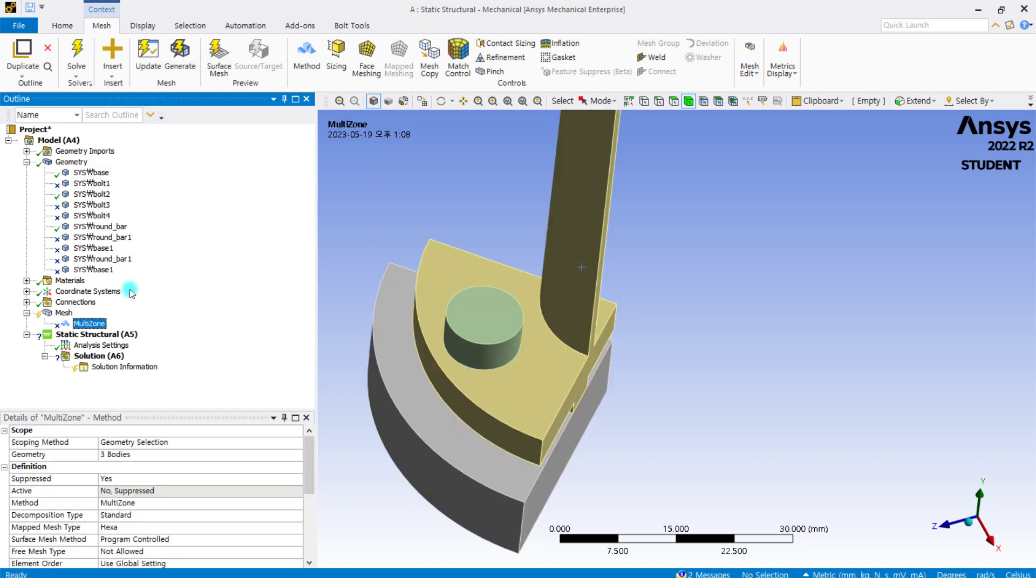
left_click(64, 314)
right_click(64, 315)
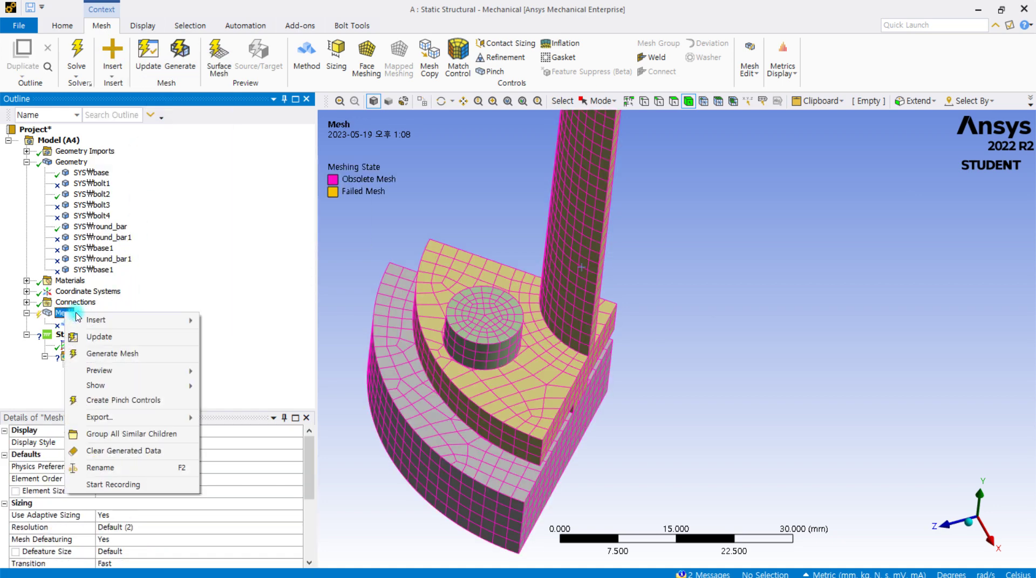
left_click(144, 451)
left_click(558, 345)
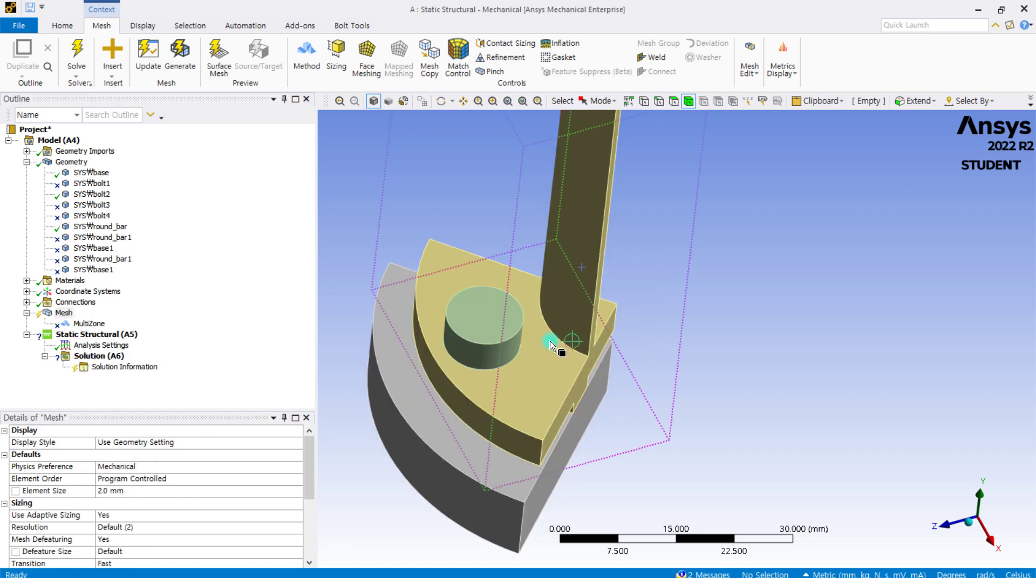
- Reset the global mesh element size to its default, regenerate the mesh and examine it on the bolt and flange
left_click(140, 492)
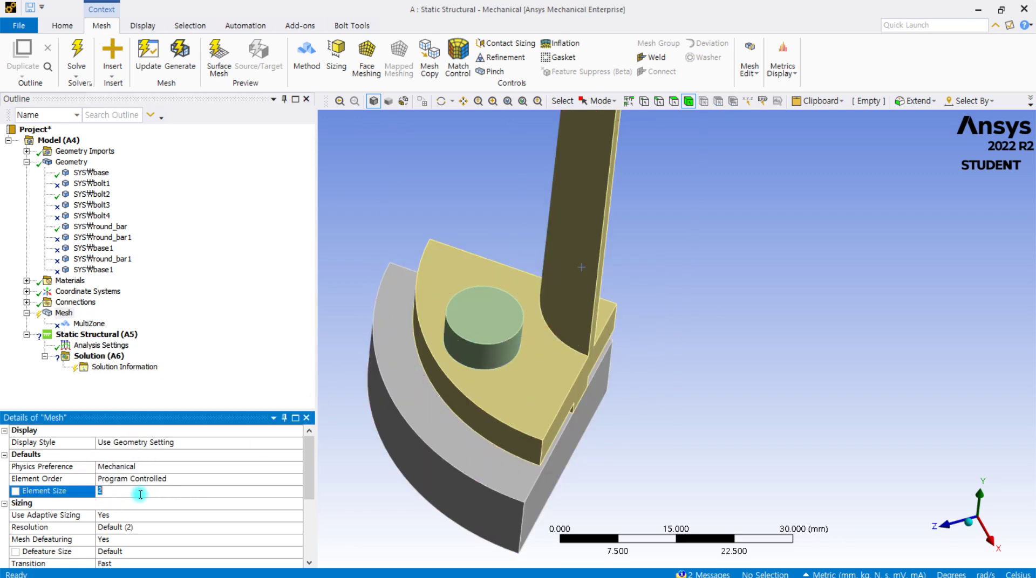
left_click(220, 345)
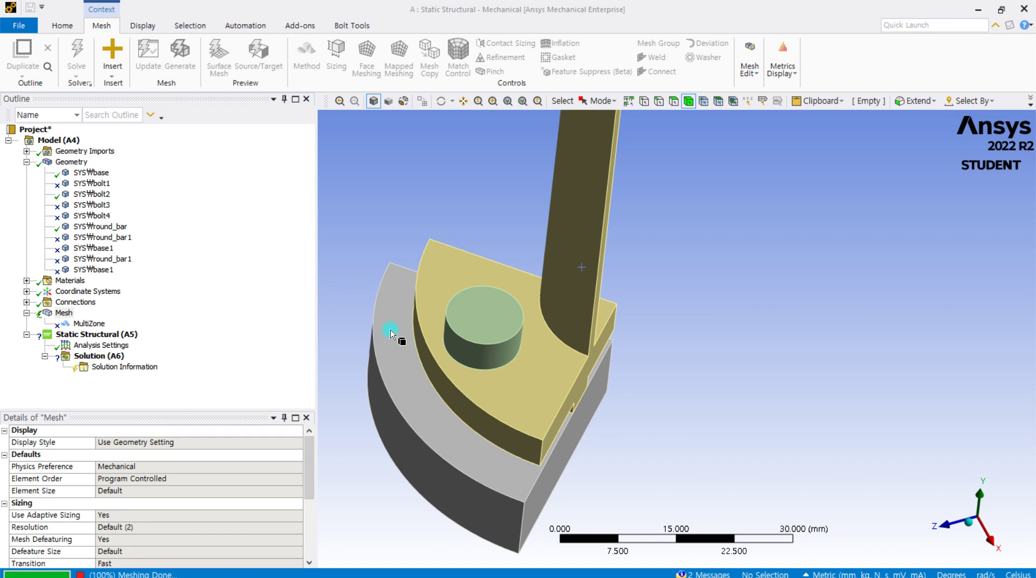
scroll(474, 364, "up", 3)
middle_click_drag(462, 366, 206, 449)
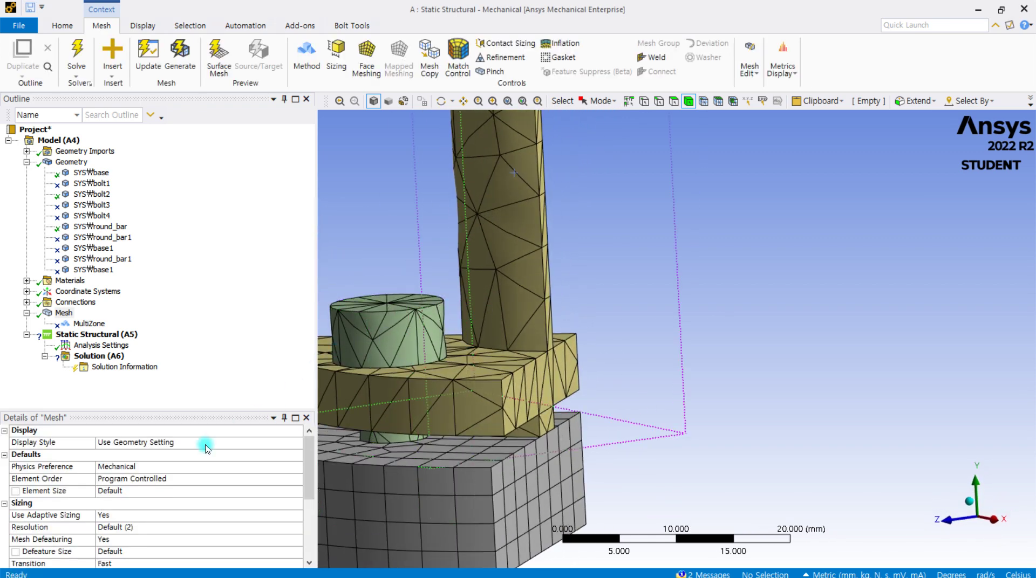
- Set the global mesh element size to 2 mm, regenerate the mesh and examine it around the bolt and flange
left_click(134, 490)
type("2")
left_click(241, 317)
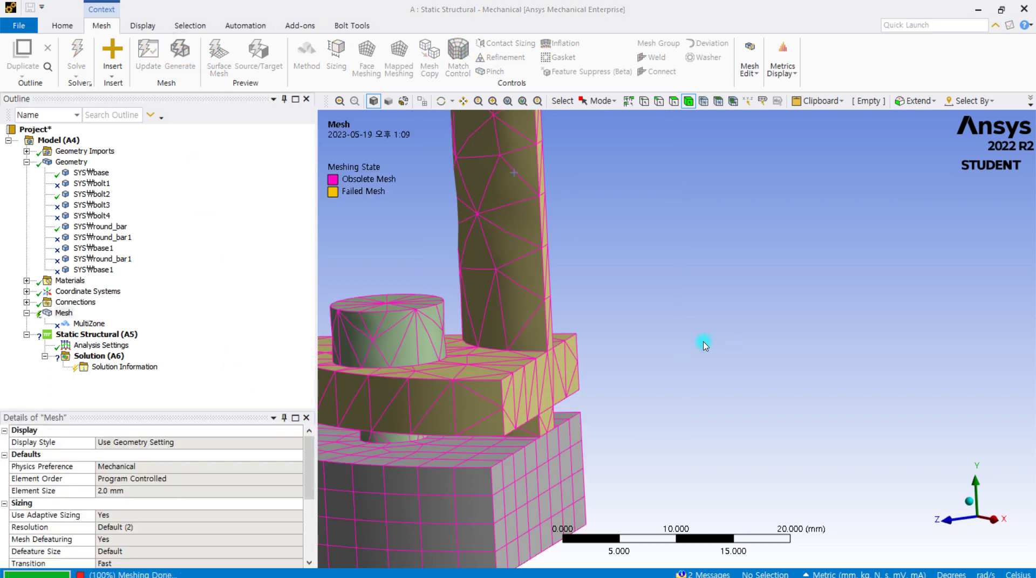
middle_click_drag(465, 360, 503, 367)
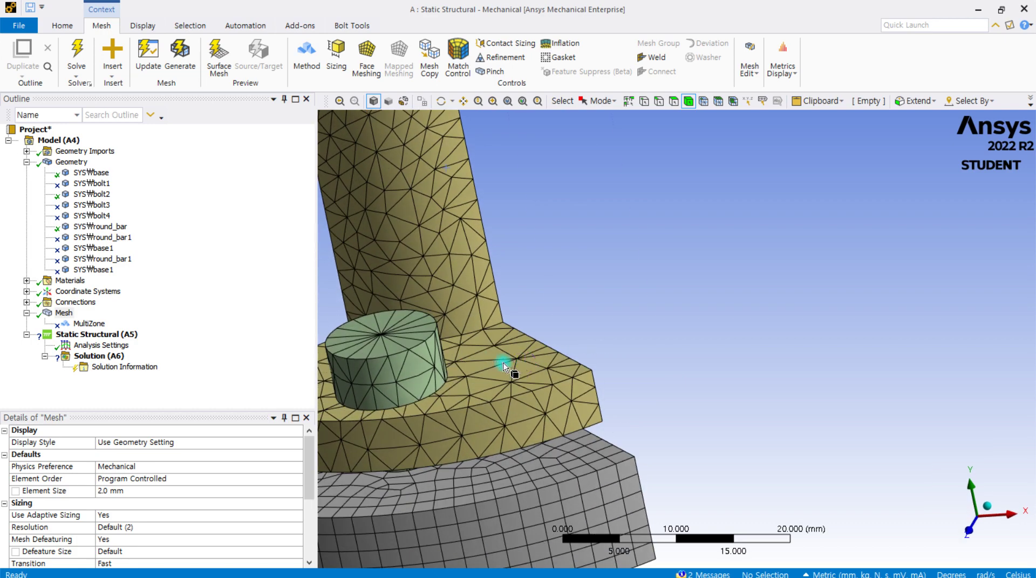
middle_click_drag(452, 408, 479, 386)
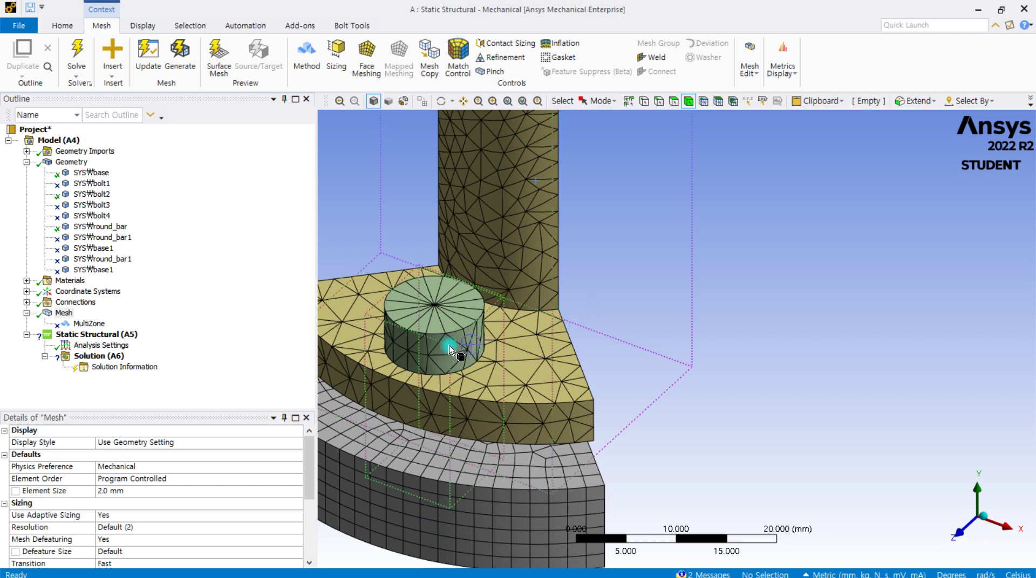
middle_click_drag(450, 350, 444, 328)
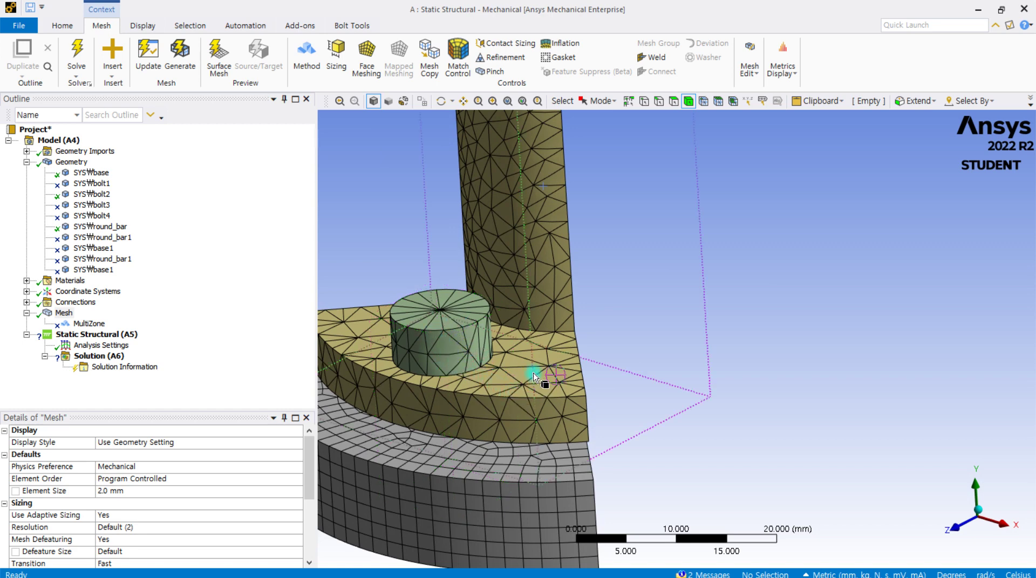
scroll(518, 275, "down", 1)
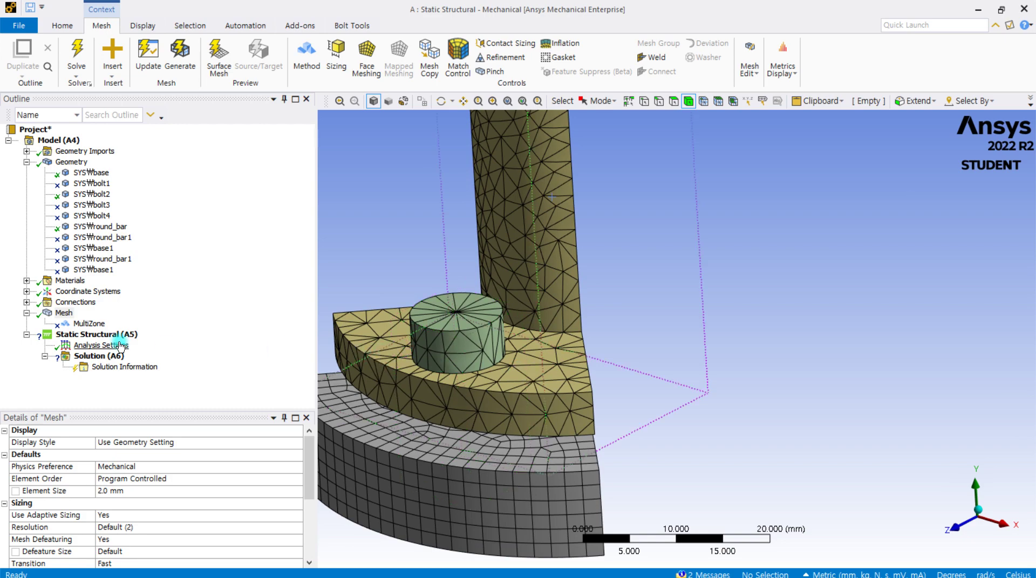
middle_click_drag(530, 373, 462, 337)
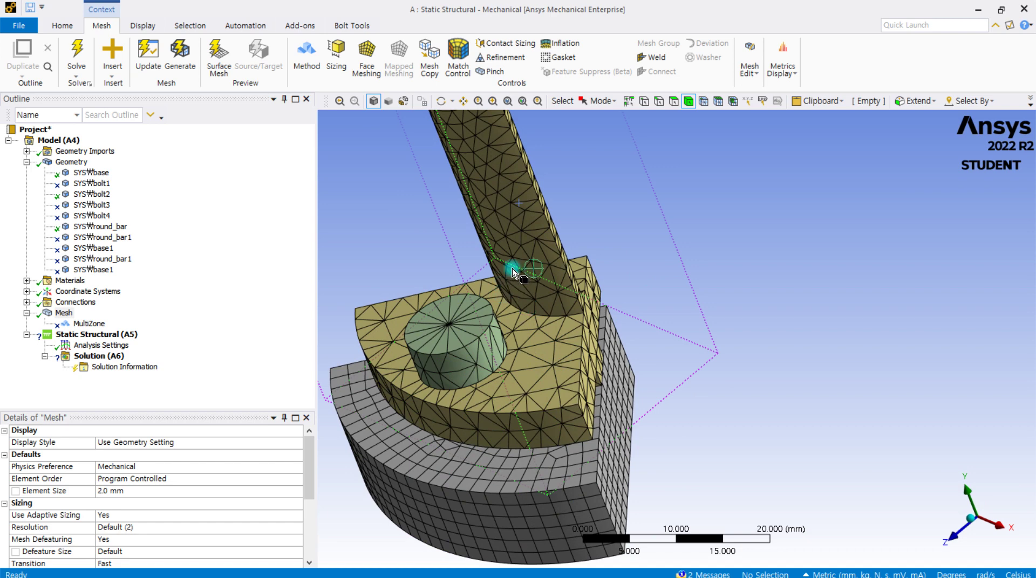
left_click(522, 273)
right_click(523, 305)
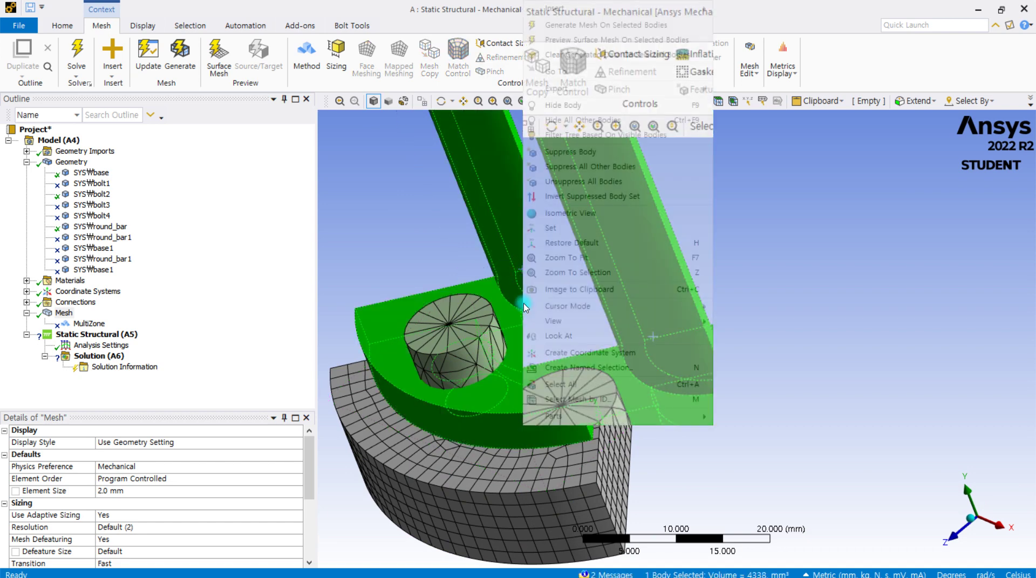
mouse_move(551, 311)
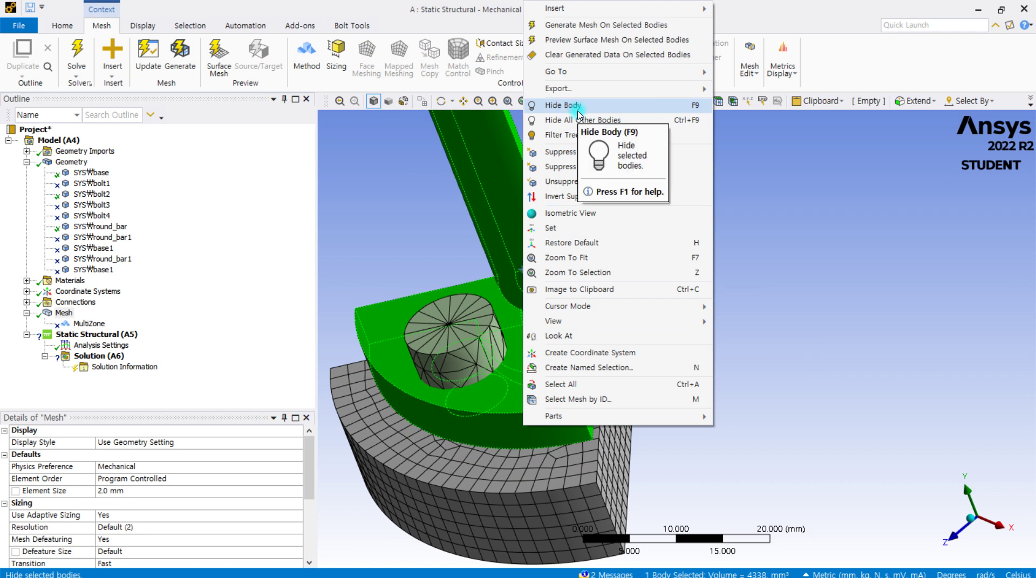
left_click(572, 107)
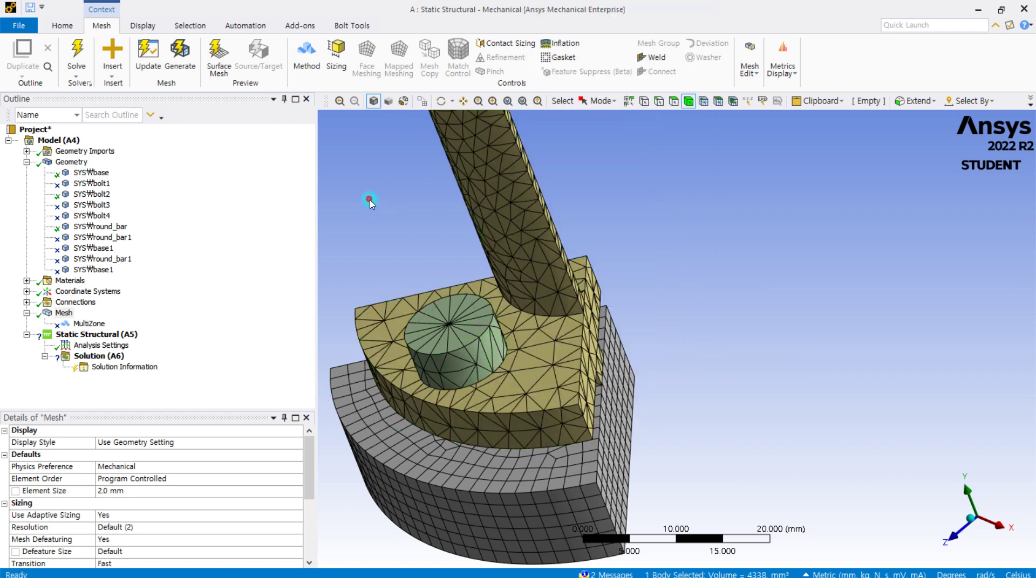
- Hide the bolt body and examine the mesh around the bolt hole in the flange and base
right_click(441, 344)
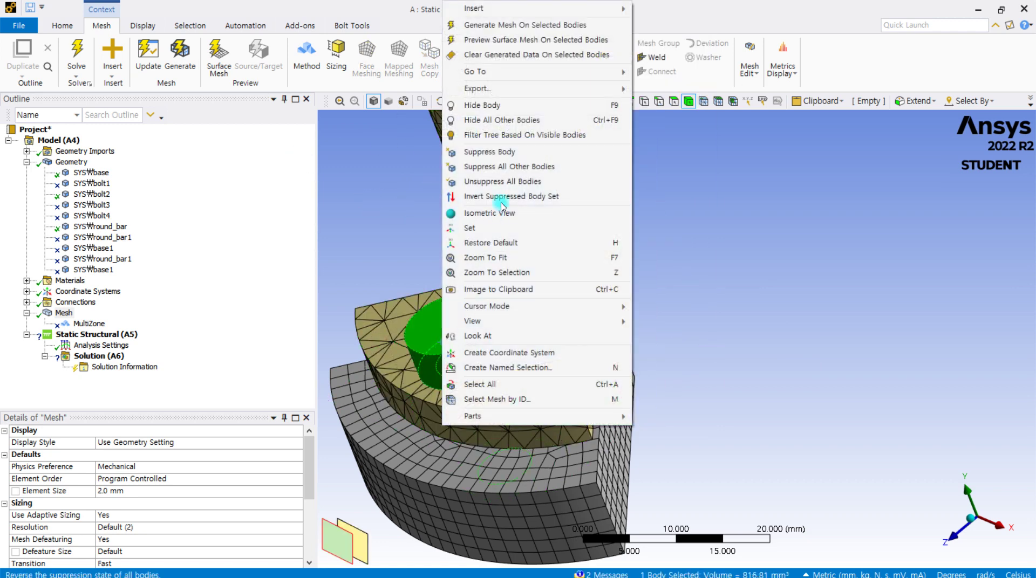
left_click(539, 120)
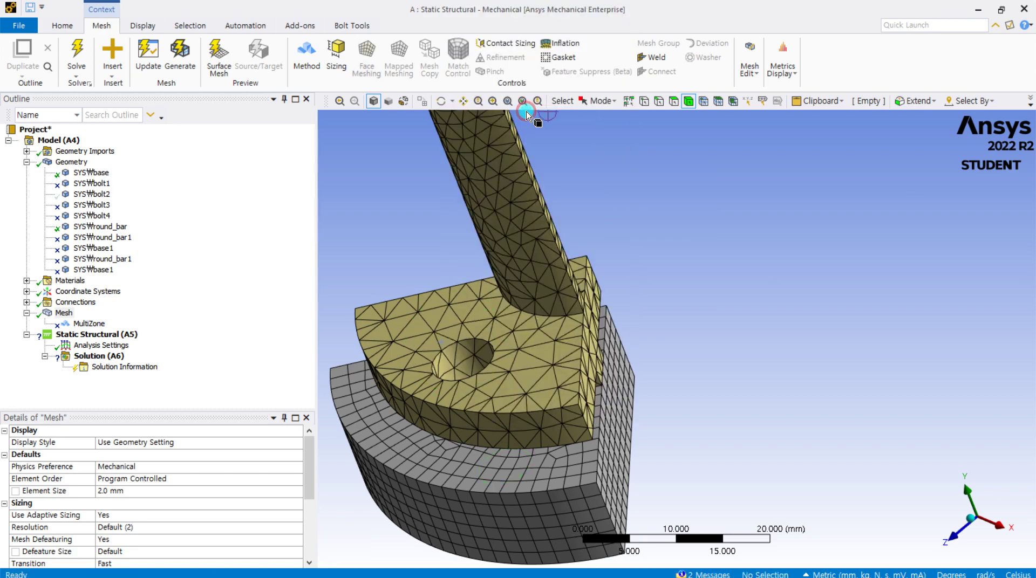
middle_click_drag(463, 353, 514, 393)
scroll(480, 354, "up", 2)
scroll(480, 353, "up", 1)
middle_click_drag(481, 353, 468, 378)
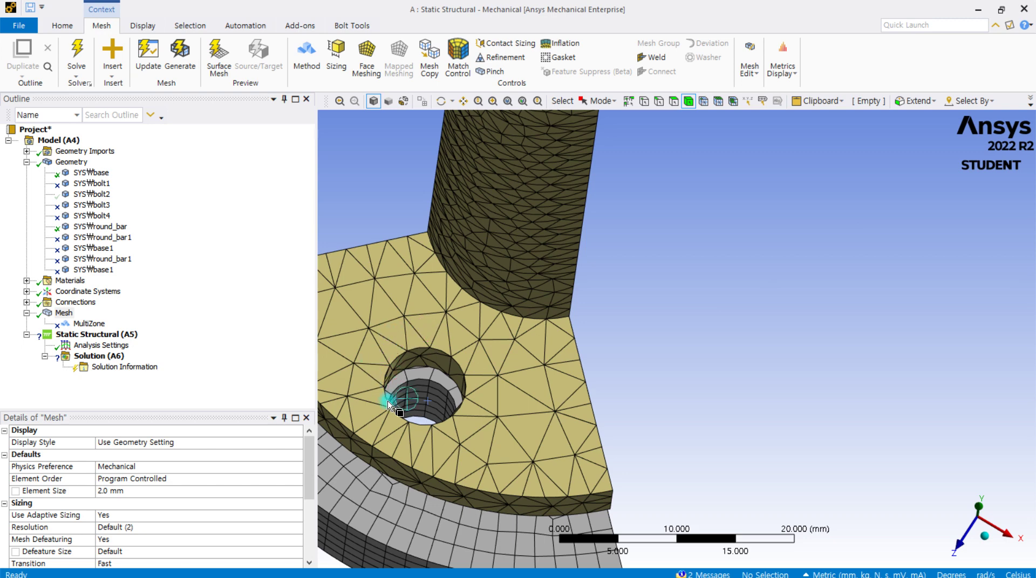
middle_click(377, 286)
middle_click_drag(339, 183, 319, 188)
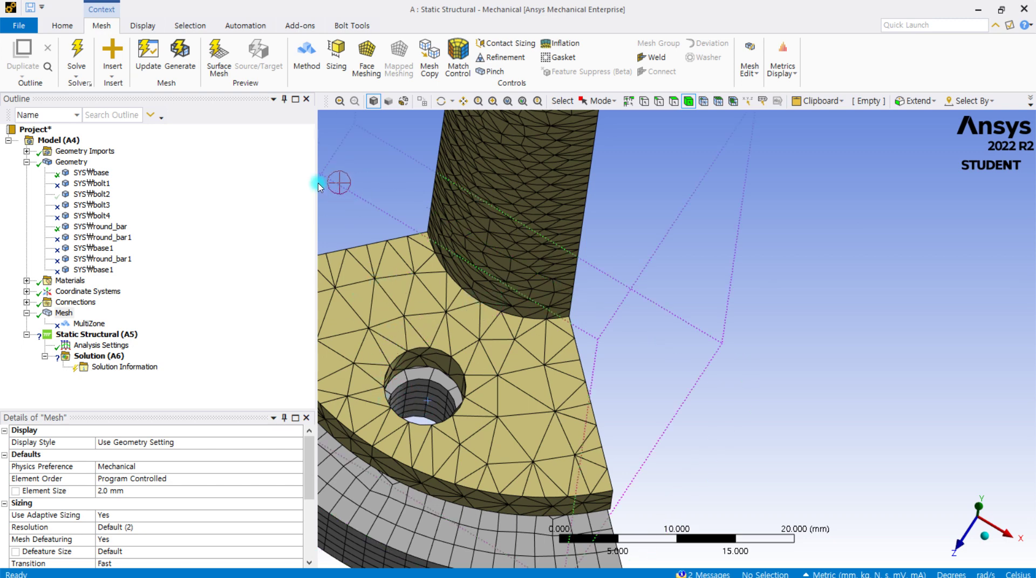
middle_click_drag(621, 308, 600, 309)
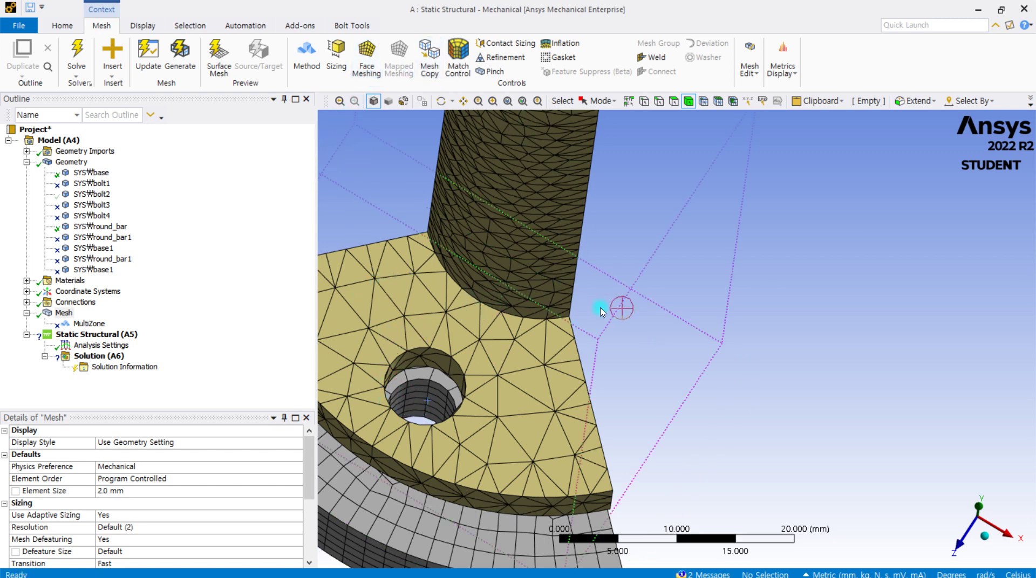
middle_click_drag(557, 356, 529, 344)
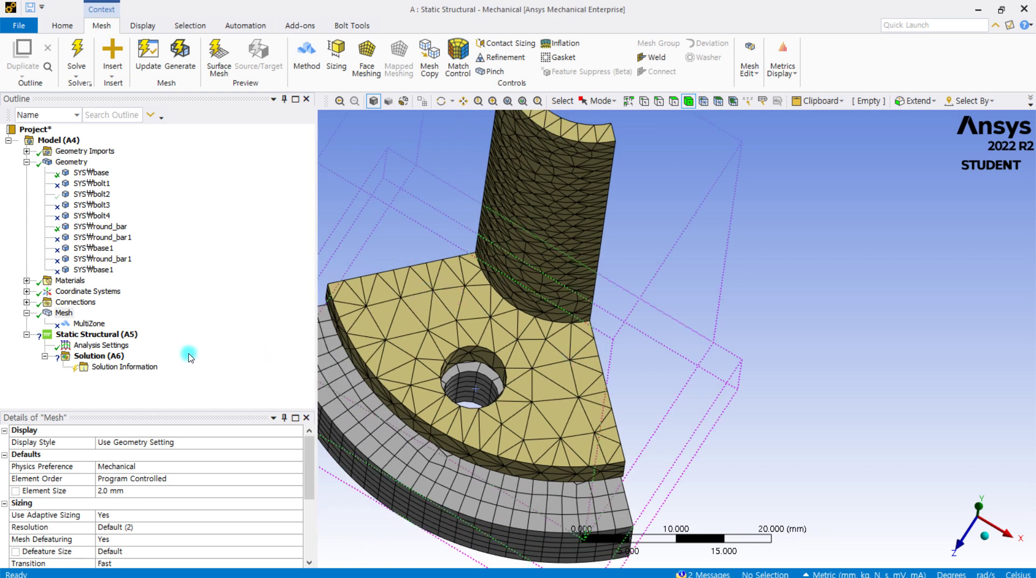
middle_click_drag(493, 295, 473, 300)
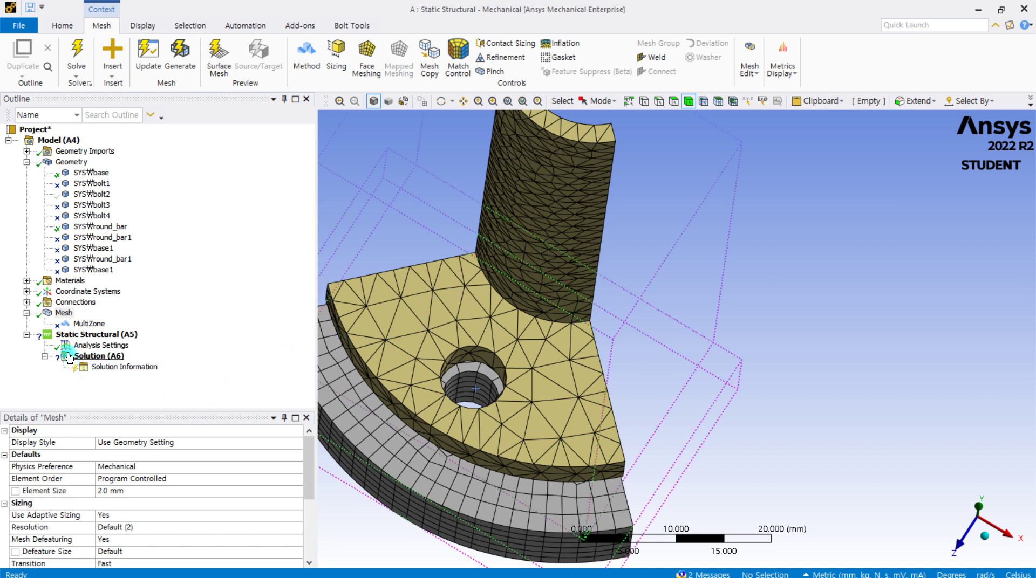
- Set the mesh sizing's span angle center to Fine and transition to Slow, and regenerate the mesh
left_click(48, 316)
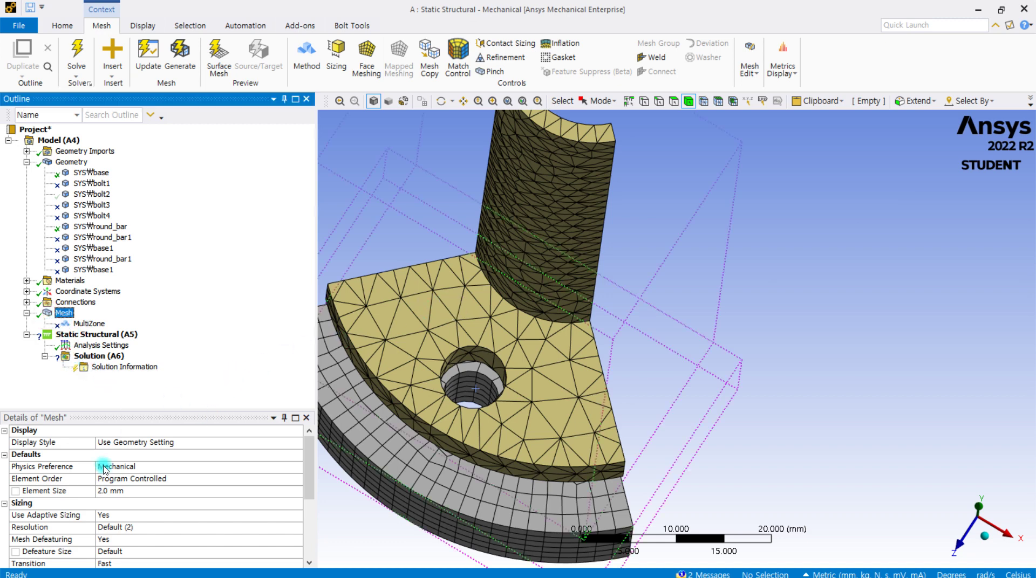
scroll(103, 469, "down", 2)
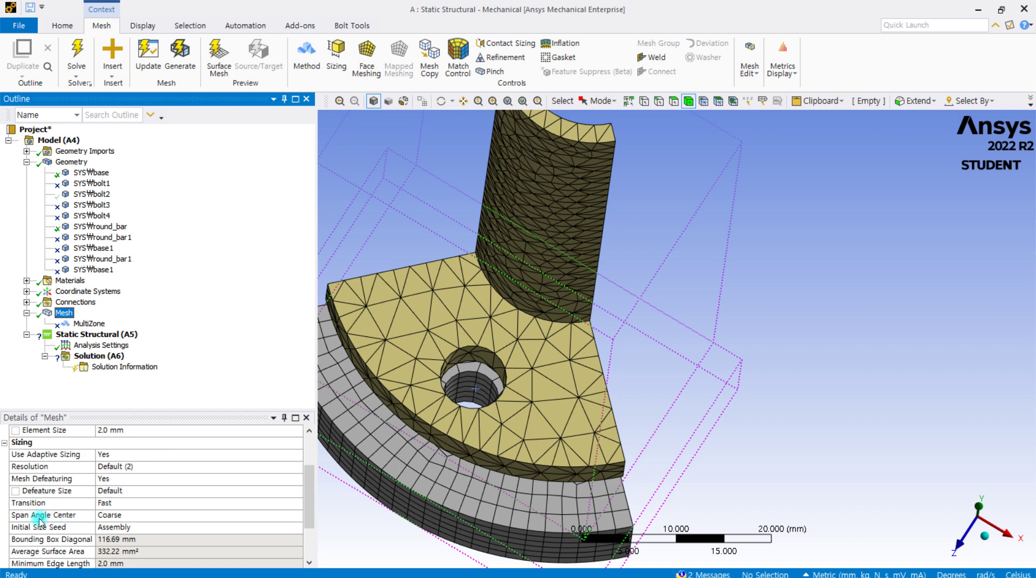
left_click(124, 516)
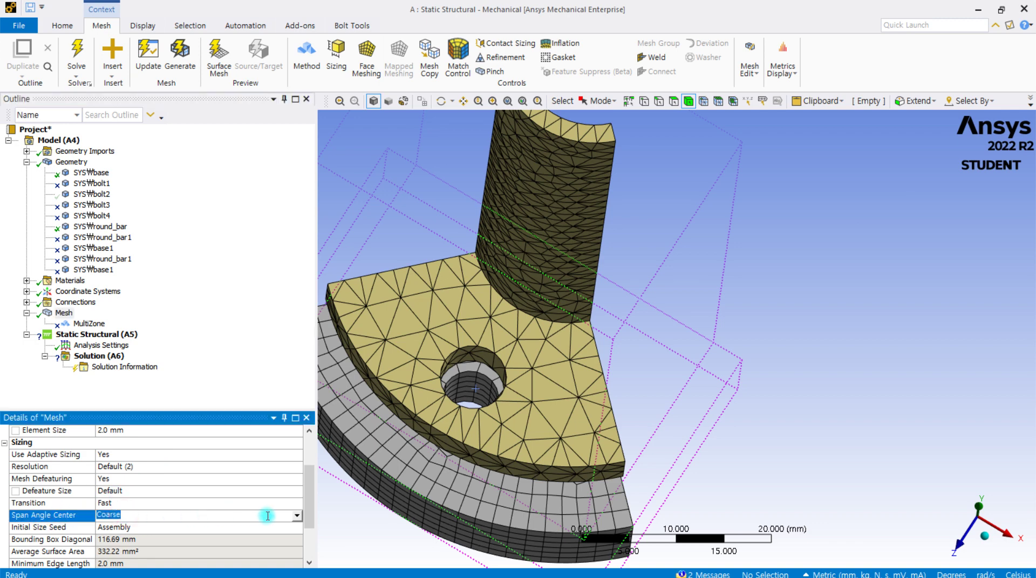
left_click(297, 515)
left_click(194, 543)
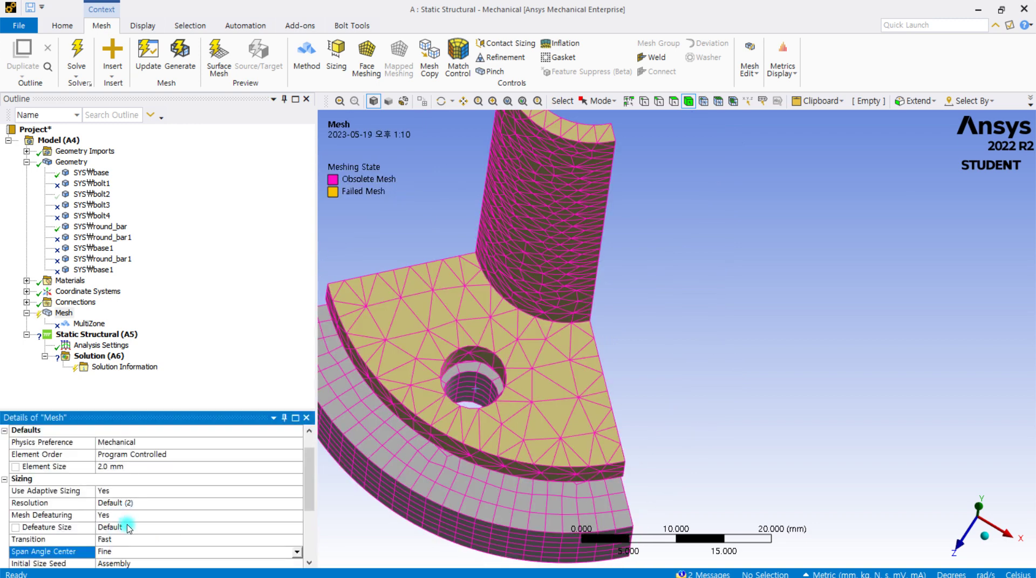
left_click(109, 539)
left_click(295, 540)
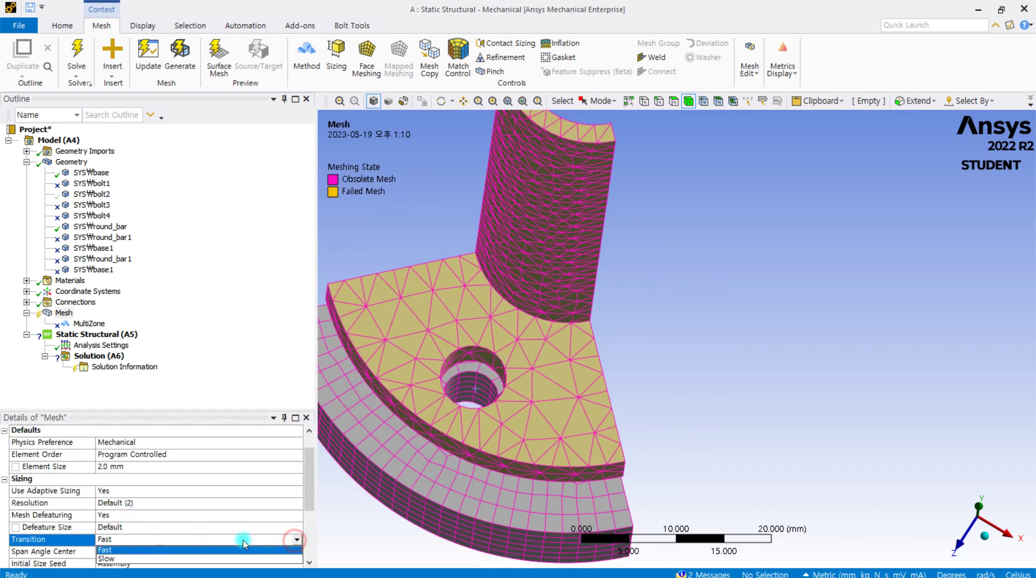
left_click(118, 559)
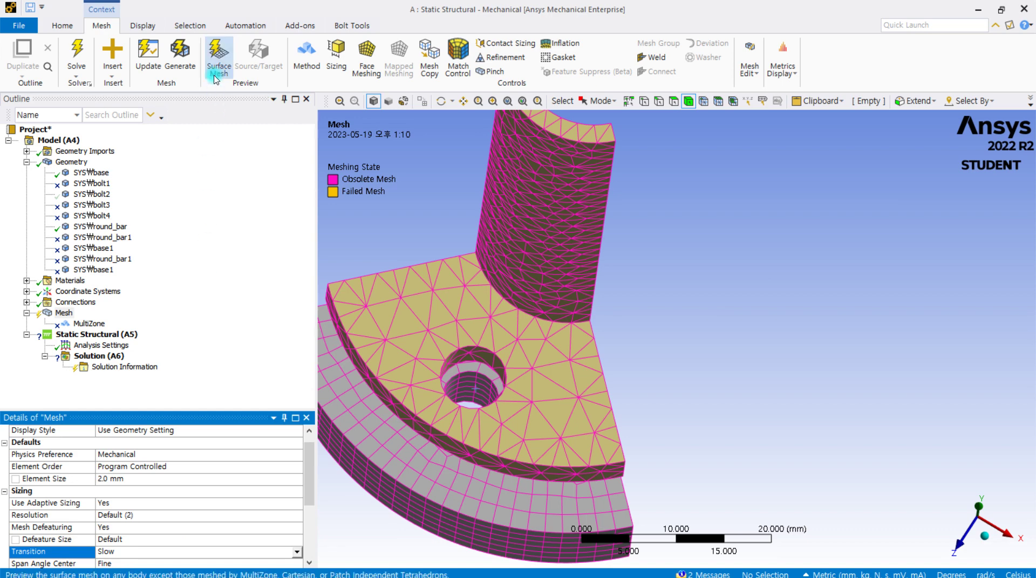
left_click(174, 56)
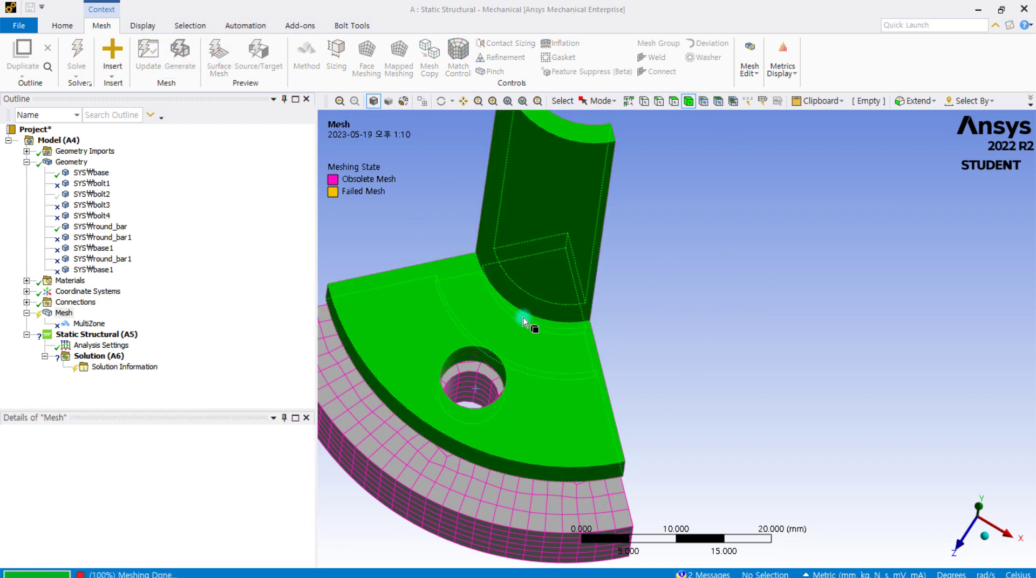
- Examine the mesh around the bolt hole and check the node and element counts in the mesh statistics
scroll(452, 388, "up", 5)
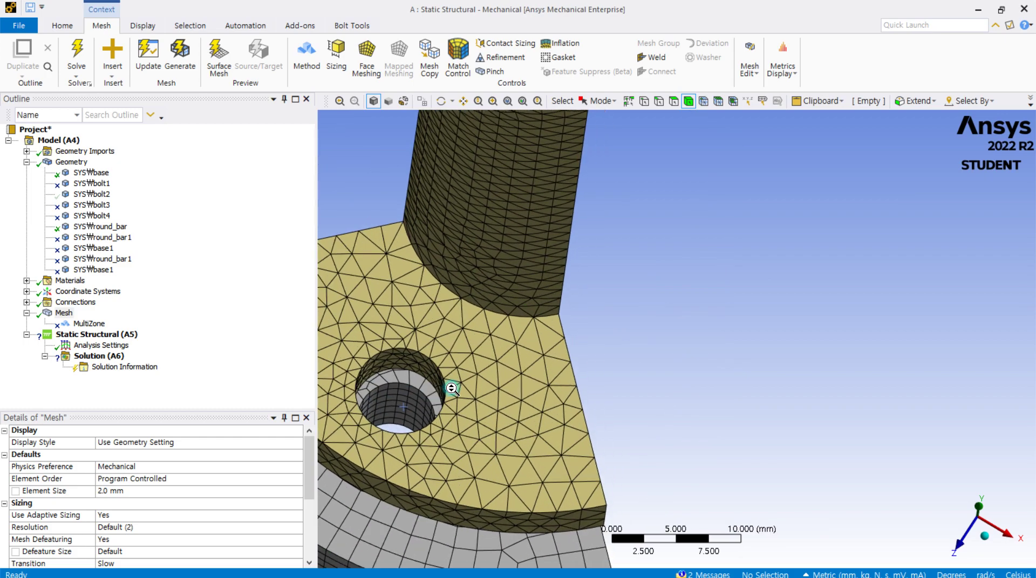
middle_click_drag(423, 412, 329, 373)
left_click_drag(316, 484, 308, 540)
left_click(3, 551)
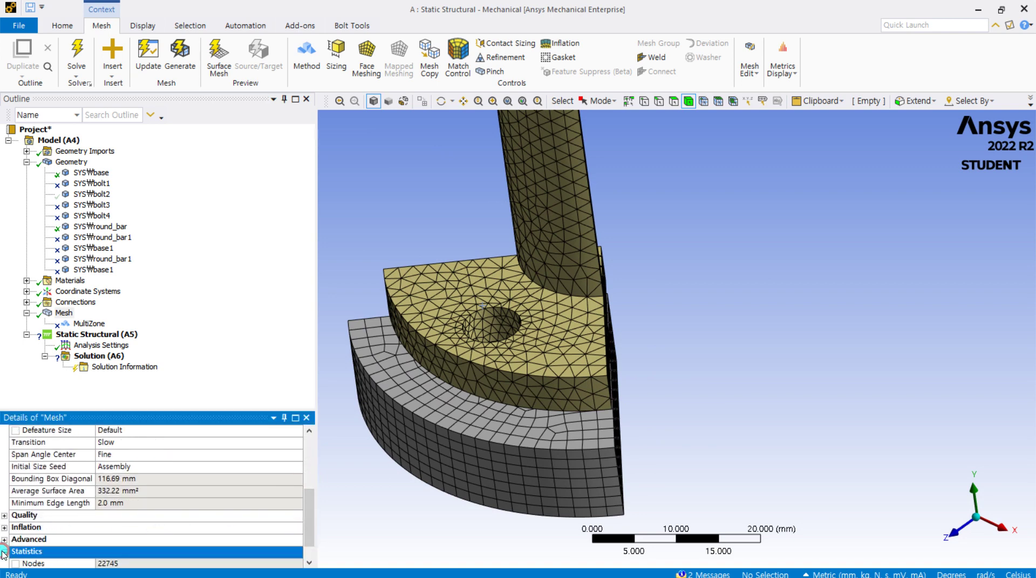
scroll(23, 543, "down", 1)
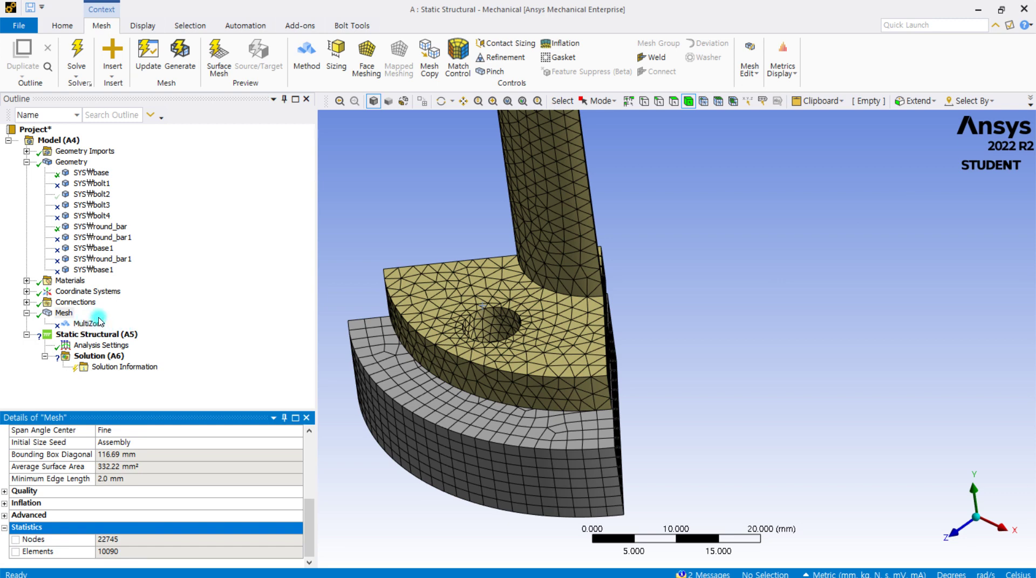
left_click(64, 315)
right_click(64, 316)
mouse_move(125, 385)
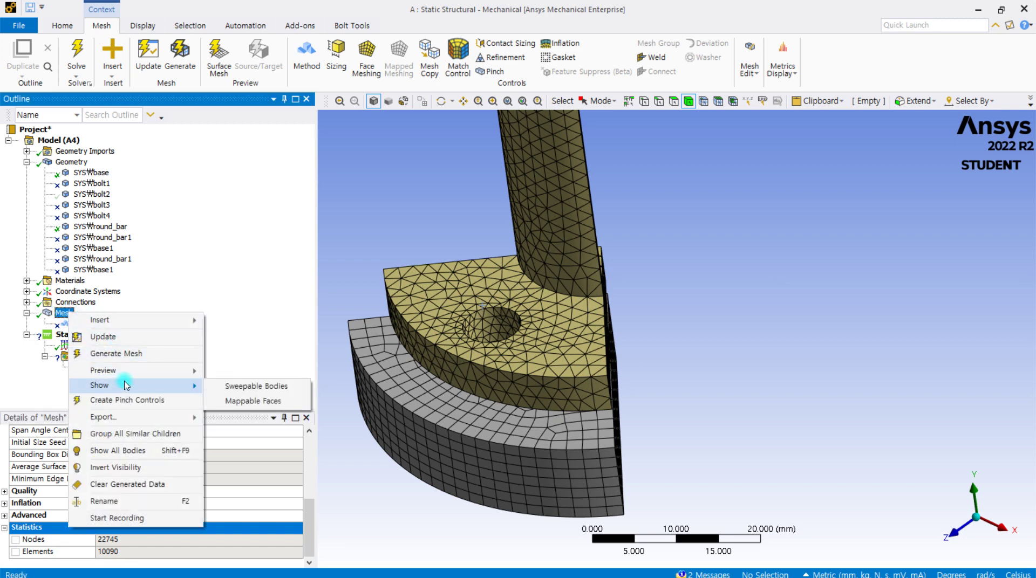
left_click(23, 389)
- Unsuppress the MultiZone method, regenerate the mesh and examine it around the bolt hole
left_click(86, 324)
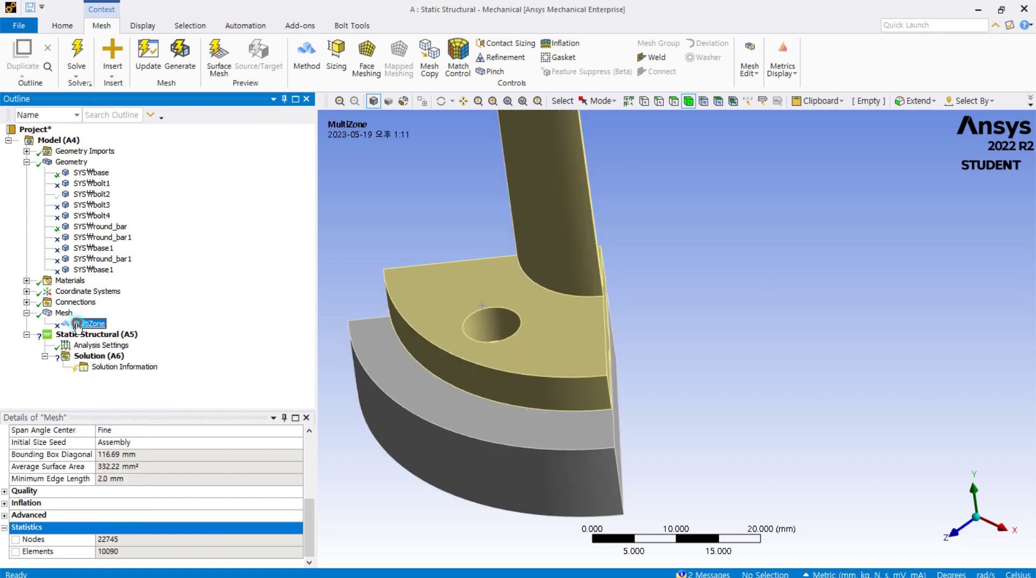
right_click(81, 323)
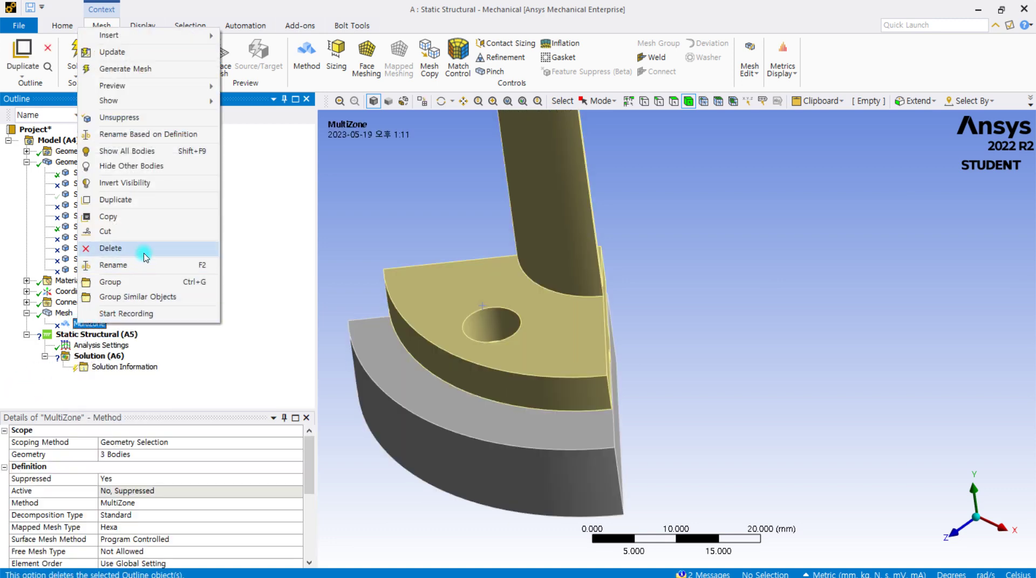
left_click(155, 128)
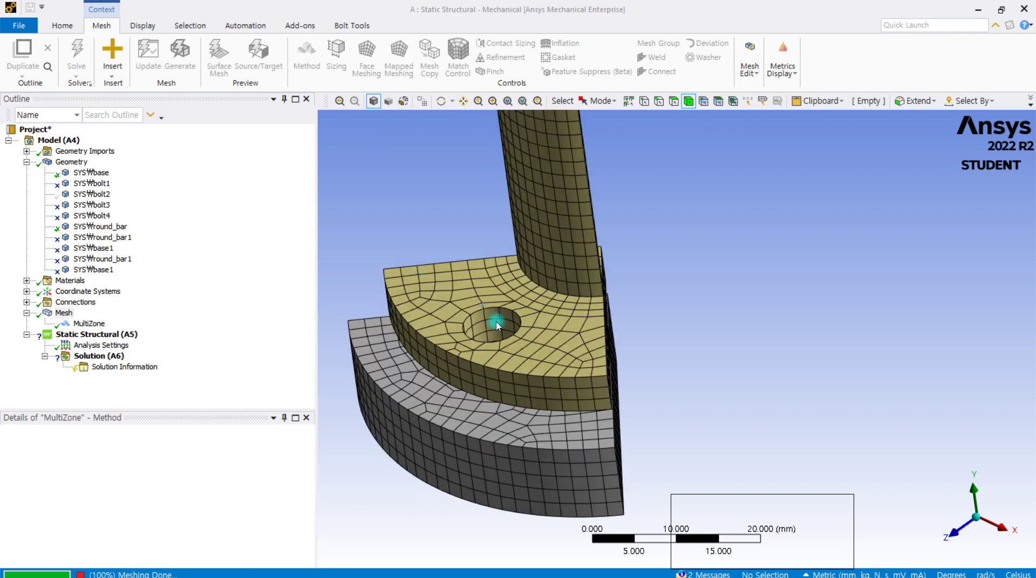
middle_click_drag(497, 326, 529, 380)
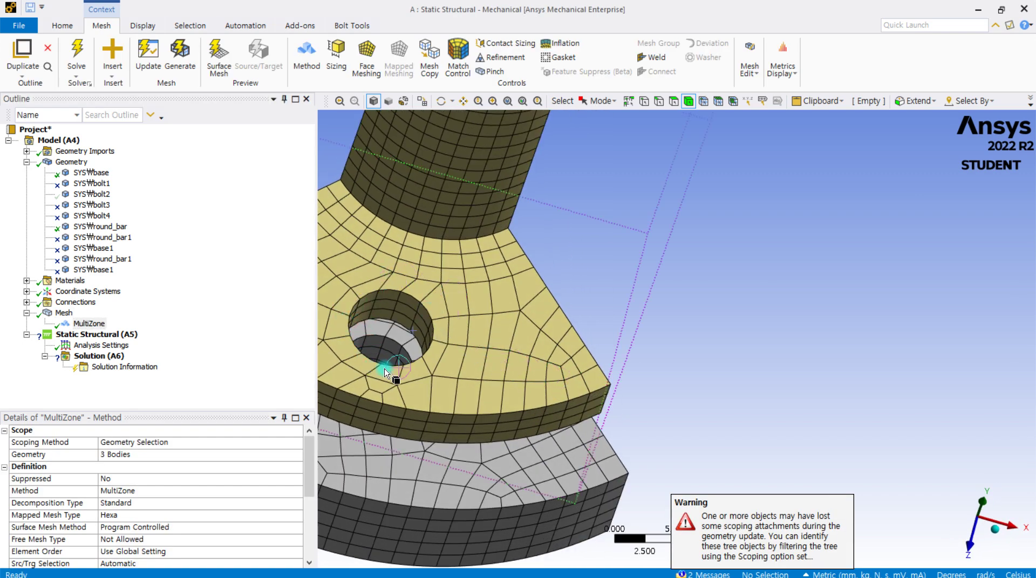
middle_click_drag(412, 289, 418, 333)
scroll(441, 348, "up", 3)
scroll(421, 340, "down", 3)
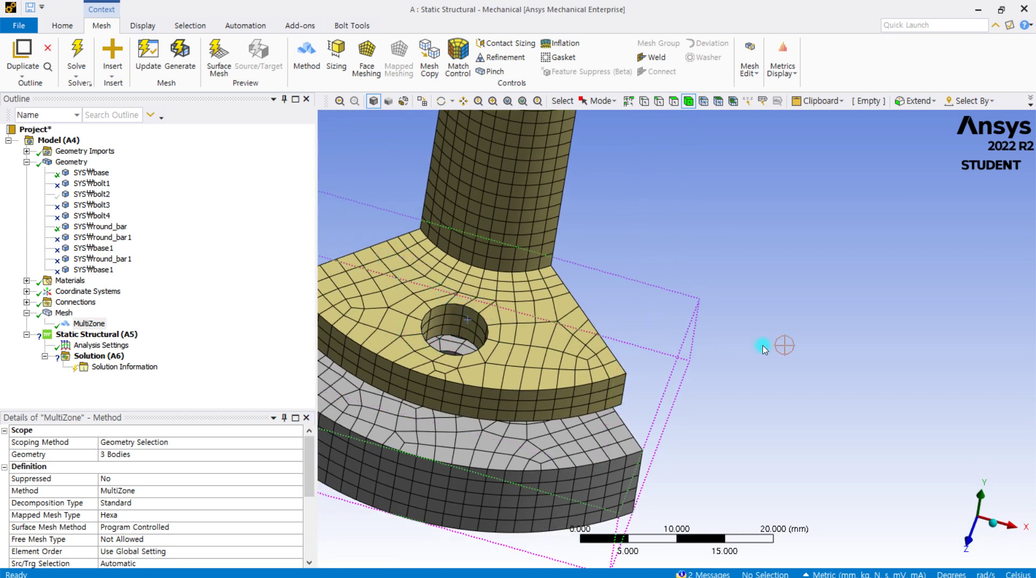
- Show the hidden bolt body again and view the mesh of the whole quarter assembly
scroll(781, 321, "down", 1)
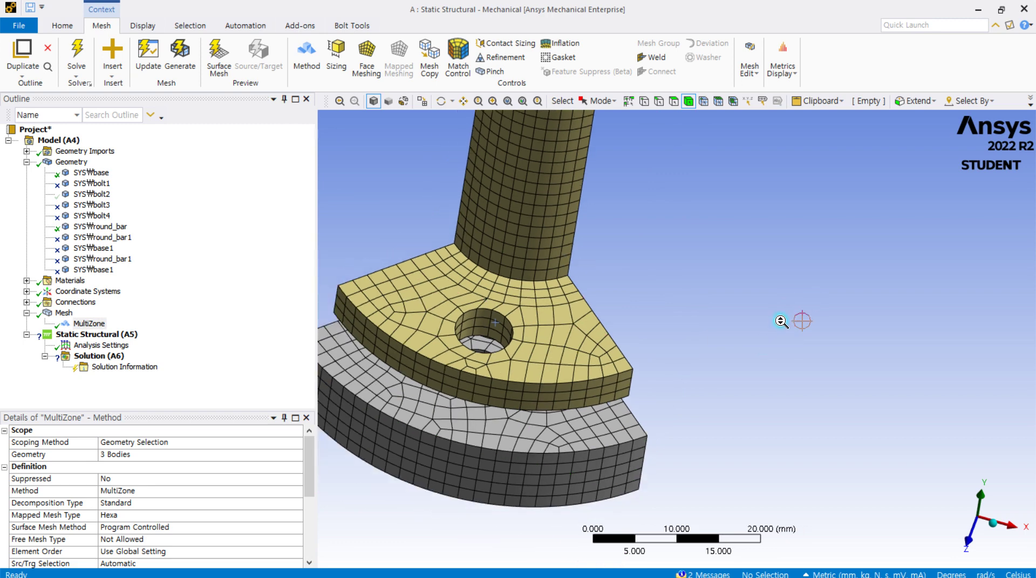
right_click(84, 328)
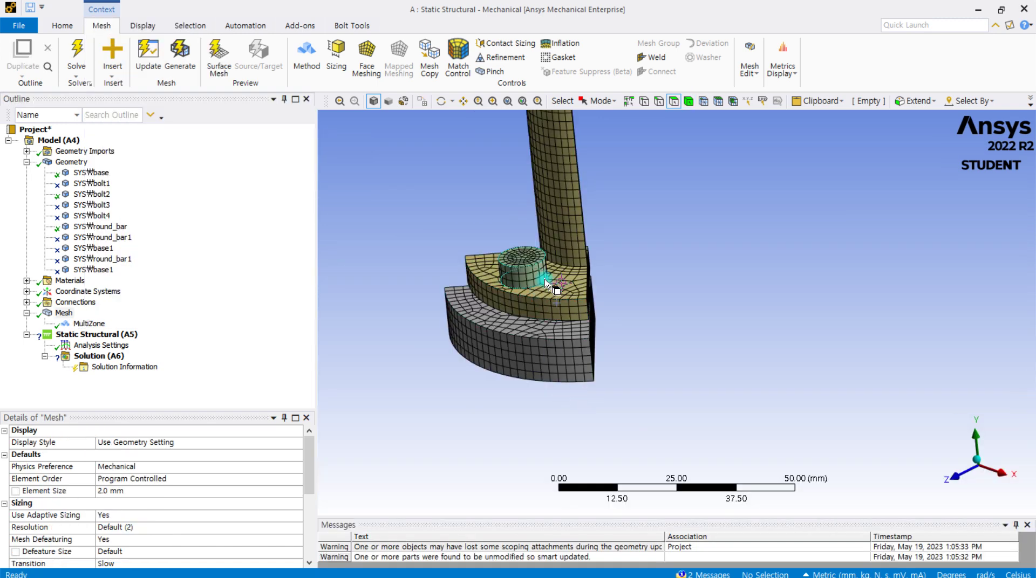
middle_click_drag(562, 307, 539, 270)
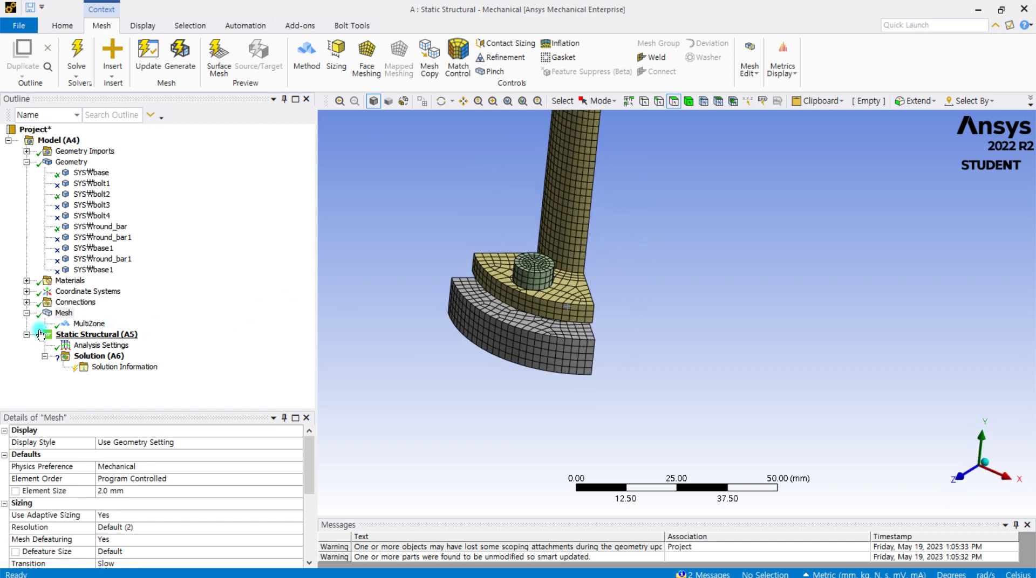
- Set the number of steps to 2 in the static structural analysis settings
left_click(107, 347)
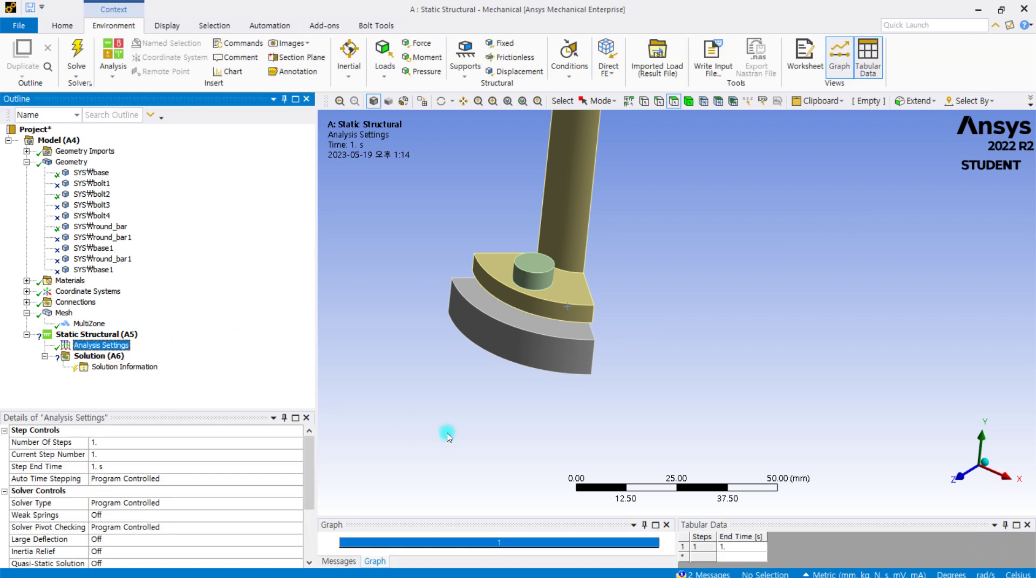
left_click(115, 442)
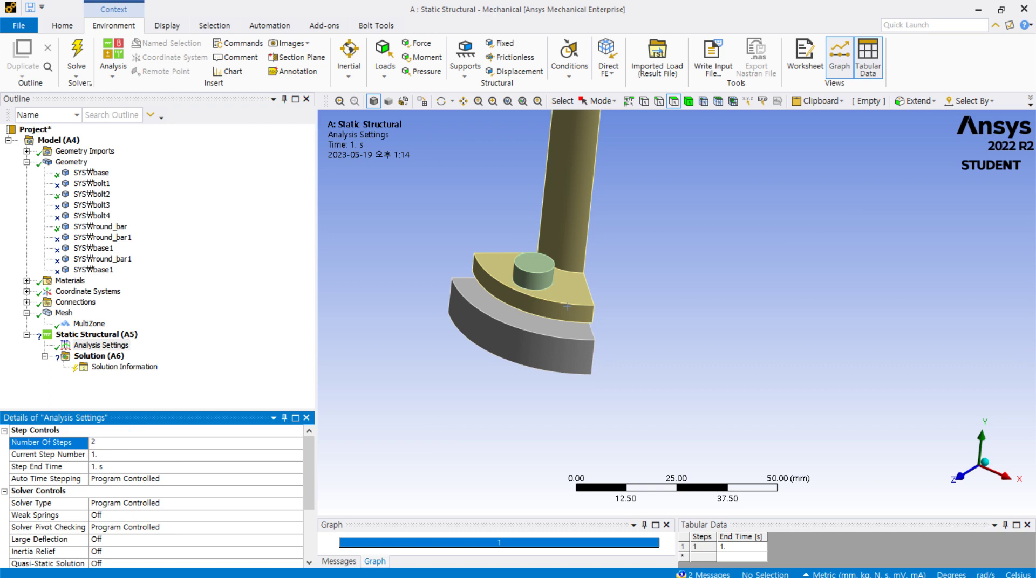
left_click(277, 363)
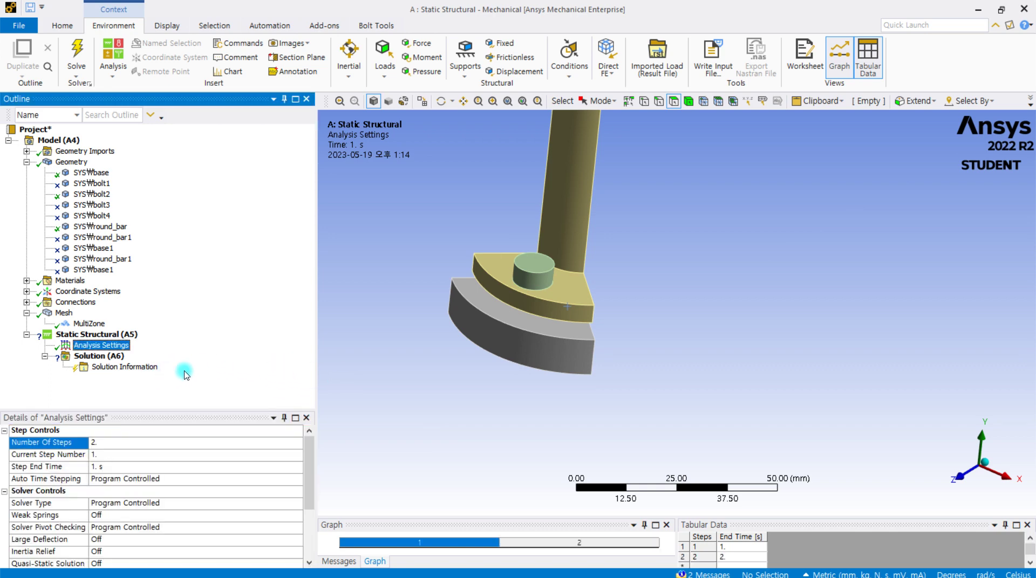
- Apply a Fixed Support to the underside face of the base
left_click(501, 44)
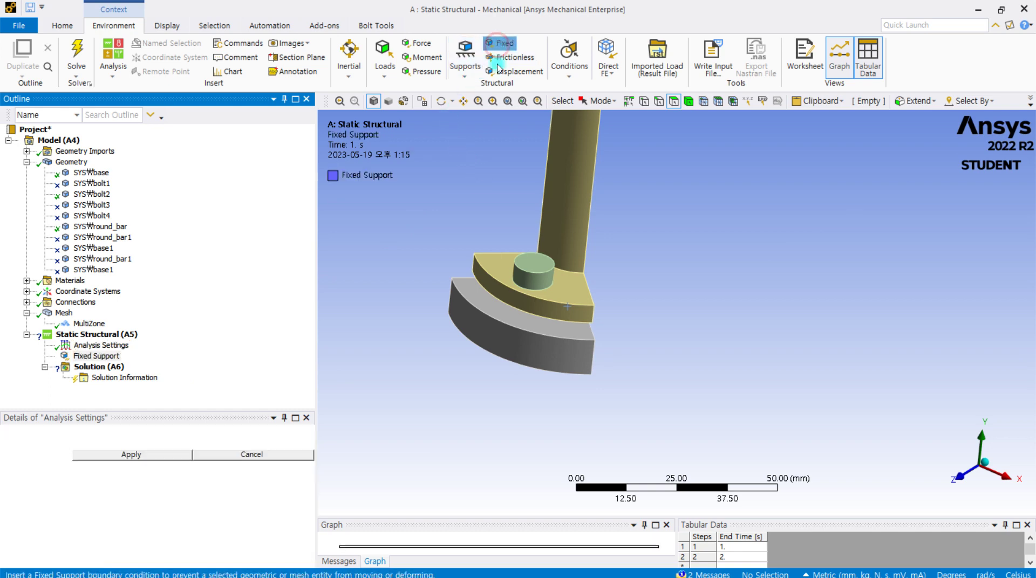
middle_click_drag(418, 354, 427, 289)
left_click(489, 304)
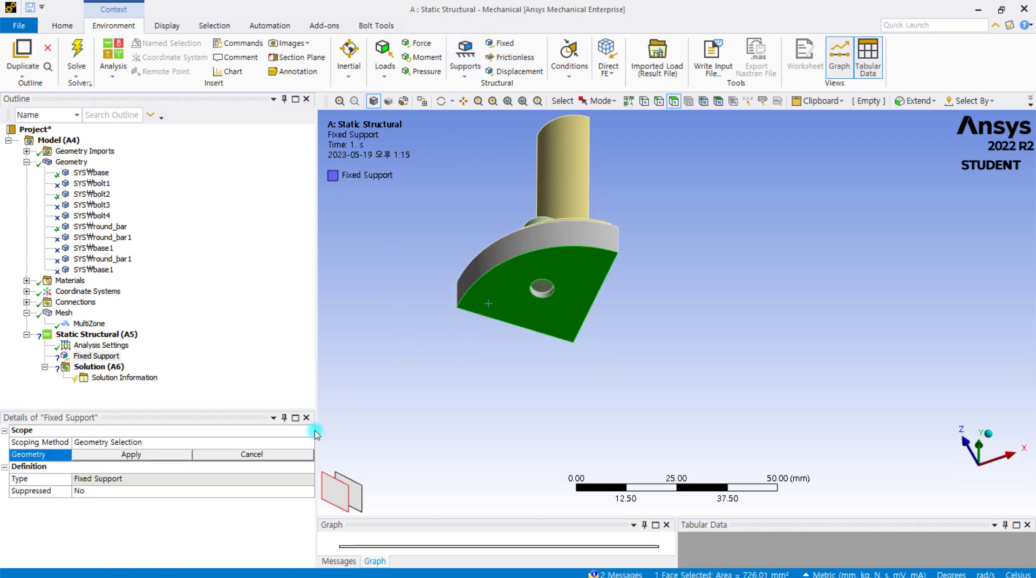
left_click(132, 456)
middle_click_drag(439, 287, 435, 360)
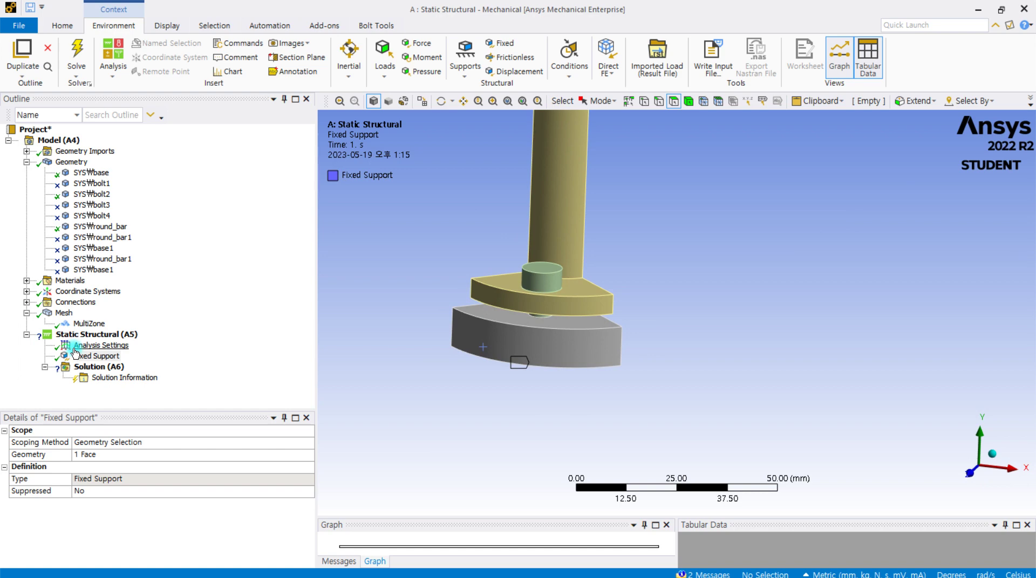
- Expand the connections' Contacts group and review which contact regions are active or suppressed
left_click(26, 302)
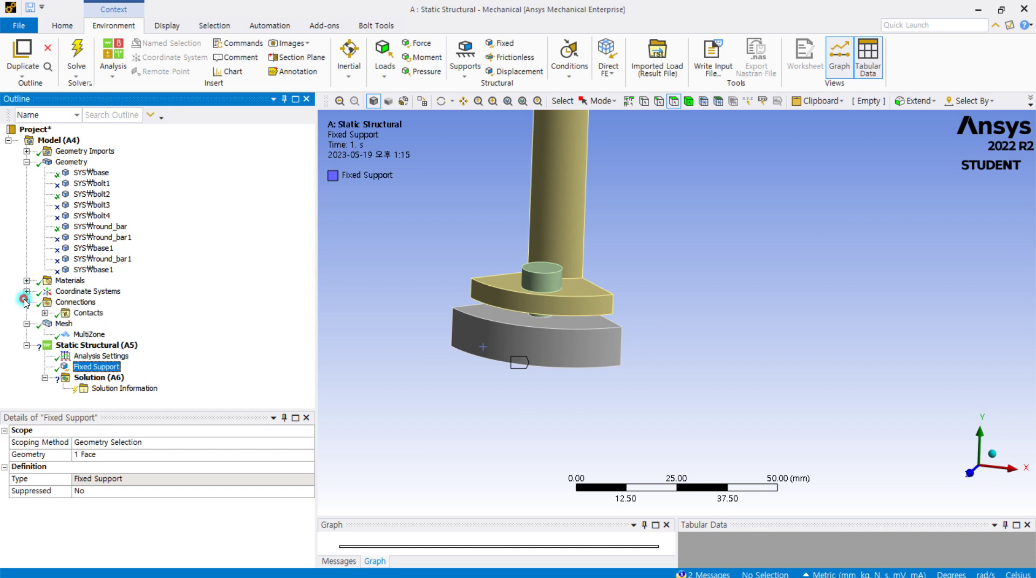
left_click(88, 313)
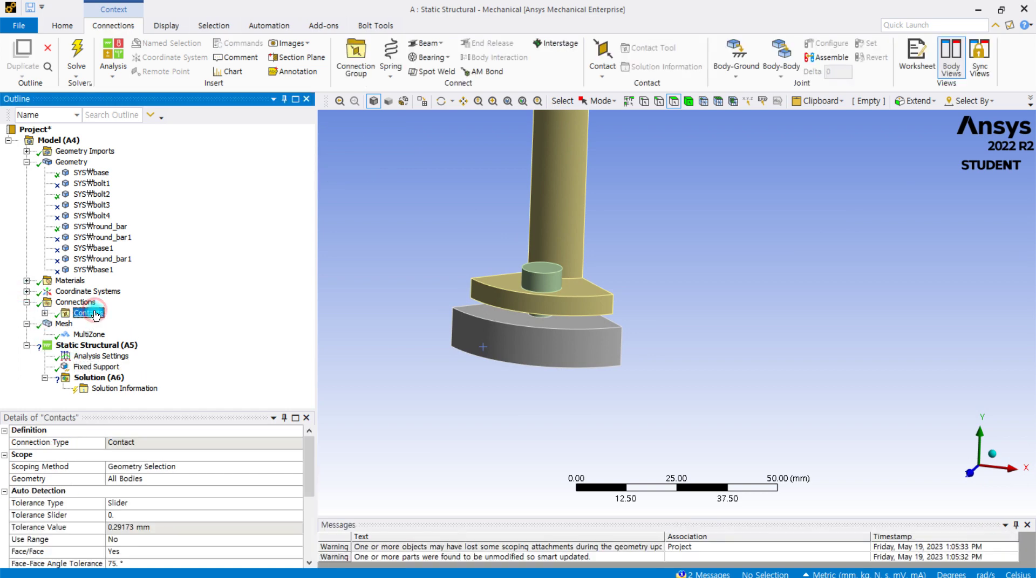
left_click(47, 313)
scroll(417, 268, "down", 1)
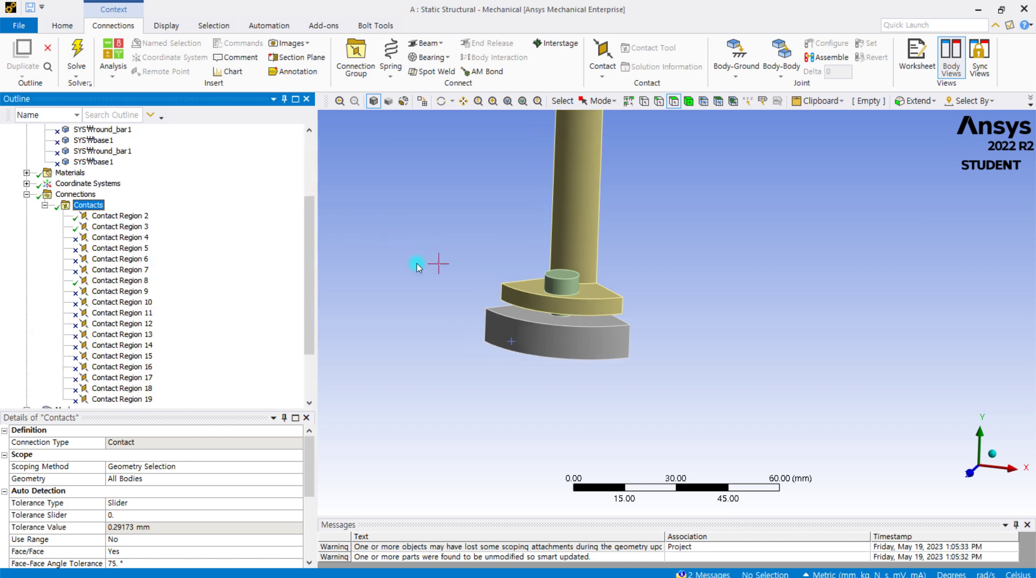
scroll(138, 264, "down", 3)
scroll(138, 302, "up", 4)
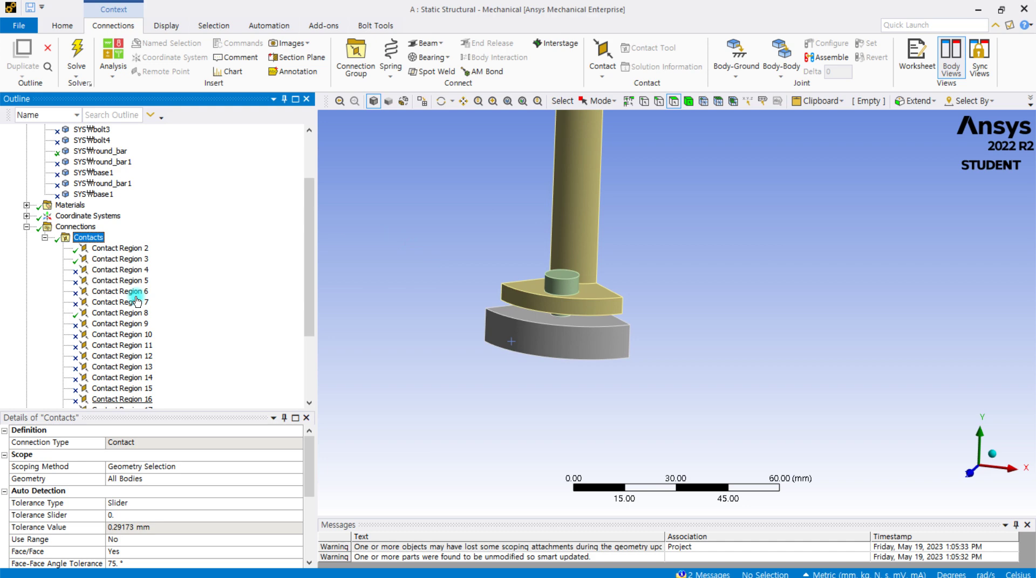
- Hide the base body to expose the bolt shank and the underside of the flange
middle_click_drag(547, 269, 579, 320)
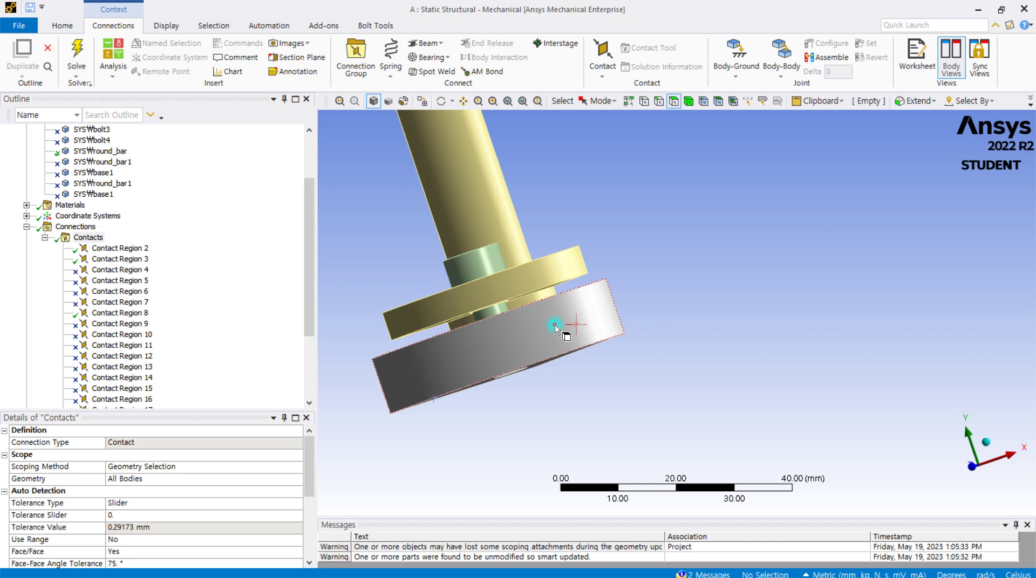
left_click(555, 328)
right_click(556, 328)
left_click(638, 78)
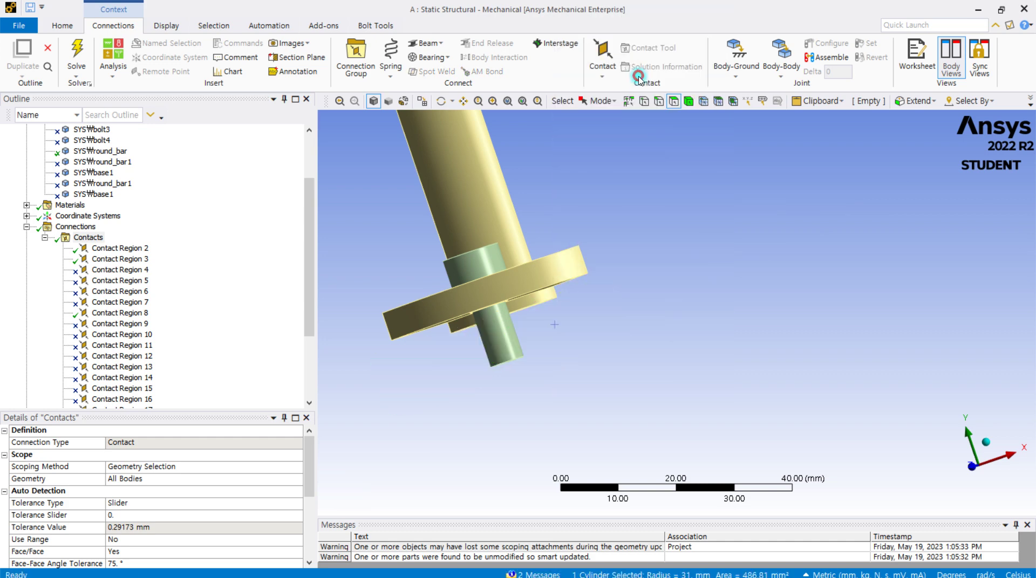
middle_click_drag(546, 291, 452, 339)
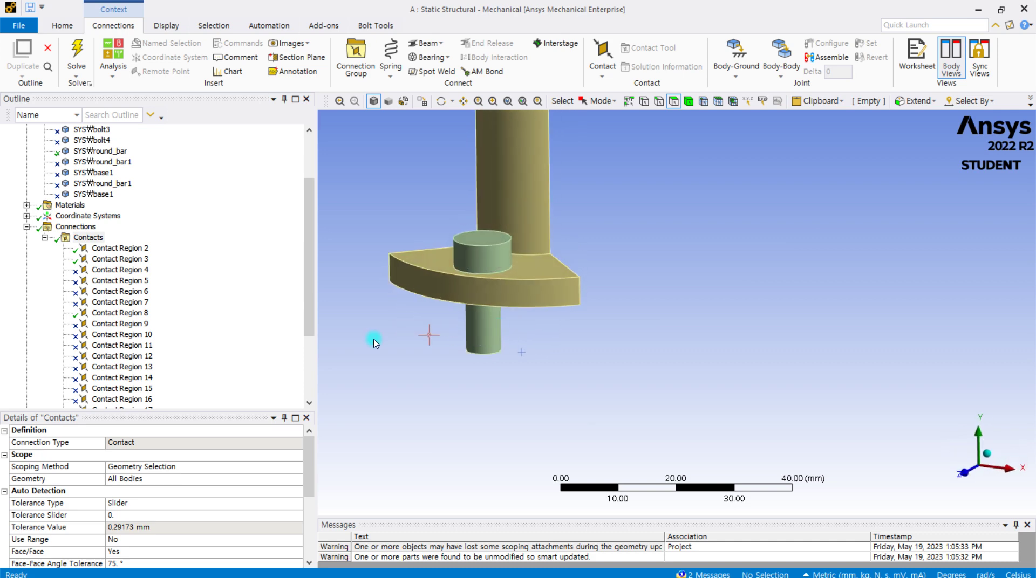
- Delete the whole Contacts group from the connections
left_click(89, 237)
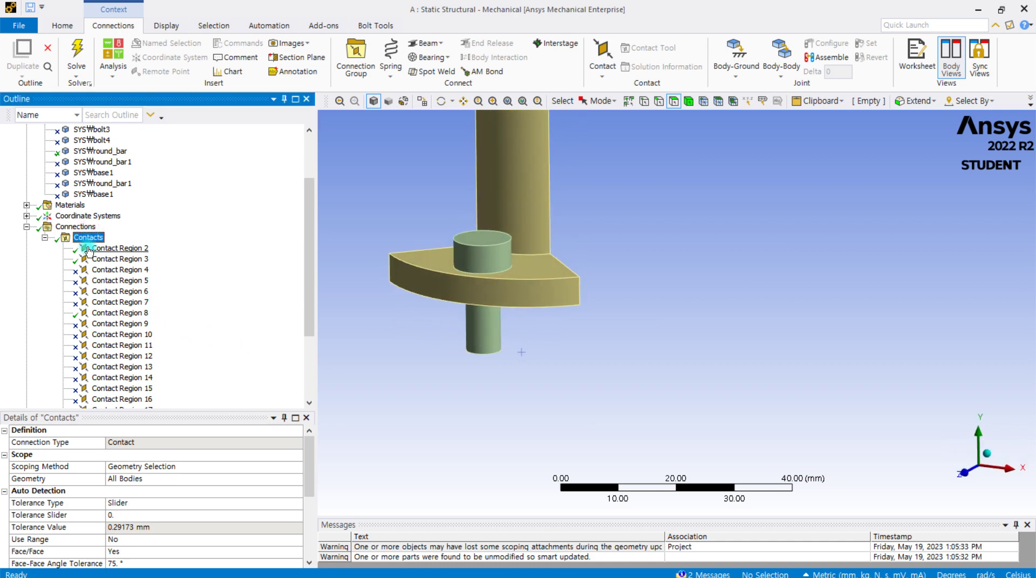
key("Delete")
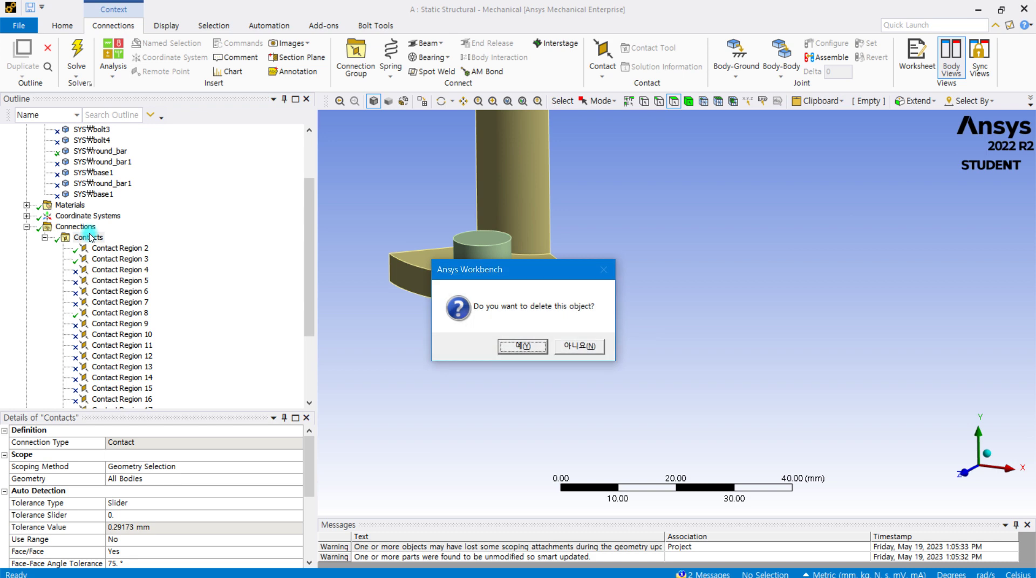
left_click(531, 350)
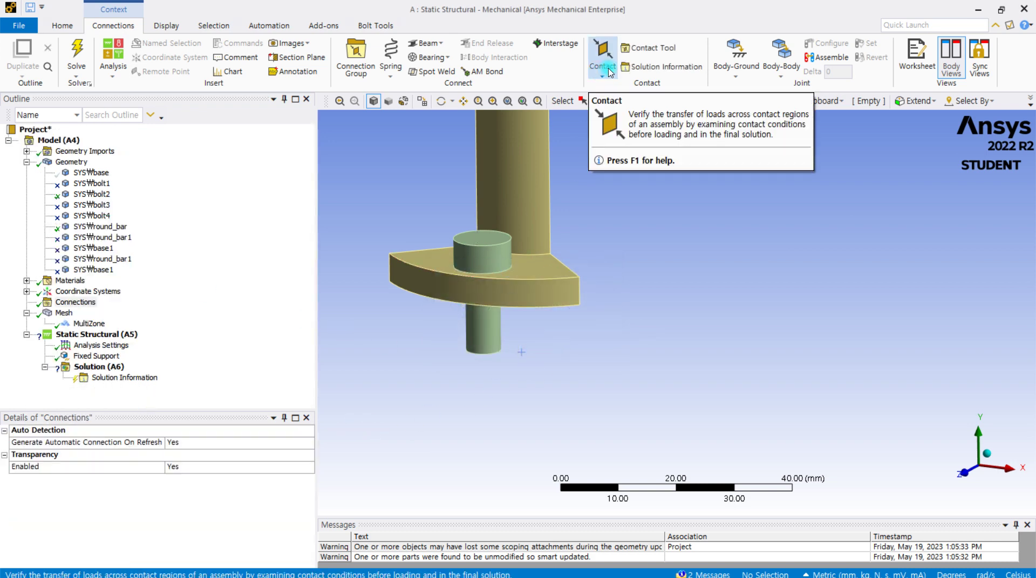
- Add a Frictionless contact and scope its contact side to the ring-shaped bottom face beneath the round_bar flange
scroll(547, 210, "down", 1)
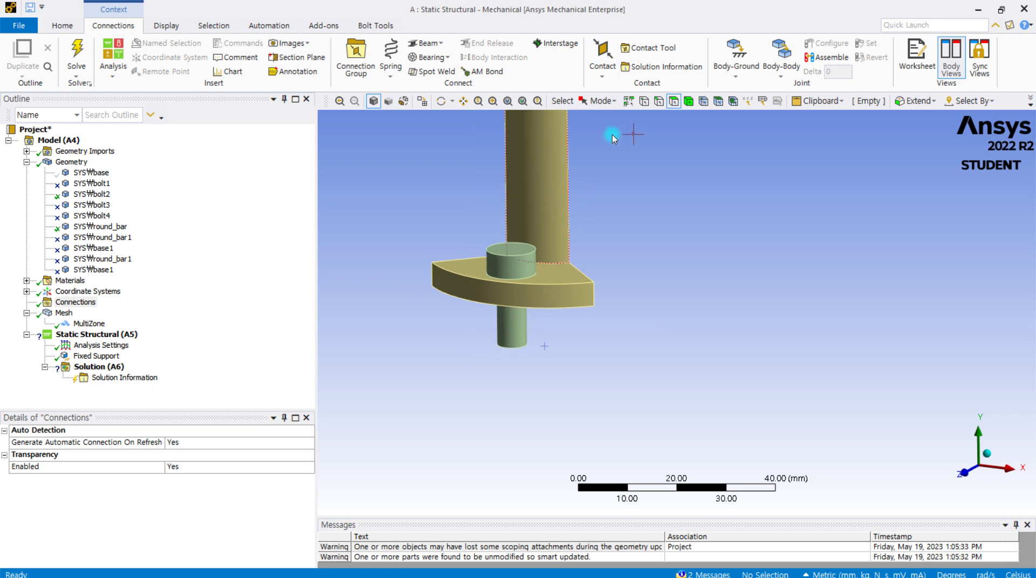
middle_click_drag(491, 324, 488, 238)
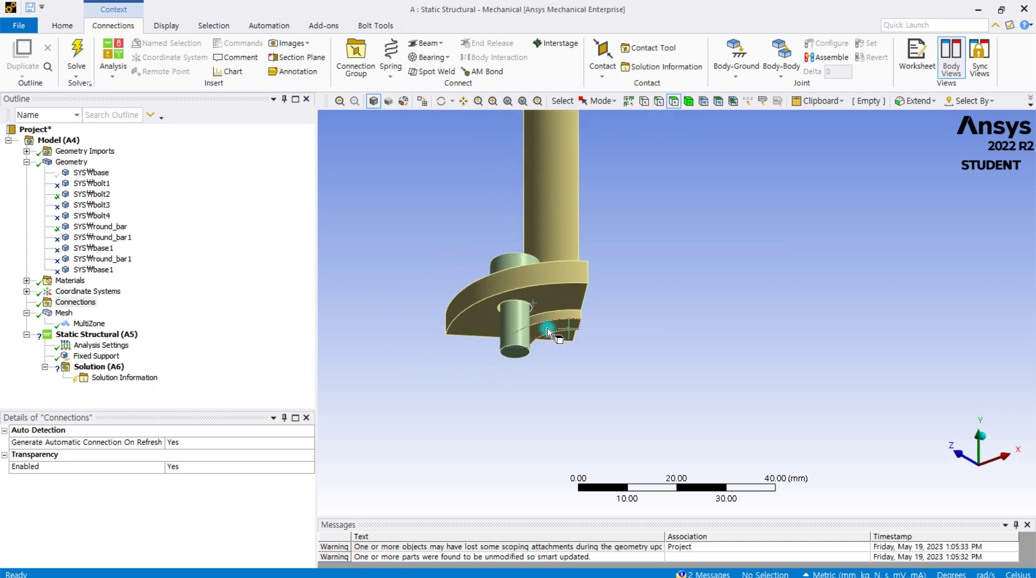
scroll(542, 326, "up", 2)
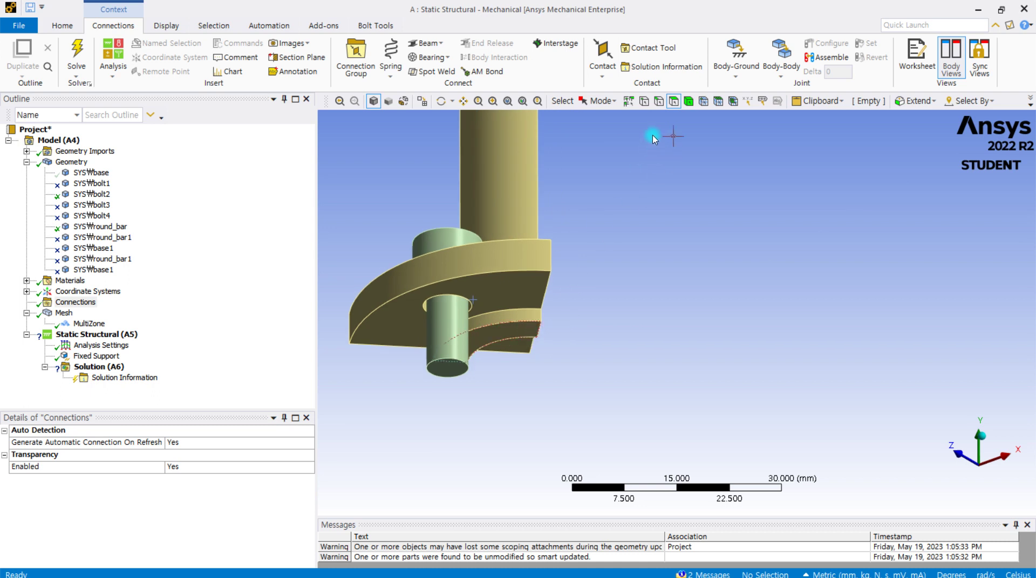
left_click(602, 61)
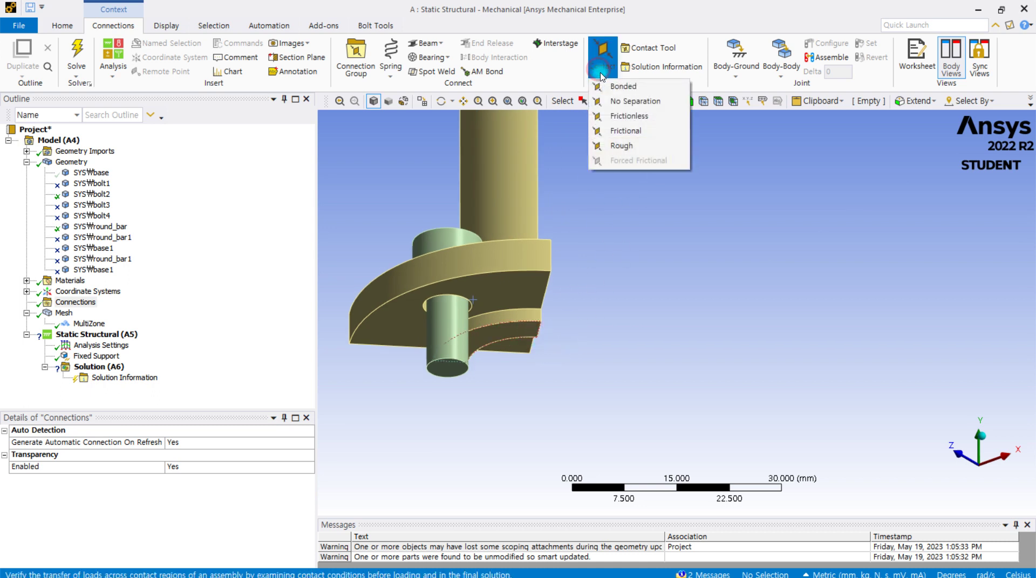
left_click(645, 122)
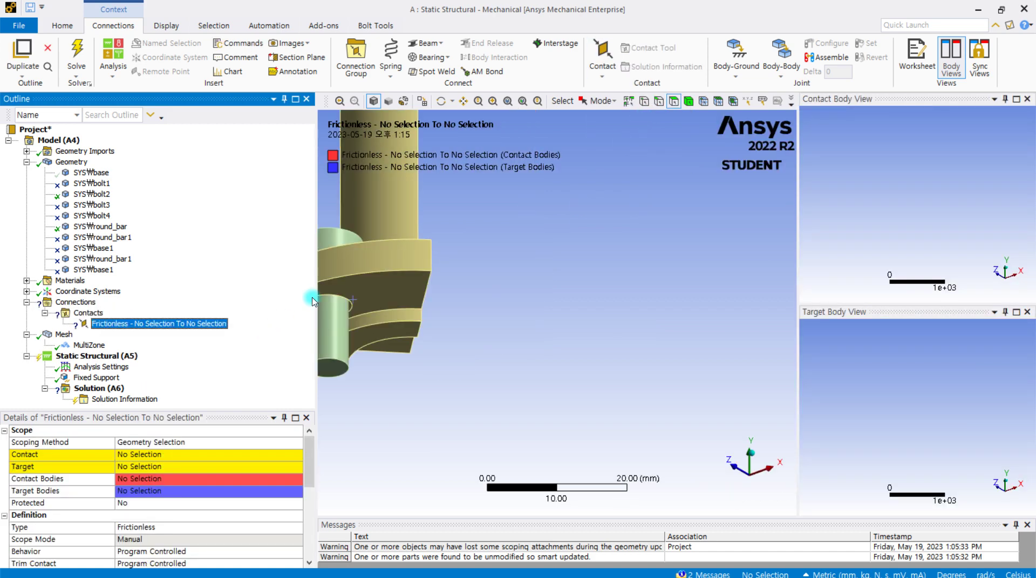
left_click(409, 338)
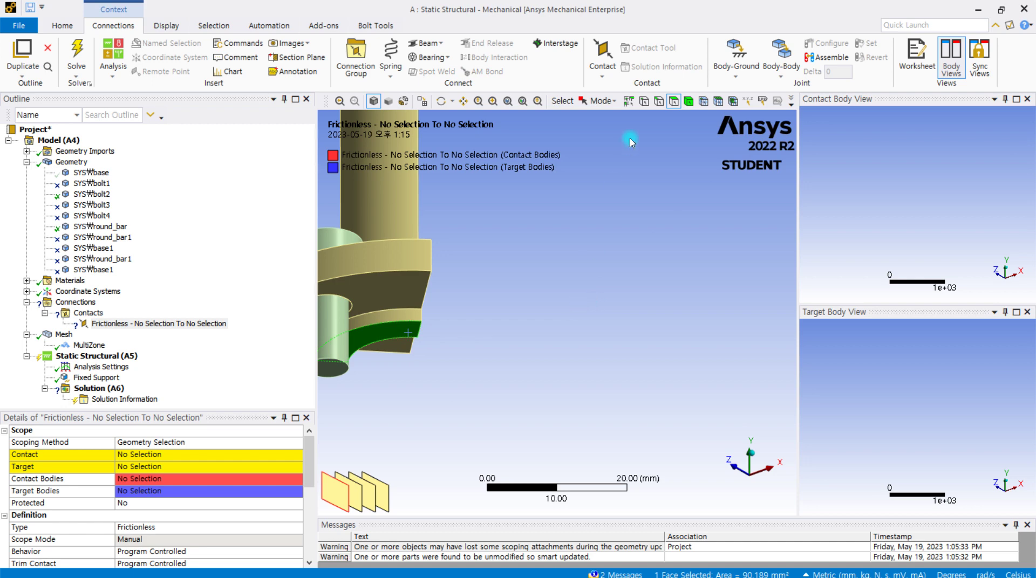
left_click(197, 456)
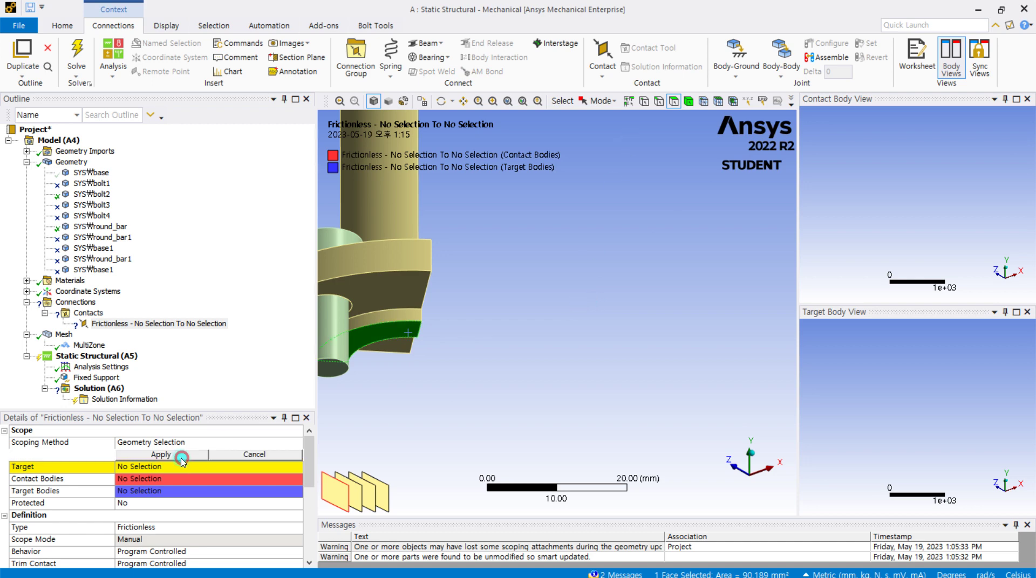
left_click(186, 455)
- Show all bodies again and scope the frictionless contact's target to the top face of the base
scroll(531, 376, "down", 2)
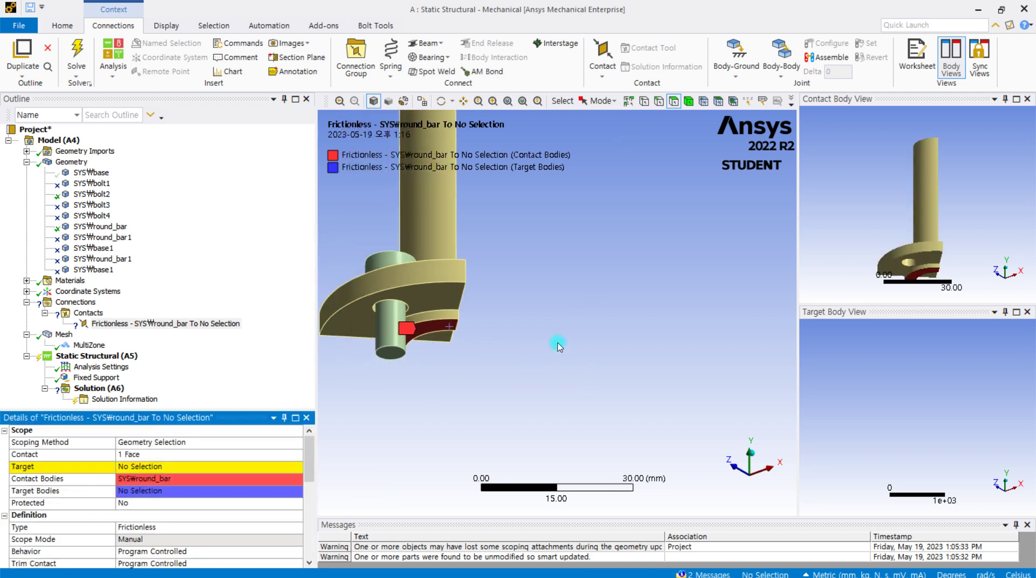
right_click(555, 342)
left_click(636, 116)
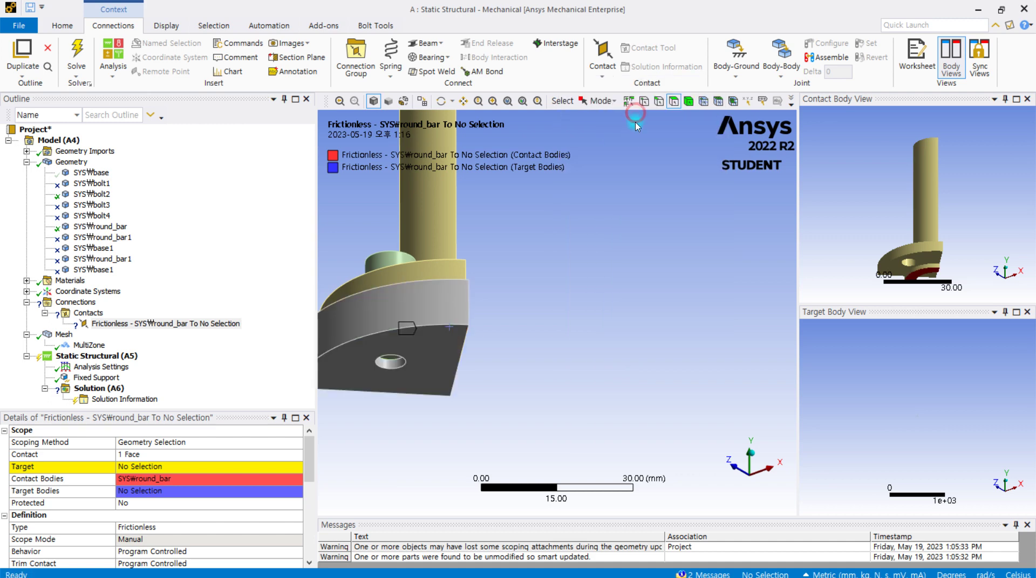
middle_click_drag(542, 327, 538, 400)
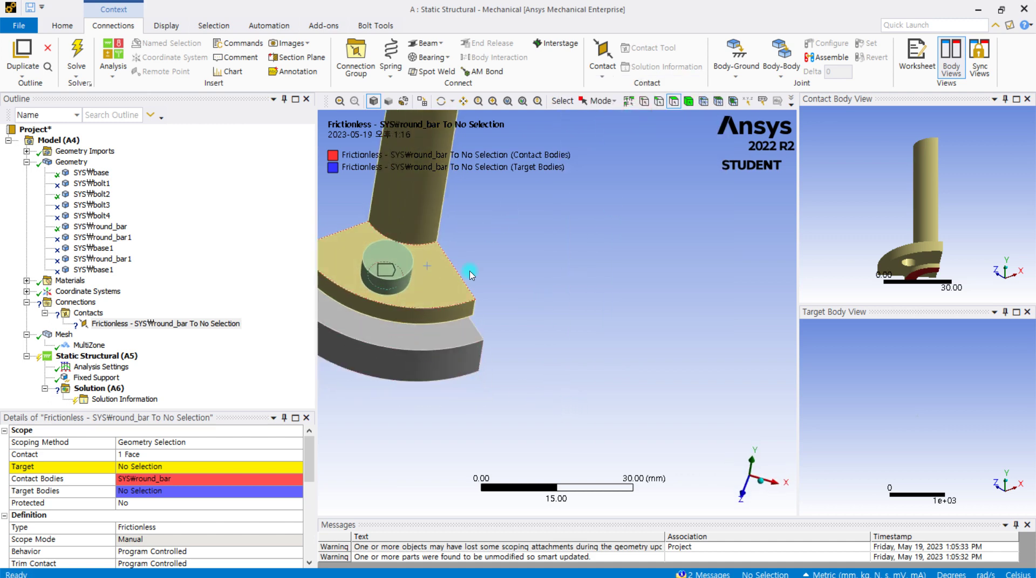
left_click(133, 467)
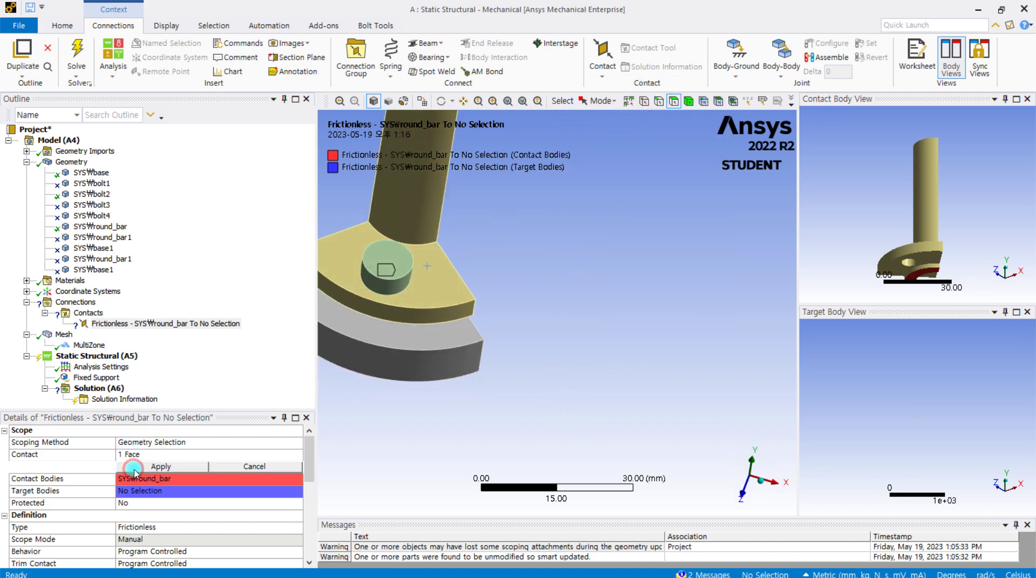
left_click(400, 347)
left_click(161, 467)
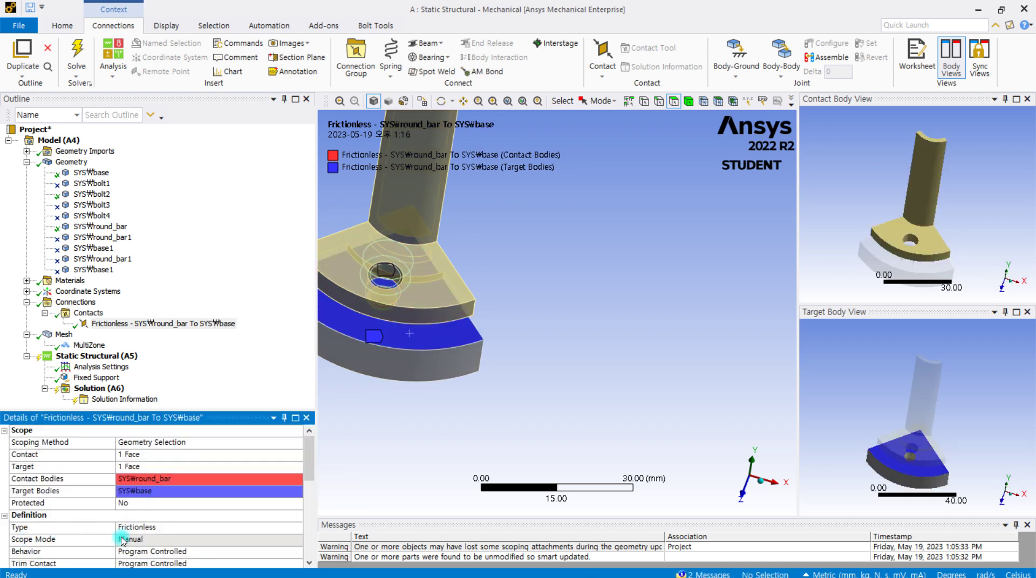
- Add a Bonded contact region and bring the base's underside with the bolt hole into view
middle_click_drag(448, 318, 503, 371)
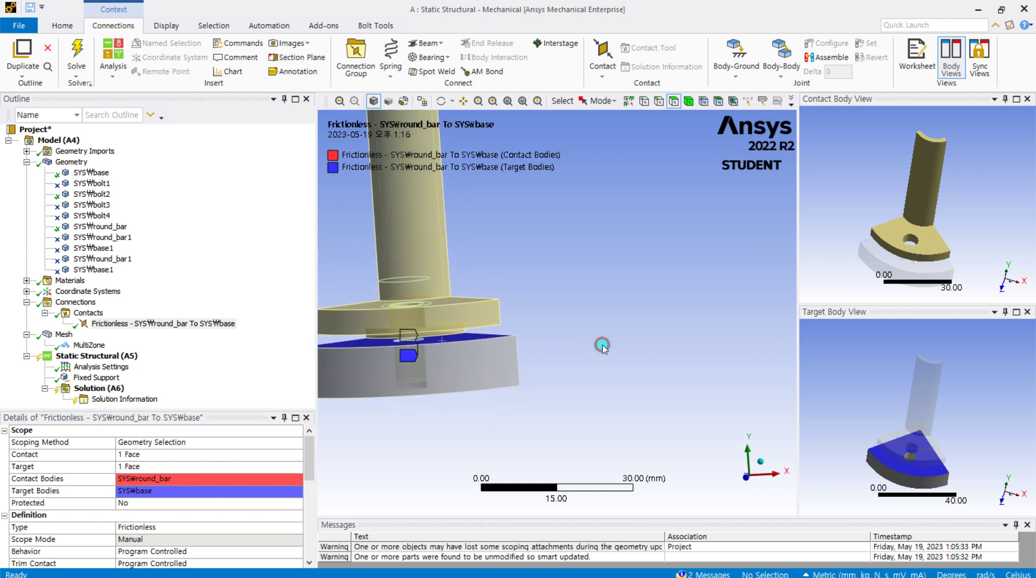
left_click(122, 318)
left_click(601, 64)
left_click(612, 85)
left_click(523, 317)
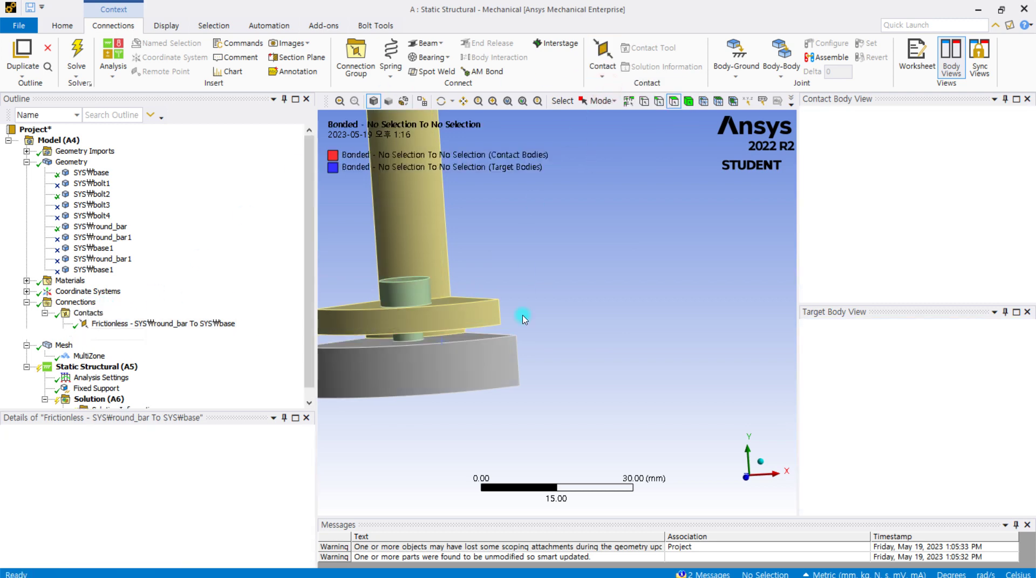
middle_click_drag(527, 418, 516, 369)
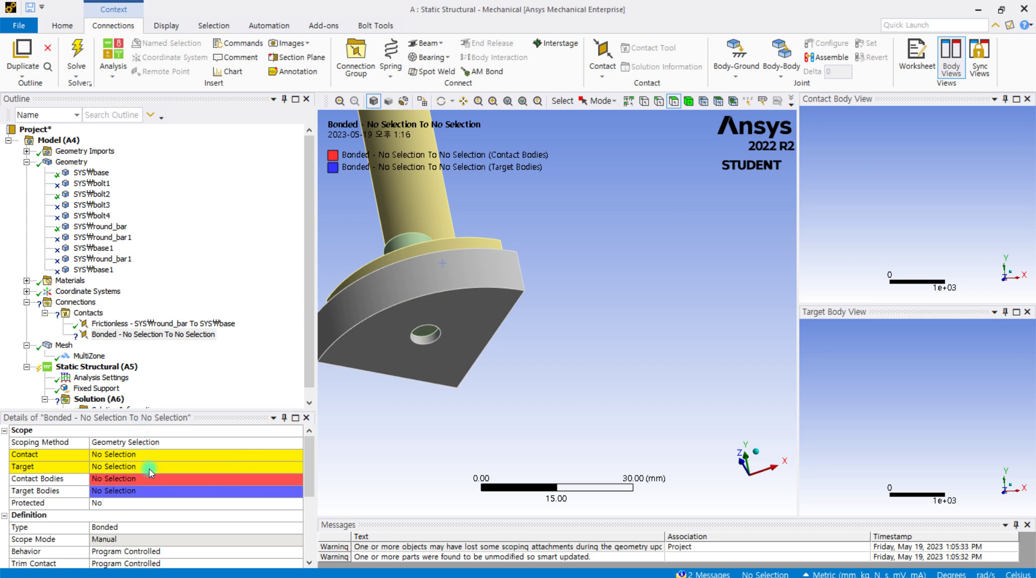
- Set the cylindrical face of the hole in the base as the target of the new bonded contact
left_click(139, 468)
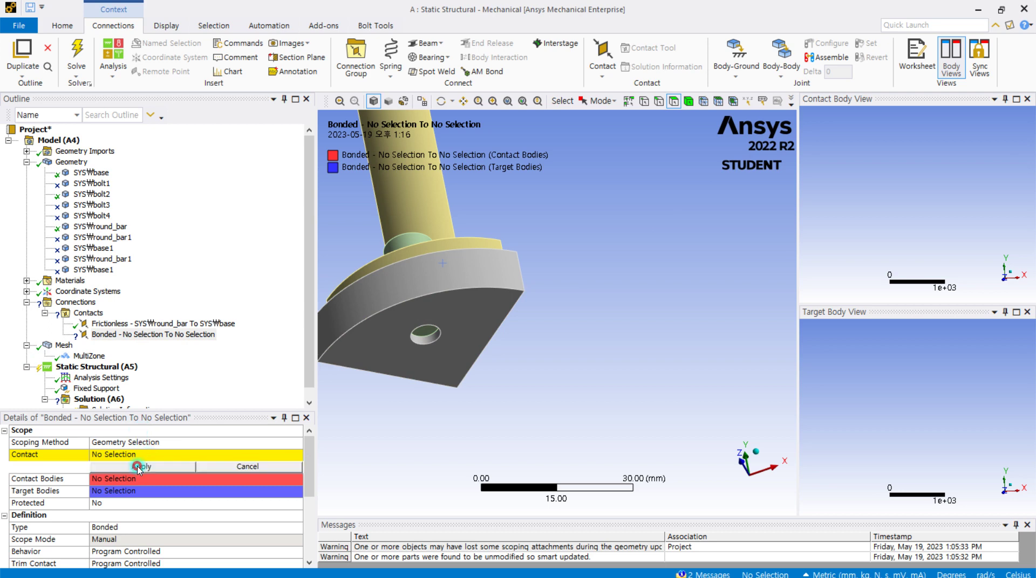
scroll(386, 349, "up", 2)
left_click(386, 353)
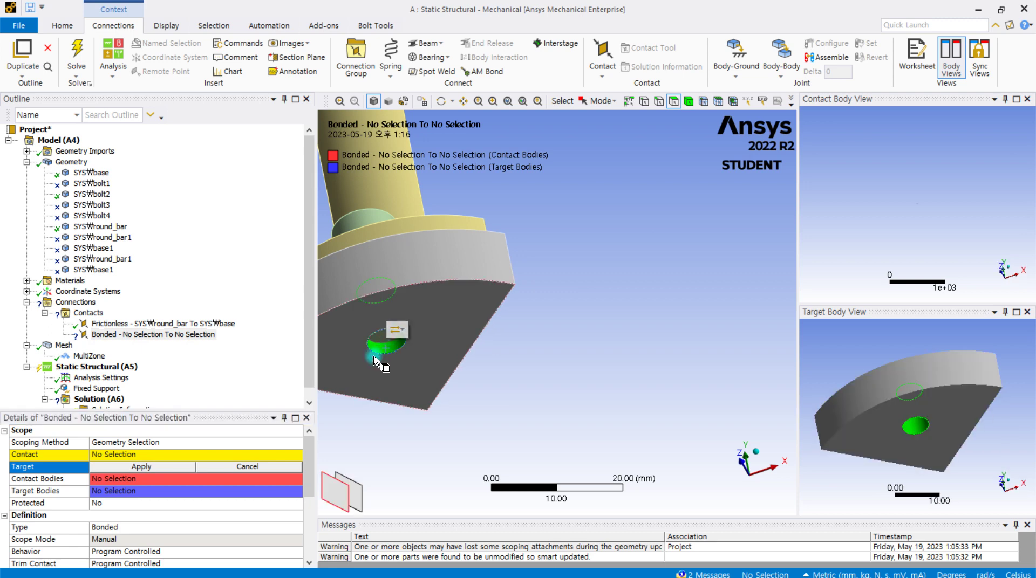
left_click(143, 467)
- Assign the cylindrical shank face of bolt2 as the contact side of the bonded contact
middle_click_drag(456, 299, 532, 340)
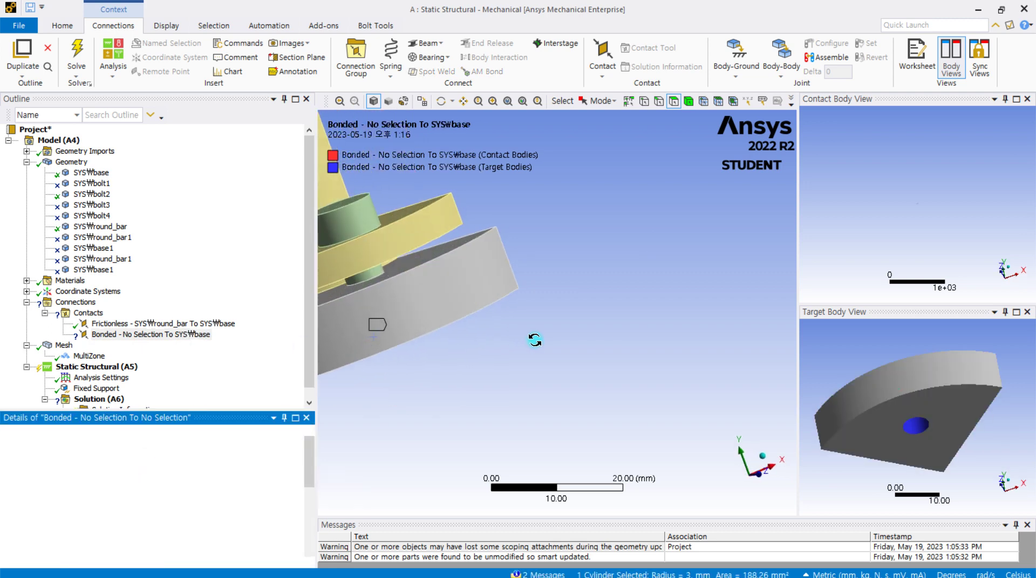
left_click(170, 456)
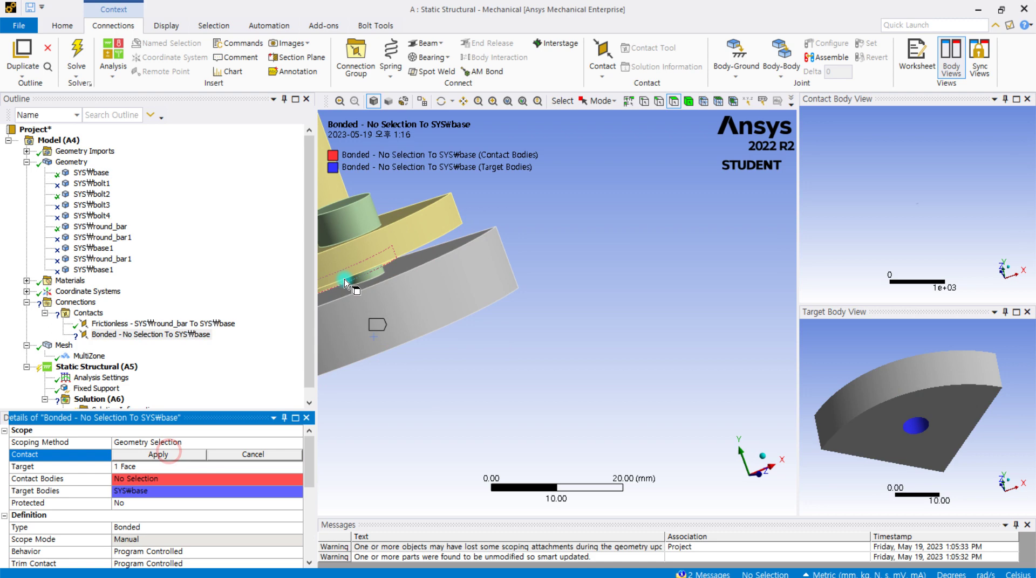
left_click(371, 280)
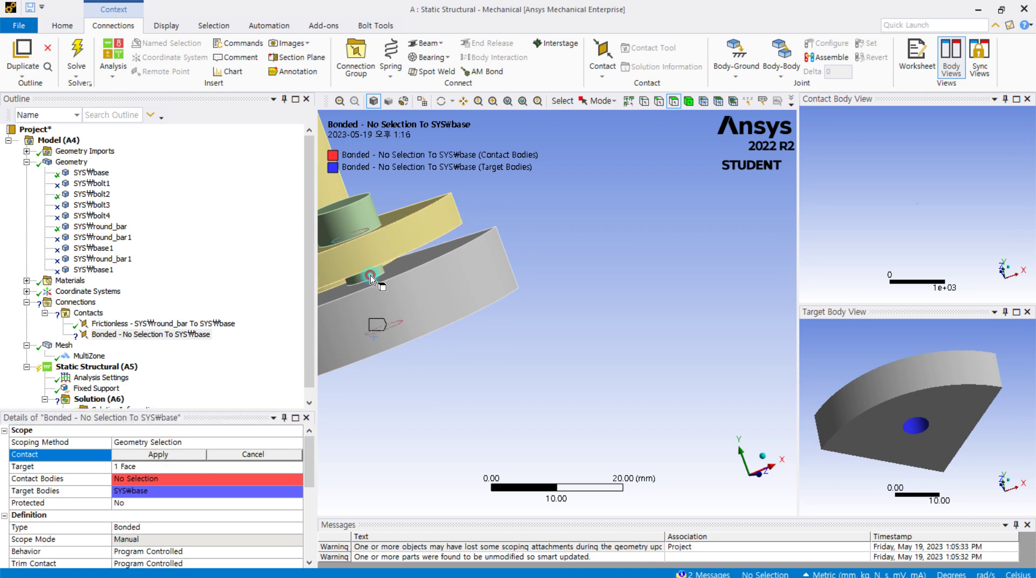
left_click(178, 455)
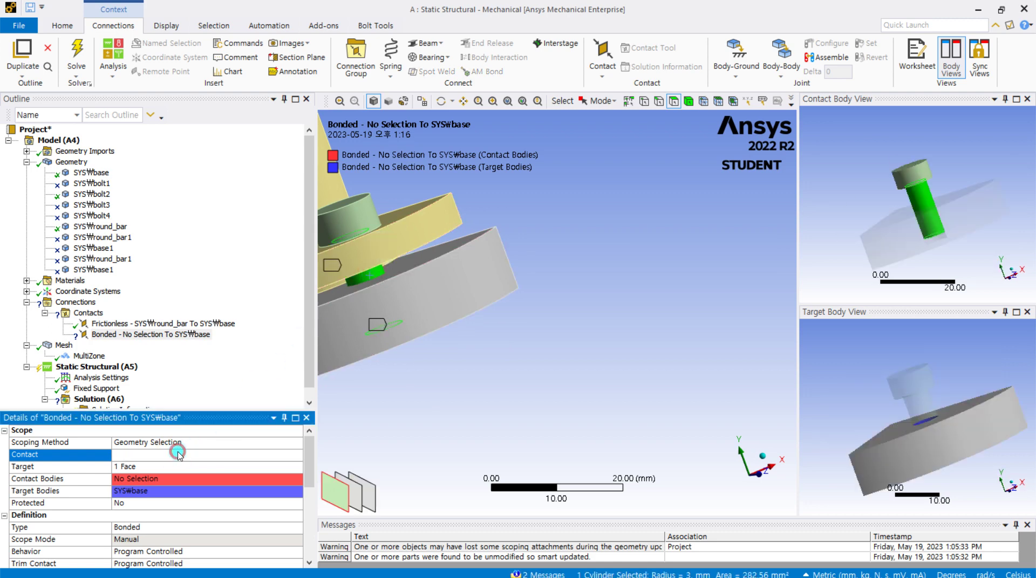
left_click(462, 399)
middle_click_drag(874, 364, 867, 338)
middle_click_drag(915, 237, 902, 221)
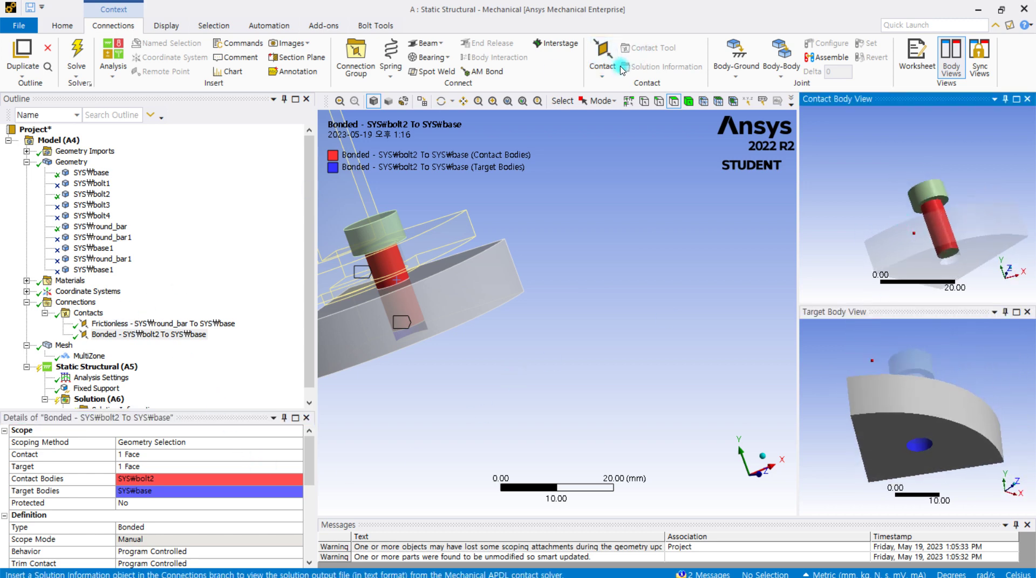
- Insert a Rough contact and set the upper flange face of round_bar around the bolt head as its target
left_click(601, 76)
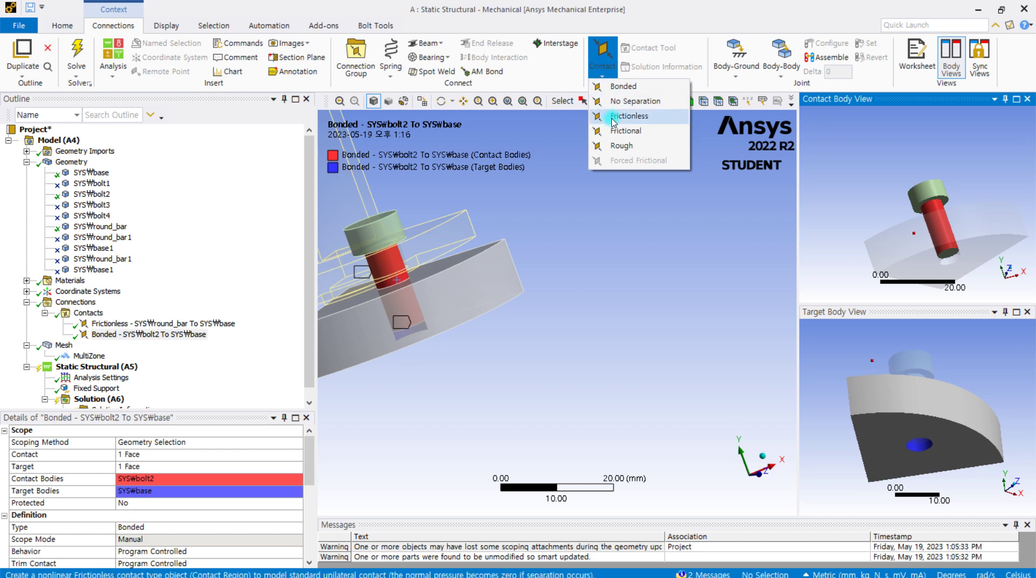
left_click(621, 145)
middle_click_drag(467, 265, 451, 250)
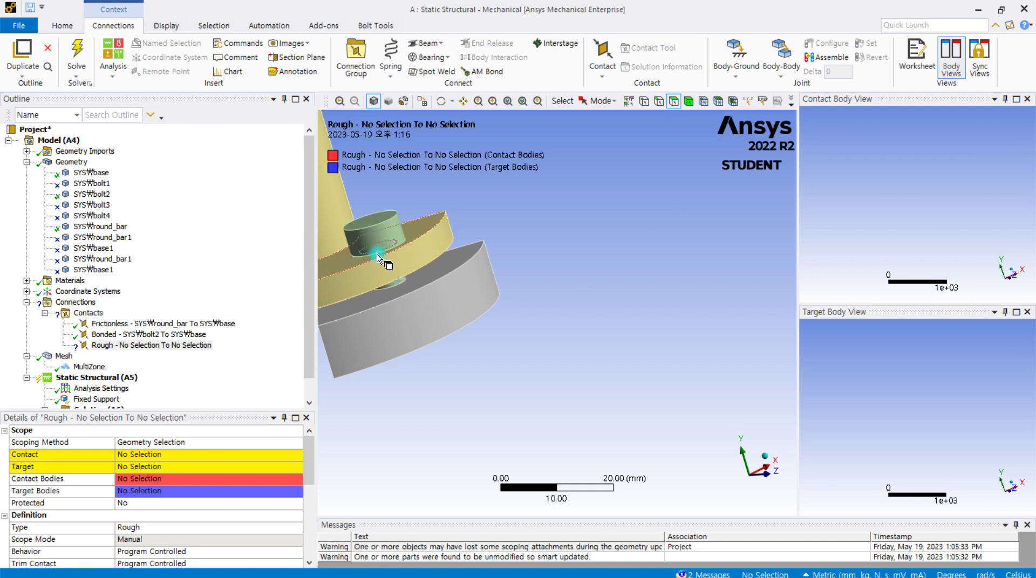
scroll(378, 262, "down", 2)
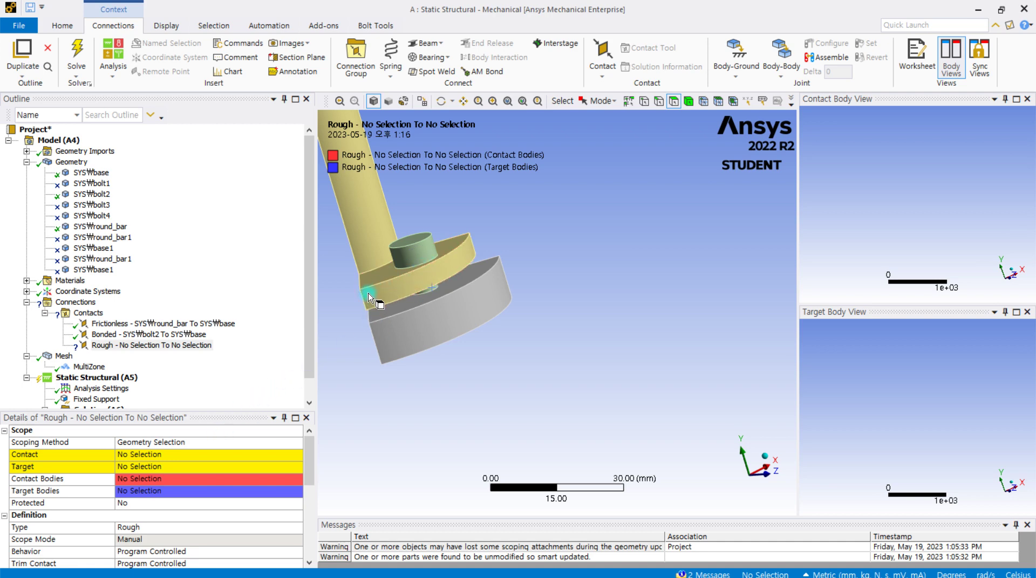
left_click(134, 467)
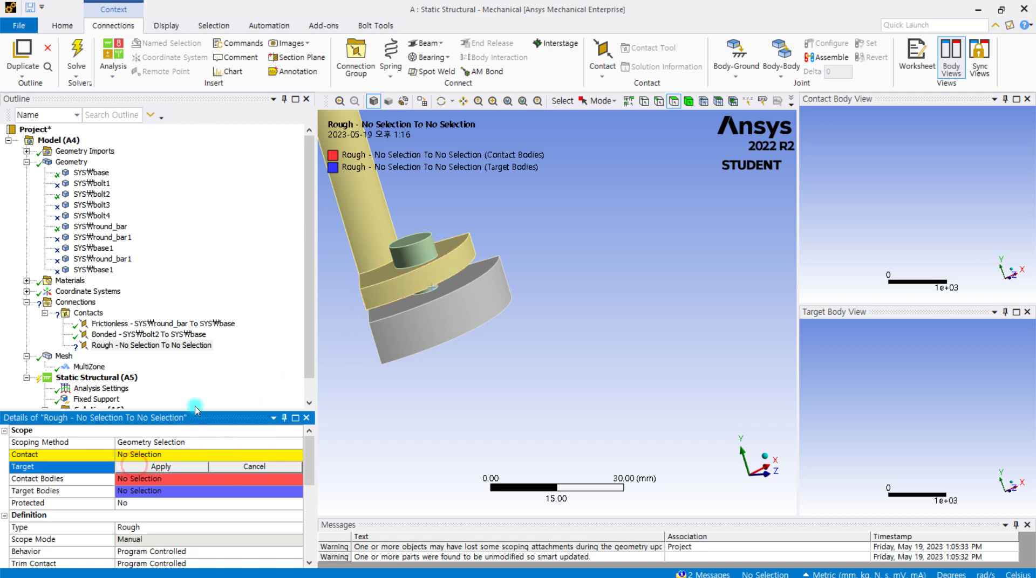
left_click(384, 280)
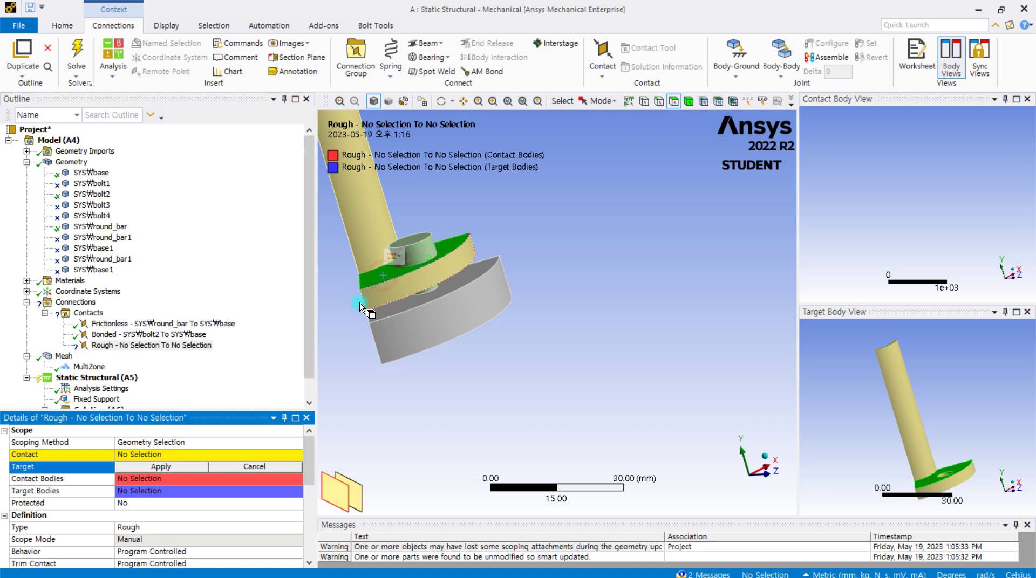
left_click(160, 467)
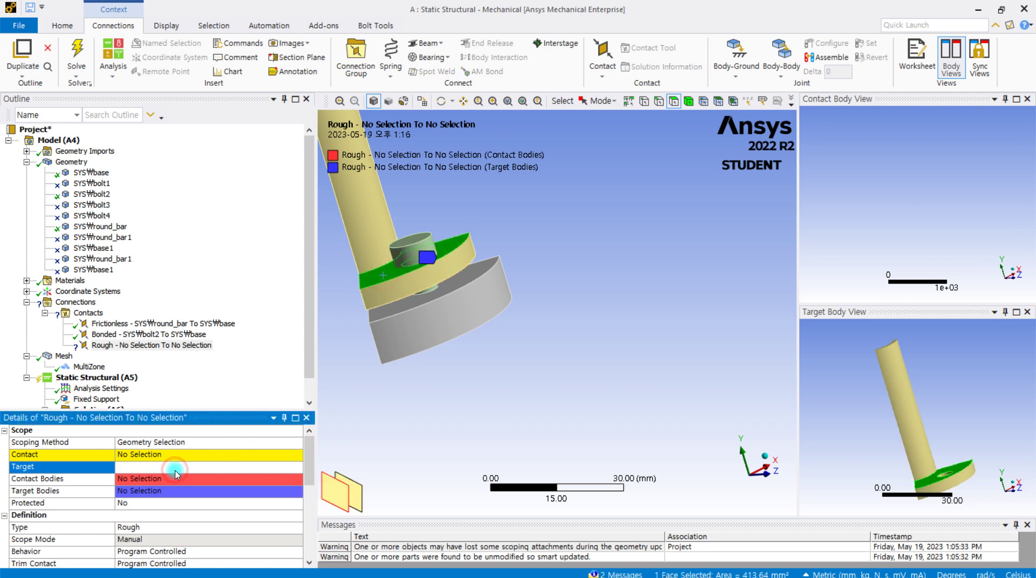
- Hide the round_bar body to expose the underside of the bolt head
right_click(390, 292)
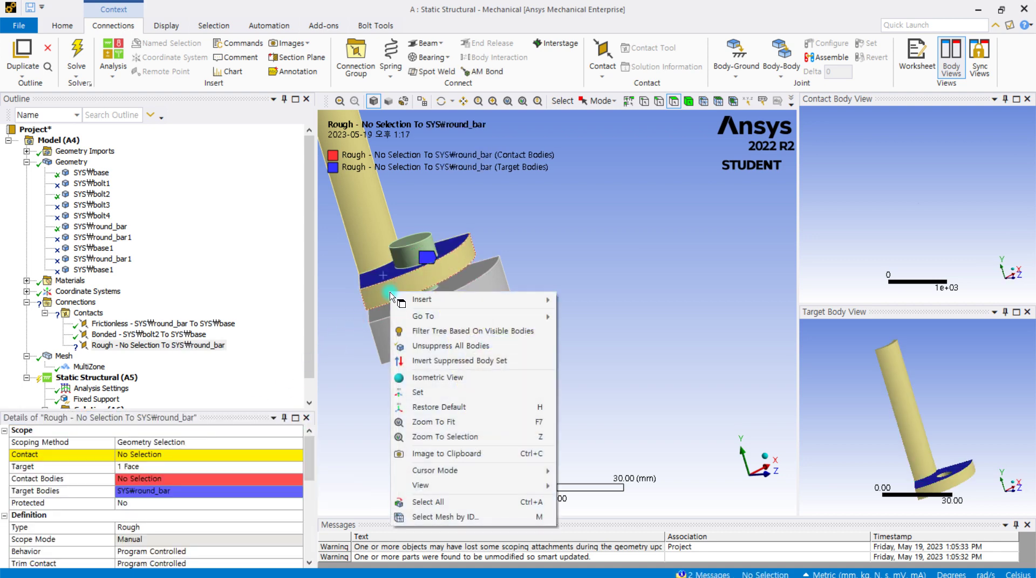
left_click(636, 235)
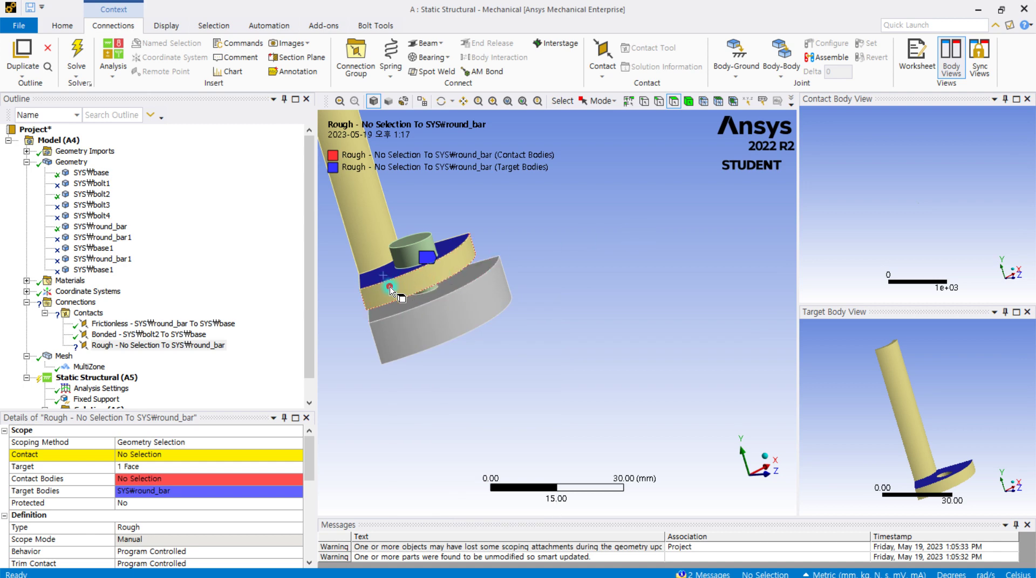
right_click(395, 253)
left_click(423, 259)
middle_click_drag(426, 272, 411, 229)
- Assign the annular underside face of the bolt2 head as the contact side of the Rough contact
left_click(173, 456)
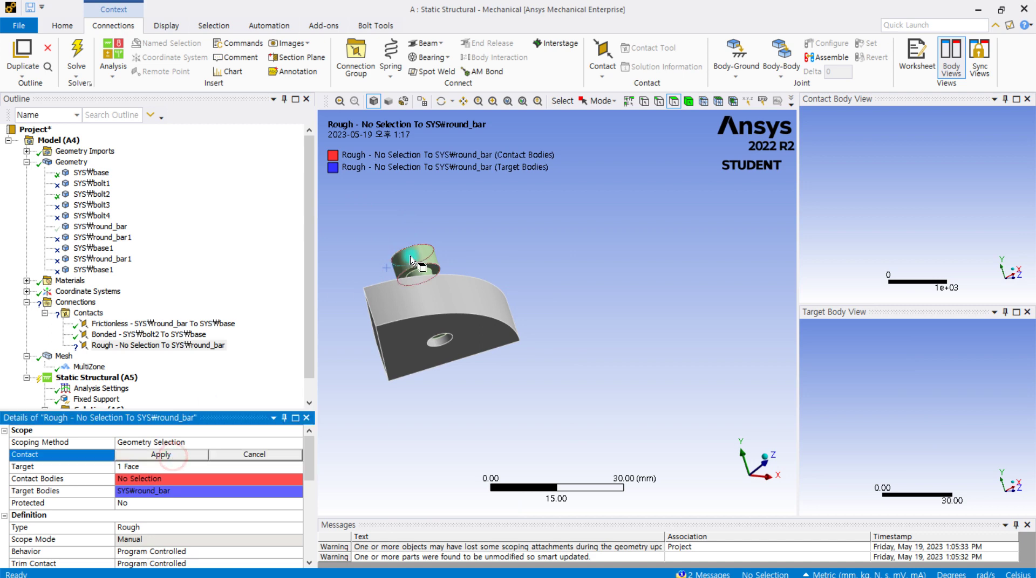
scroll(389, 270, "up", 3)
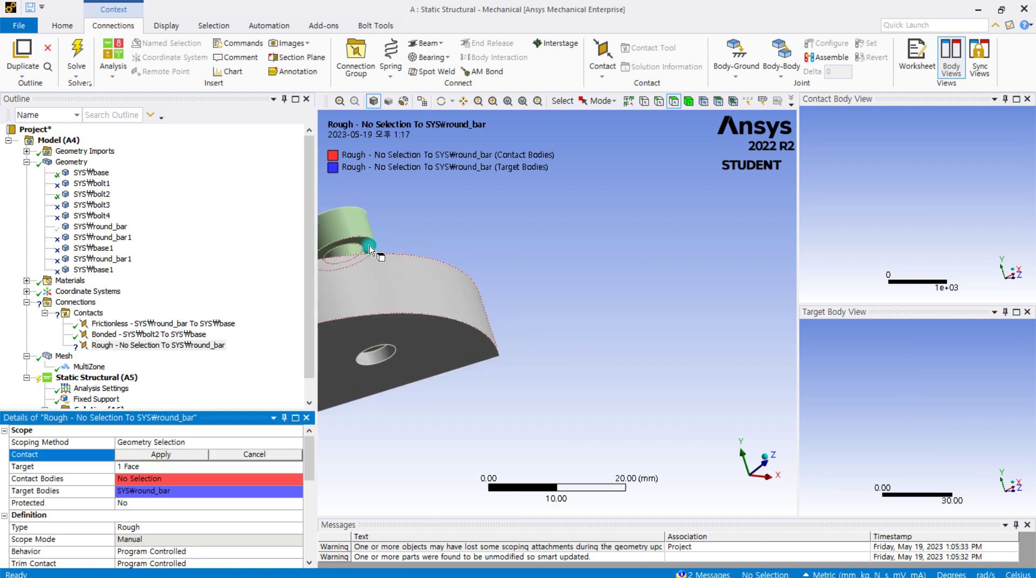
left_click(370, 249)
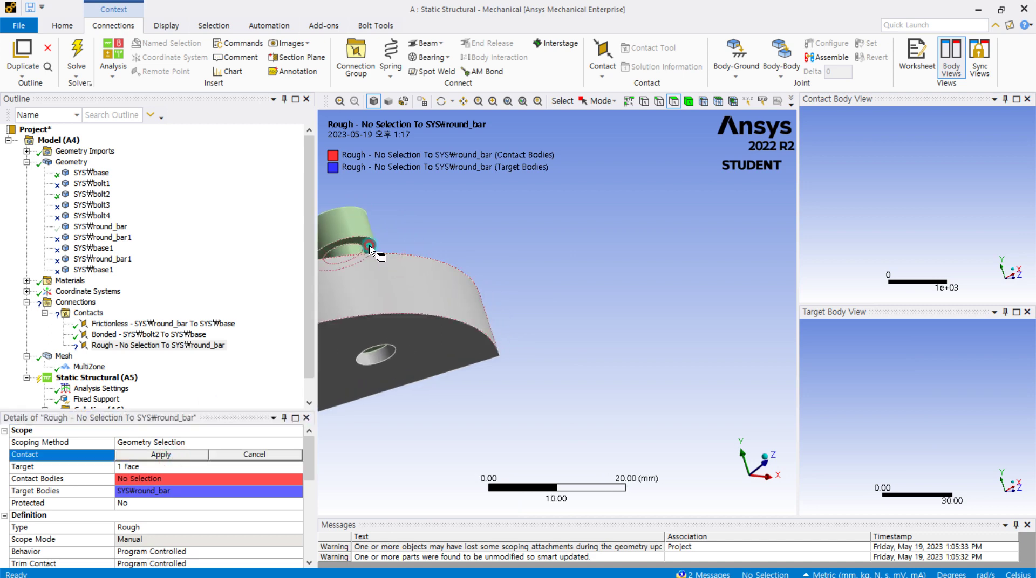
left_click(178, 455)
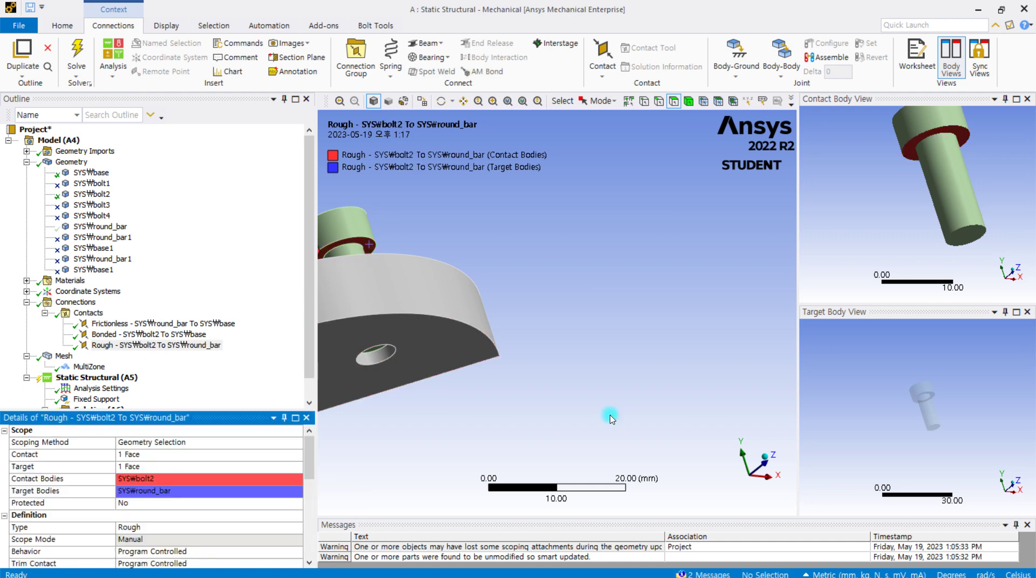
- Examine the bolt head's underside, the shank and the base from several angles to review the Rough contact setup
scroll(557, 300, "down", 2)
middle_click_drag(523, 312, 517, 392)
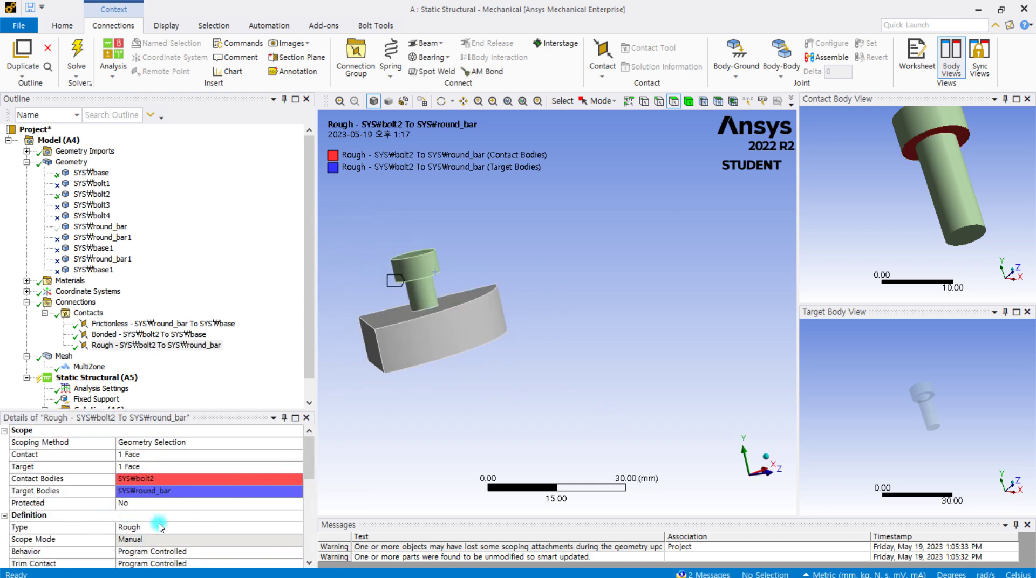
scroll(372, 350, "down", 1)
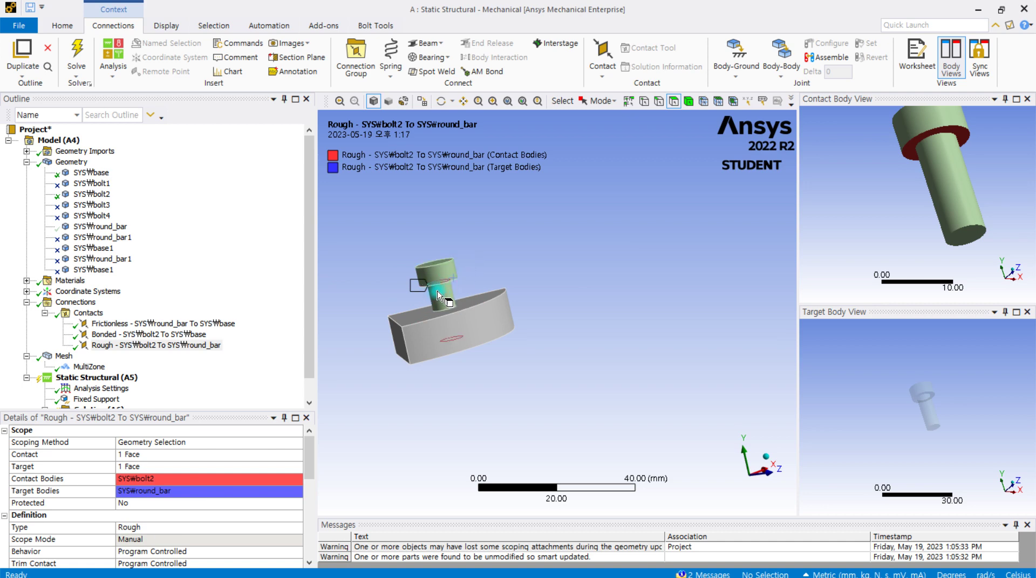
scroll(433, 275, "up", 2)
middle_click_drag(432, 275, 538, 224)
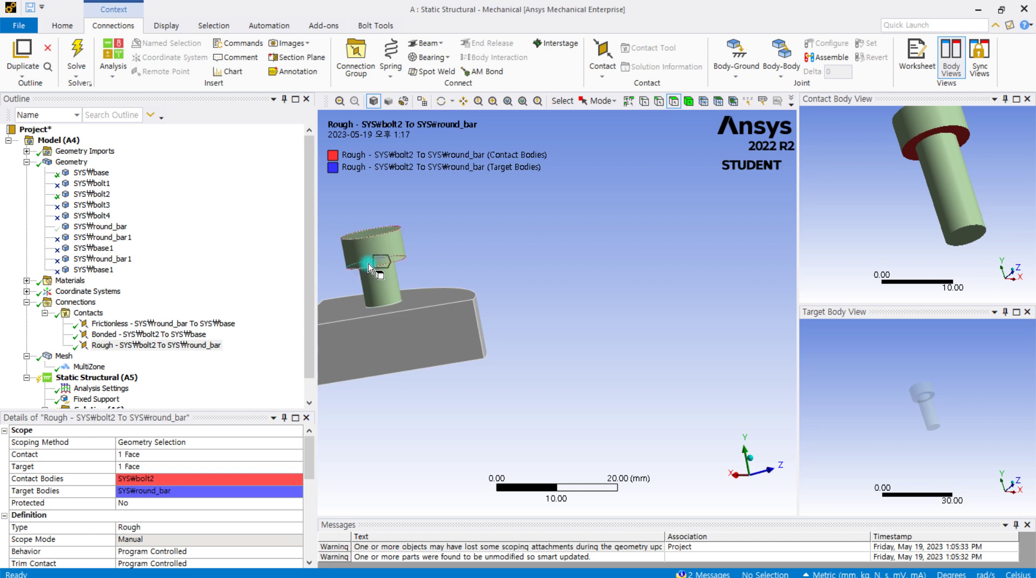
scroll(345, 273, "down", 1)
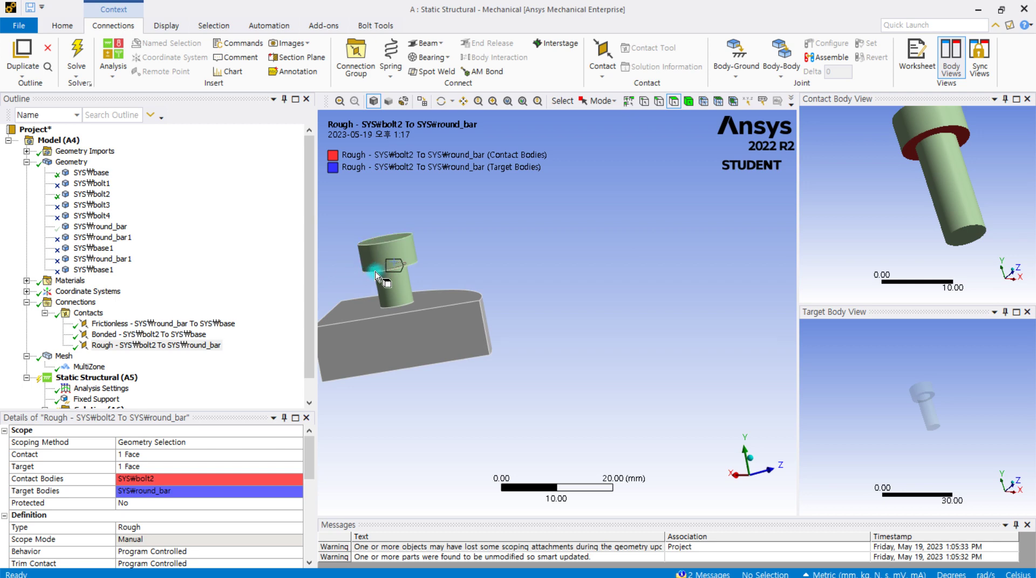
mouse_move(358, 261)
middle_mouse_down()
mouse_move(364, 225)
mouse_move(421, 227)
mouse_move(362, 263)
middle_mouse_up()
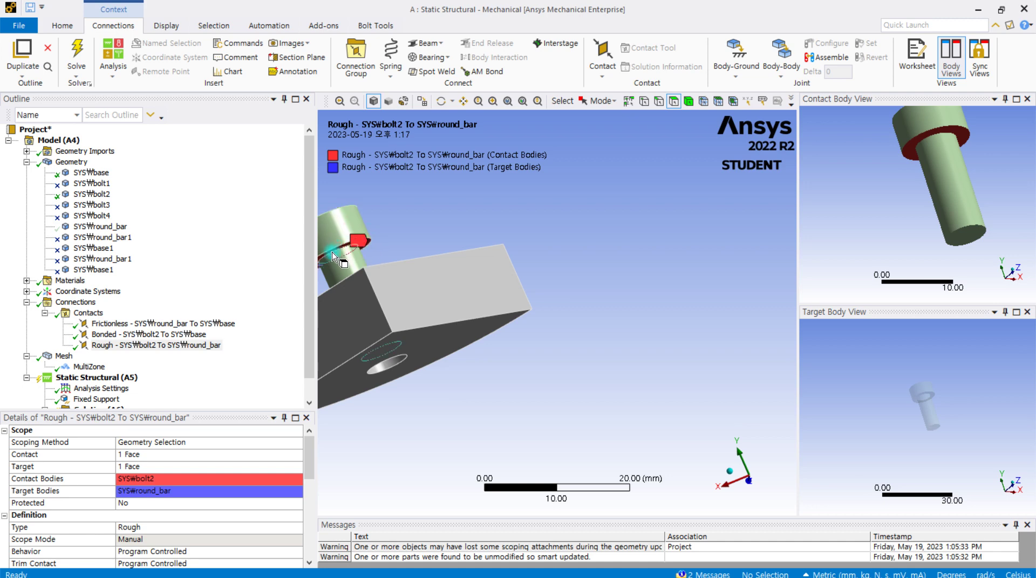
middle_click_drag(344, 252, 511, 242)
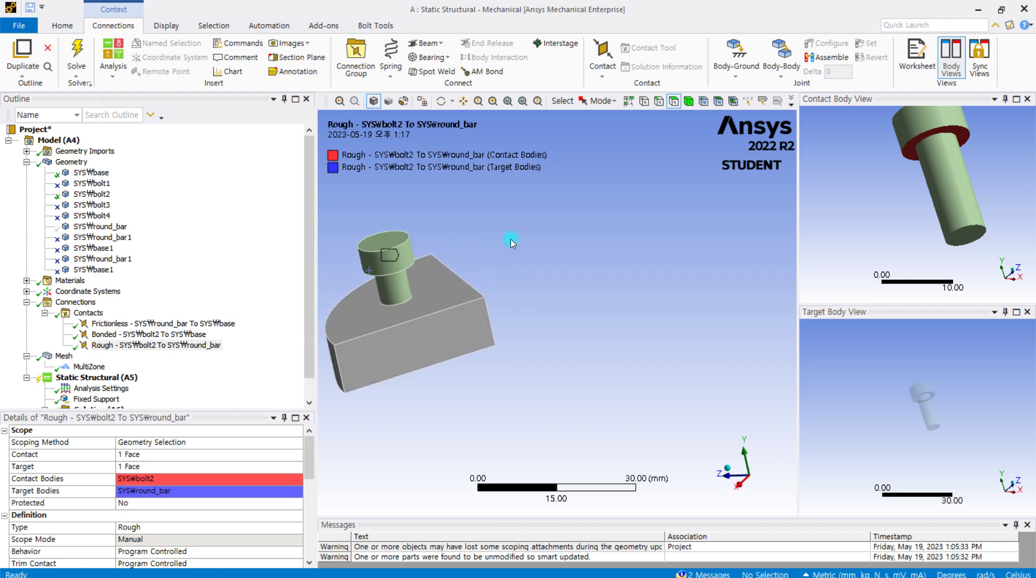
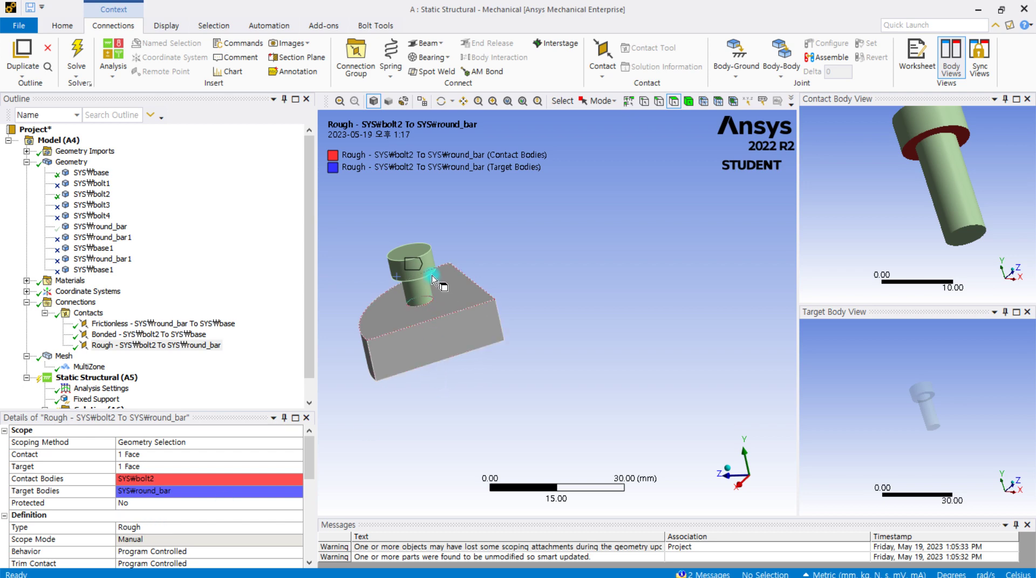
mouse_move(424, 278)
middle_mouse_down()
mouse_move(432, 246)
mouse_move(436, 290)
middle_mouse_up()
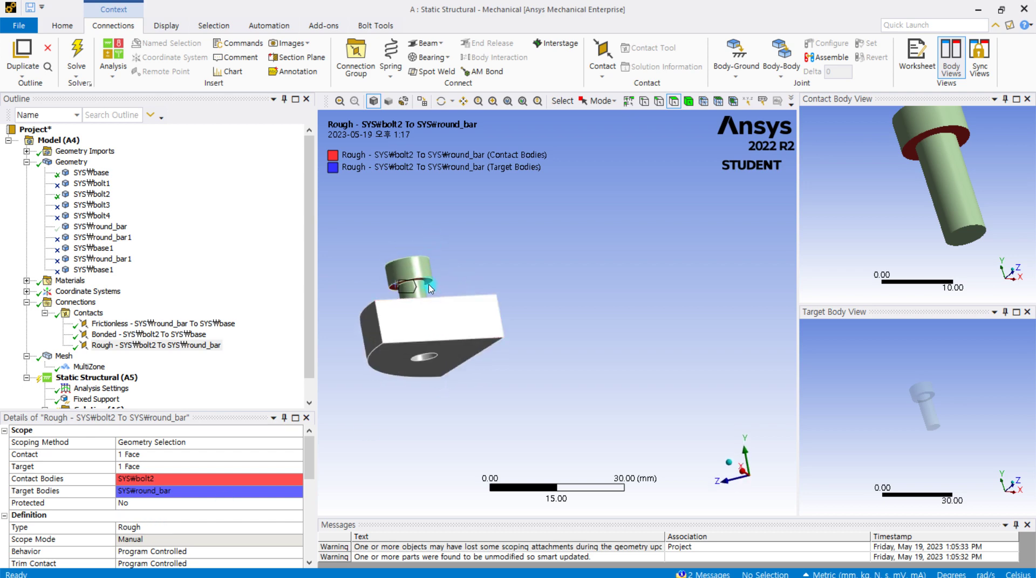
middle_click_drag(369, 298, 393, 273)
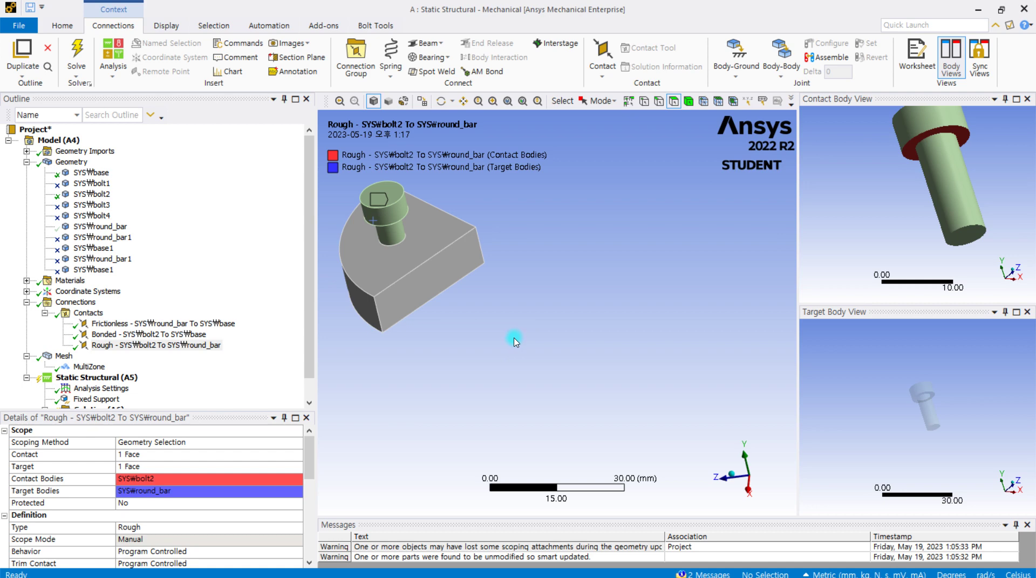
scroll(512, 343, "down", 1)
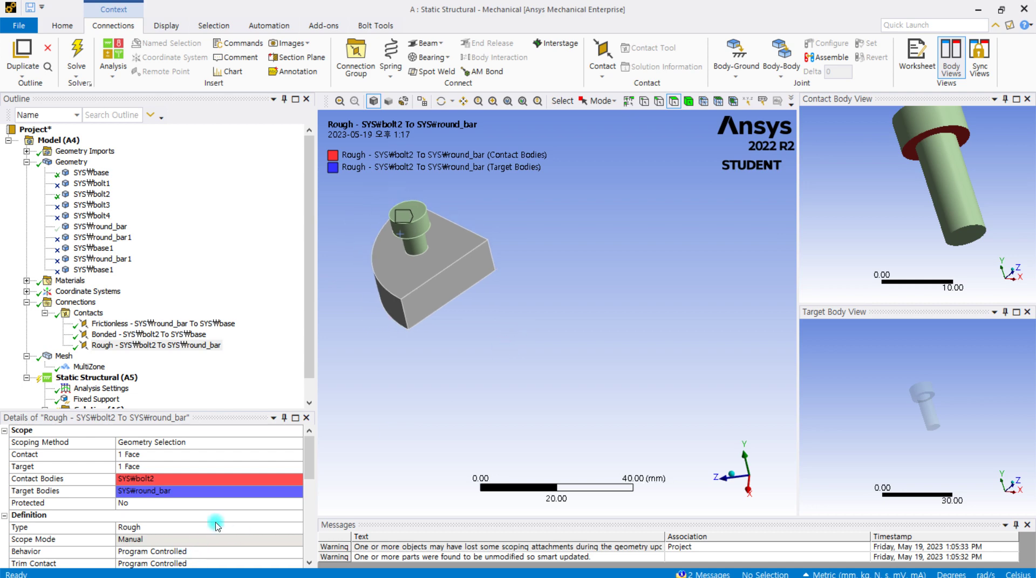
scroll(516, 214, "down", 1)
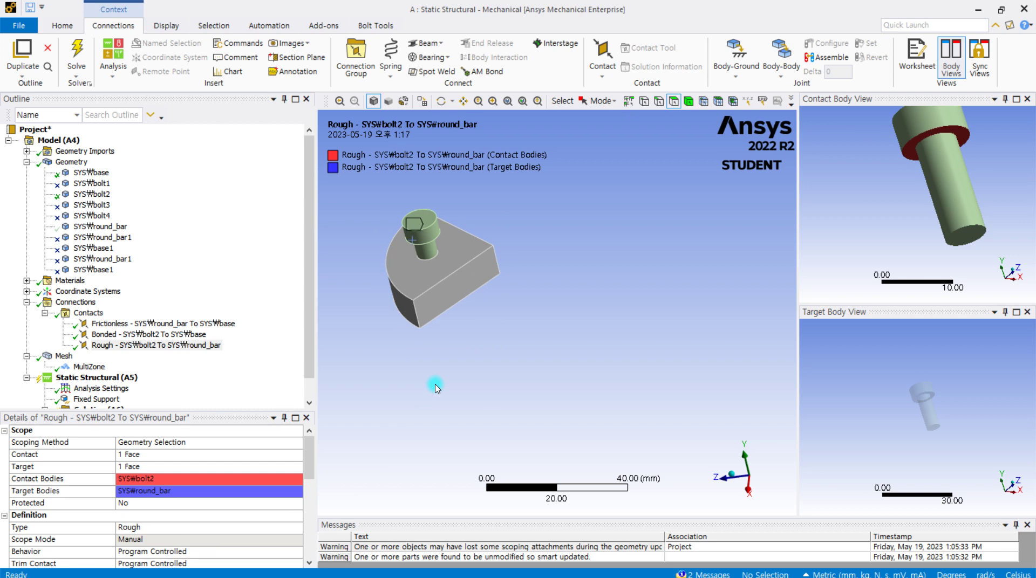
scroll(445, 247, "down", 1)
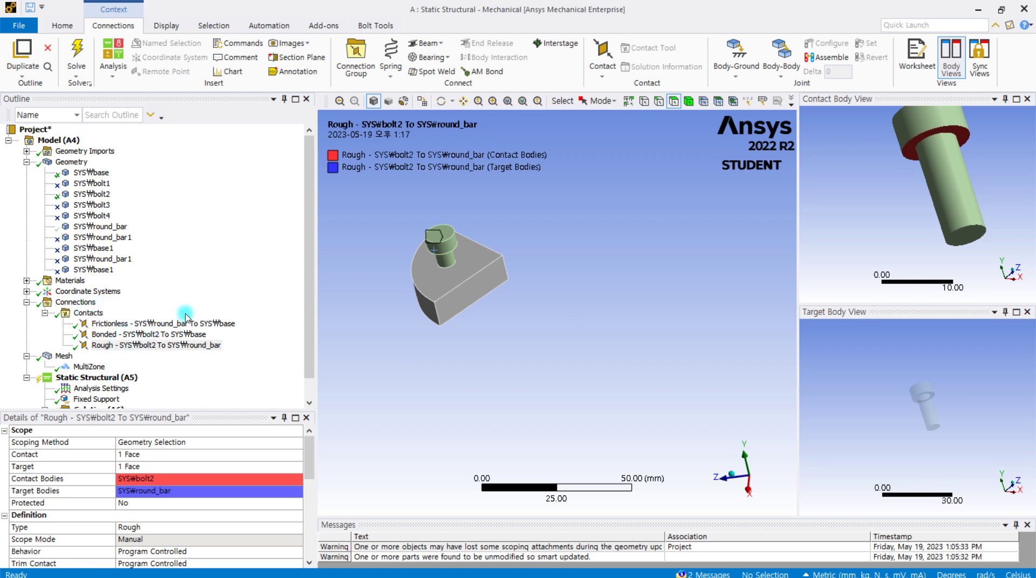
scroll(185, 317, "down", 1)
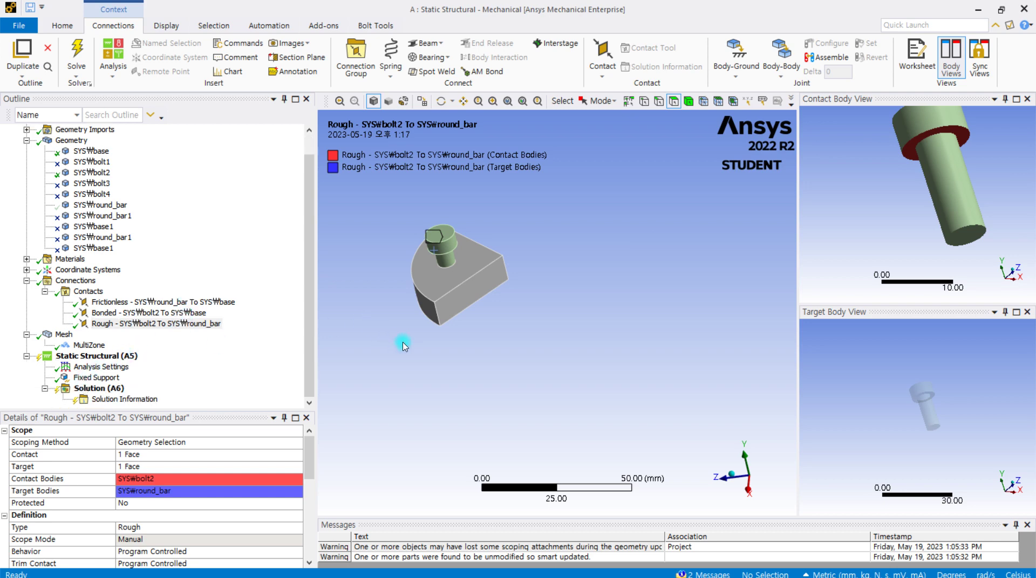
- Show all hidden bodies again and fit the whole model in the graphics view
right_click_drag(397, 343, 443, 369)
right_click(478, 335)
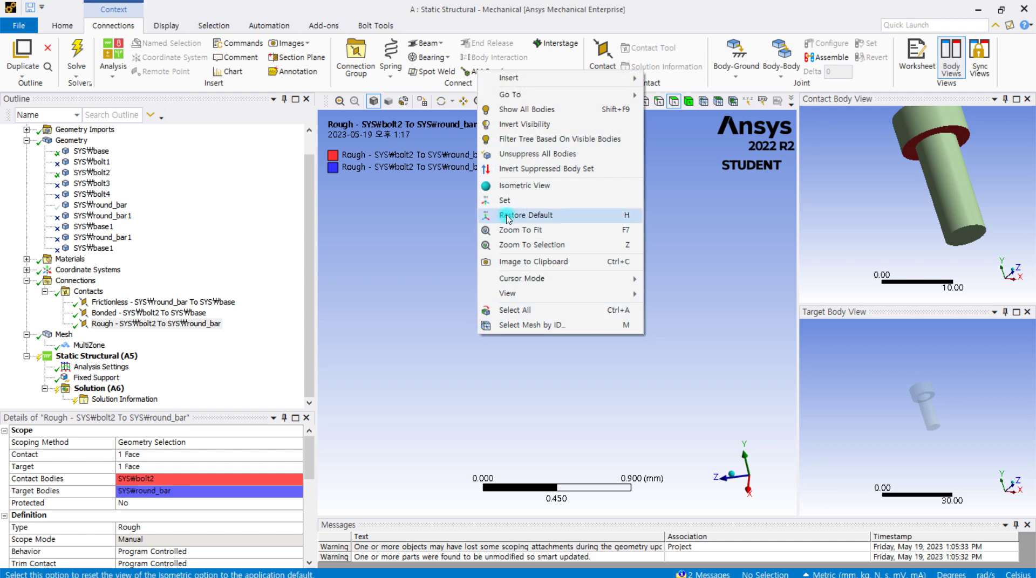
left_click(539, 109)
scroll(516, 283, "down", 1)
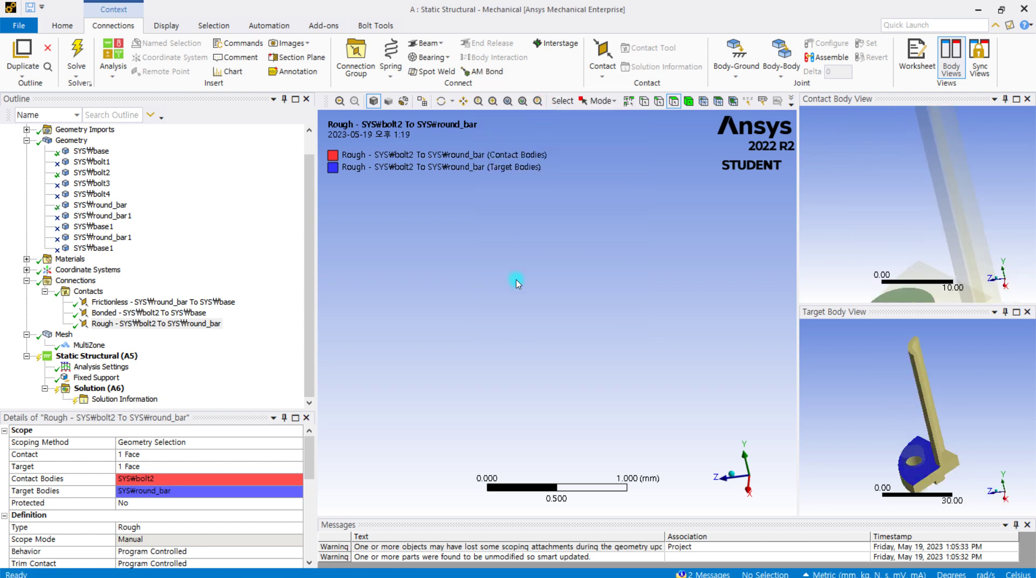
left_click(477, 103)
left_click(493, 102)
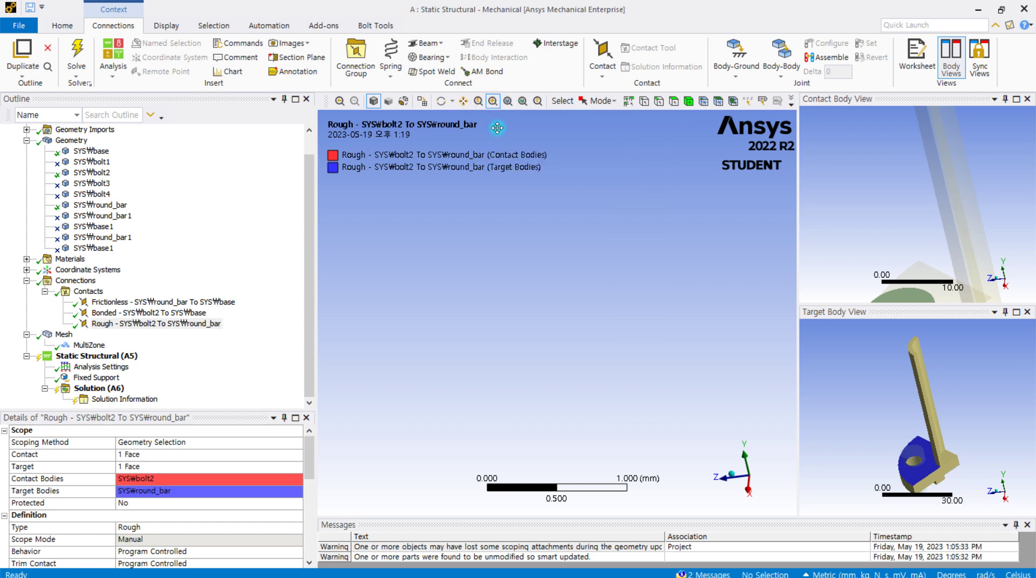
- Review the Analysis Settings and the Fixed Support of the static structural analysis on the fitted model
left_click(509, 102)
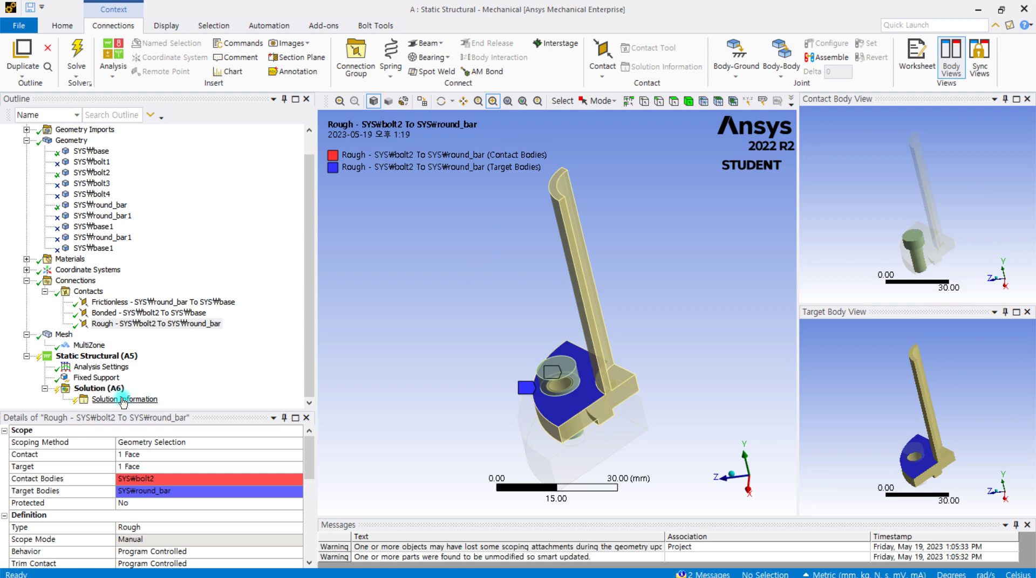
left_click(86, 367)
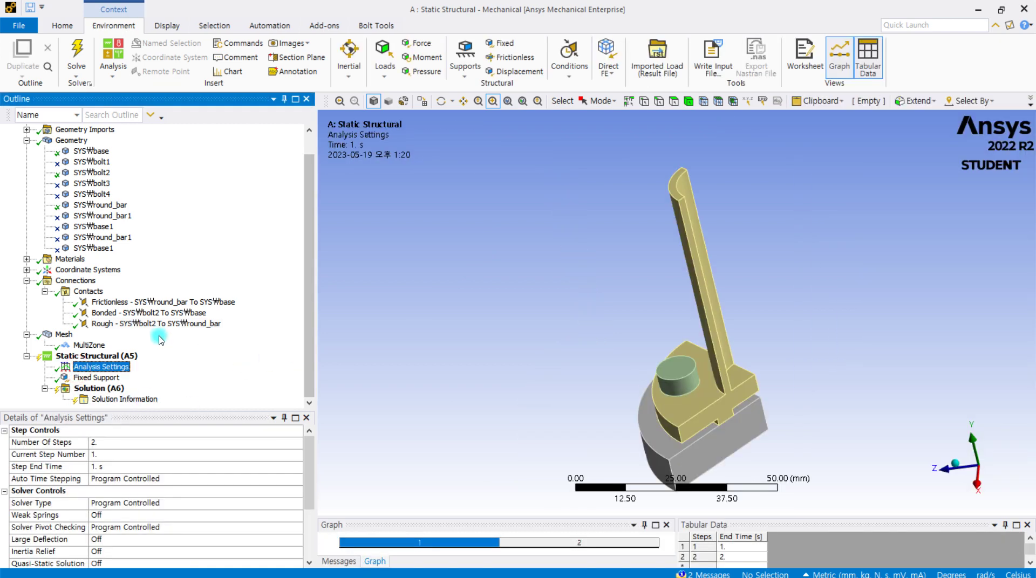
left_click(116, 380)
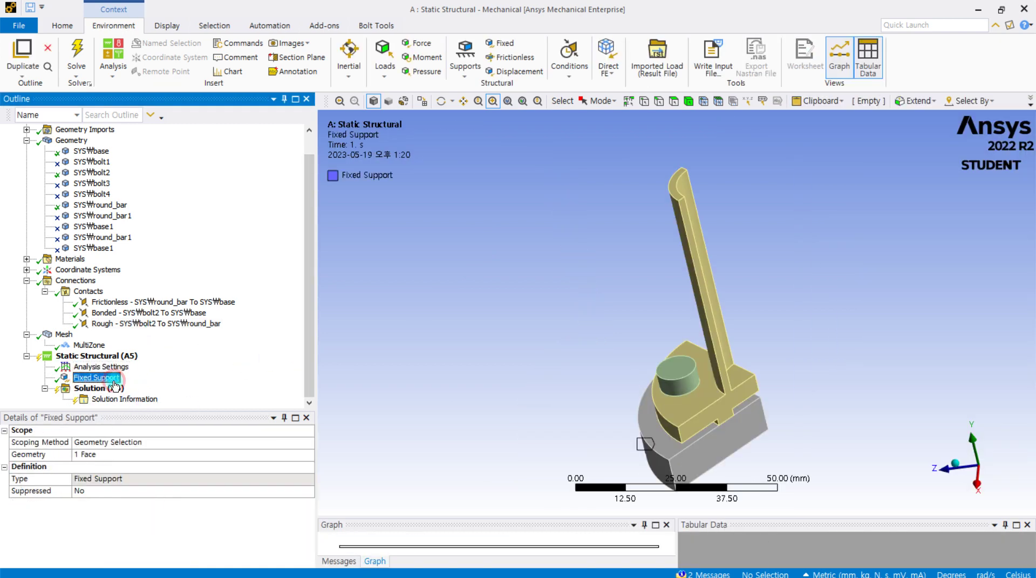
middle_click_drag(559, 358, 562, 324)
scroll(719, 340, "up", 2)
middle_click_drag(640, 306, 676, 412)
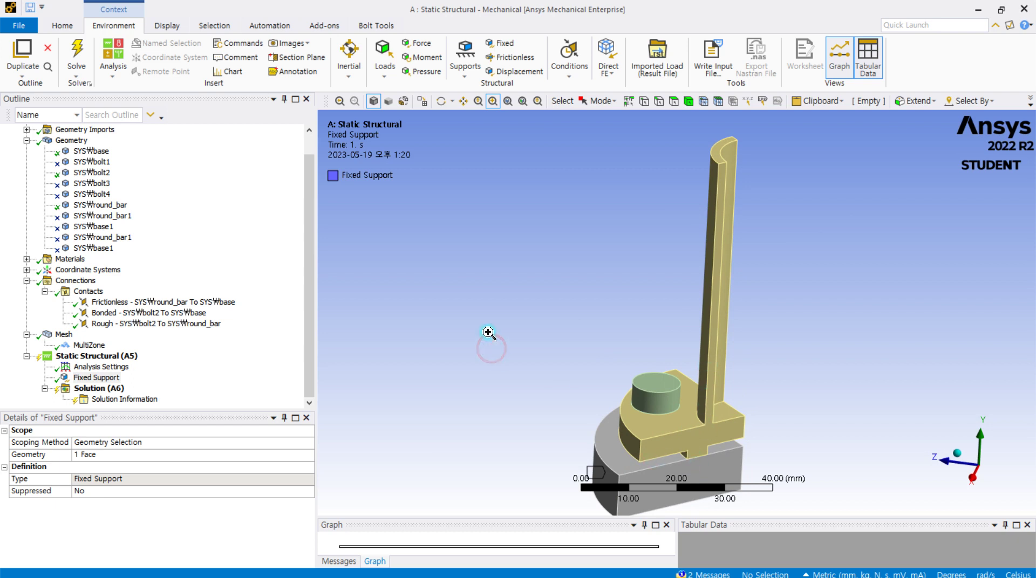
- Insert a Symmetry object under Model (A4)
scroll(135, 188, "up", 2)
left_click(59, 141)
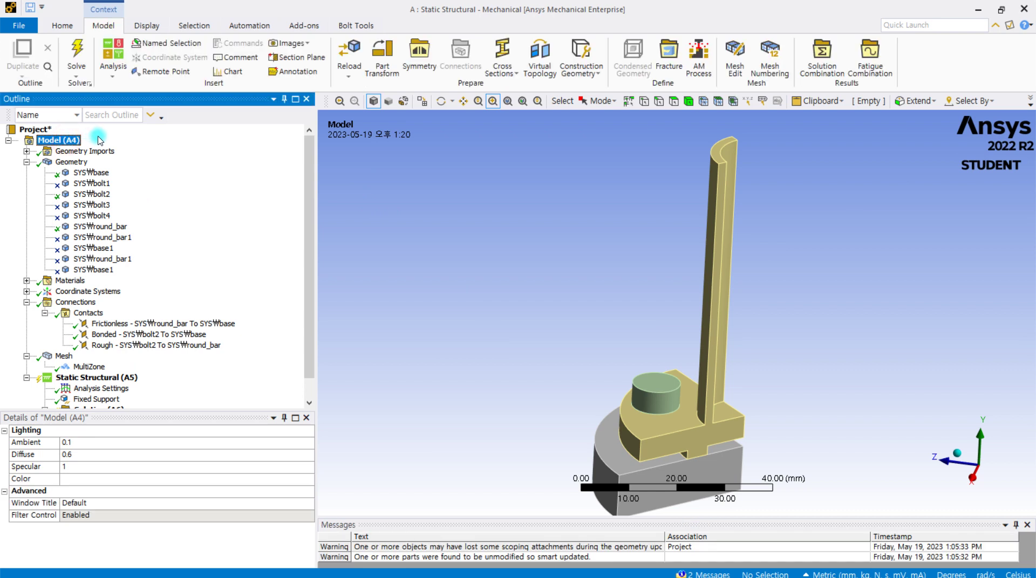
left_click(419, 68)
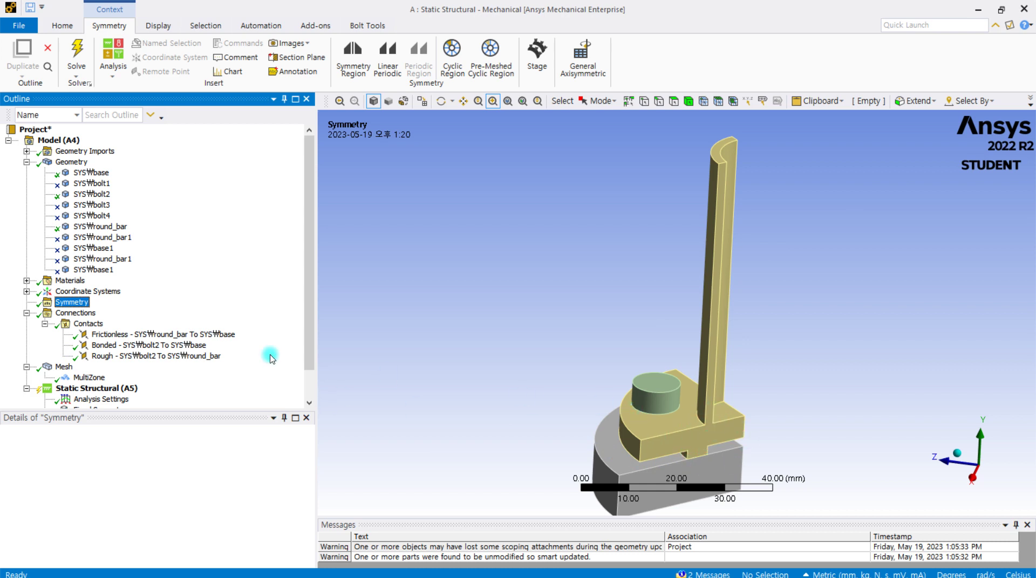
- Insert a new Cartesian coordinate system under Coordinate Systems alongside the global one
left_click(26, 291)
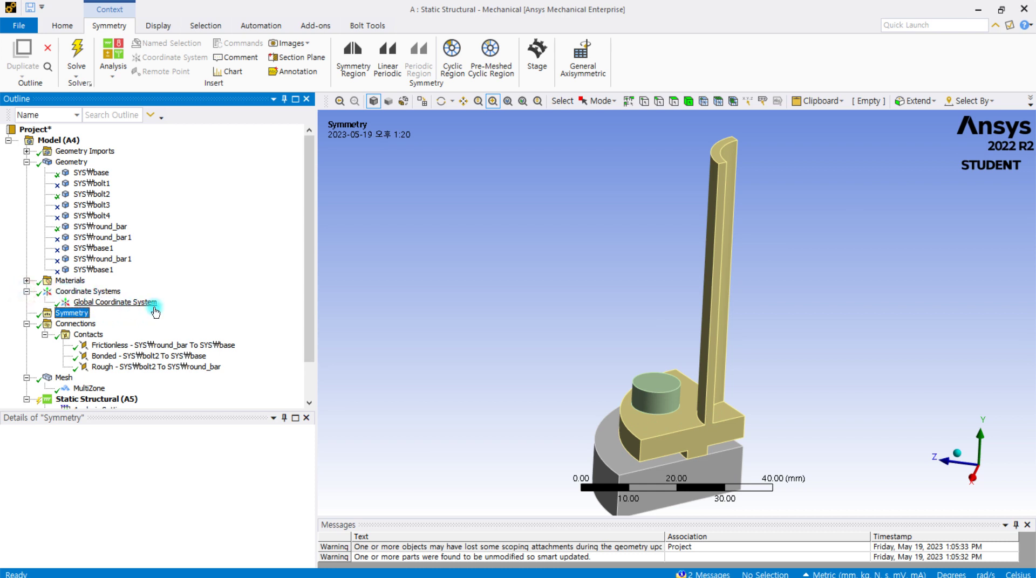
left_click(92, 294)
right_click(94, 296)
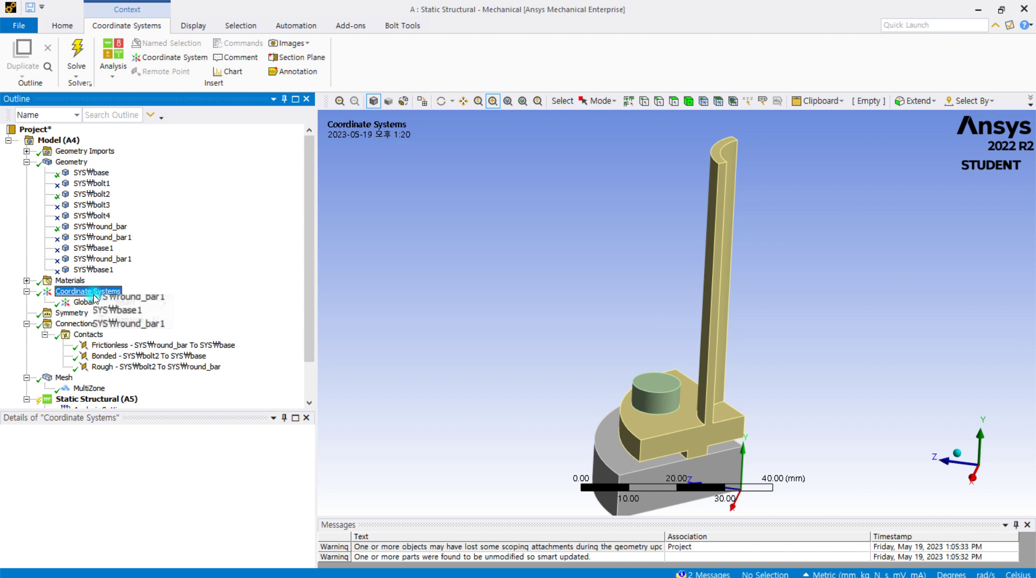
mouse_move(168, 306)
left_click(228, 304)
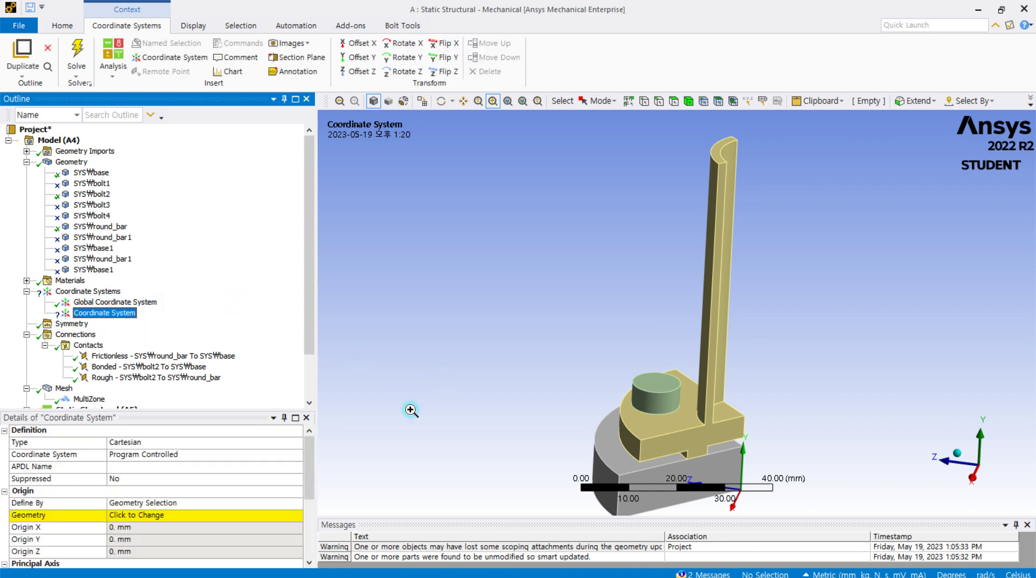
- Place the origin of the new coordinate system on the flat cut face of round_bar by geometry selection
scroll(233, 494, "down", 3)
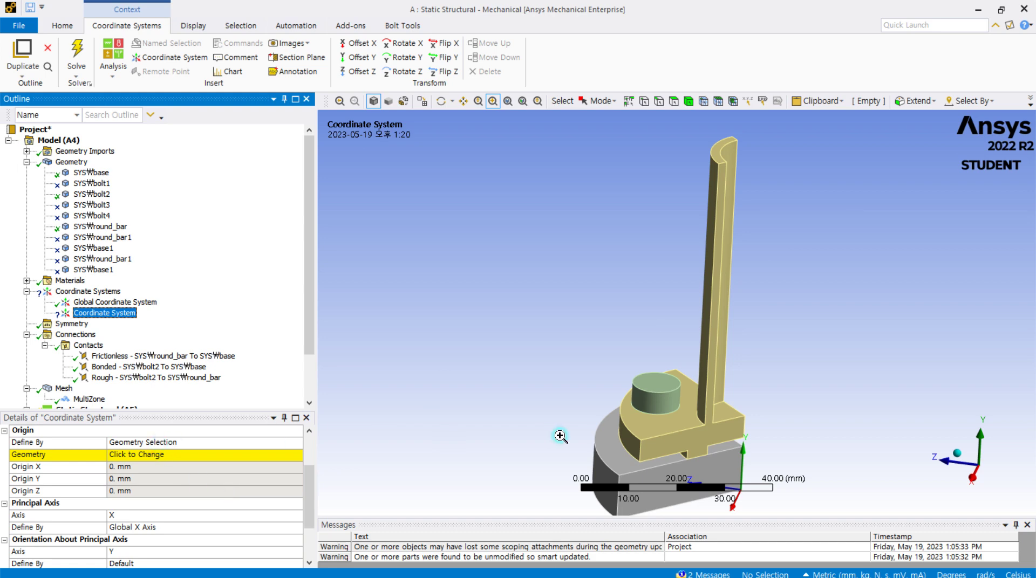
left_click(148, 454)
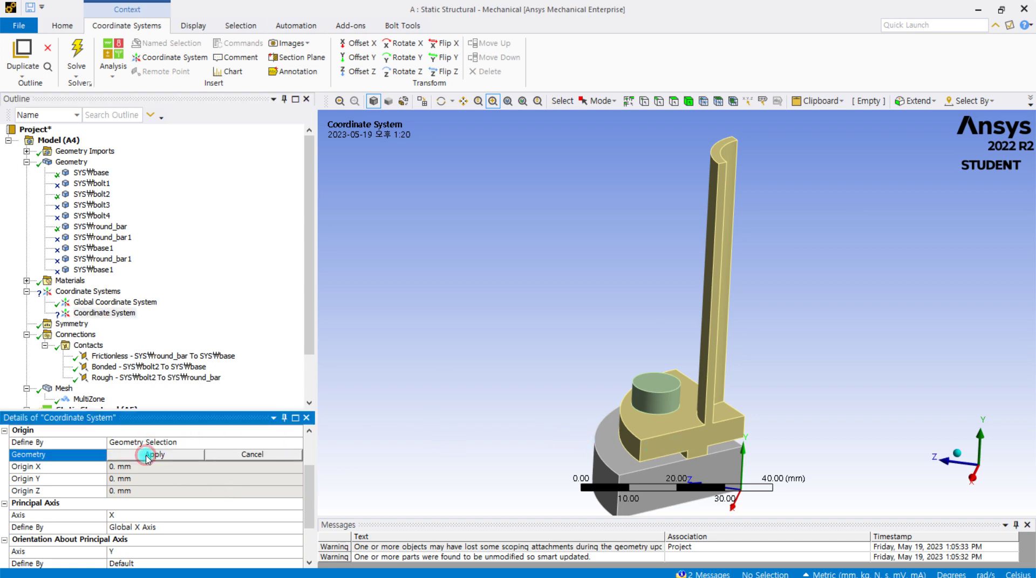
left_click(674, 107)
left_click(692, 438)
left_click(129, 456)
middle_click_drag(723, 360, 732, 393)
middle_click_drag(683, 371, 555, 411)
scroll(147, 516, "down", 2)
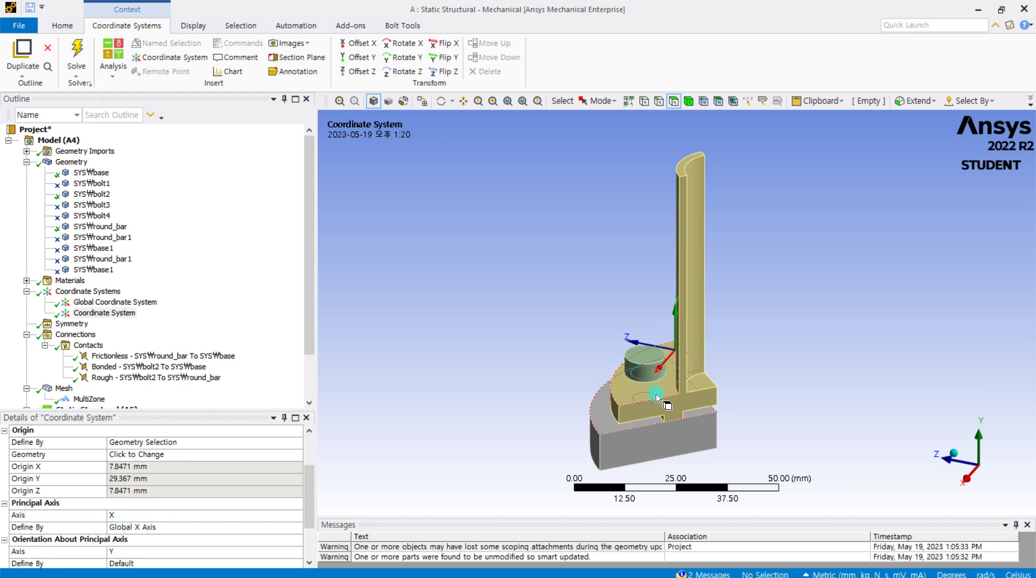
- Define the coordinate system's principal X axis by geometry selection, using the straight upper edge of the round_bar flange on the cut face
left_click(658, 101)
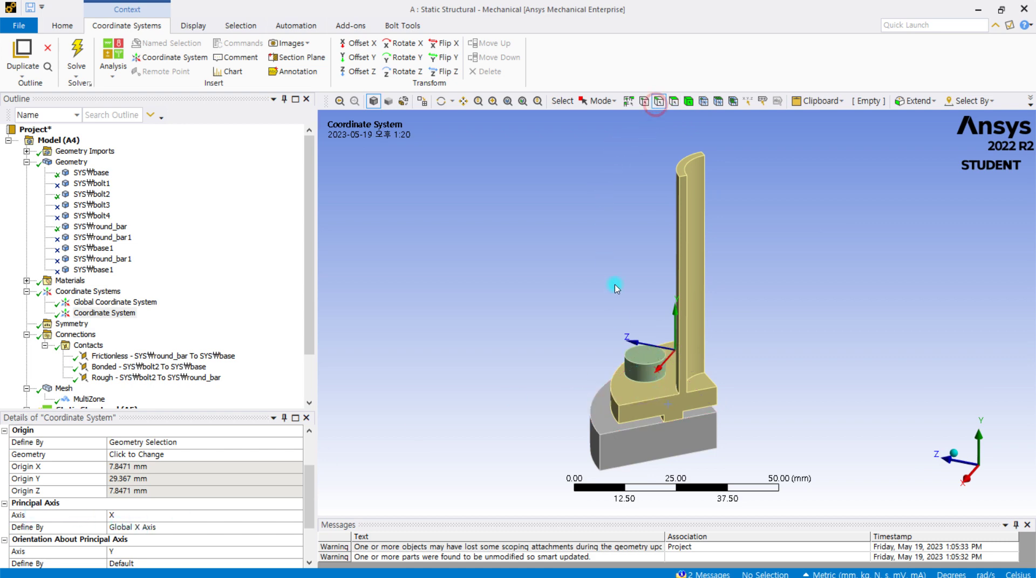
left_click(640, 405)
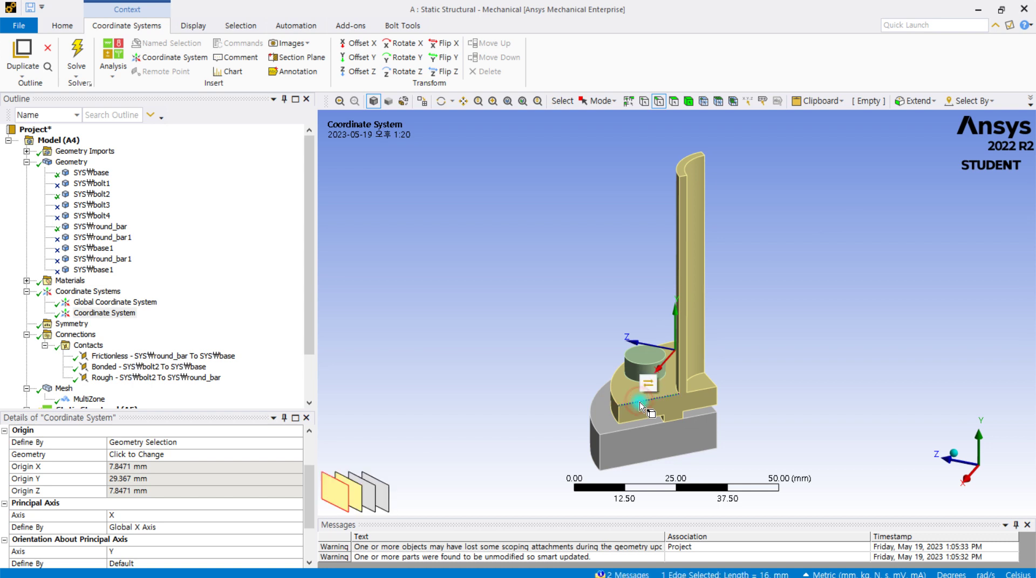
left_click(160, 531)
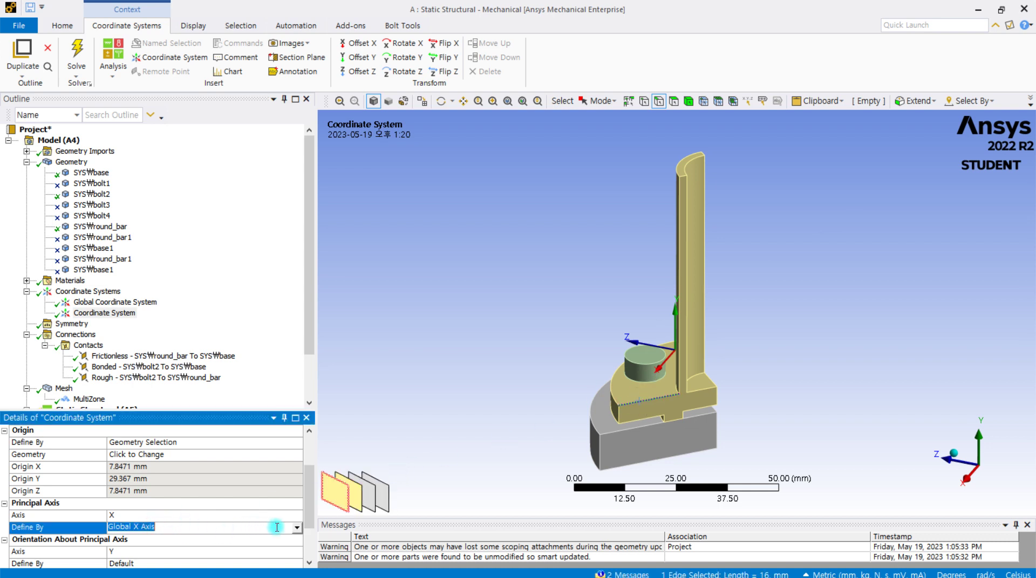
left_click(298, 528)
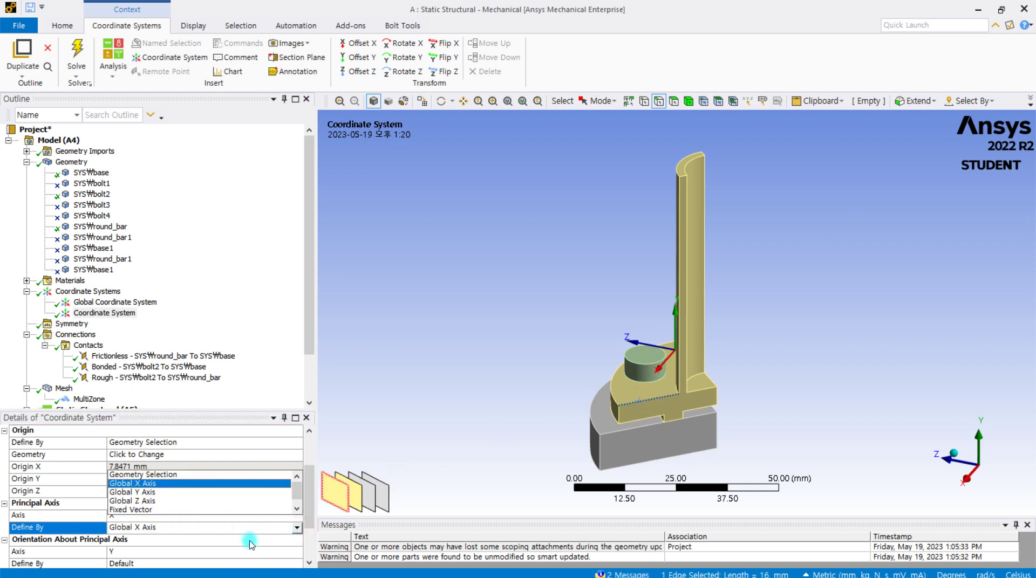
left_click(173, 474)
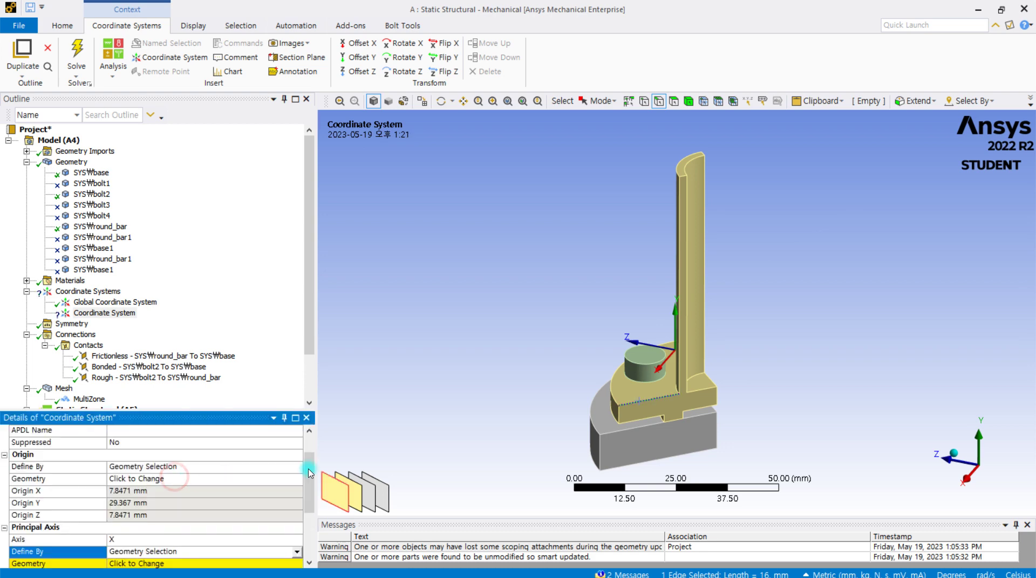
left_click(636, 406)
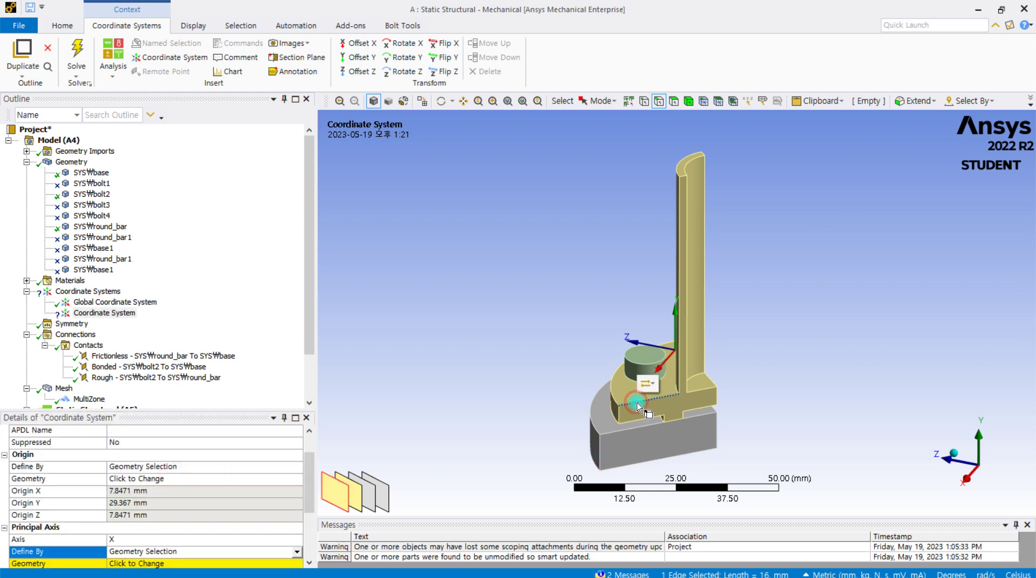
left_click(153, 563)
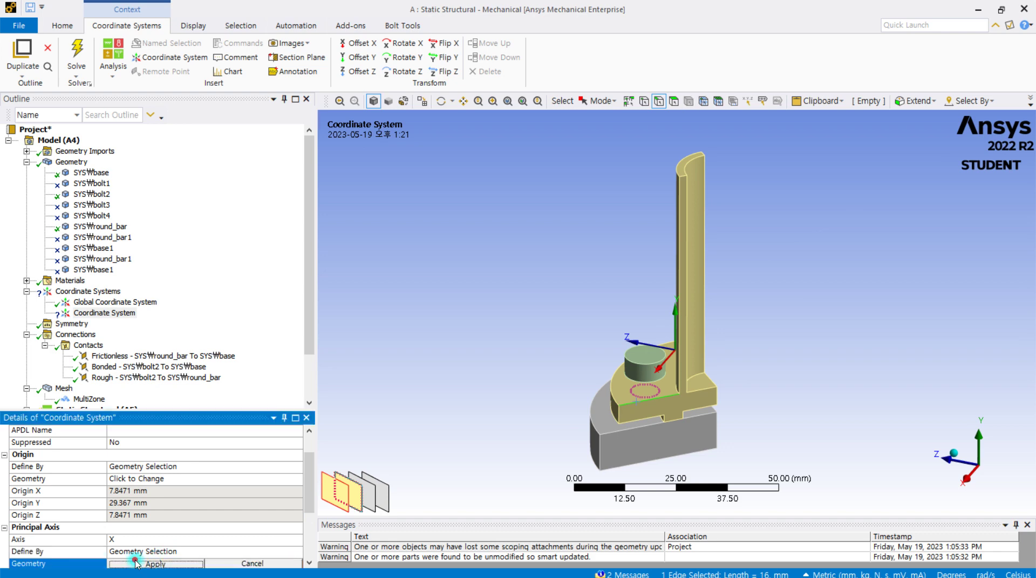
left_click(125, 564)
scroll(705, 313, "up", 2)
scroll(705, 312, "up", 3)
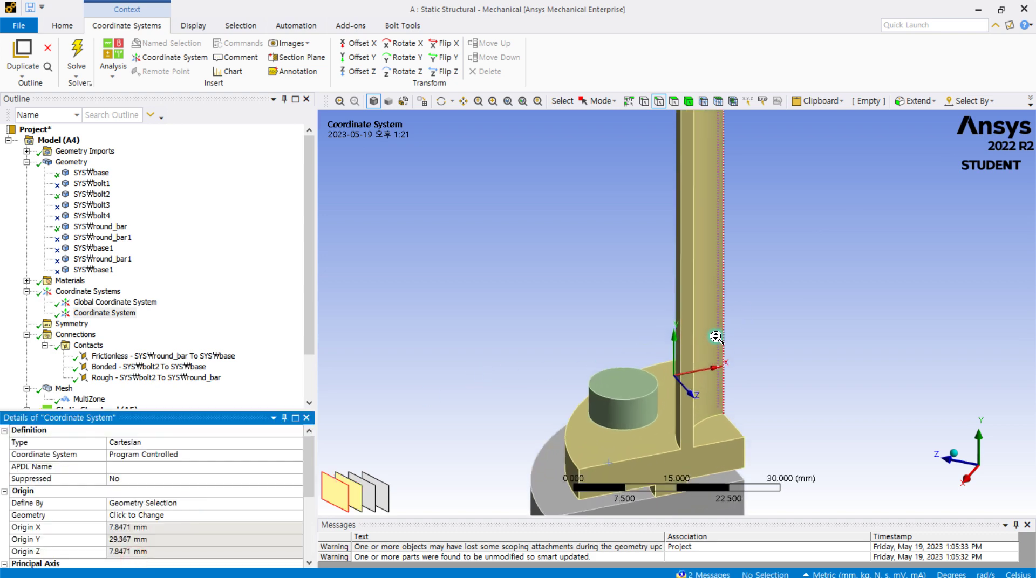
- Add a Symmetry Region under the Symmetry object
middle_click_drag(719, 423, 617, 399)
scroll(678, 423, "down", 1)
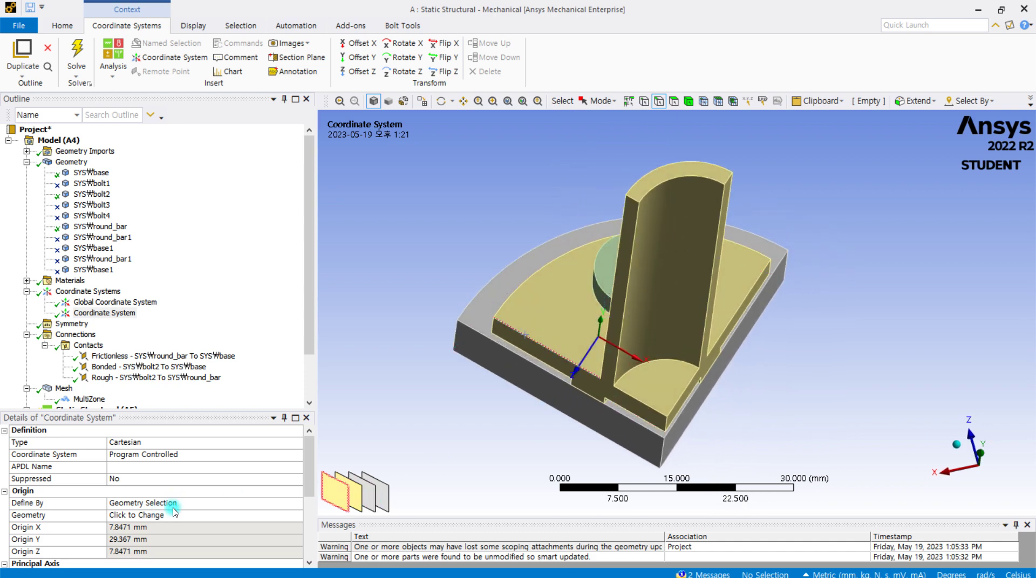
scroll(585, 380, "down", 2)
middle_click_drag(587, 375, 566, 338)
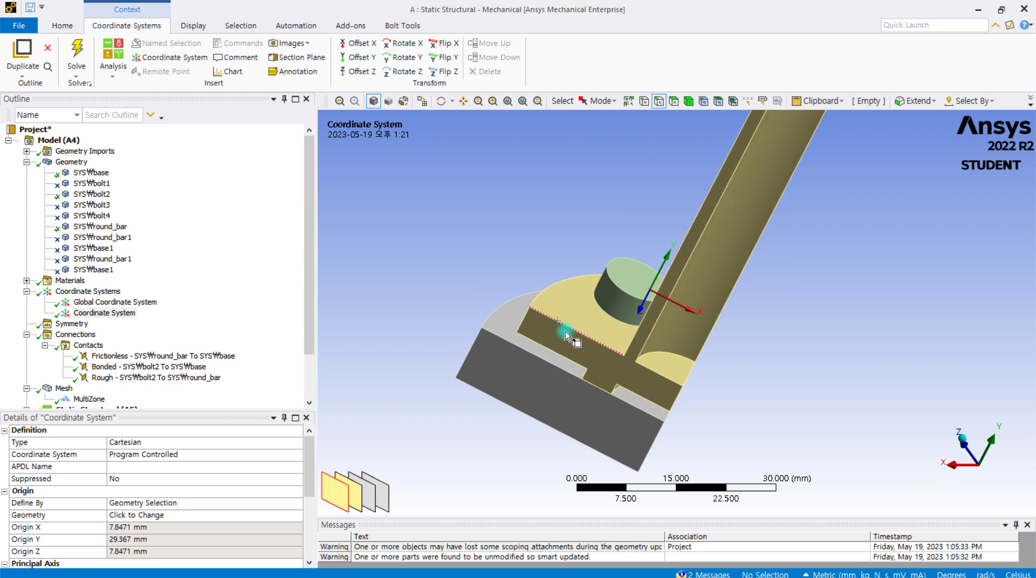
left_click(72, 323)
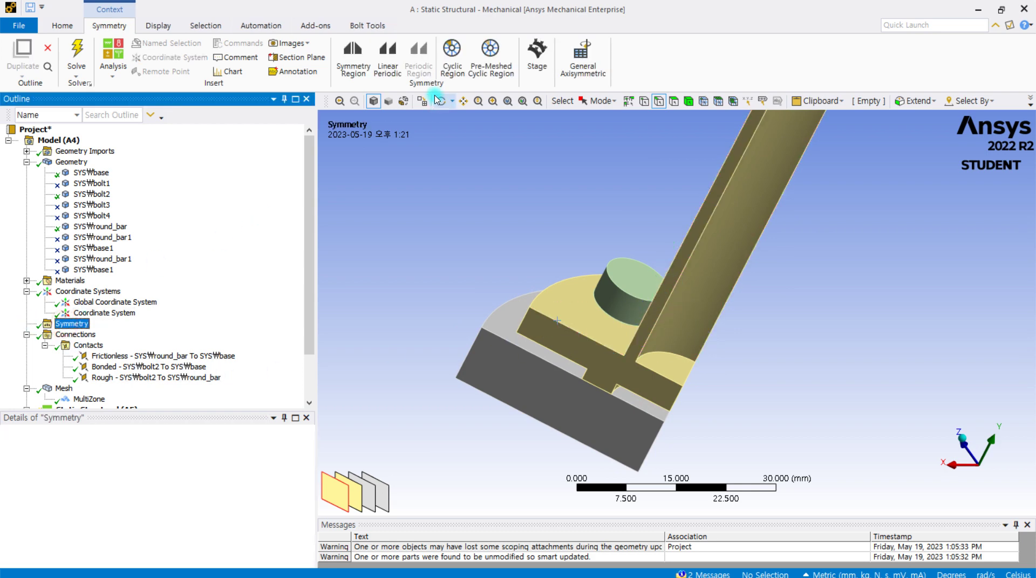
left_click(353, 60)
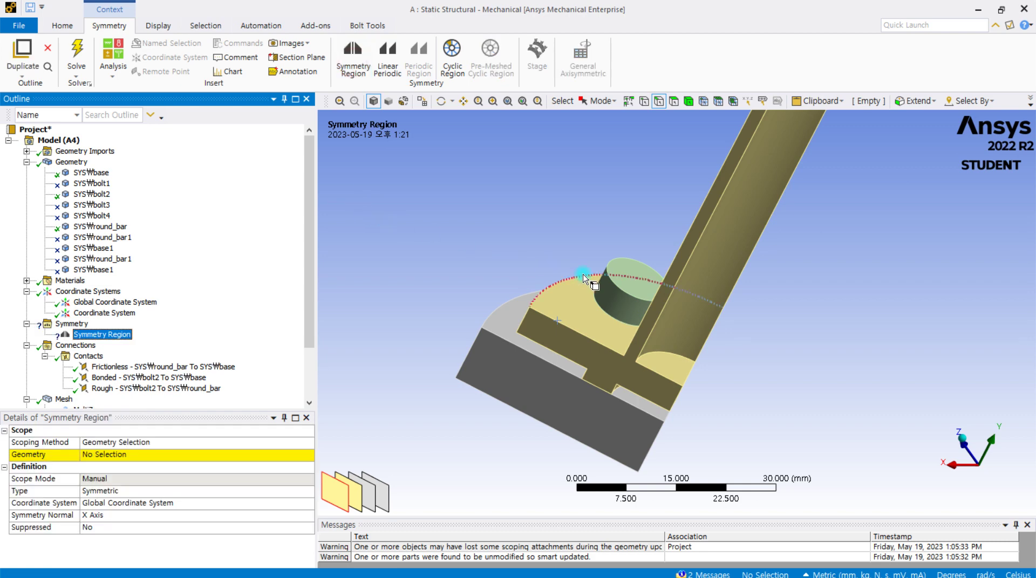
- Scope the symmetry region to the two coplanar cut faces of round_bar and base on one side of the quarter model
left_click(644, 343)
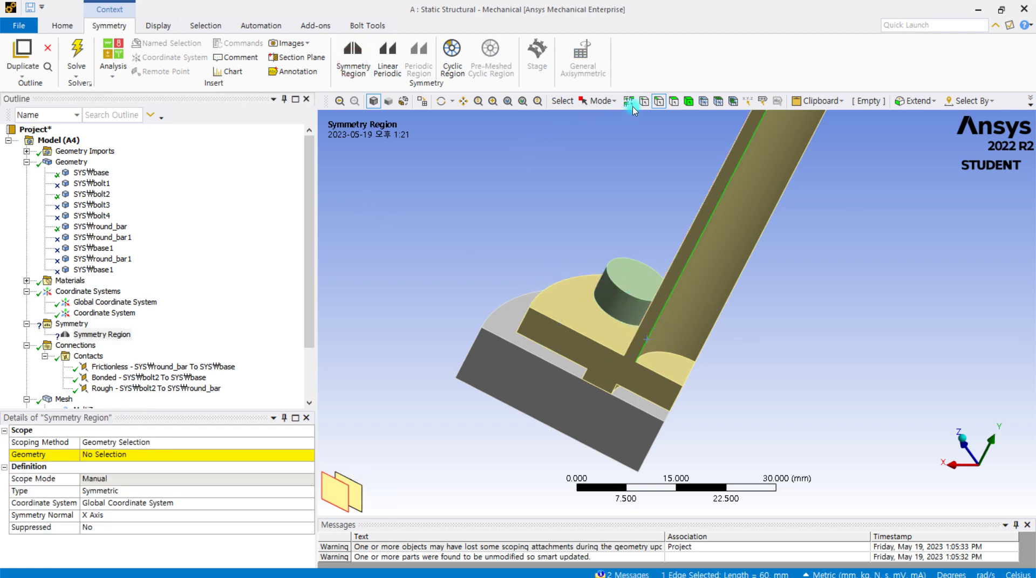
left_click(673, 102)
left_click(610, 371)
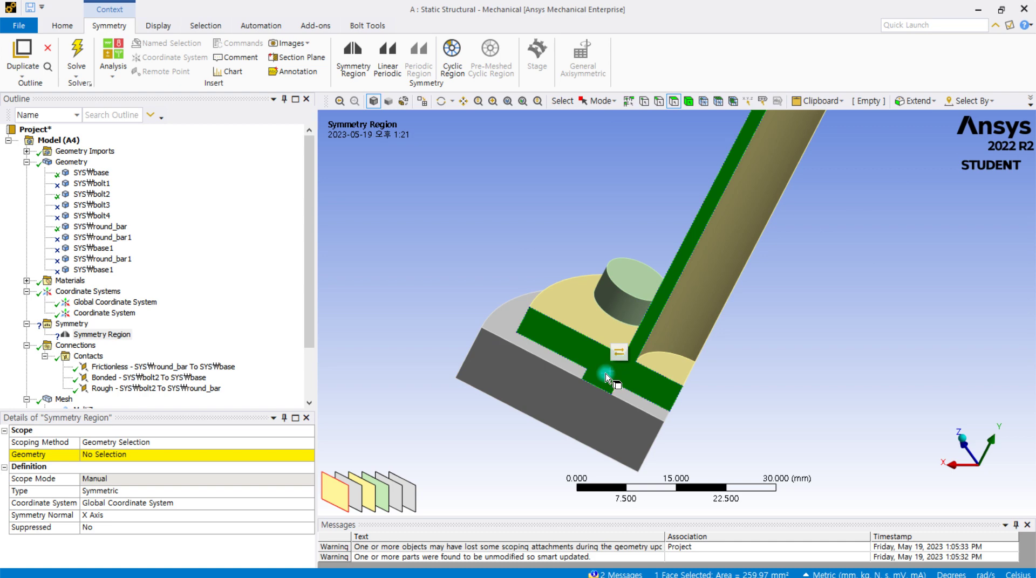
left_click(543, 424, "ctrl")
left_click(121, 455)
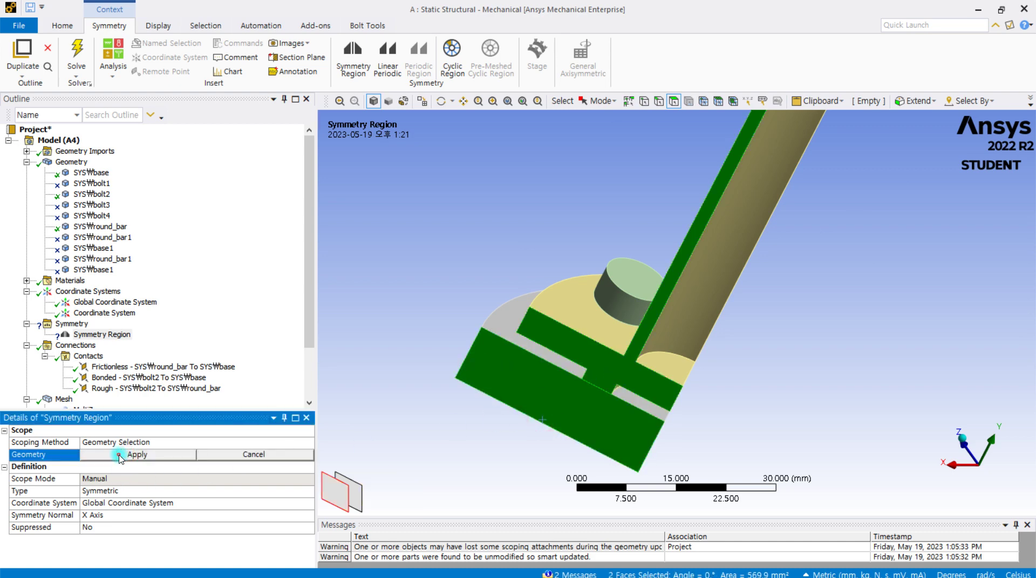
left_click(121, 458)
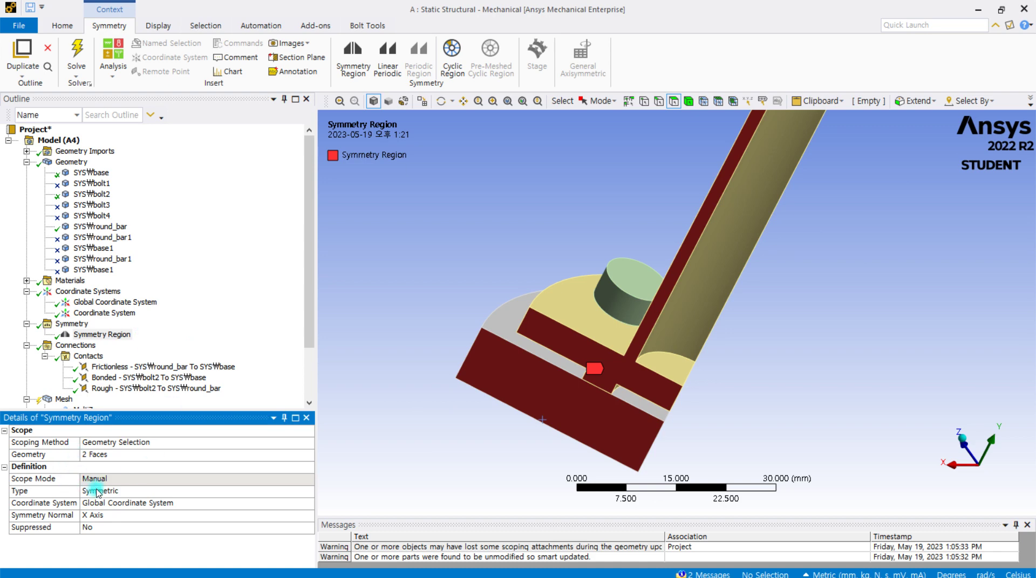
- Set the symmetry region's coordinate system to the local Coordinate System and its symmetry normal to Z Axis
left_click(94, 504)
left_click(307, 502)
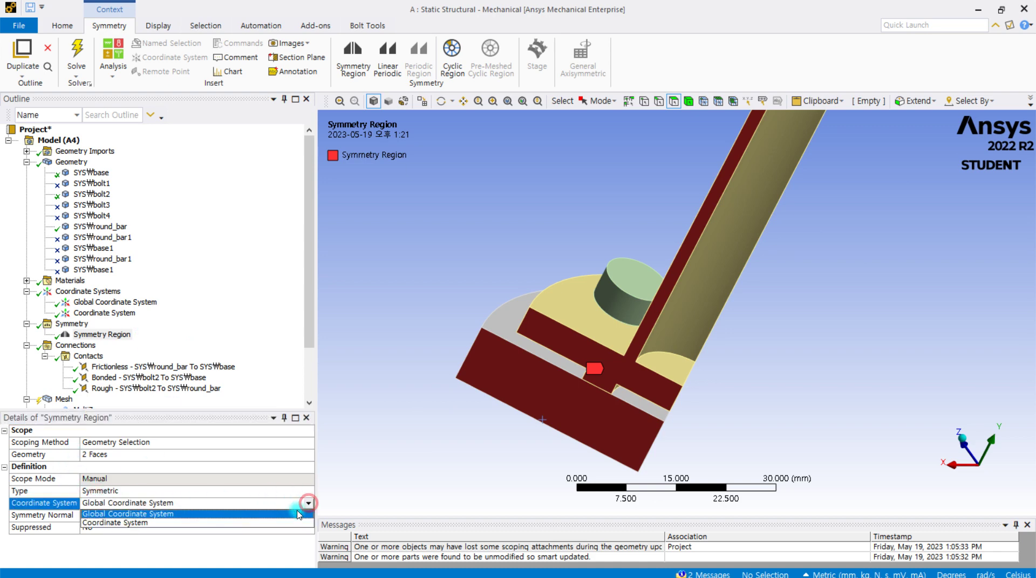
left_click(243, 523)
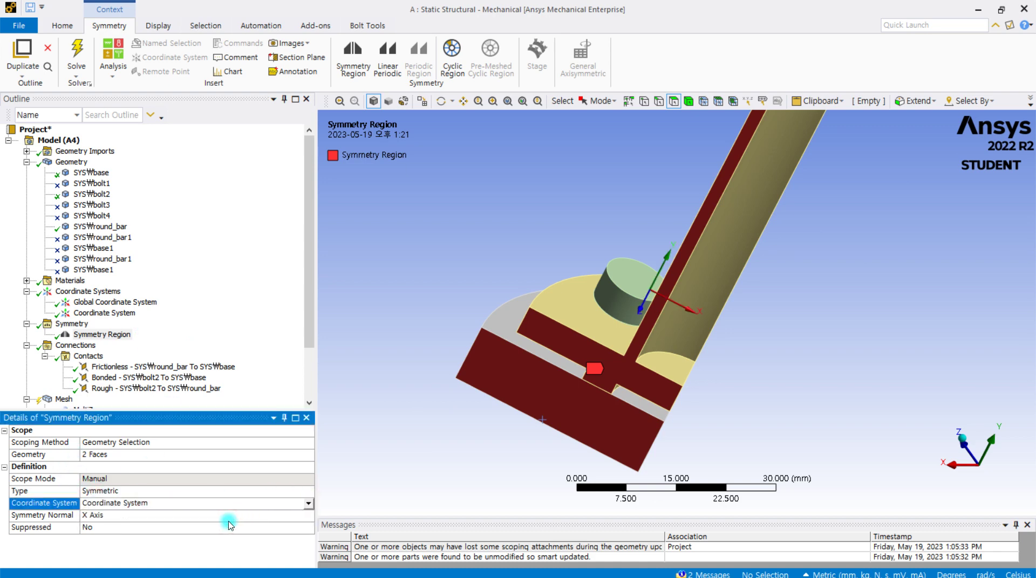
middle_click_drag(546, 405, 467, 389)
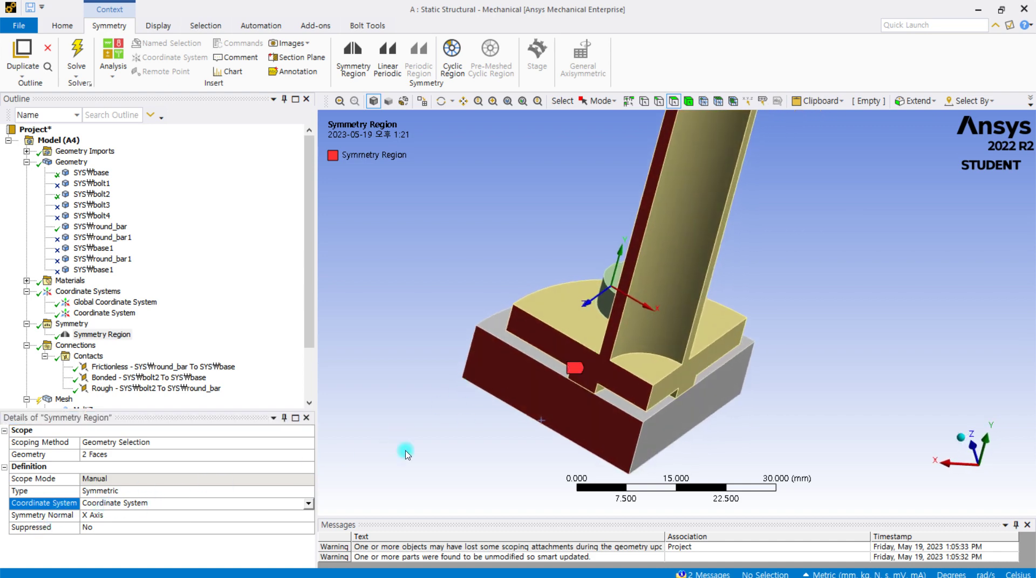
left_click(155, 516)
left_click(308, 515)
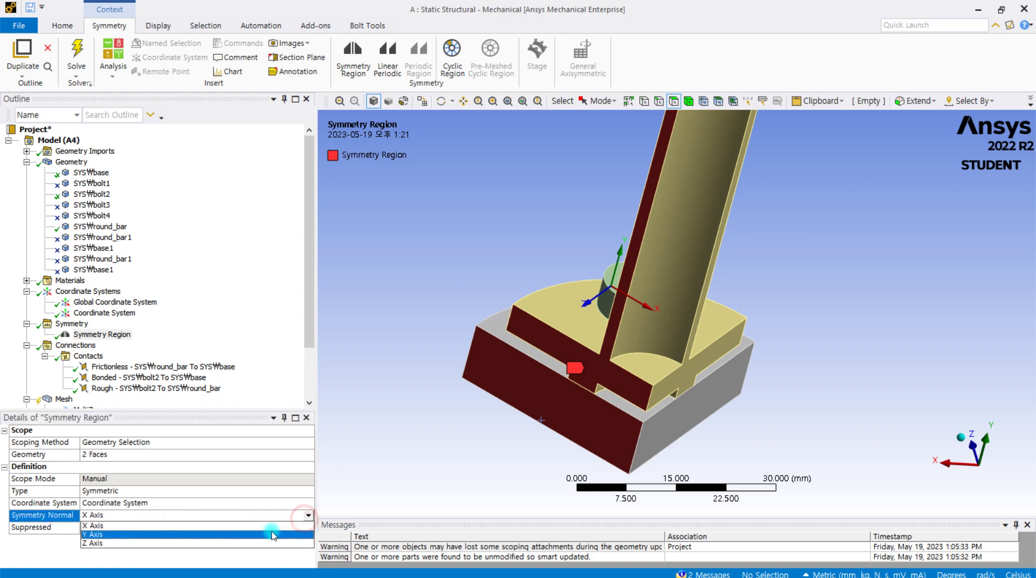
left_click(247, 543)
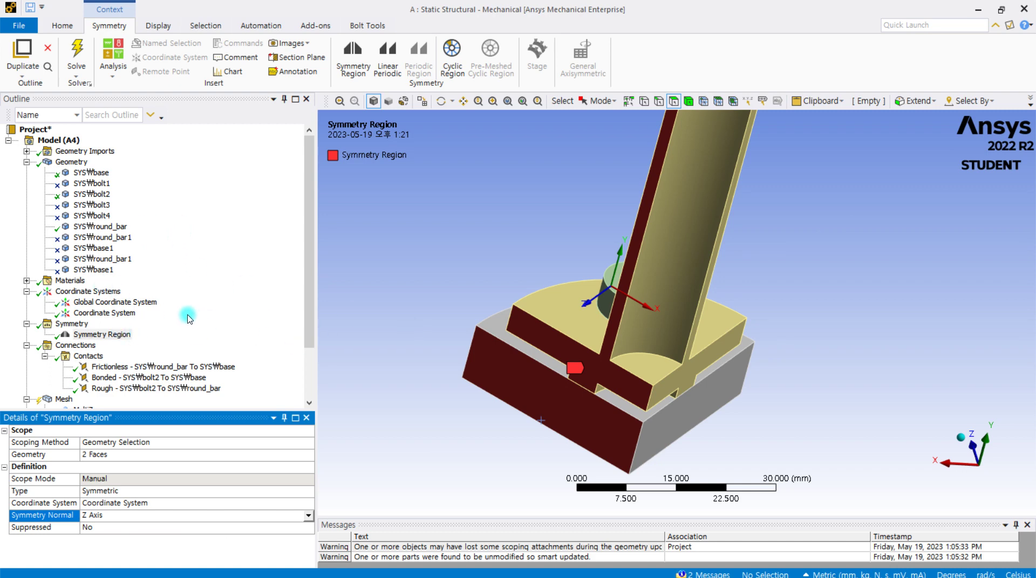
- Open the Analysis Settings of the static structural analysis
scroll(83, 357, "down", 2)
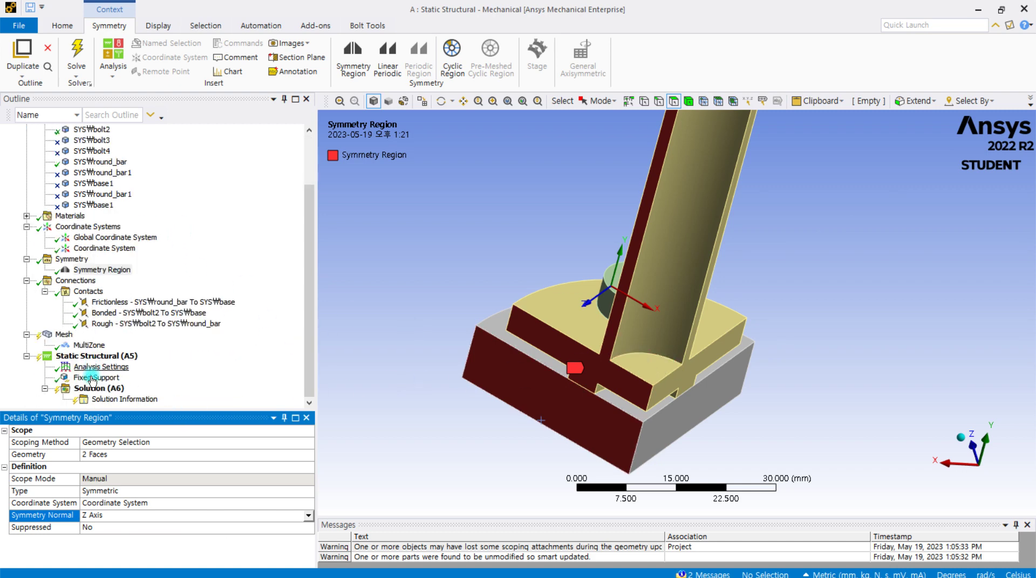
left_click(83, 379)
left_click(102, 368)
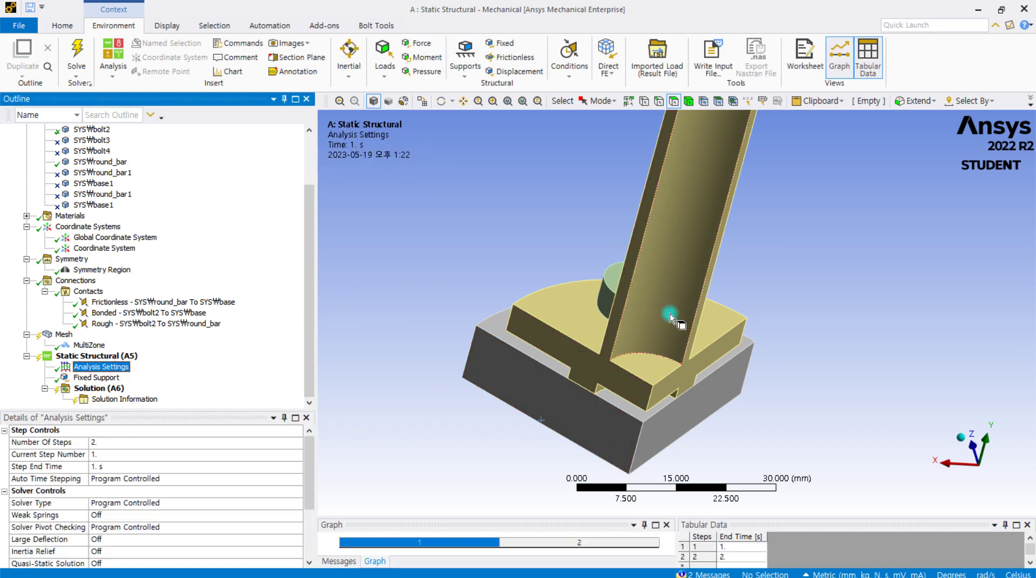
- Add a Frictionless Support on the two coplanar cut faces of round_bar and base on the model's other cut side
left_click(517, 57)
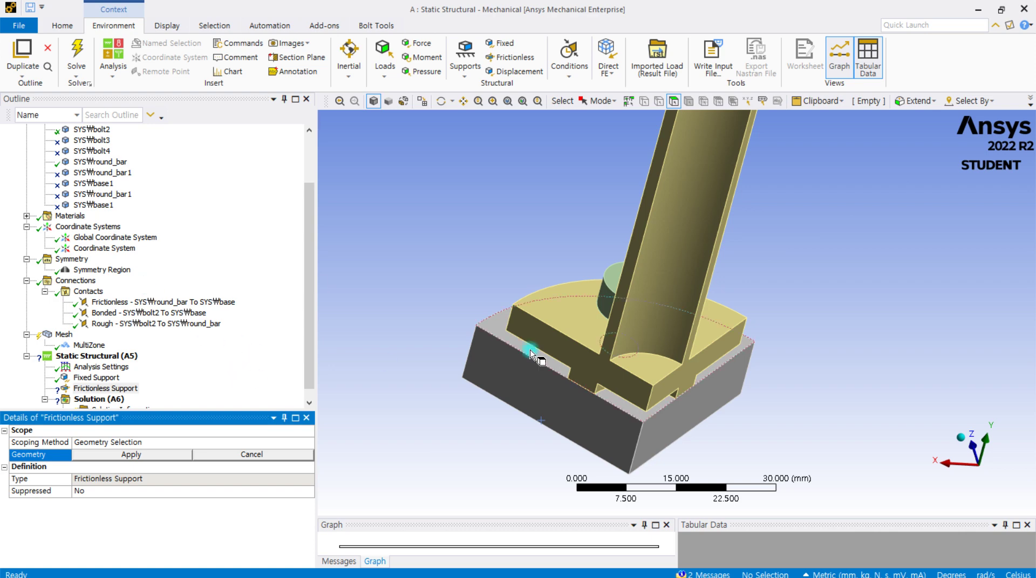
scroll(742, 349, "up", 2)
left_click(696, 384)
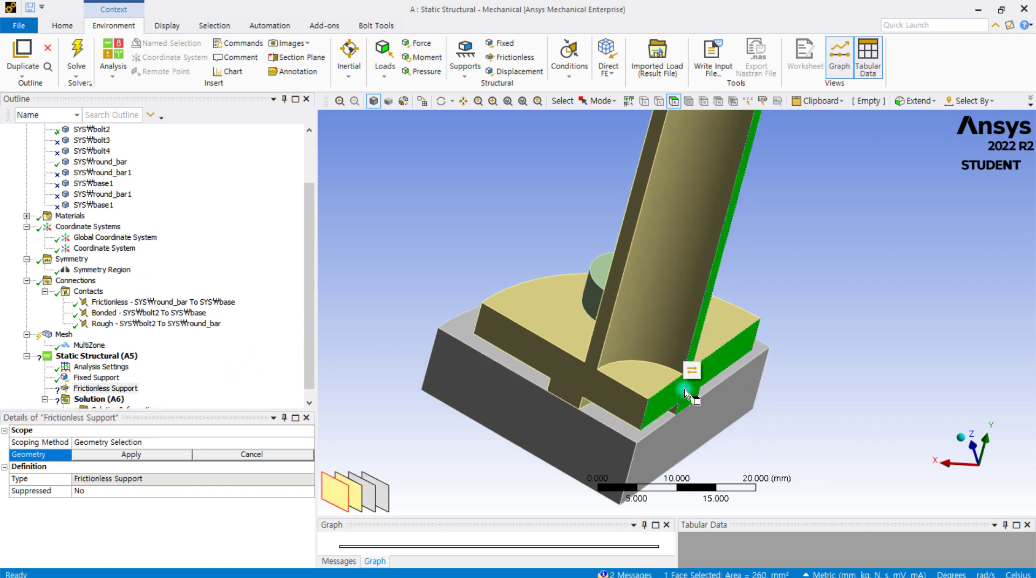
left_click(694, 423, "ctrl")
left_click(129, 447)
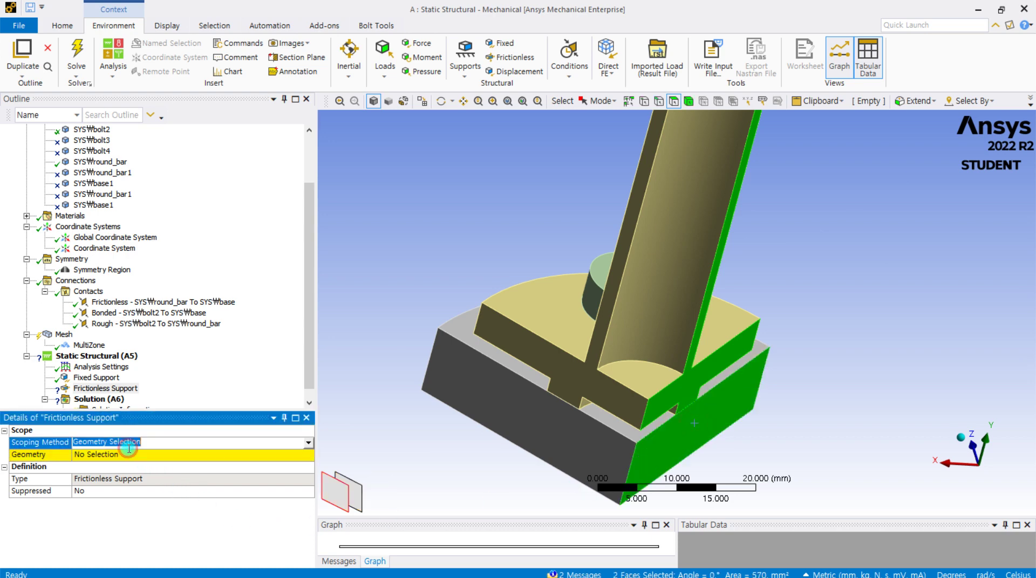
left_click(131, 458)
left_click(131, 458)
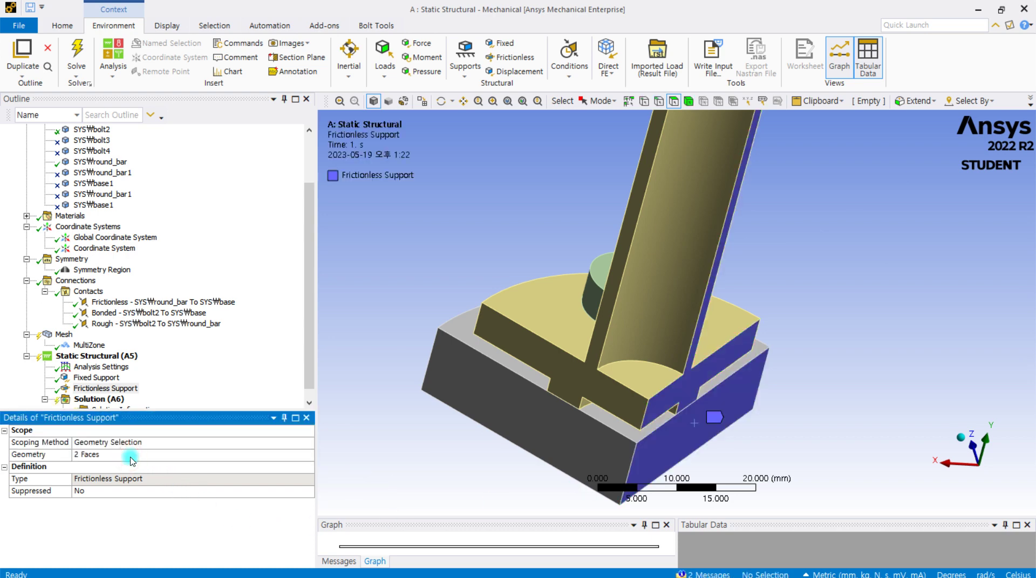
scroll(645, 411, "down", 1)
scroll(644, 411, "down", 1)
left_click(104, 389)
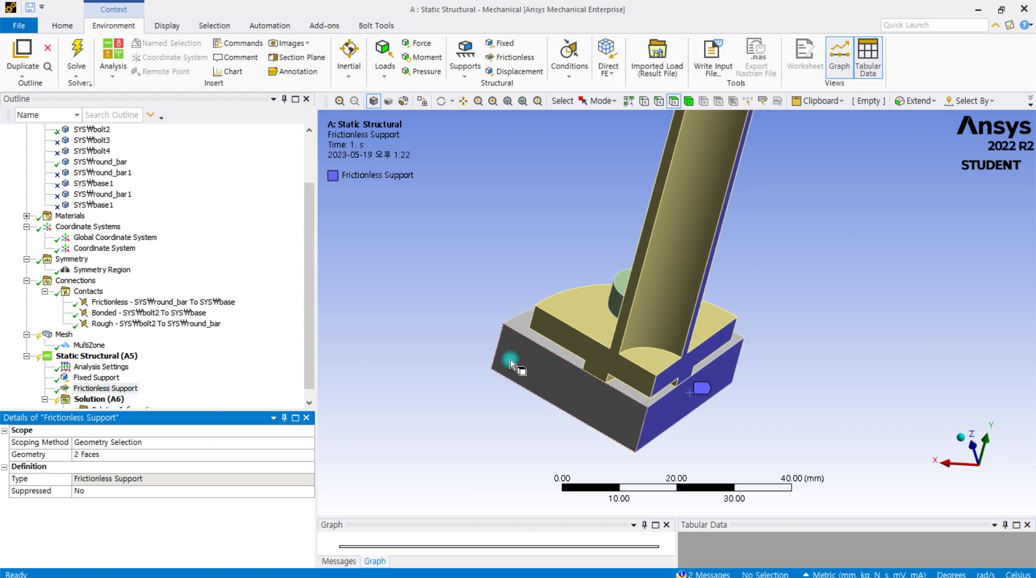
- Add a Bolt Pretension load to the static structural analysis
middle_click_drag(533, 347, 745, 313)
scroll(744, 313, "down", 2)
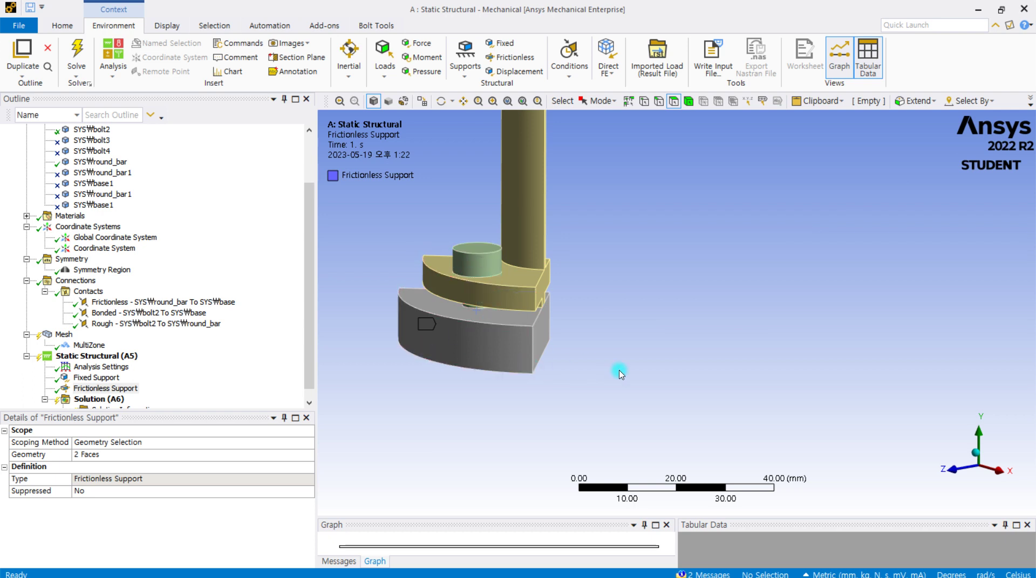
middle_click_drag(650, 381, 734, 441, "ctrl")
scroll(691, 390, "down", 1)
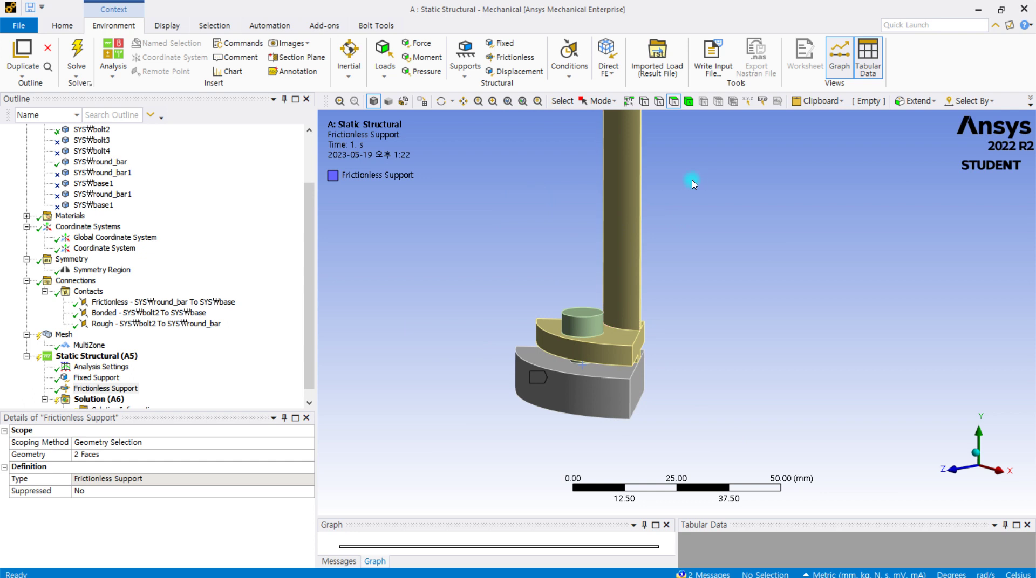
scroll(675, 339, "down", 1)
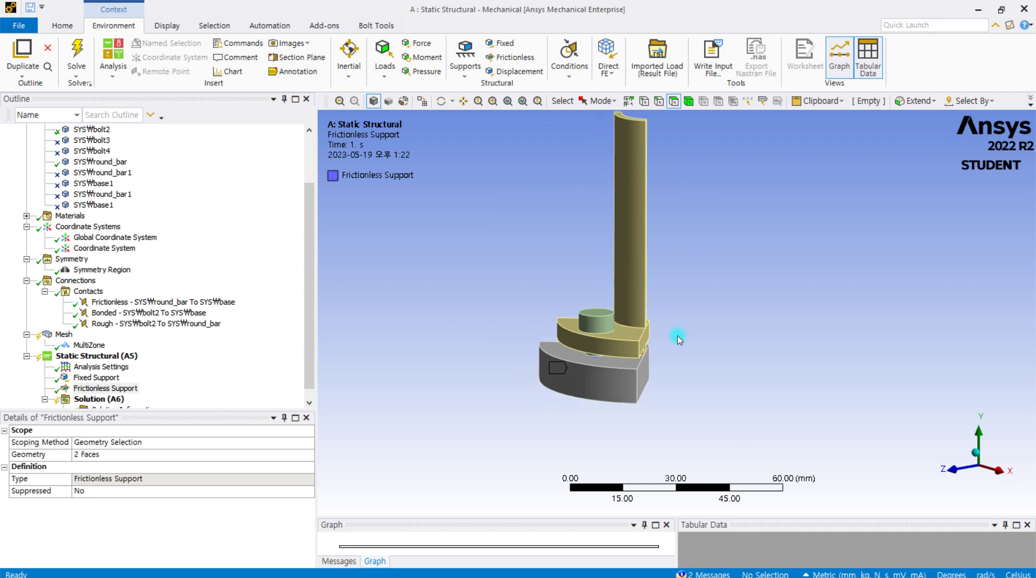
scroll(162, 345, "down", 1)
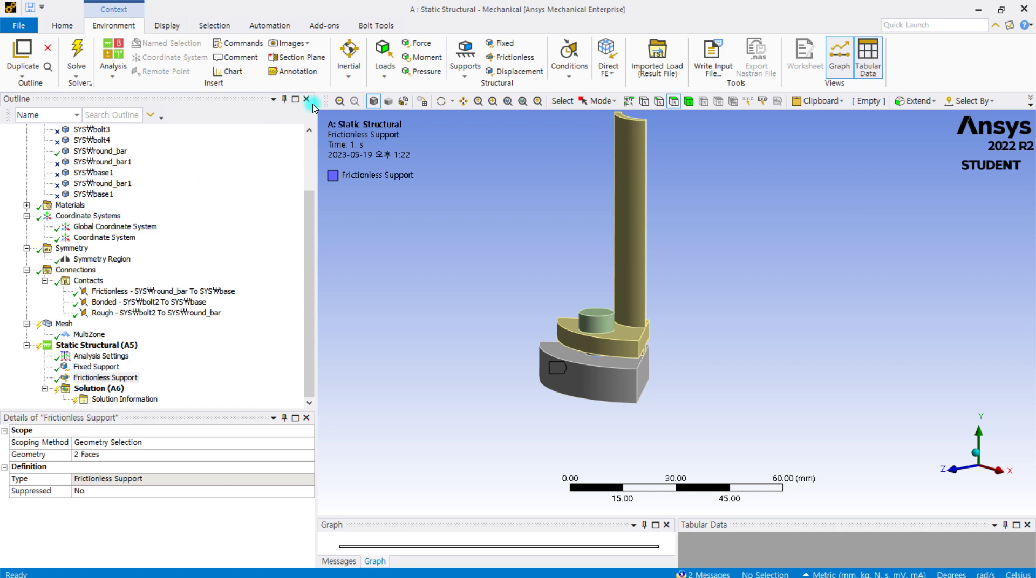
left_click(385, 60)
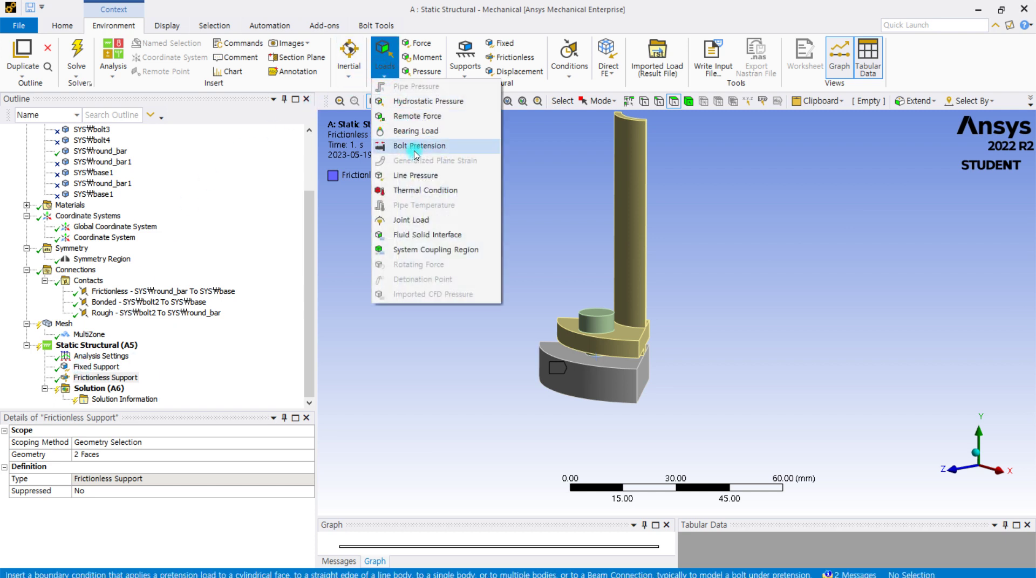
left_click(413, 146)
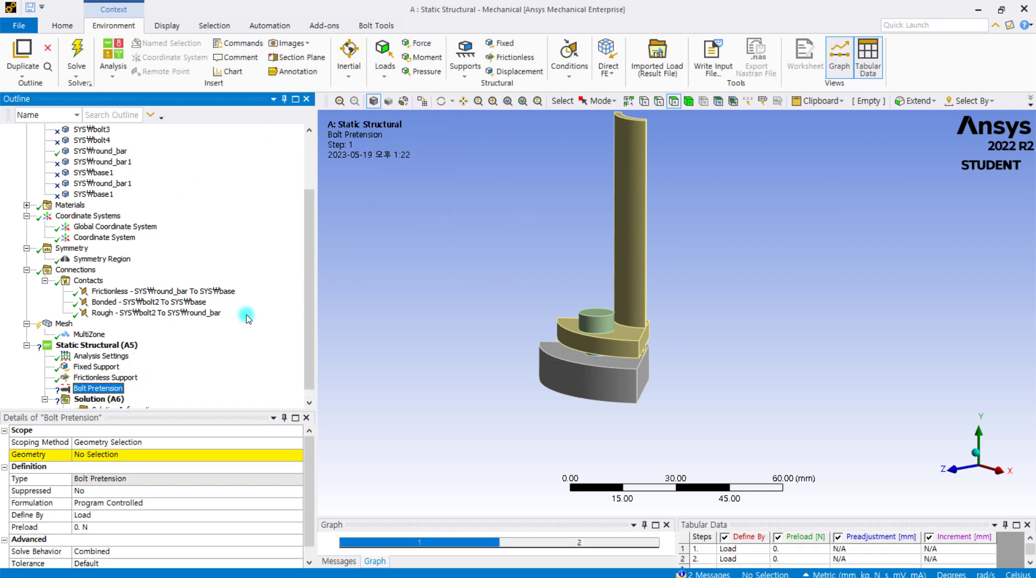
- Scope the bolt pretension to the cylindrical shank face of bolt2 between round_bar and base
middle_click_drag(541, 293, 476, 259)
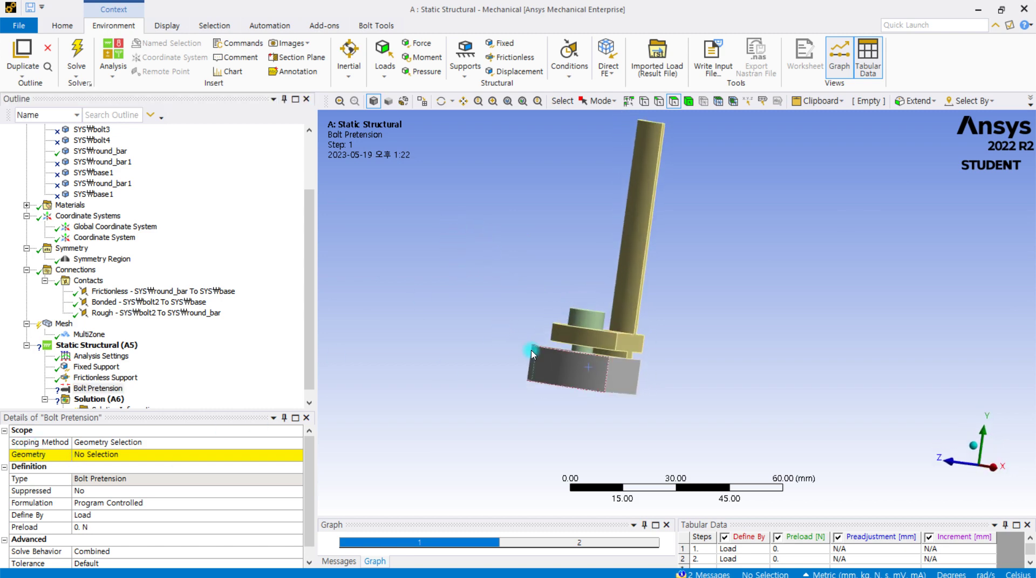
scroll(515, 350, "up", 2)
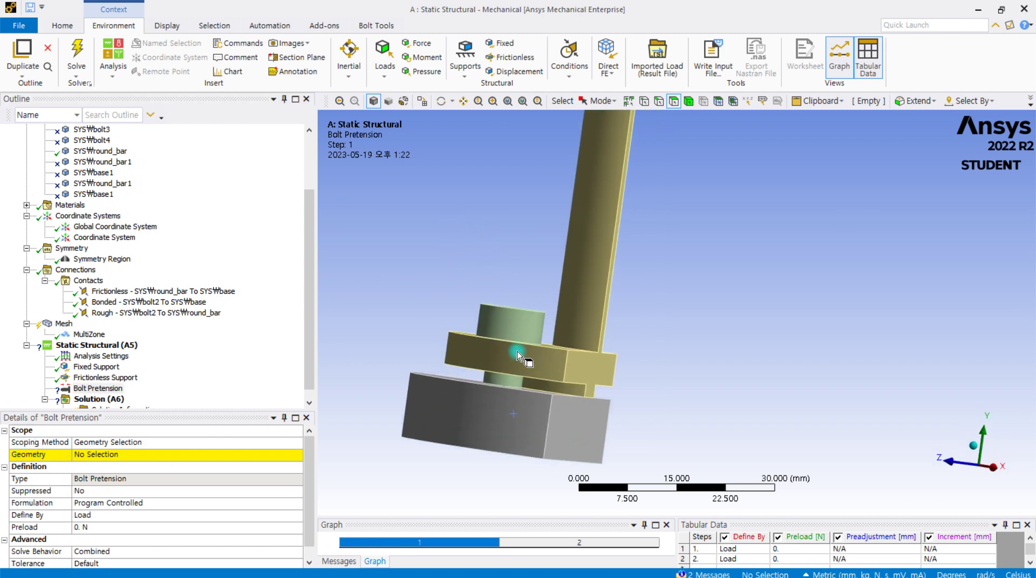
left_click(502, 381)
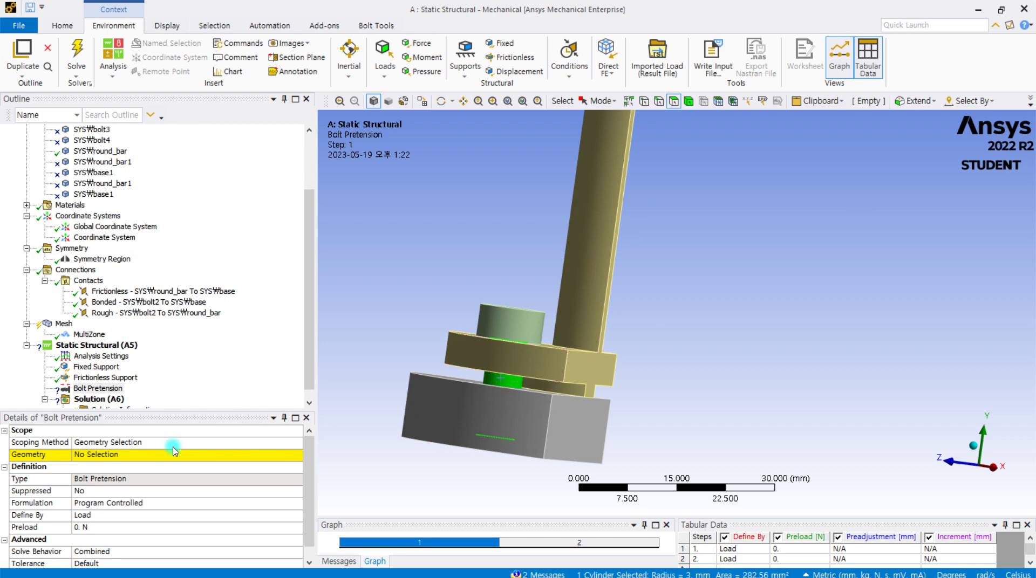
left_click(157, 455)
left_click(143, 454)
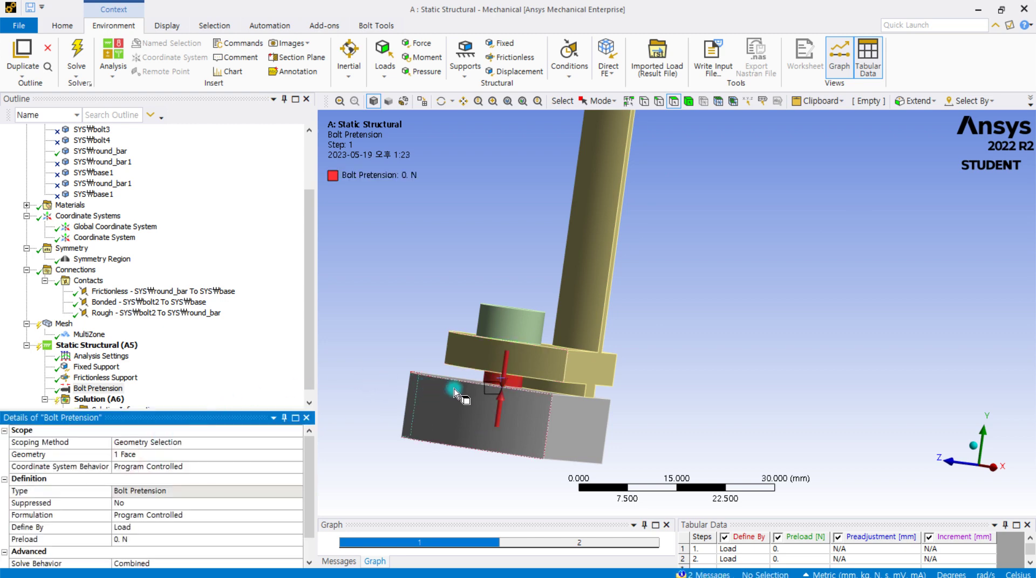
- Hide the round_bar body to expose the bolt shank carrying the pretension
left_click(572, 369)
right_click(575, 372)
left_click(574, 371)
right_click(575, 372)
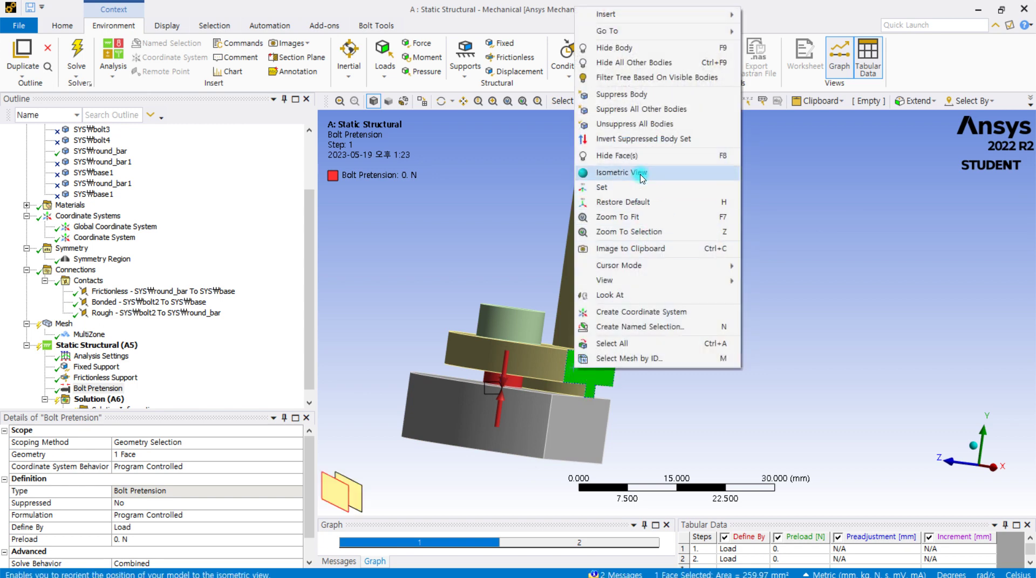
left_click(620, 56)
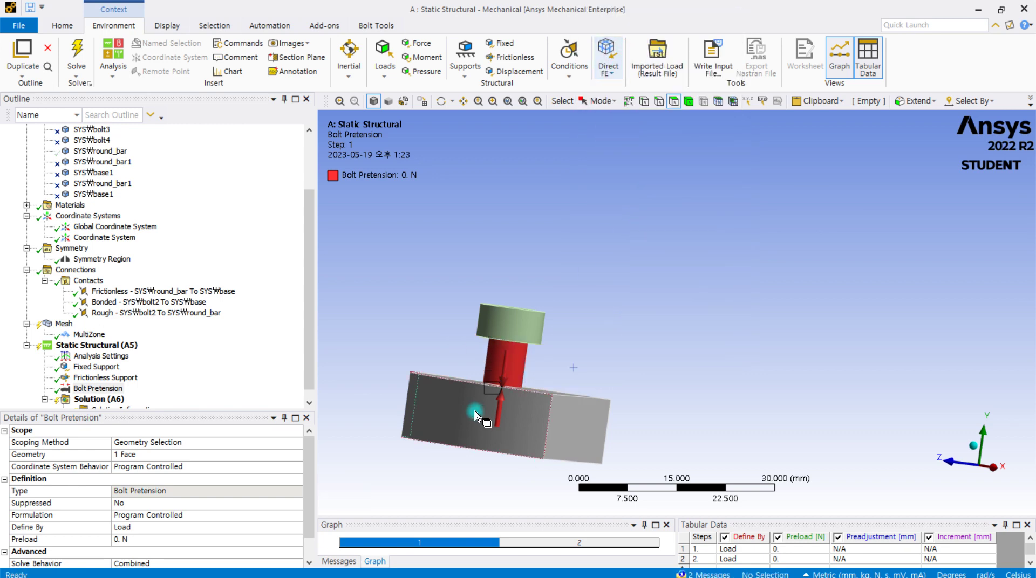
scroll(479, 410, "up", 2)
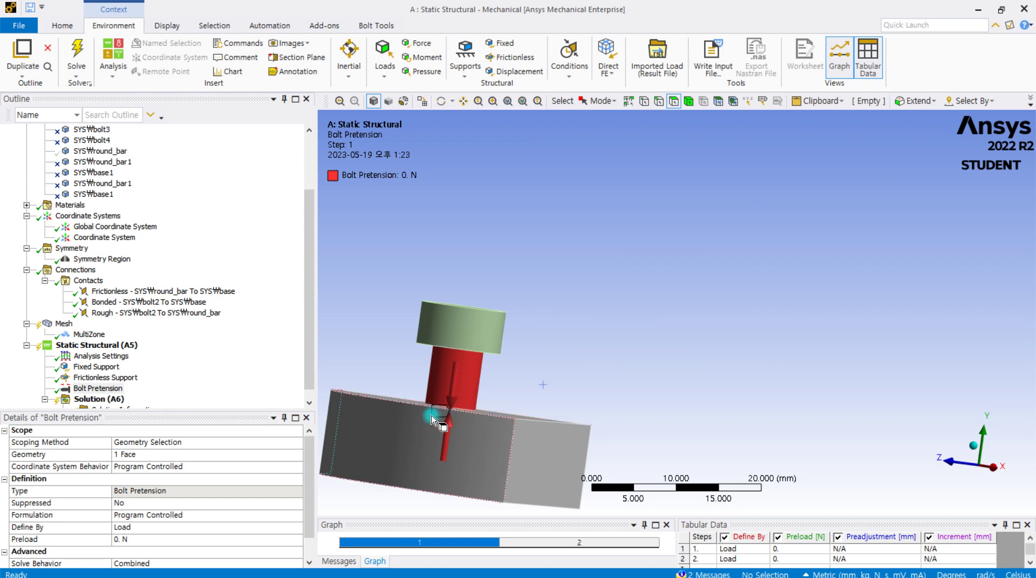
middle_click_drag(432, 418, 408, 438)
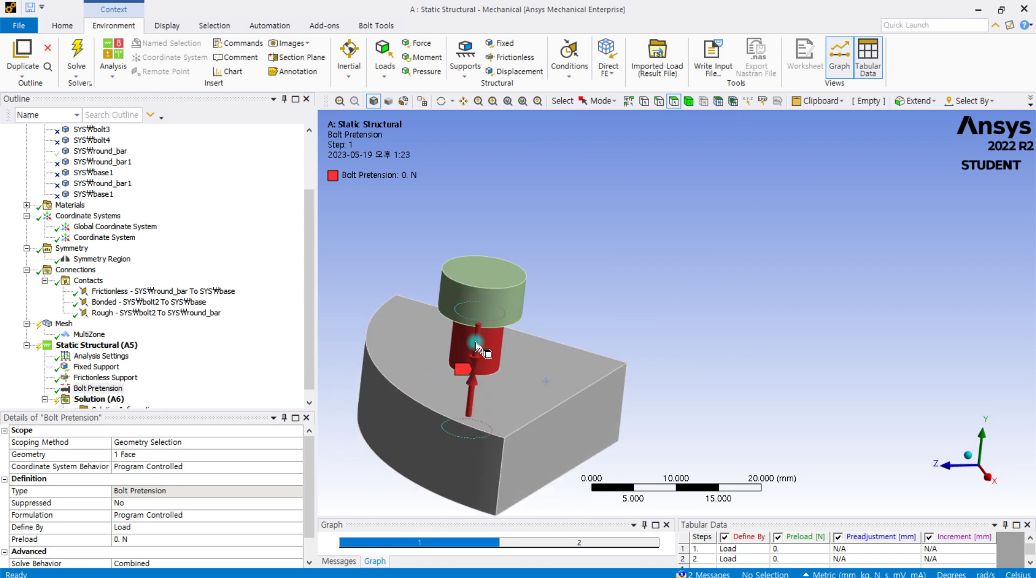
scroll(473, 378, "down", 2)
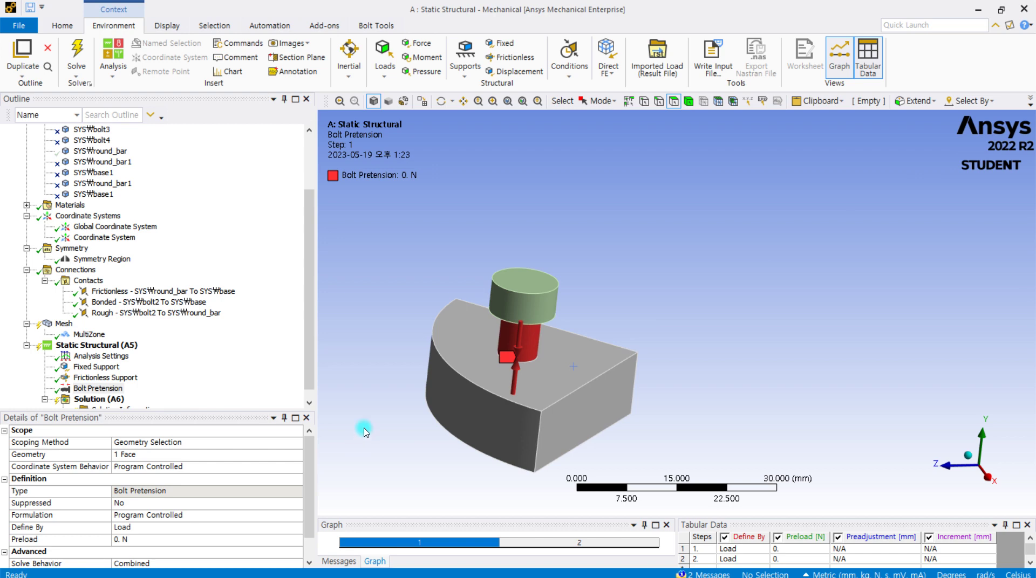
- Keep the bolt pretension defined by Load and set its preload to 50 N
scroll(200, 506, "down", 1)
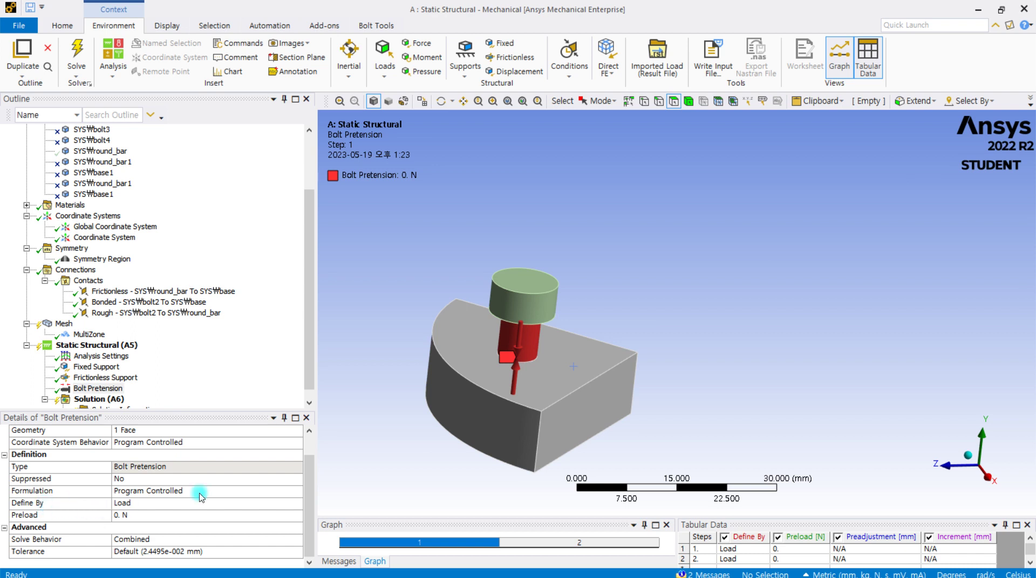
left_click(178, 506)
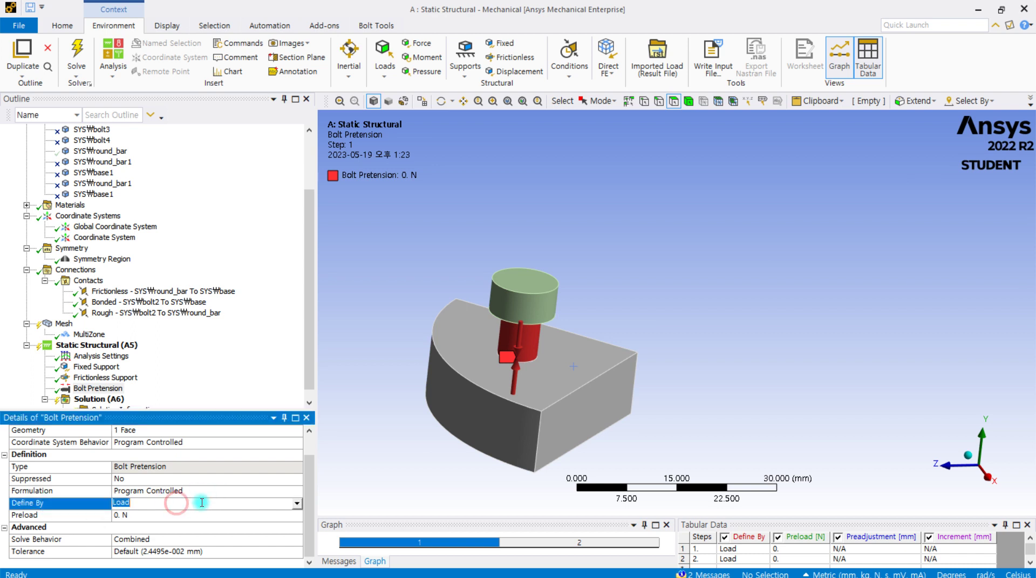
left_click(296, 504)
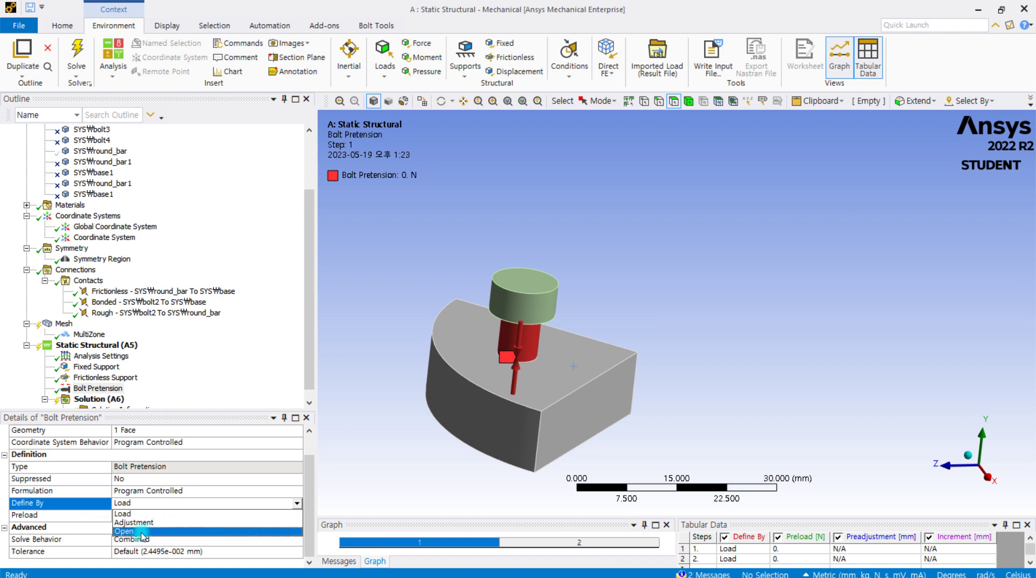
left_click(156, 514)
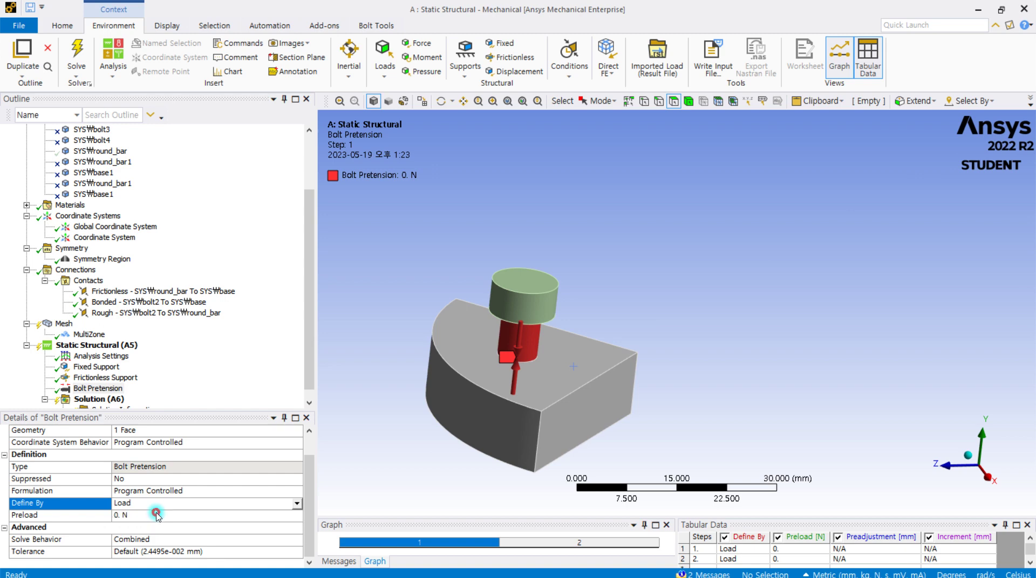
left_click(138, 518)
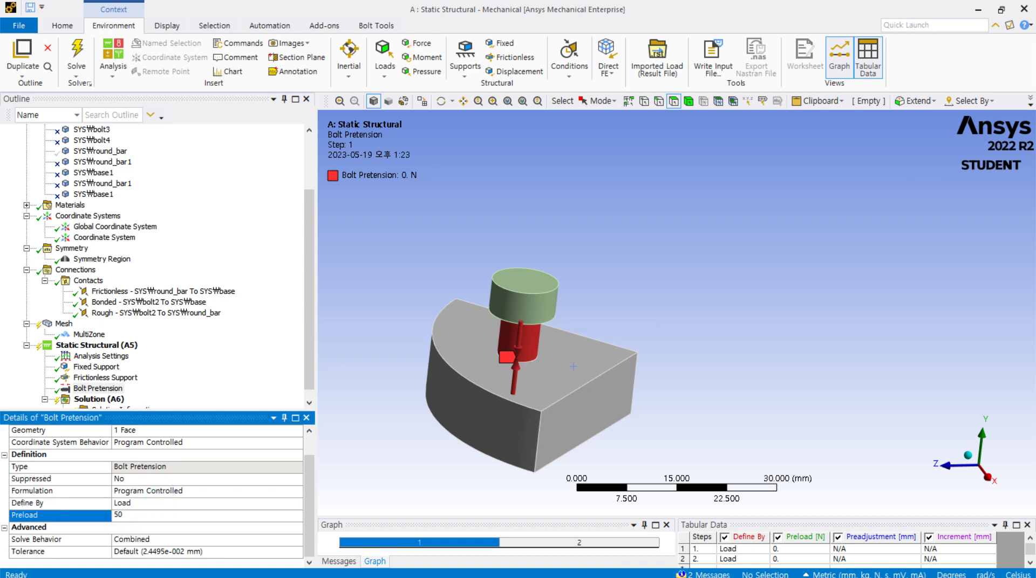
key("Return")
- Turn on Large Deflection in the solver controls of the Analysis Settings
scroll(86, 342, "down", 1)
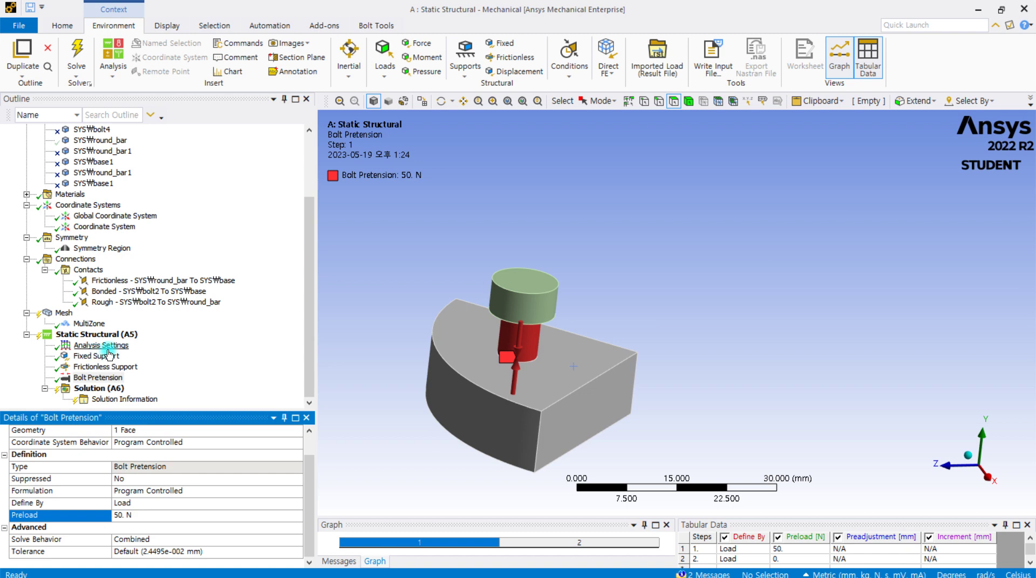
left_click(107, 346)
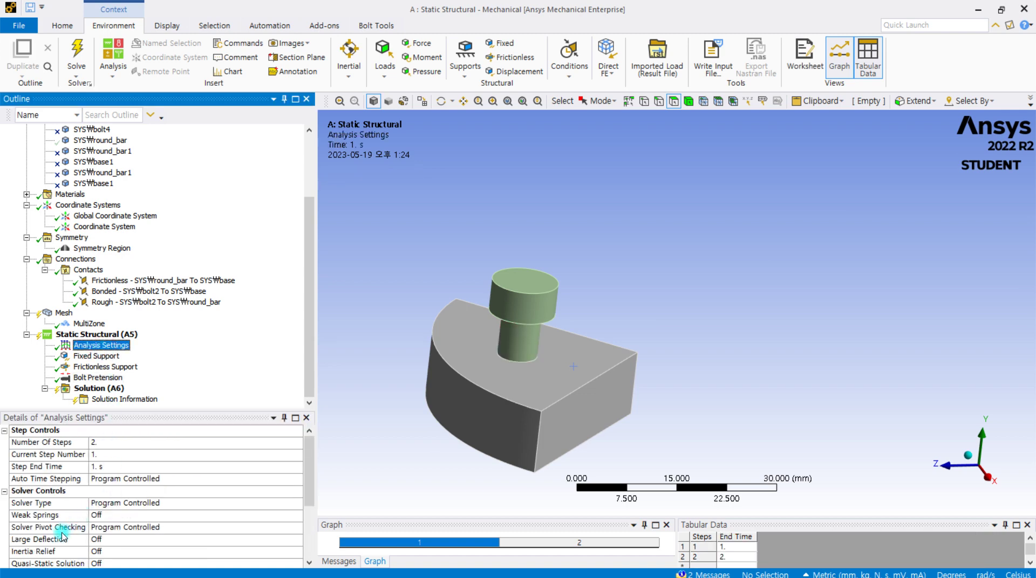
left_click(121, 541)
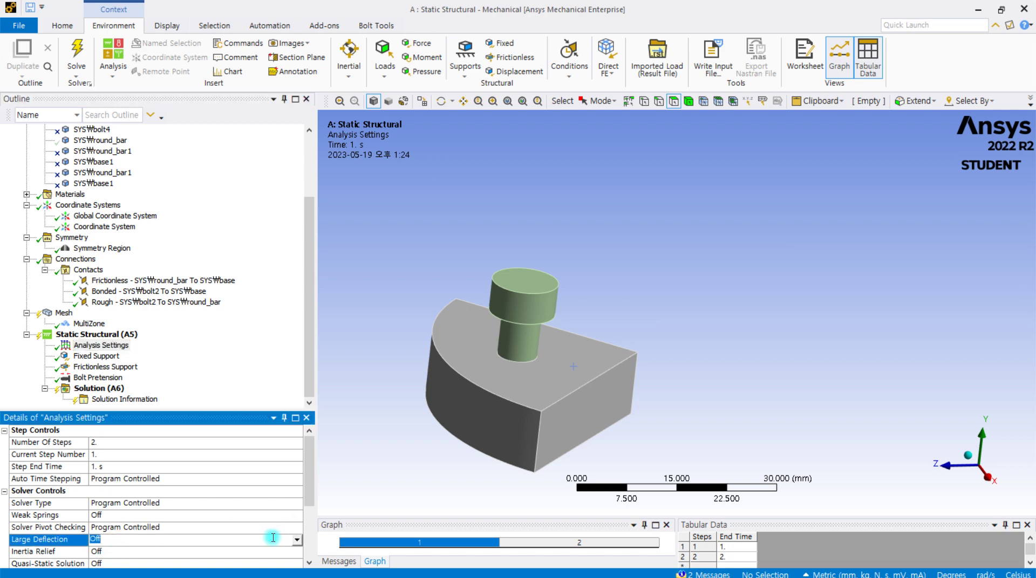
left_click(295, 541)
left_click(183, 556)
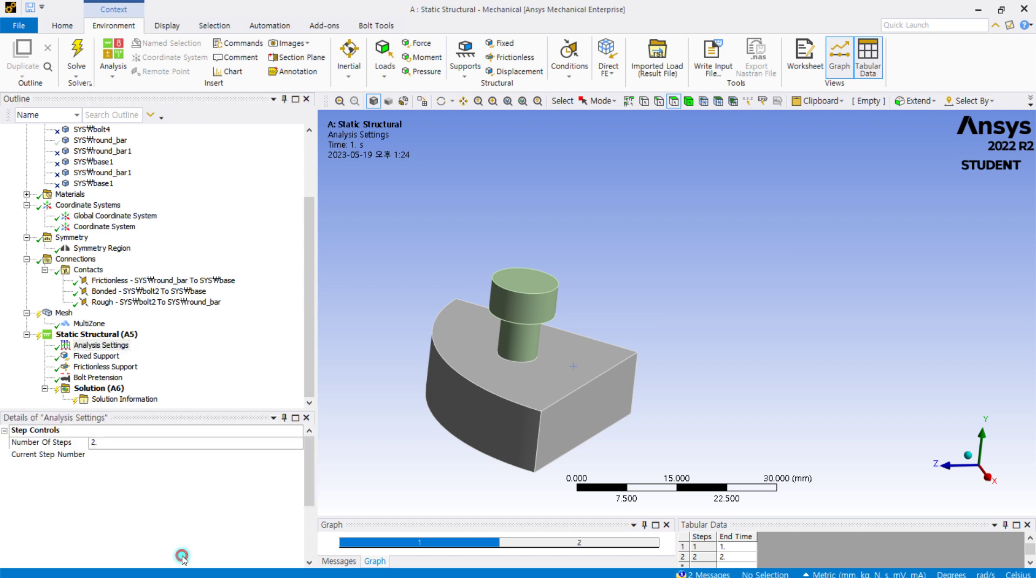
- Set the bolt pretension's second load step to Lock
left_click(113, 376)
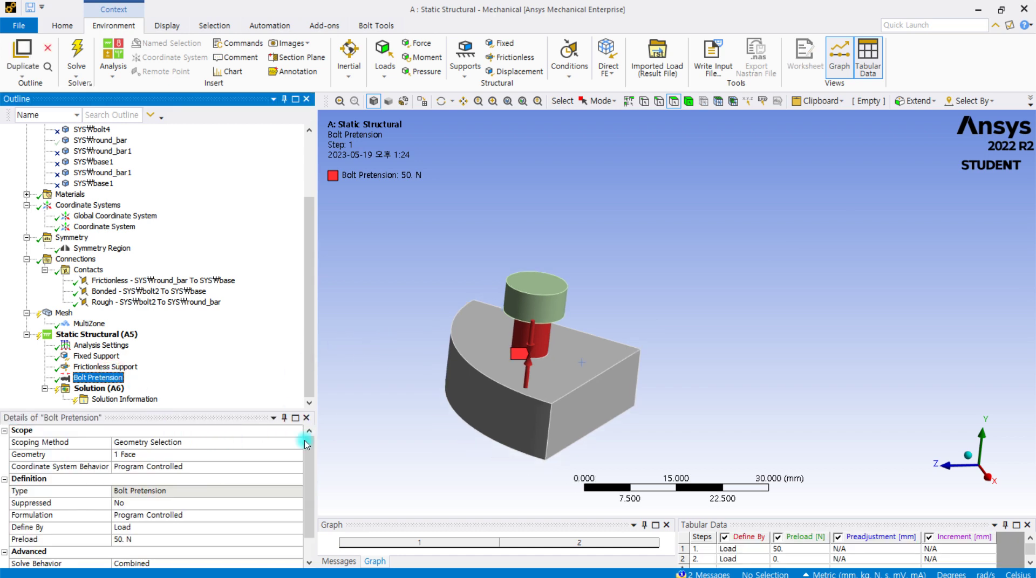
scroll(833, 290, "down", 2)
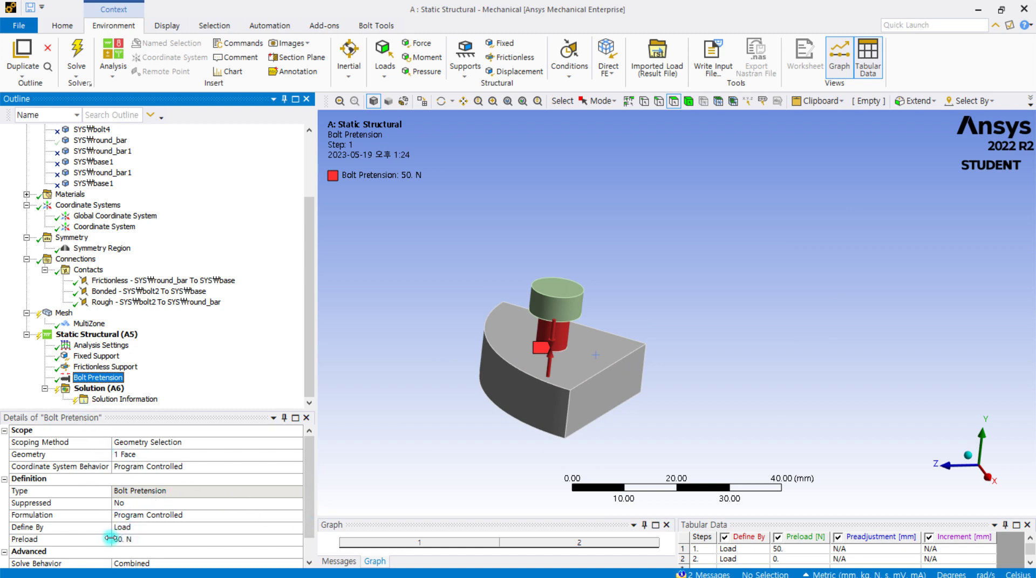
left_click_drag(309, 515, 302, 540)
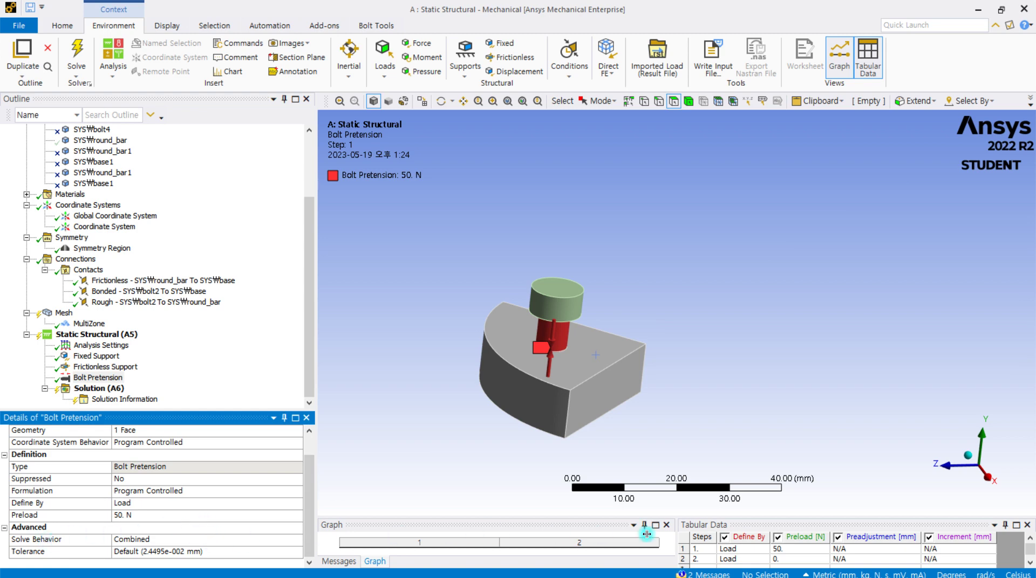
left_click_drag(709, 518, 709, 486)
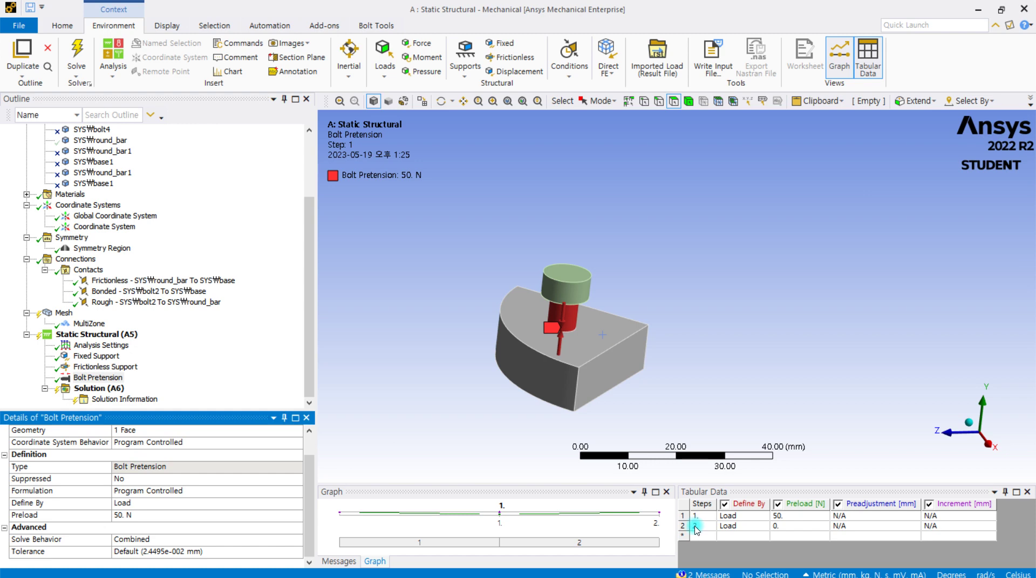
left_click(737, 527)
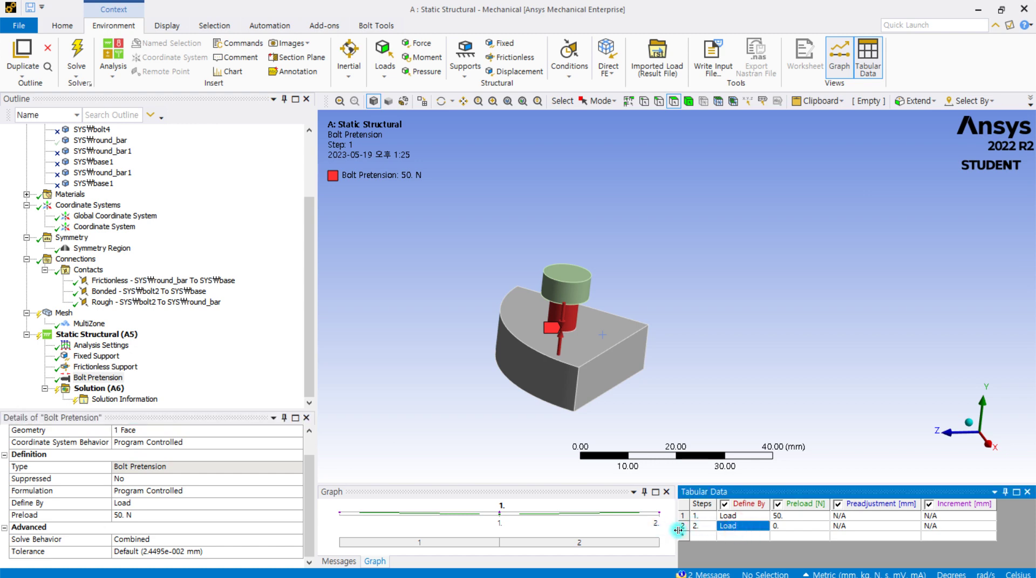
left_click(748, 528)
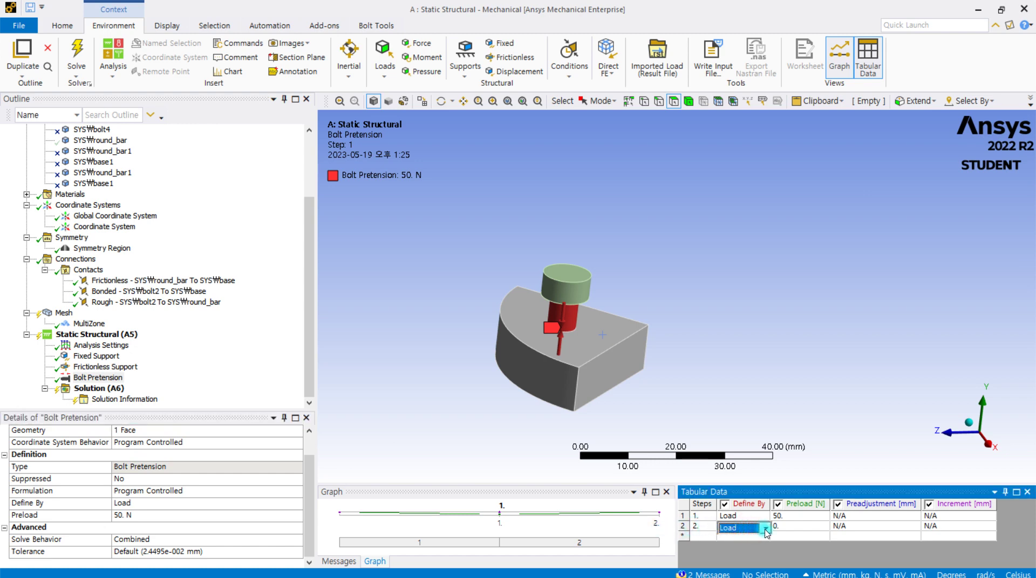
left_click(765, 529)
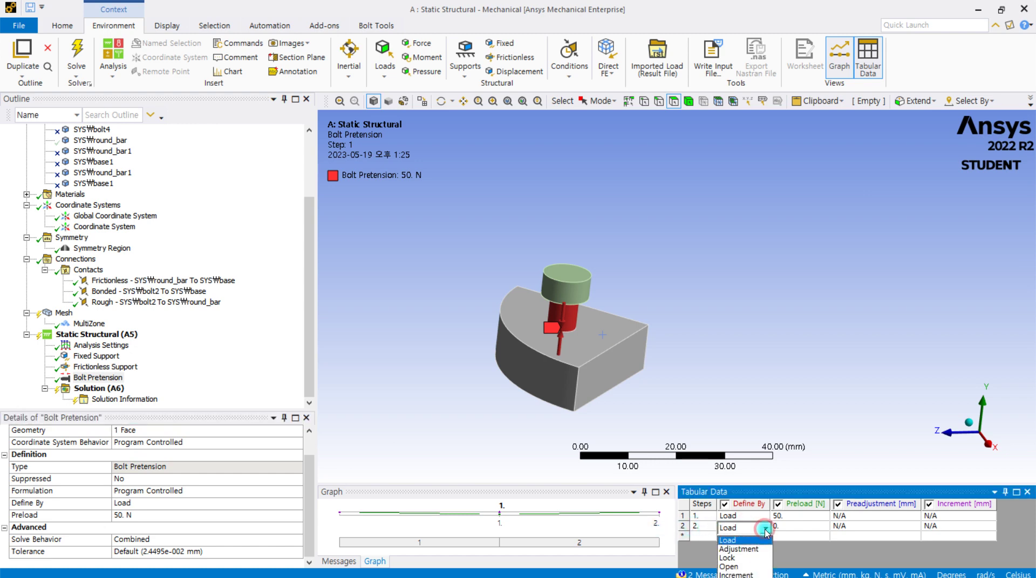
left_click(752, 559)
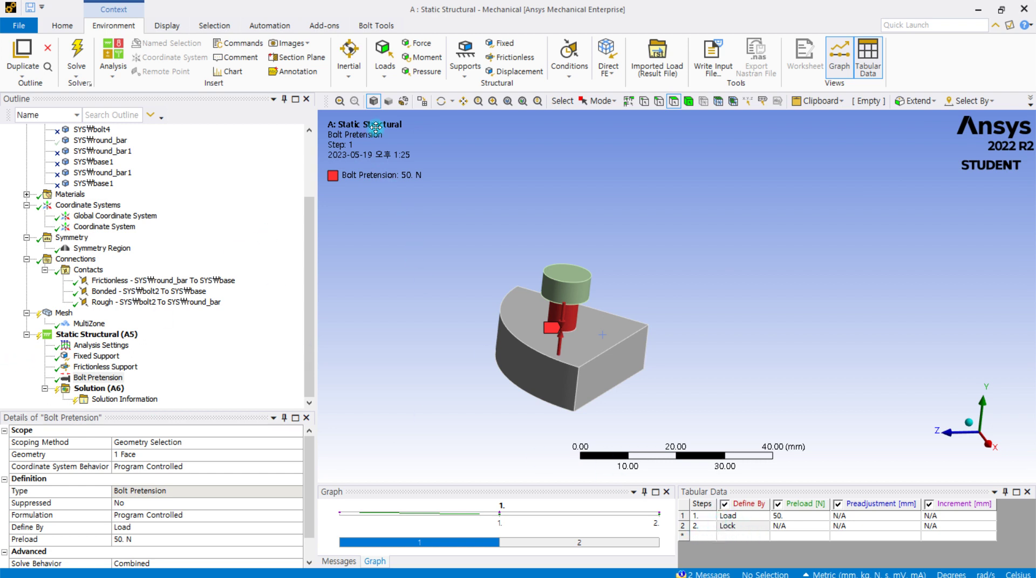
- Insert a Force load and show the hidden round_bar body again
left_click(385, 57)
left_click(422, 43)
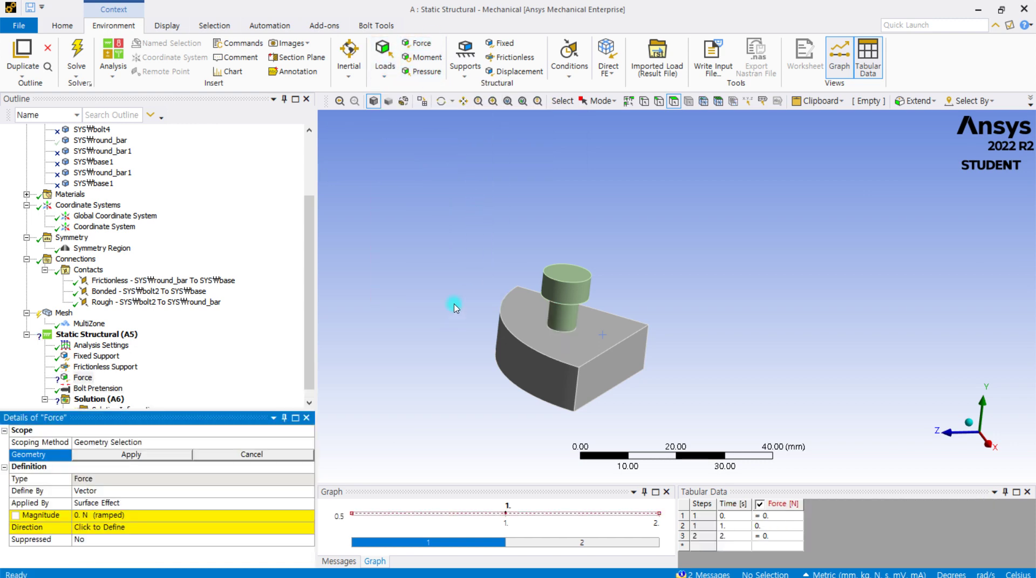
right_click(455, 320)
left_click(578, 262)
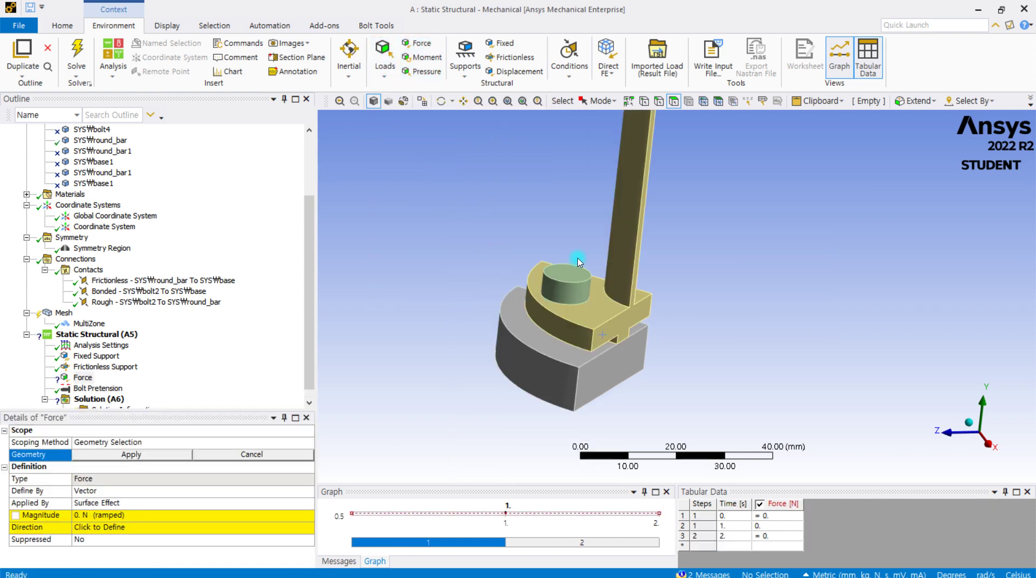
- Scope the force to the upper end face of the round_bar's tall curved section
scroll(659, 224, "down", 5)
scroll(659, 157, "up", 2)
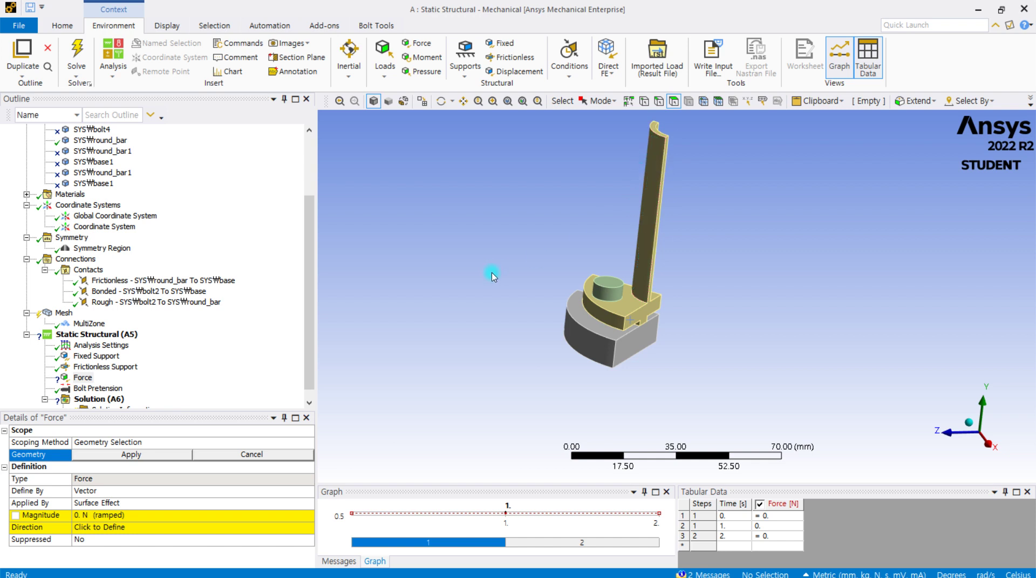
middle_click_drag(492, 277, 472, 350, "ctrl")
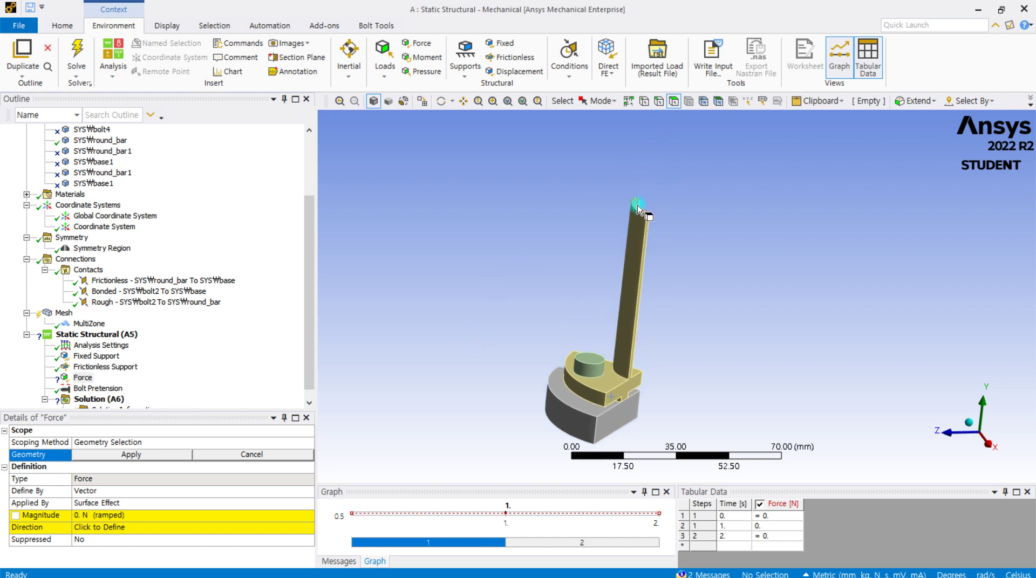
scroll(640, 197, "up", 2)
left_click(630, 185)
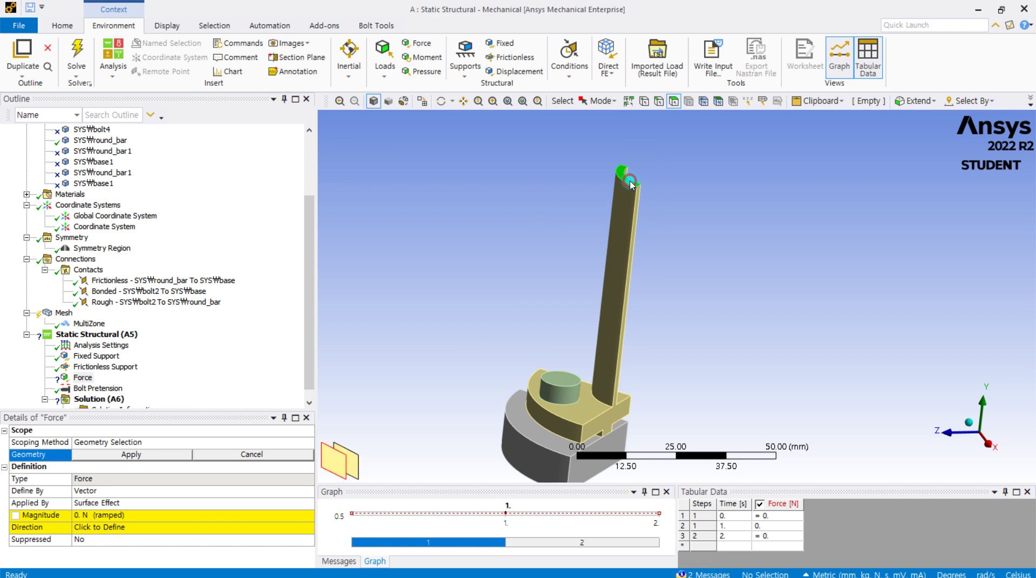
left_click(116, 455)
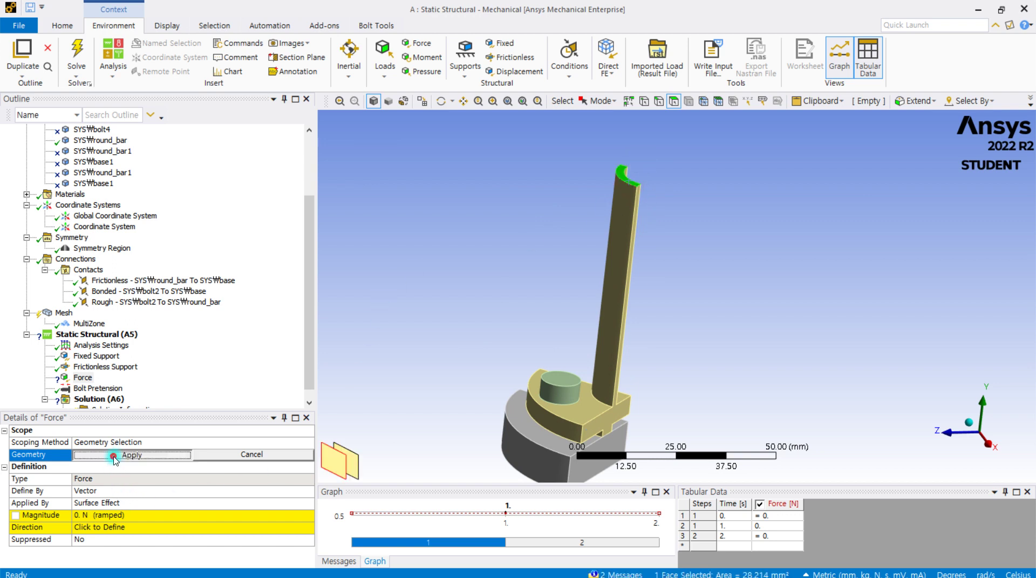
- Define the force by Components and set its Y component to 50 N
left_click(170, 492)
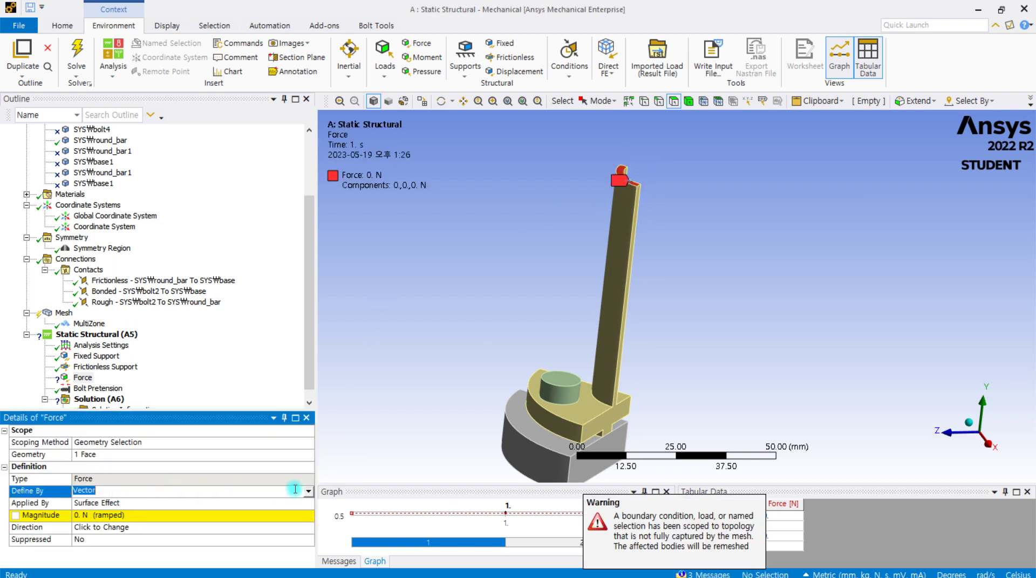
left_click(308, 491)
left_click(169, 501)
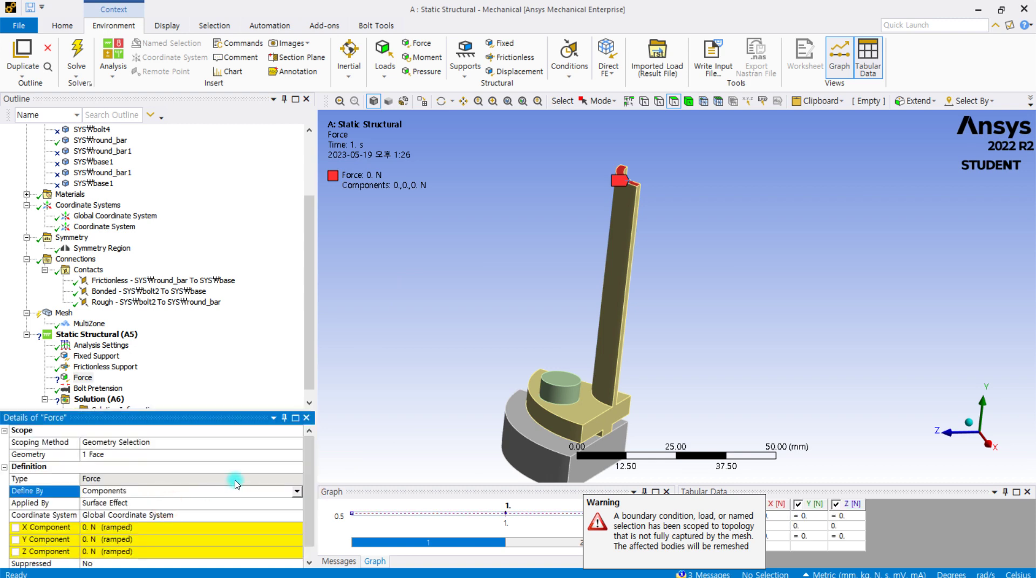
left_click(107, 541)
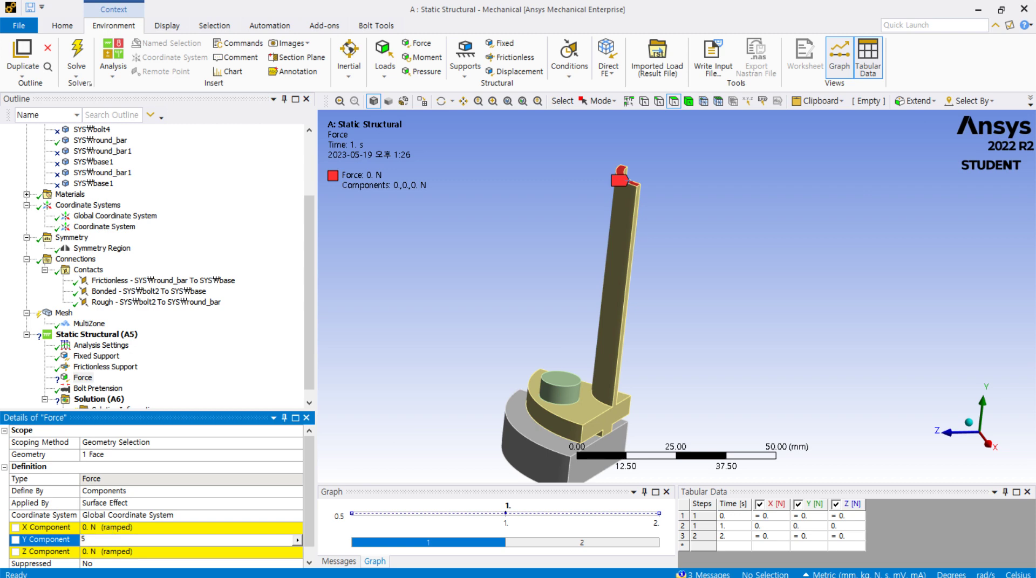
type("50")
left_click(493, 275)
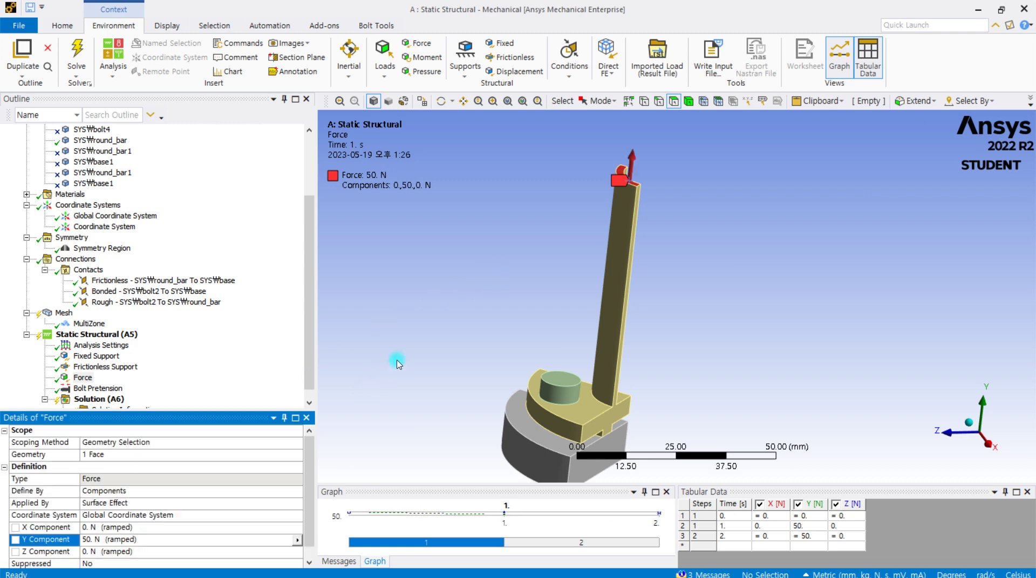
- Add two Total Deformation results to the Solution
scroll(154, 313, "down", 1)
left_click(94, 389)
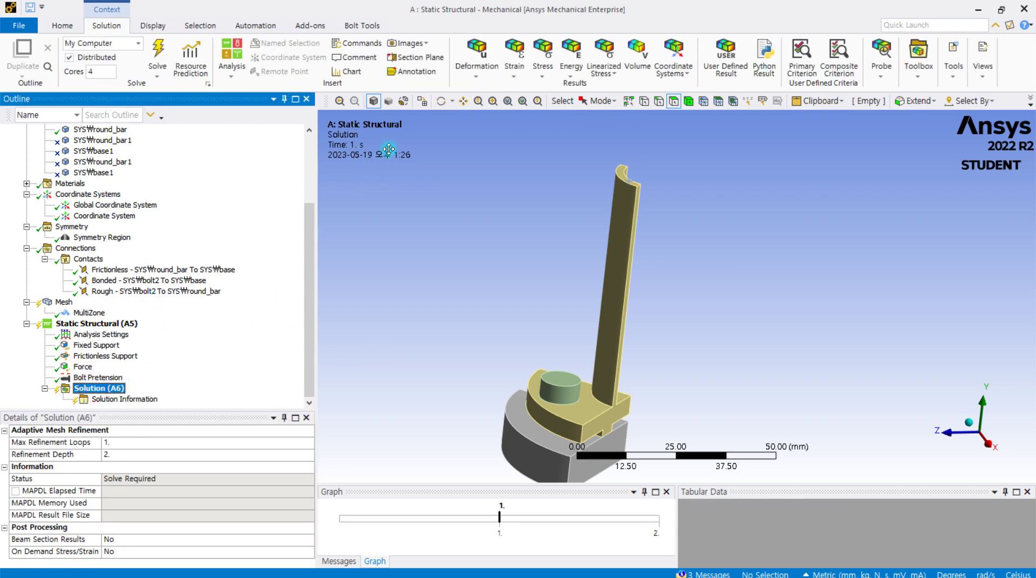
left_click(476, 67)
left_click(485, 86)
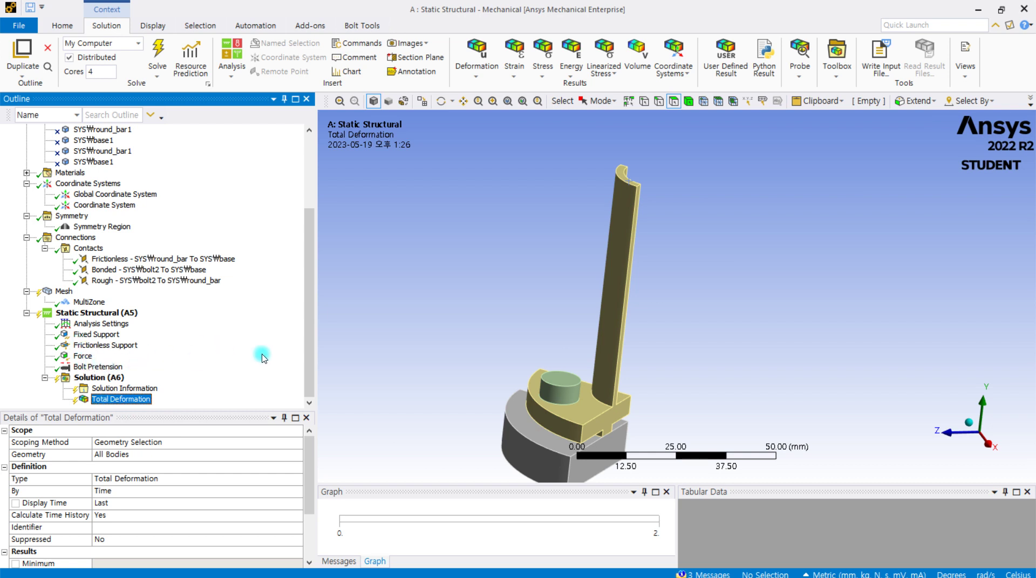
left_click(498, 76)
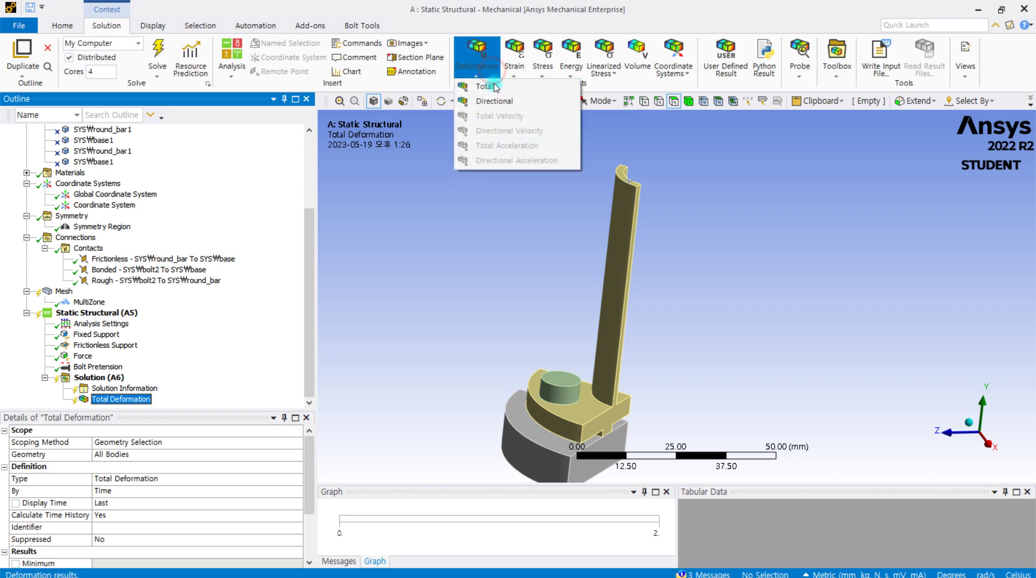
left_click(494, 83)
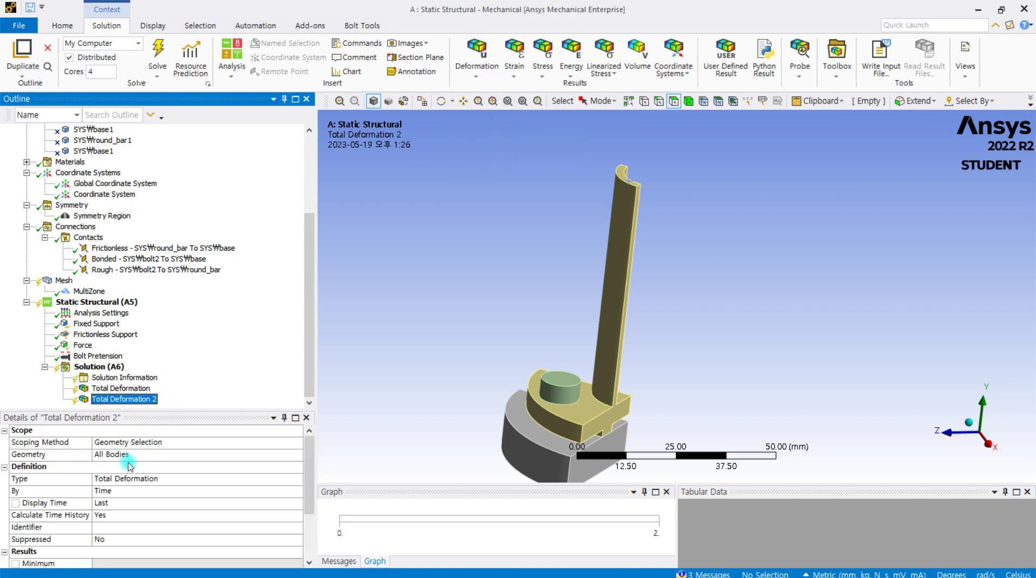
- Set the display time of the first Total Deformation result to 1 s
left_click(122, 388)
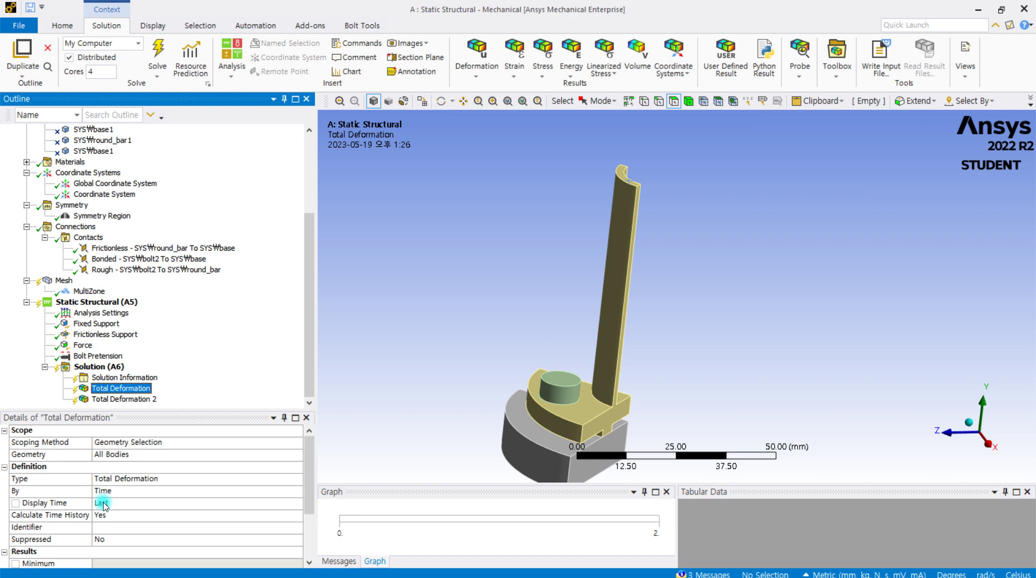
left_click(118, 504)
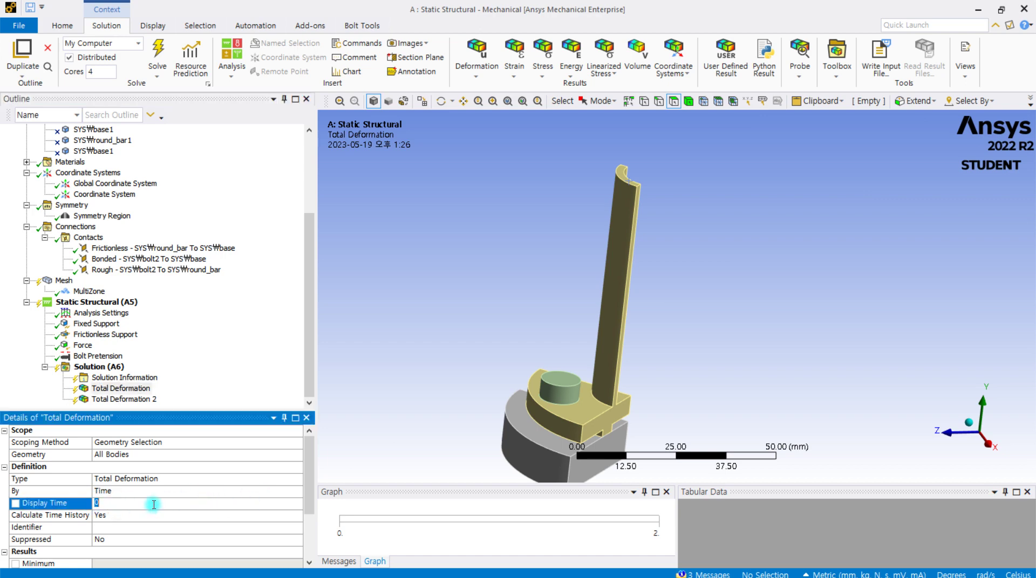
key("Return")
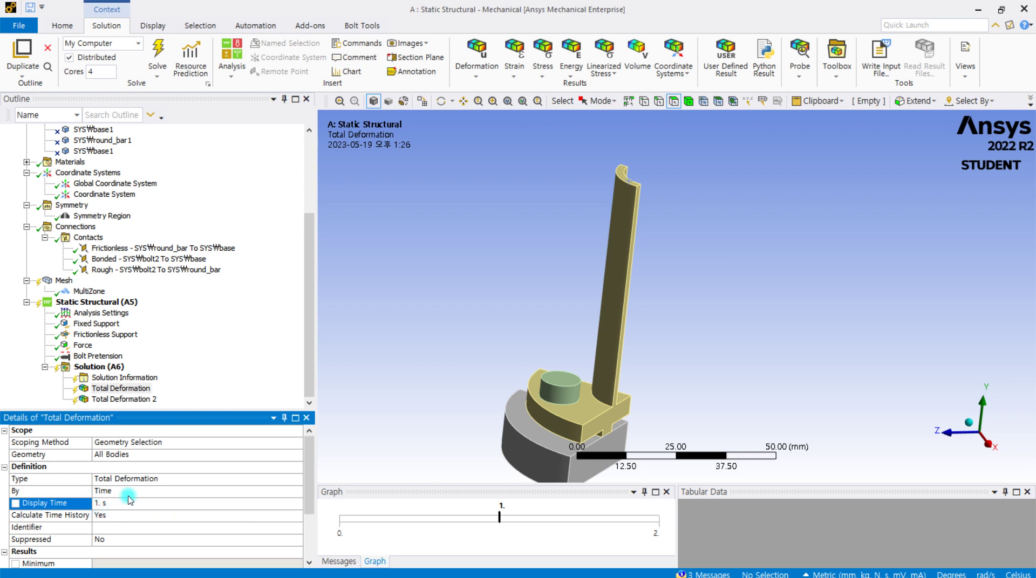
left_click(119, 401)
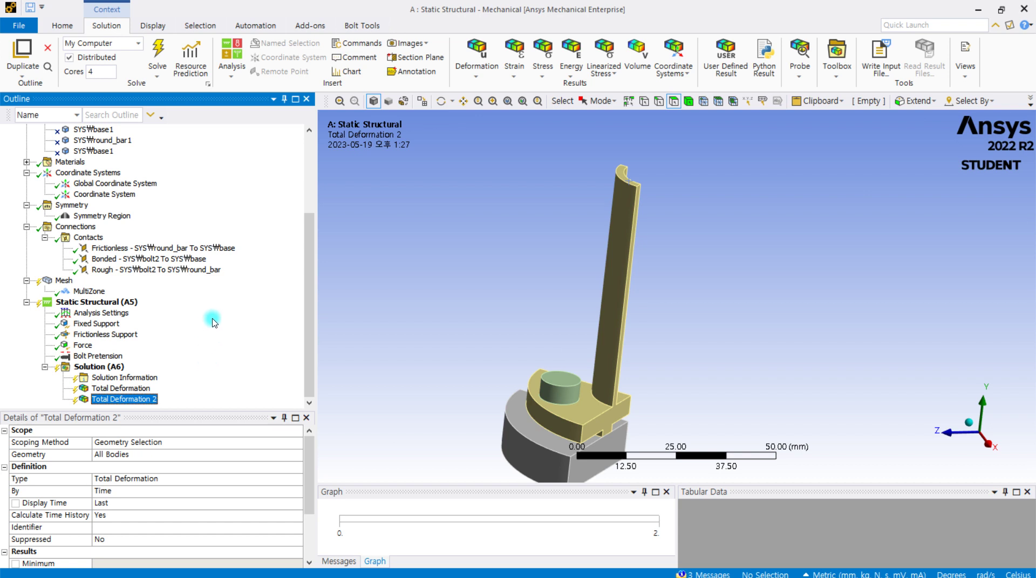
- Add two Equivalent (von-Mises) Stress results to the Solution
left_click(538, 69)
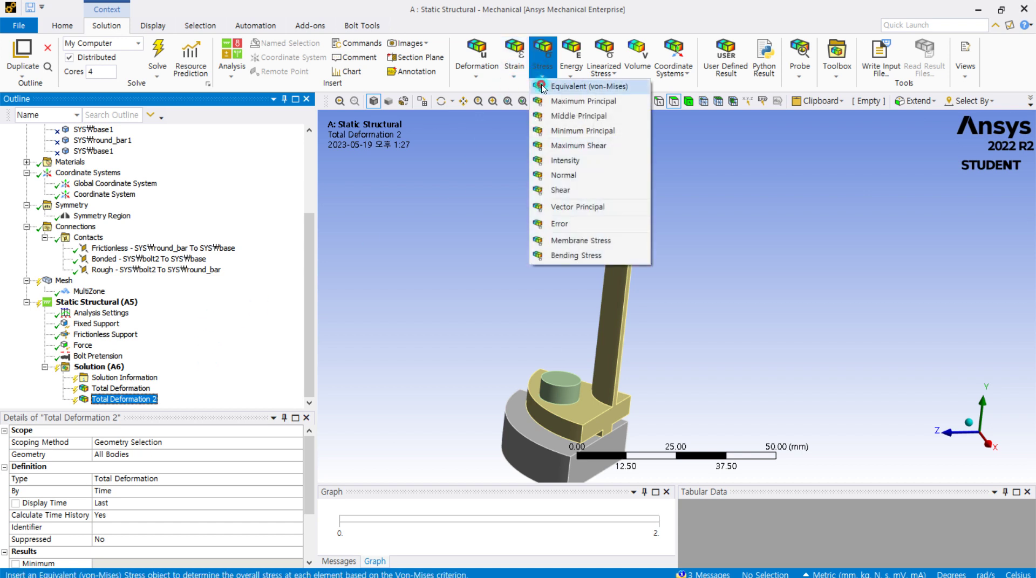
left_click(540, 86)
left_click(544, 65)
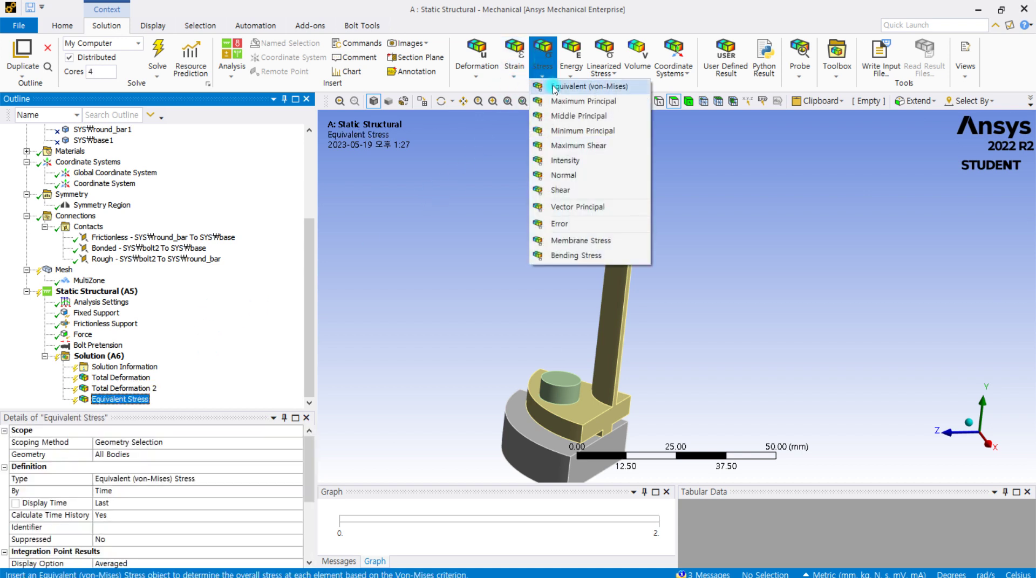
left_click(550, 85)
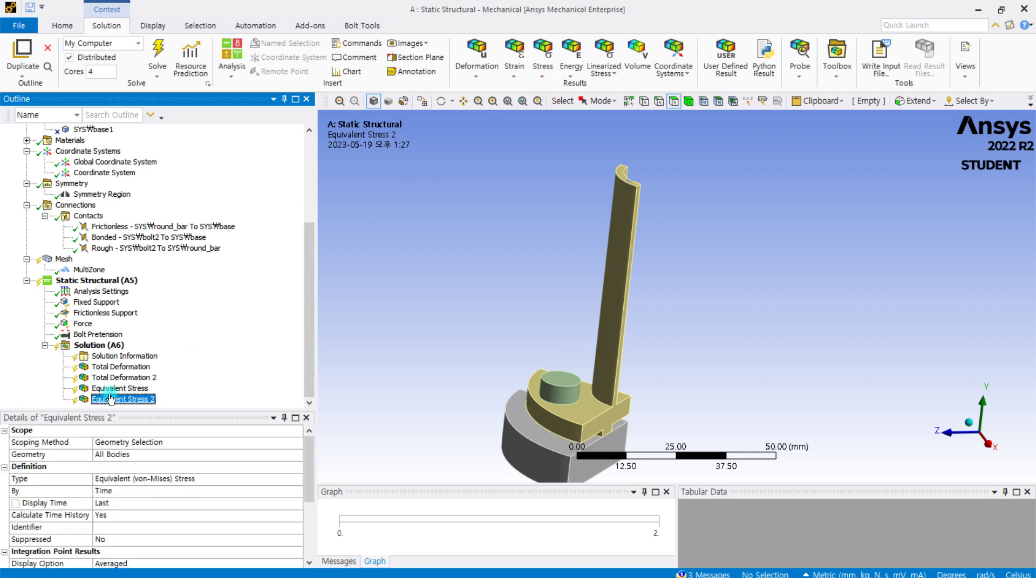
- Set the display time of the first Equivalent Stress result to 1 s
left_click(119, 388)
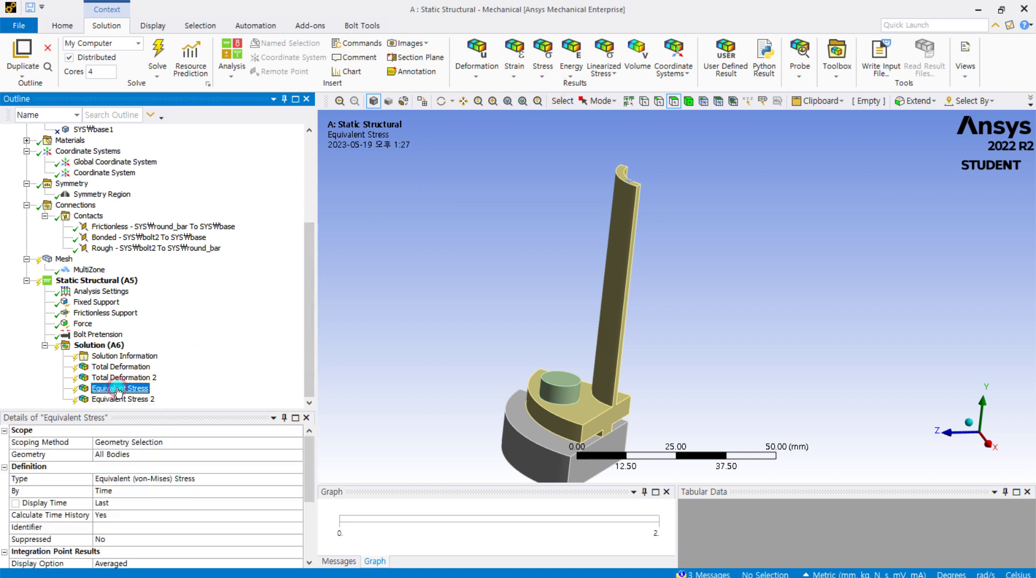
left_click(111, 503)
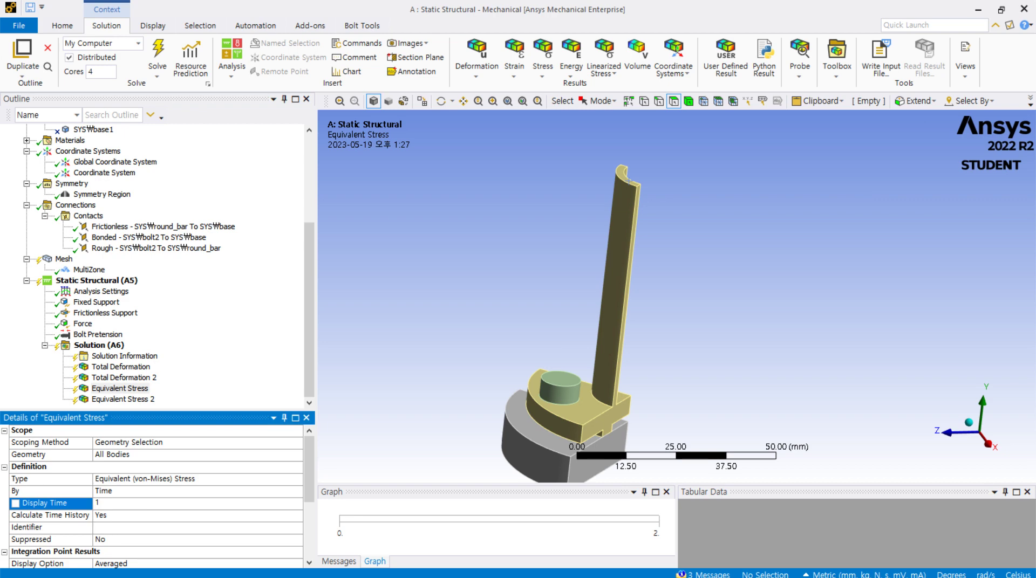
left_click(406, 322)
- Set the Force's Y component to 0 N at 1 s and 50 N at 2 s in its load table
left_click(84, 324)
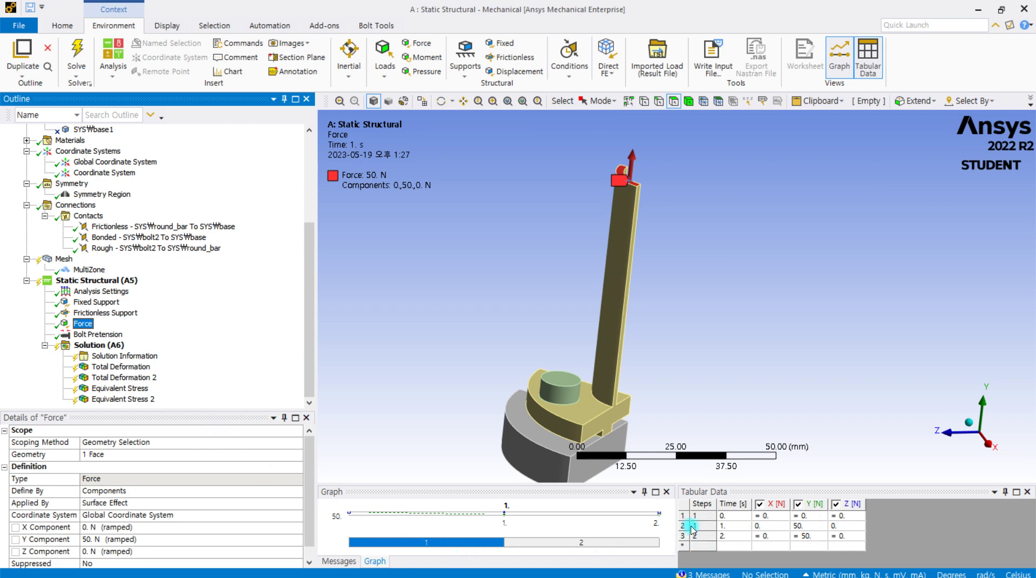
left_click(805, 526)
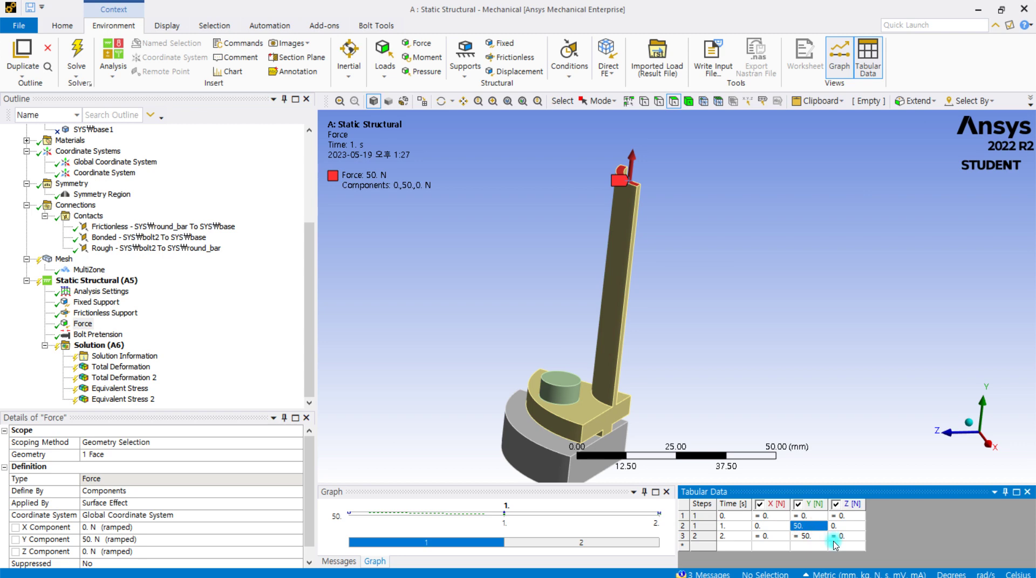
type("0")
left_click(873, 357)
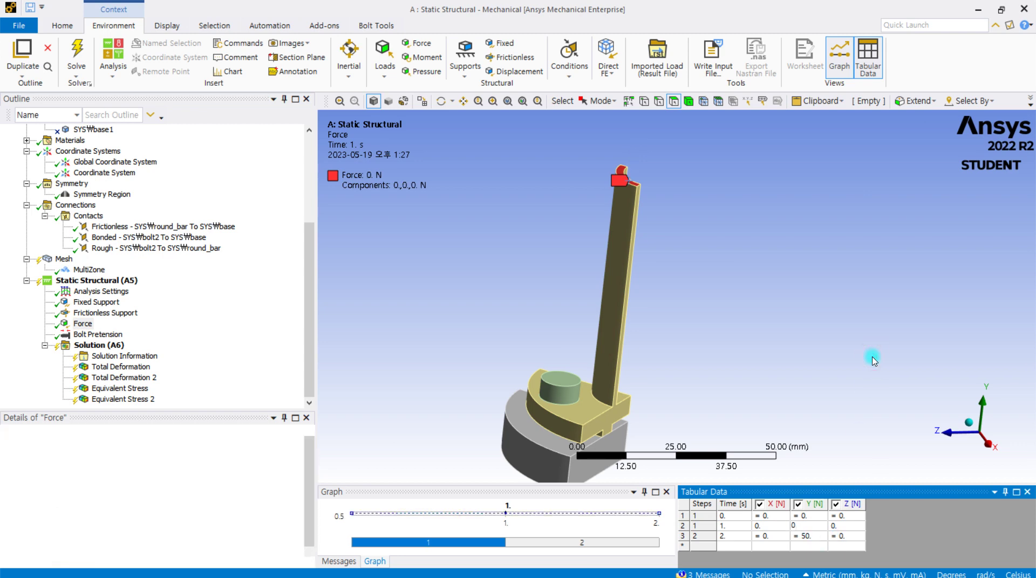
left_click(809, 536)
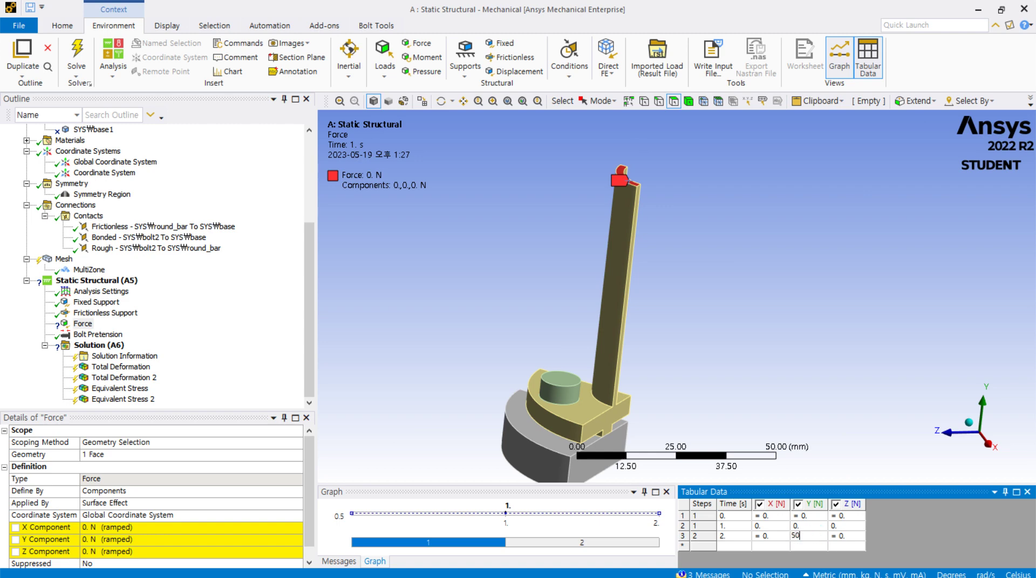
left_click(854, 340)
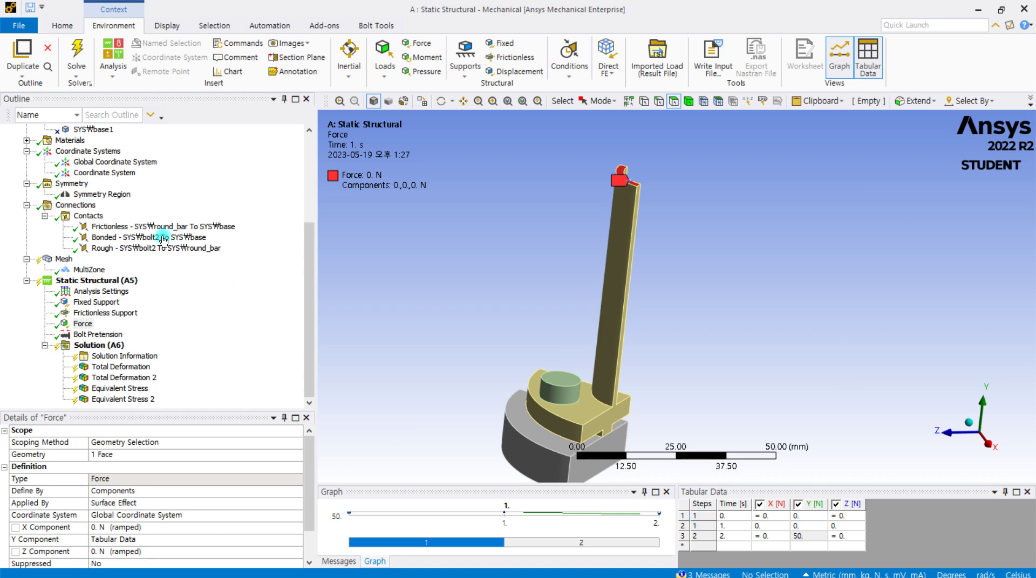
- Solve the analysis and display the first Total Deformation result close up around the bolt and flange
left_click(80, 52)
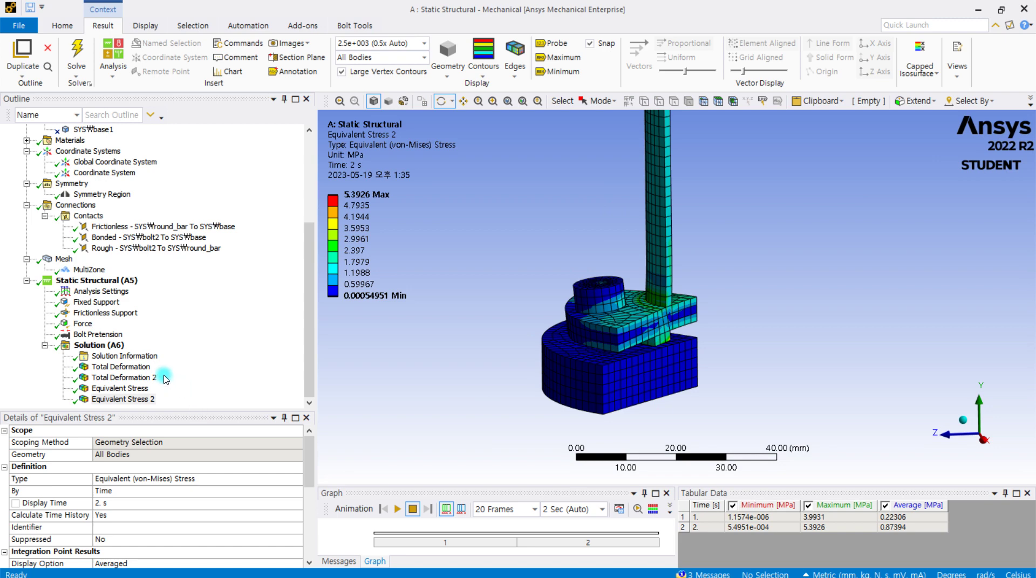
left_click(135, 366)
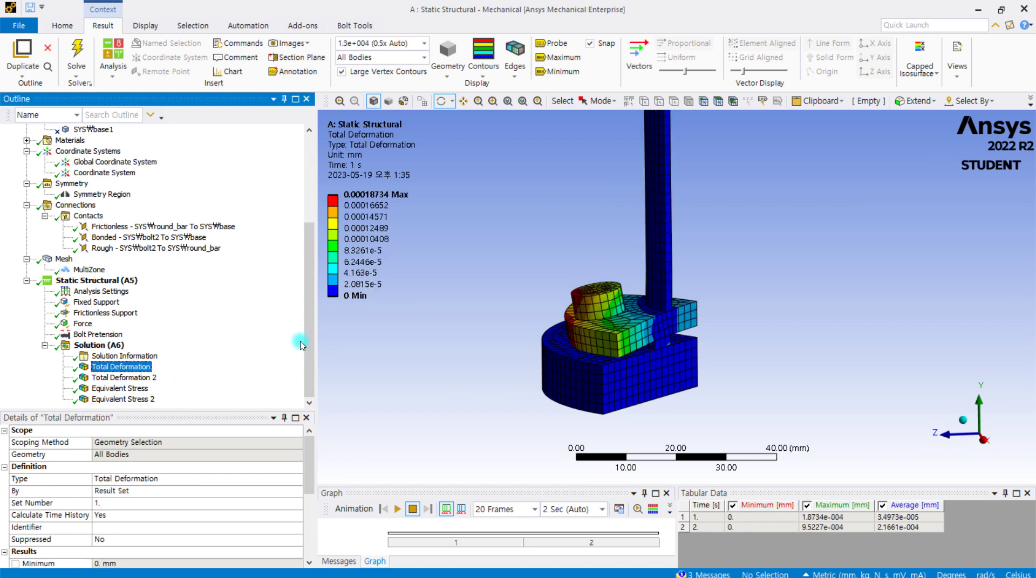
left_click_drag(587, 309, 521, 280)
scroll(584, 308, "up", 3)
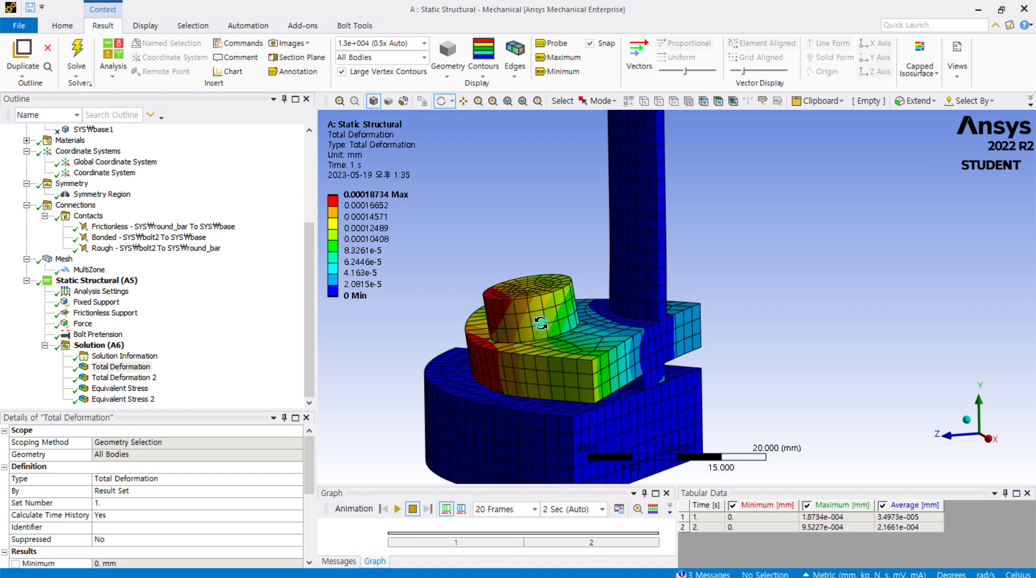
left_click_drag(539, 334, 514, 332)
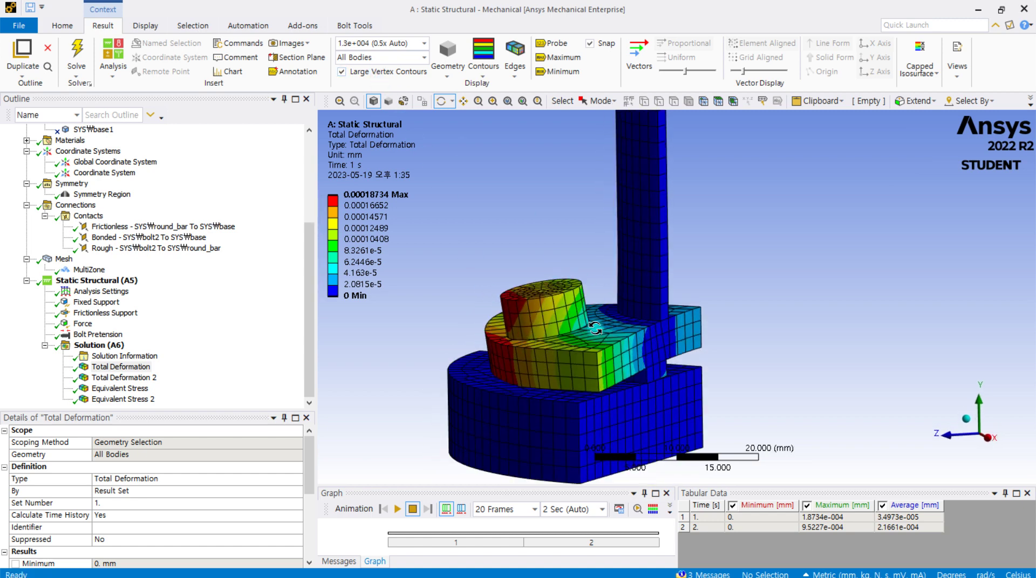
- Display the first Total Deformation result at 1.0 (True Scale) and inspect the bolt and flange
left_click(410, 43)
left_click(373, 64)
left_click_drag(581, 291, 525, 292)
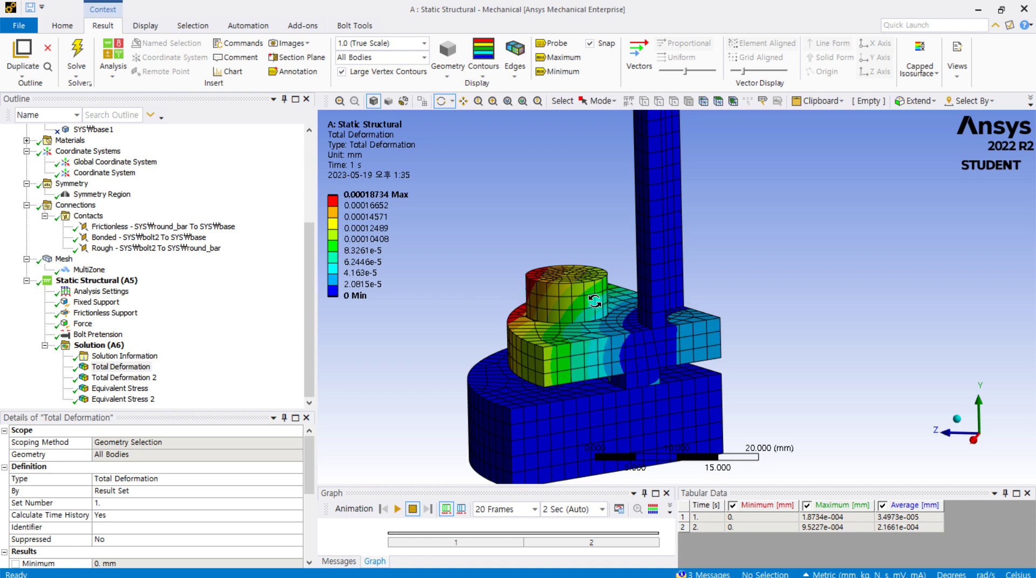
left_click_drag(595, 301, 601, 303)
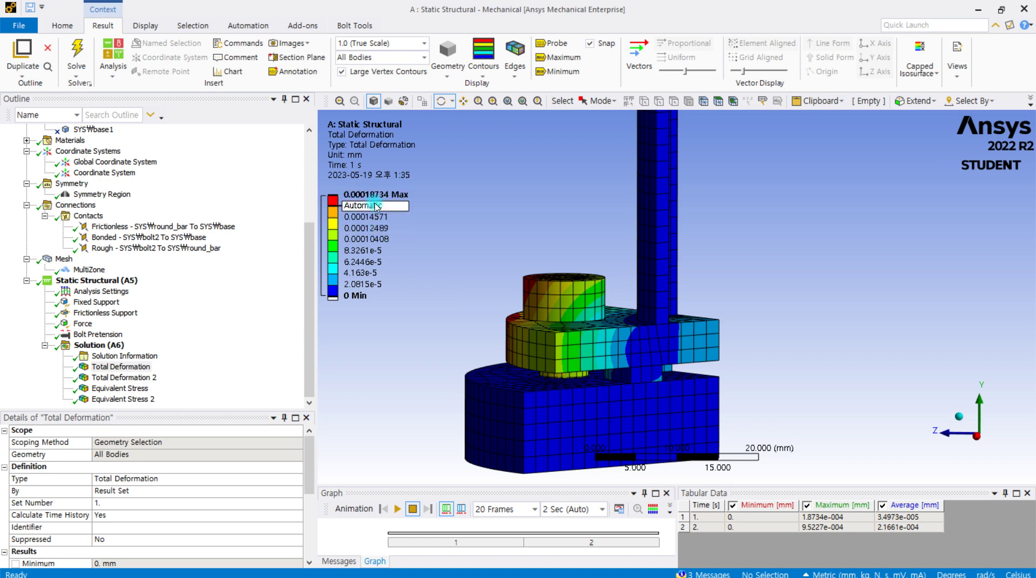
left_click_drag(522, 309, 546, 317)
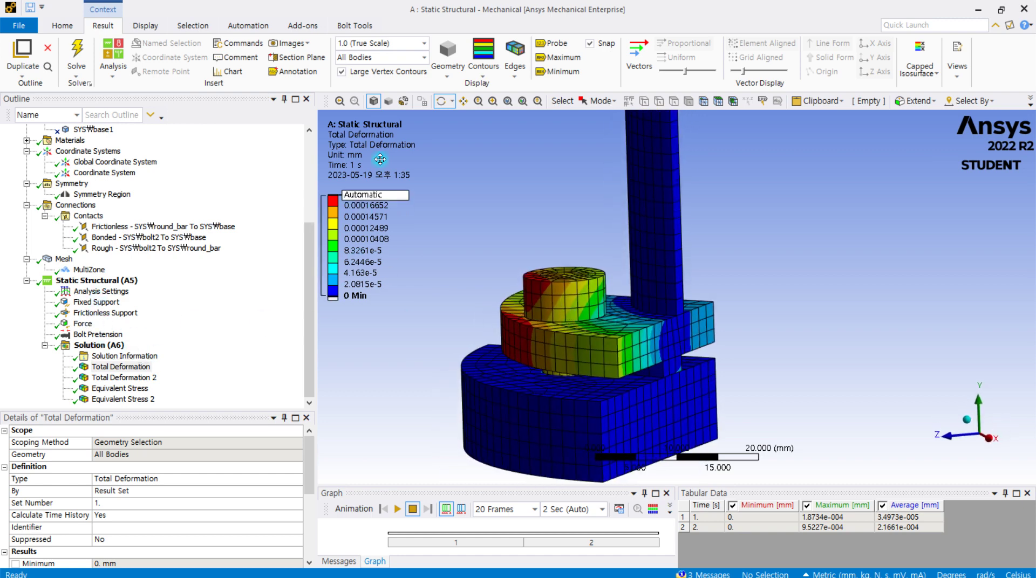
- Switch the deformation scale to 1.3e+004 (0.5x Auto) and examine the deformed shape at 1 s from several sides
left_click(424, 43)
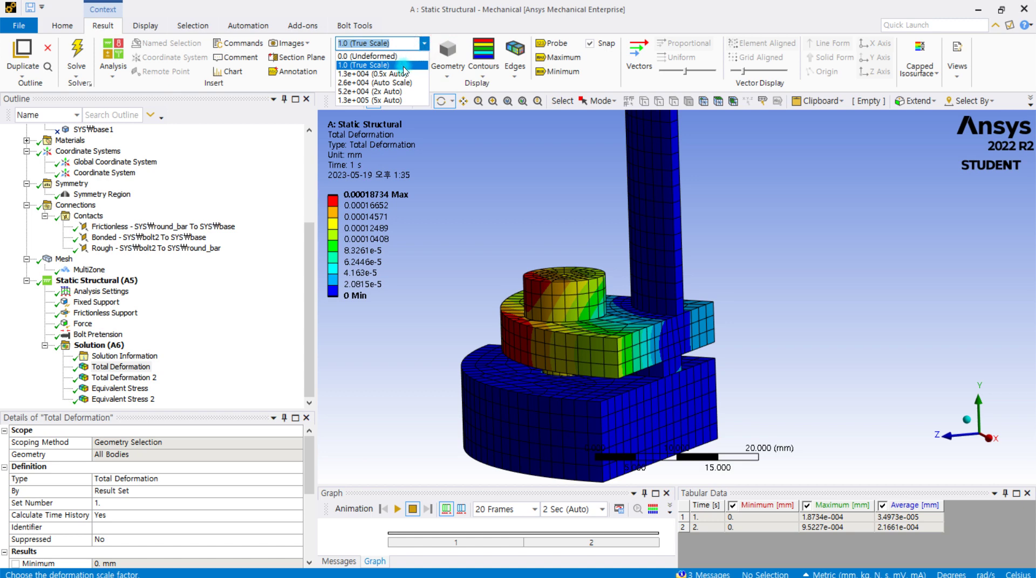
left_click(397, 74)
left_click_drag(485, 283, 460, 282)
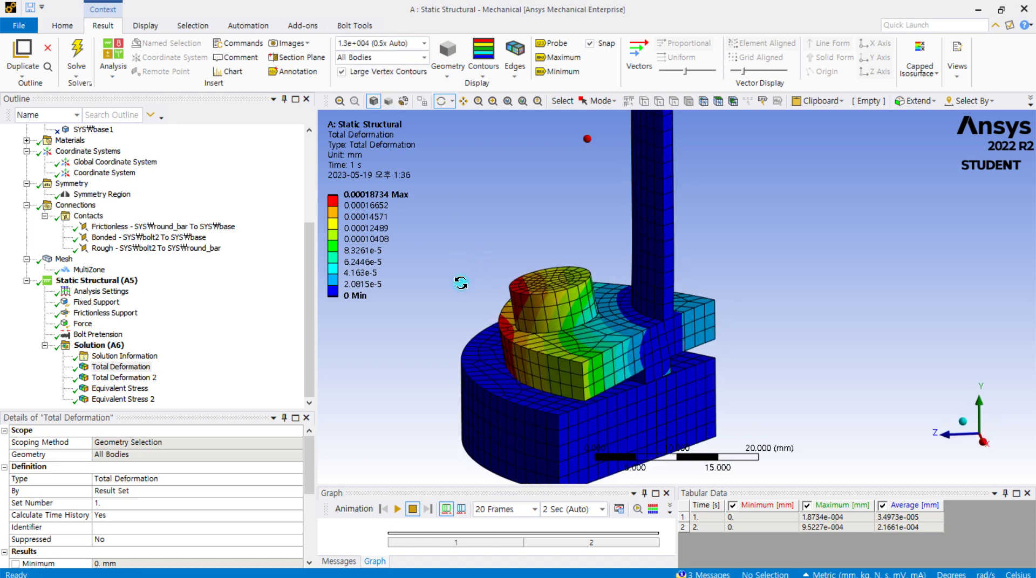
left_click_drag(512, 321, 484, 261)
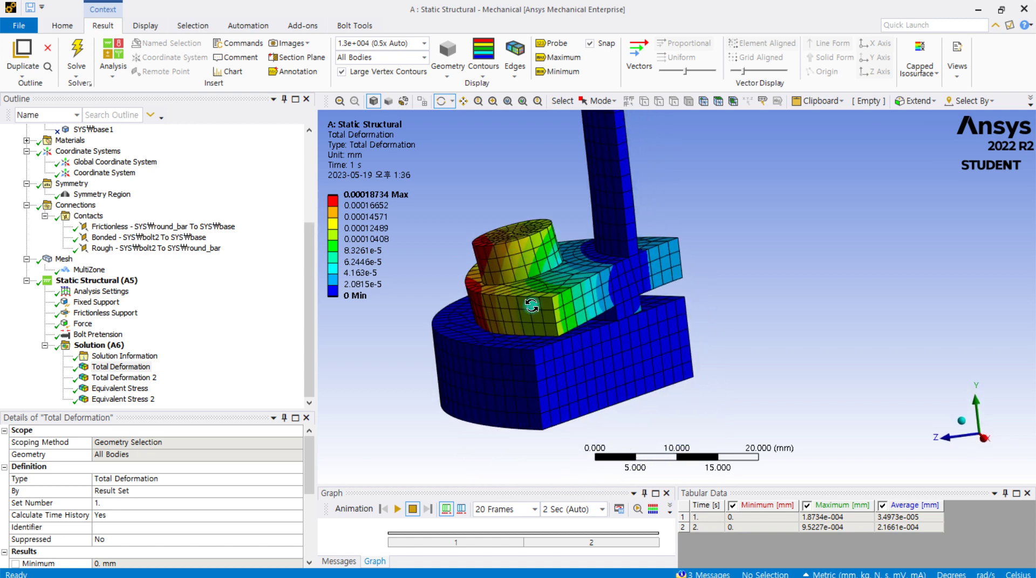
left_click_drag(531, 305, 579, 354)
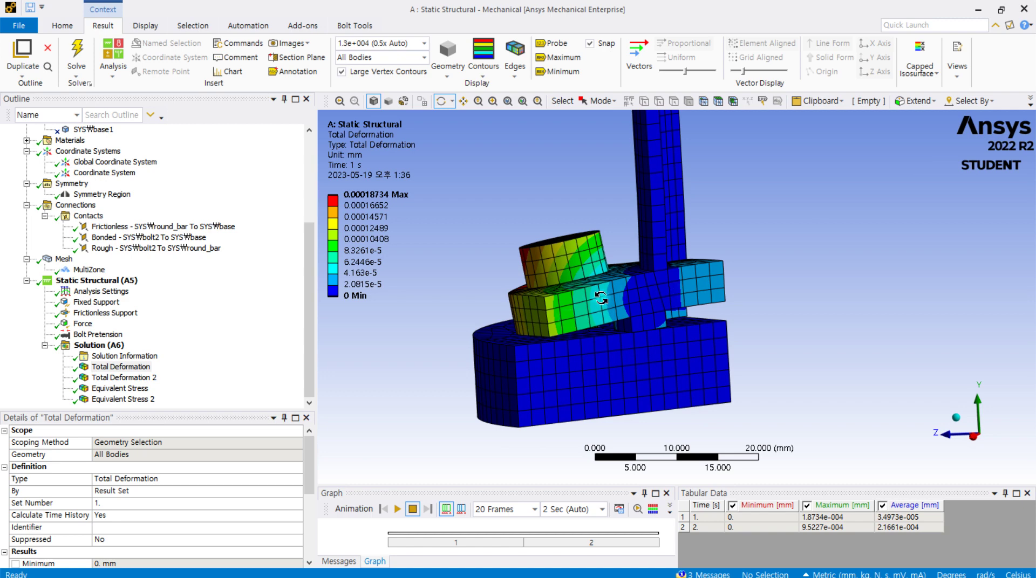
scroll(486, 343, "down", 4)
left_click_drag(440, 328, 499, 366)
scroll(592, 267, "down", 4)
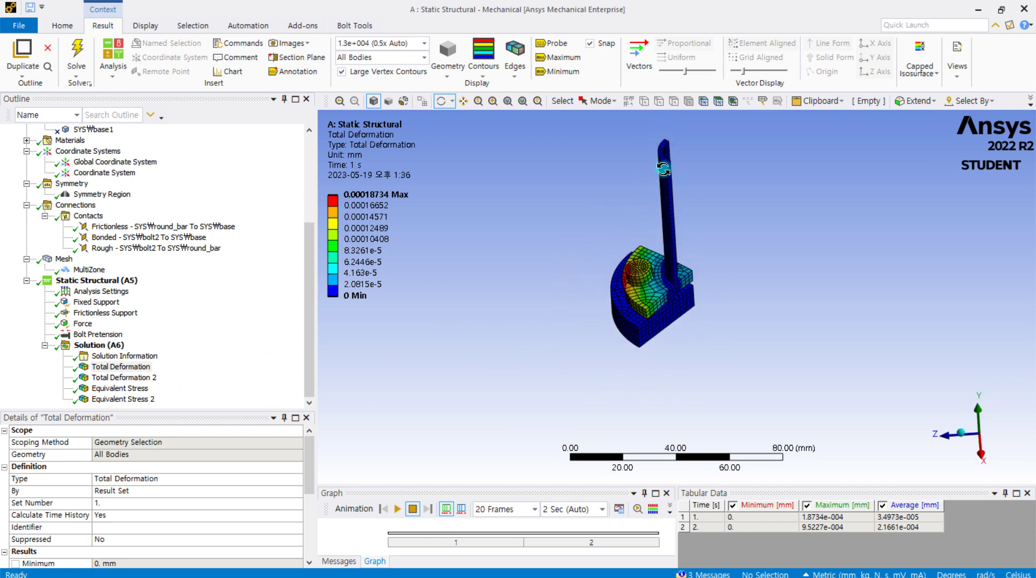
- Open the second Total Deformation result and examine the exaggerated deformation at the flange, bolt and base contact
left_click(151, 379)
left_click_drag(514, 310, 545, 324)
scroll(516, 324, "up", 2)
scroll(669, 296, "up", 5)
left_click_drag(680, 283, 638, 265)
left_click_drag(737, 267, 767, 299)
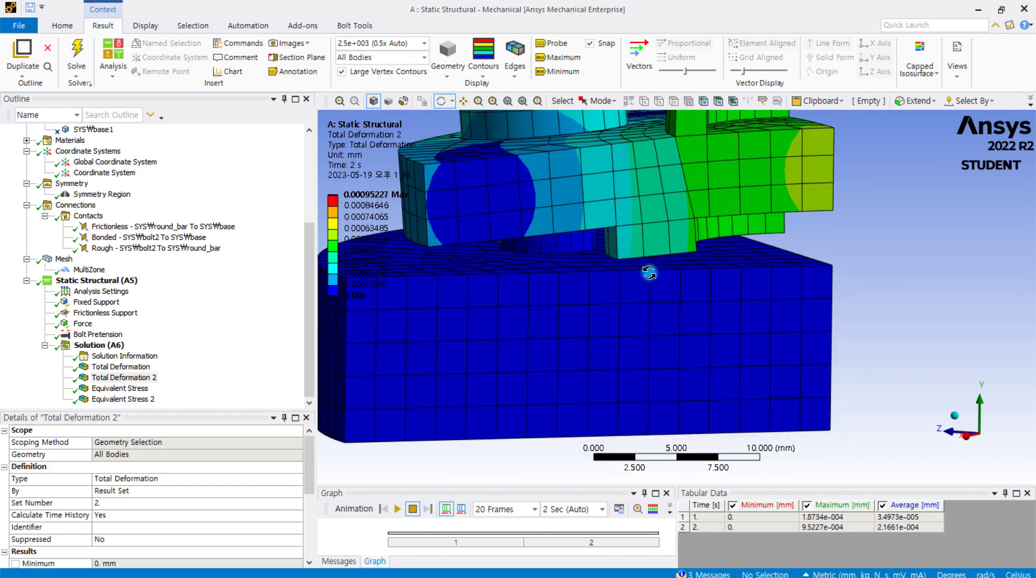
left_click_drag(620, 262, 634, 279)
scroll(635, 278, "down", 2)
scroll(634, 279, "down", 8)
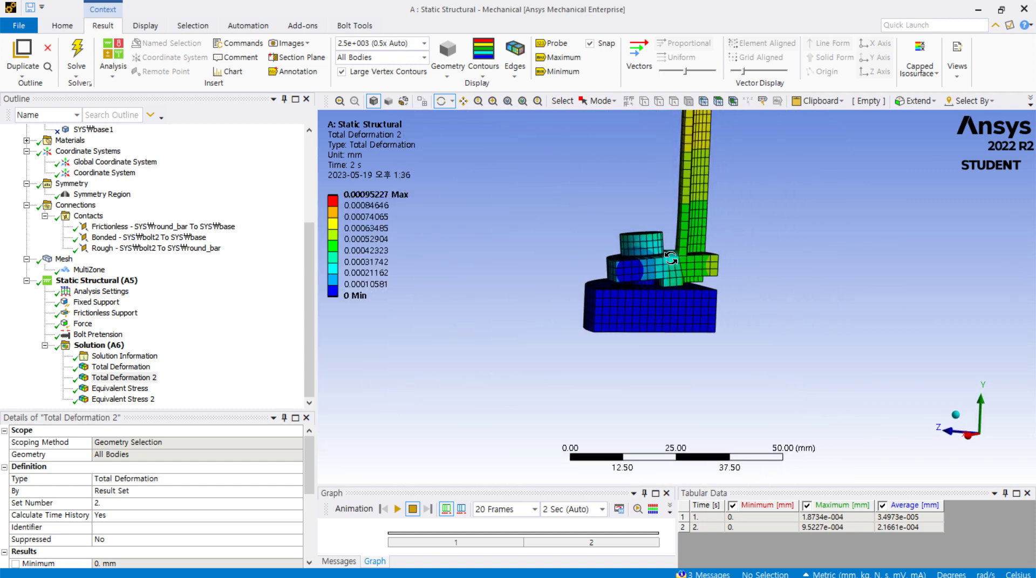
scroll(670, 156, "up", 3)
left_click_drag(640, 248, 631, 277)
left_click_drag(664, 232, 638, 285)
scroll(669, 226, "down", 1)
scroll(638, 286, "up", 5)
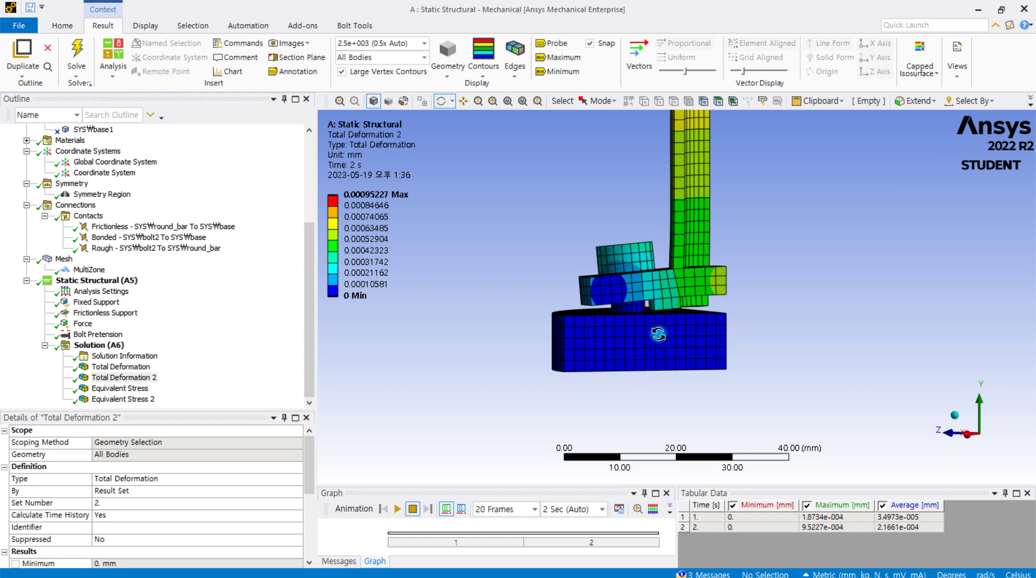
scroll(621, 313, "up", 3)
left_click_drag(621, 314, 588, 334)
left_click_drag(698, 327, 720, 336)
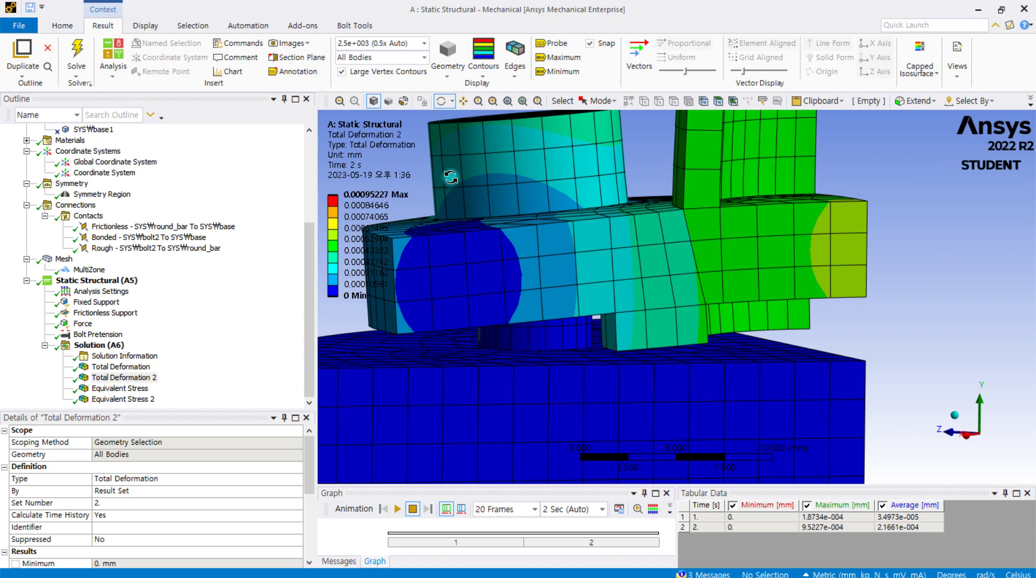
- Set the deformation scale to 1.0 (True Scale) and inspect the second Total Deformation result on the assembly
left_click(424, 44)
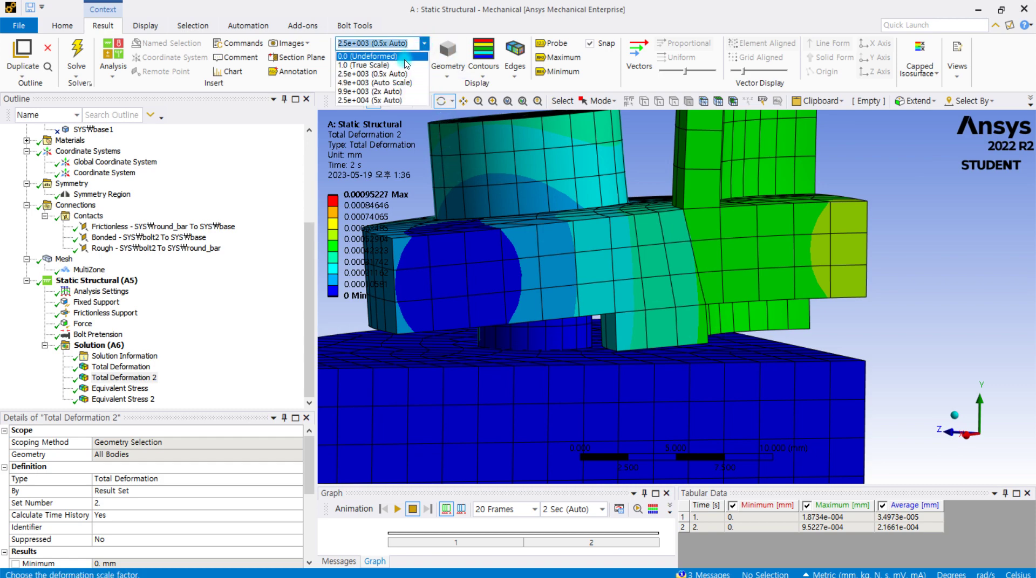
left_click(363, 64)
left_click_drag(630, 269, 653, 265)
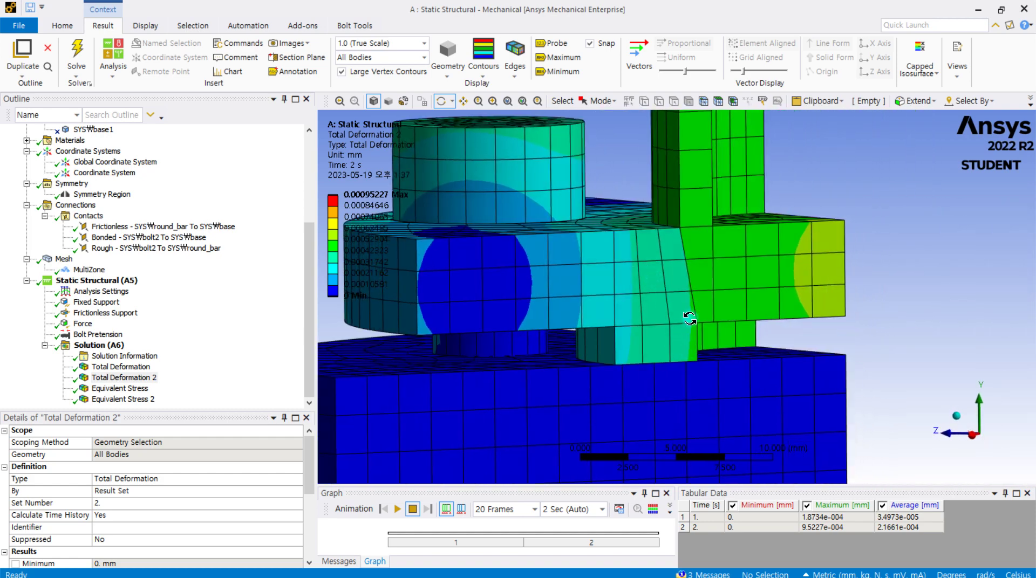
left_click(348, 197)
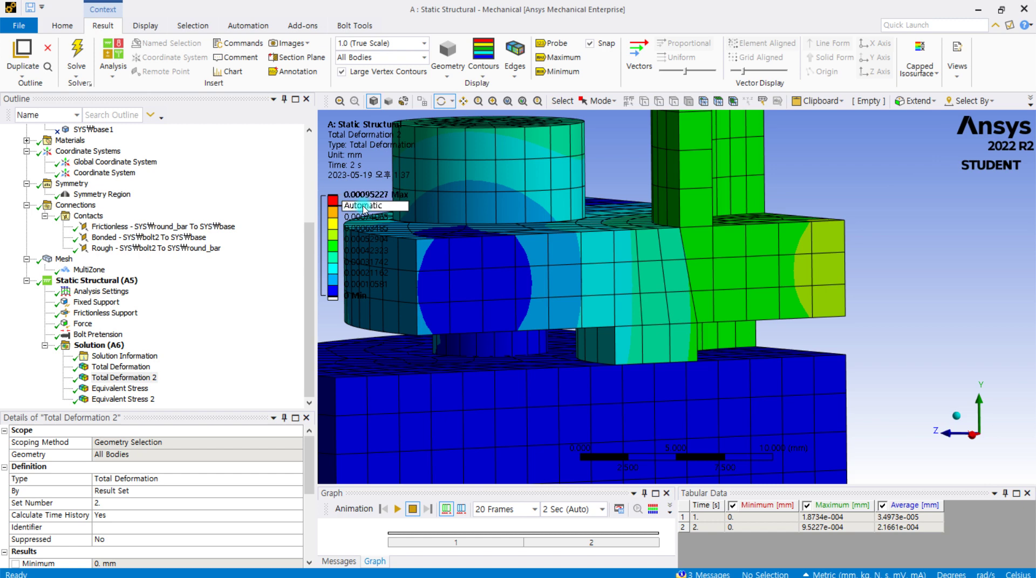
left_click(478, 223)
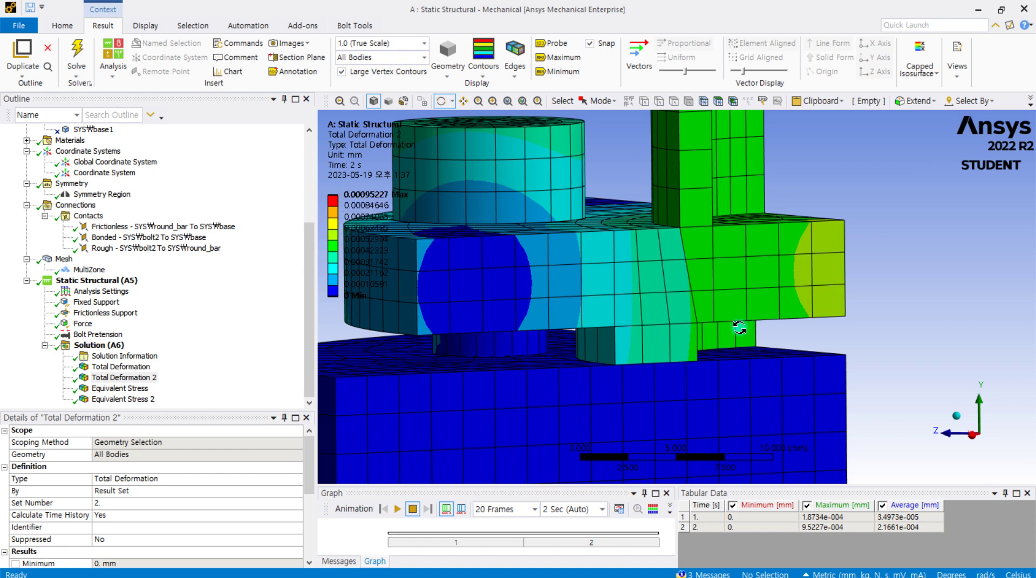
scroll(739, 328, "down", 4)
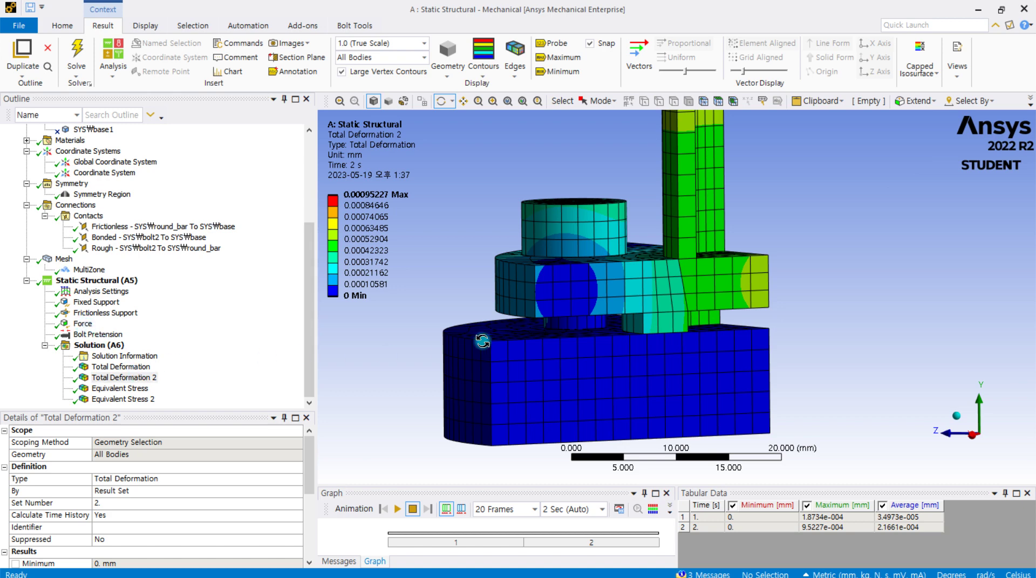
scroll(521, 309, "down", 2)
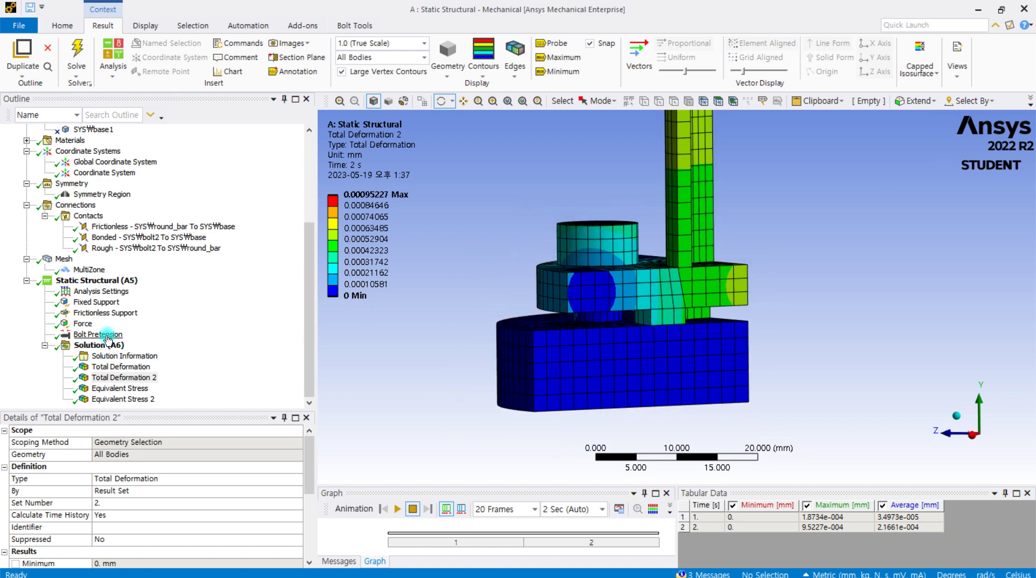
scroll(579, 307, "down", 2)
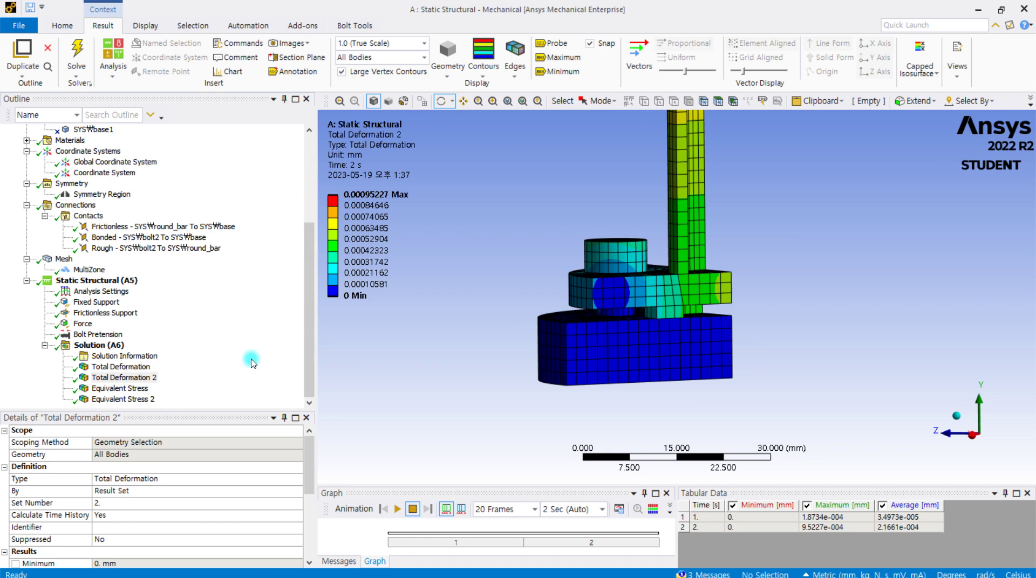
scroll(611, 291, "down", 1)
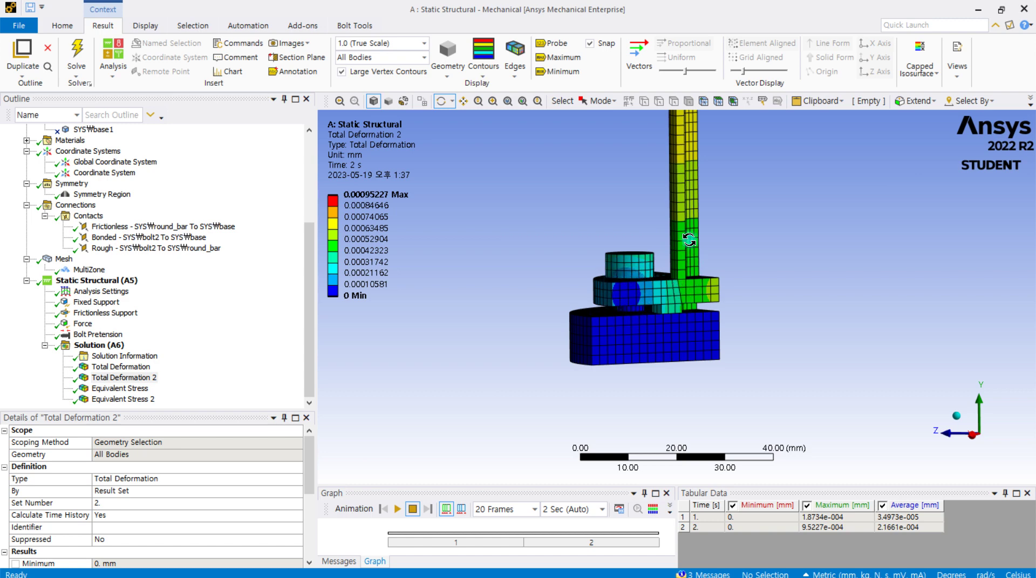
- Display the first Equivalent Stress result and mark its maximum stress location on the model
left_click(131, 390)
left_click_drag(574, 303, 505, 316)
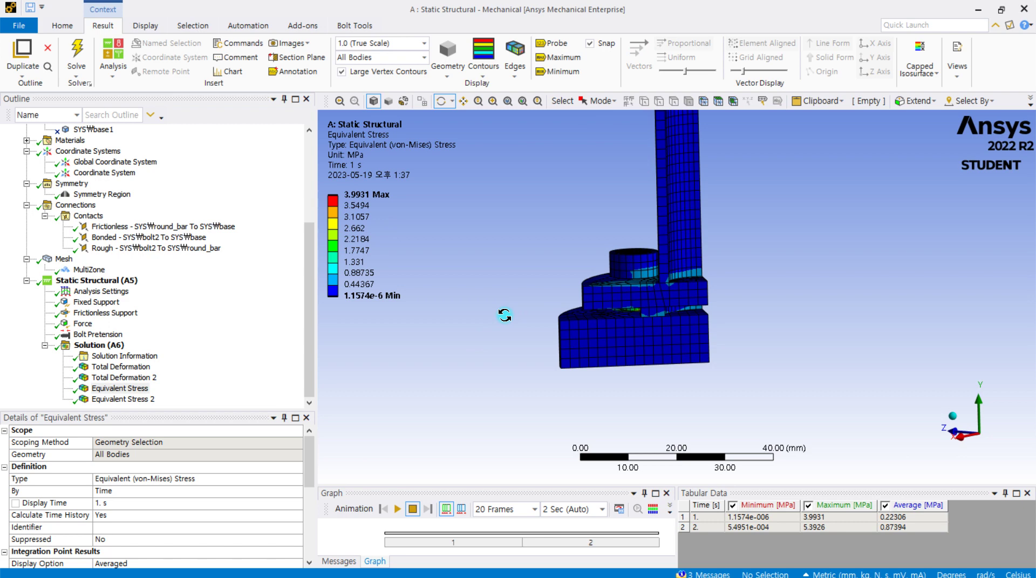
left_click_drag(601, 302, 661, 292)
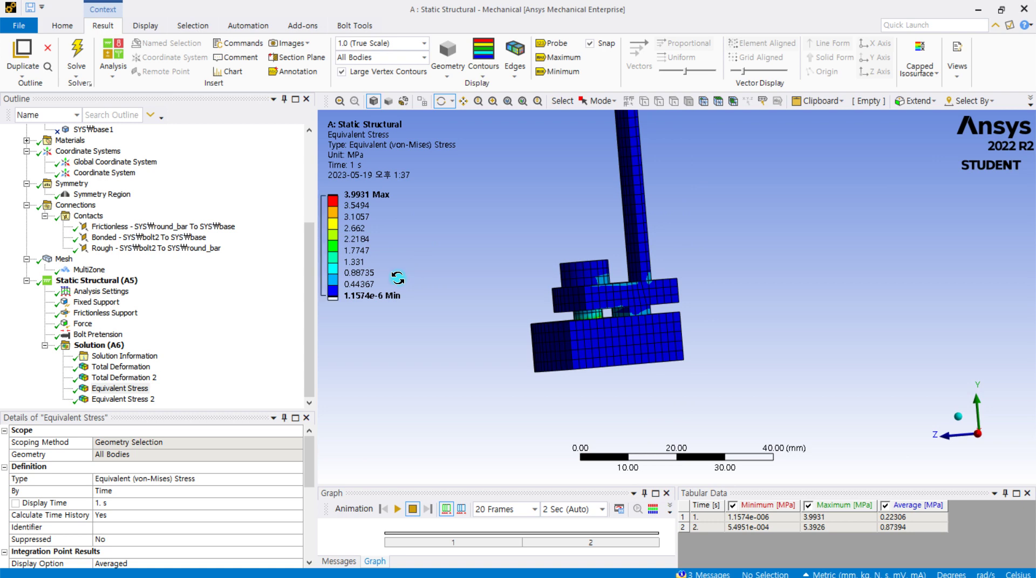
left_click(374, 195)
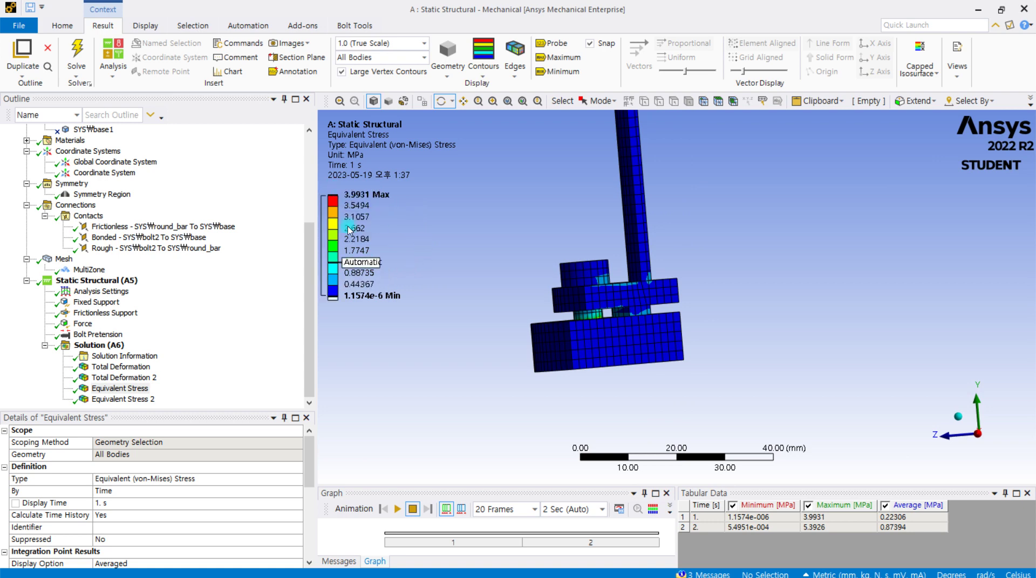
left_click_drag(524, 251, 499, 289)
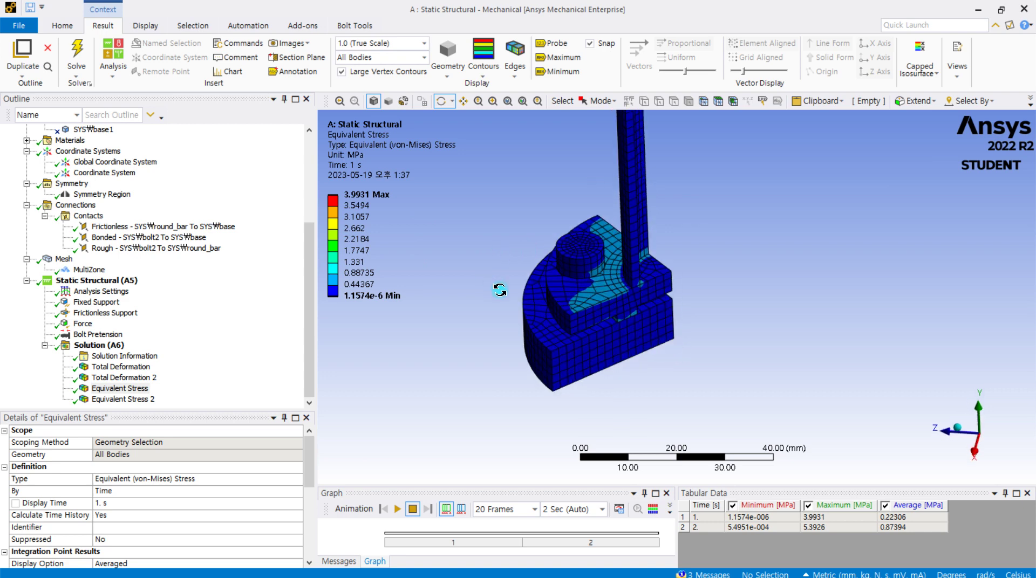
scroll(600, 257, "up", 5)
left_click_drag(527, 256, 509, 258)
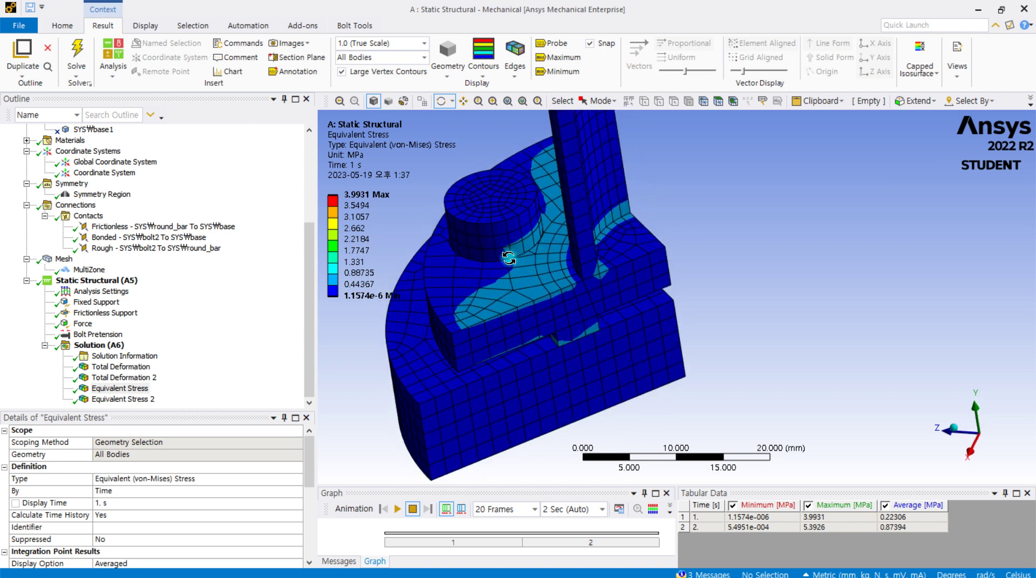
left_click(566, 59)
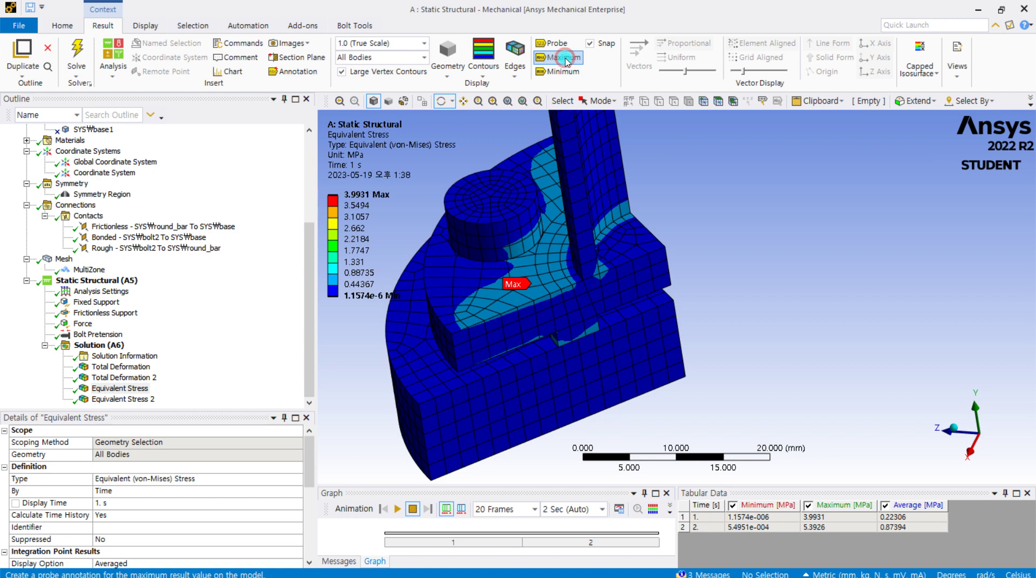
- Inspect the maximum stress location of the first Equivalent Stress result in the gap between the flange and the base
left_click_drag(495, 264, 490, 238)
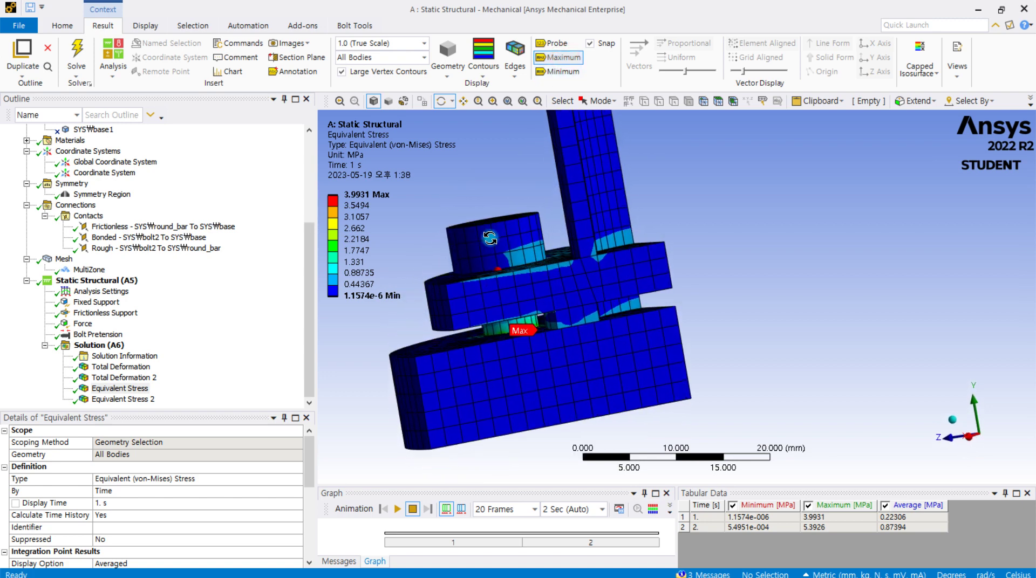
scroll(513, 294, "up", 3)
scroll(462, 365, "up", 2)
left_click_drag(461, 366, 372, 353)
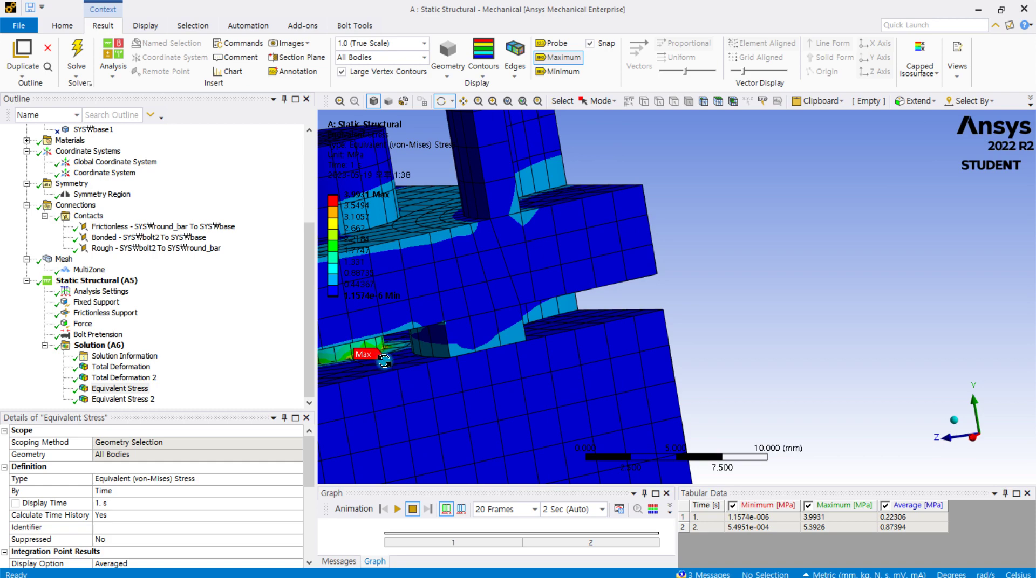
scroll(384, 361, "down", 5)
mouse_move(456, 354)
left_mouse_down()
mouse_move(469, 378)
mouse_move(461, 346)
mouse_move(520, 348)
mouse_move(459, 351)
left_mouse_up()
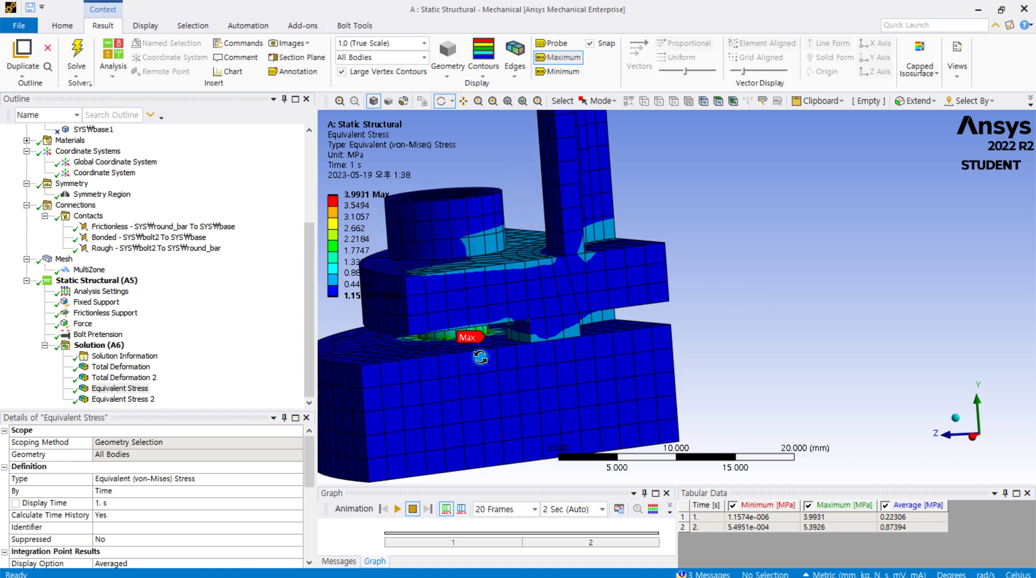
- Open the second Equivalent Stress result at 2 s and examine its maximum stress location near the bolt head
left_click(137, 400)
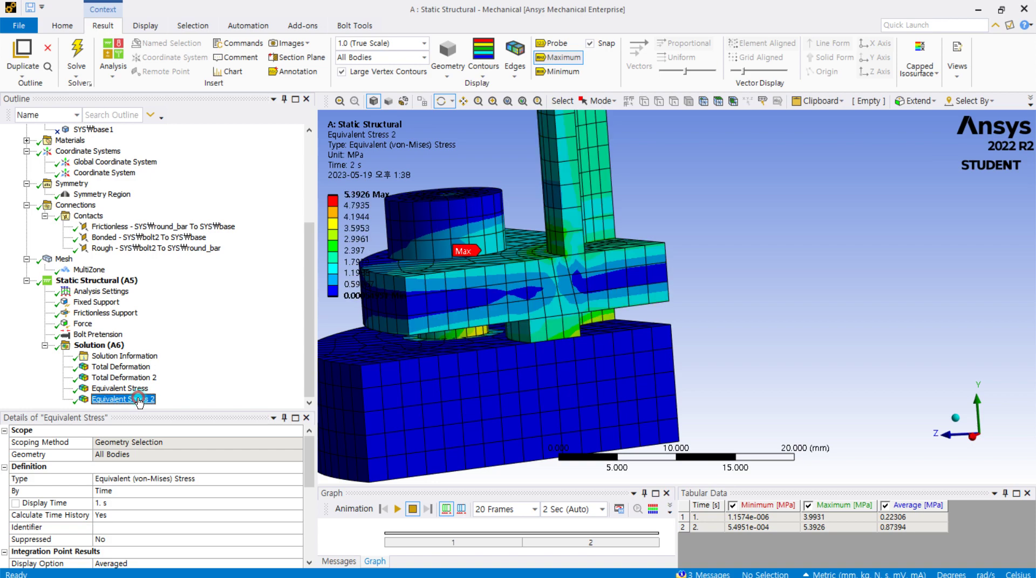
left_click_drag(461, 237, 501, 247)
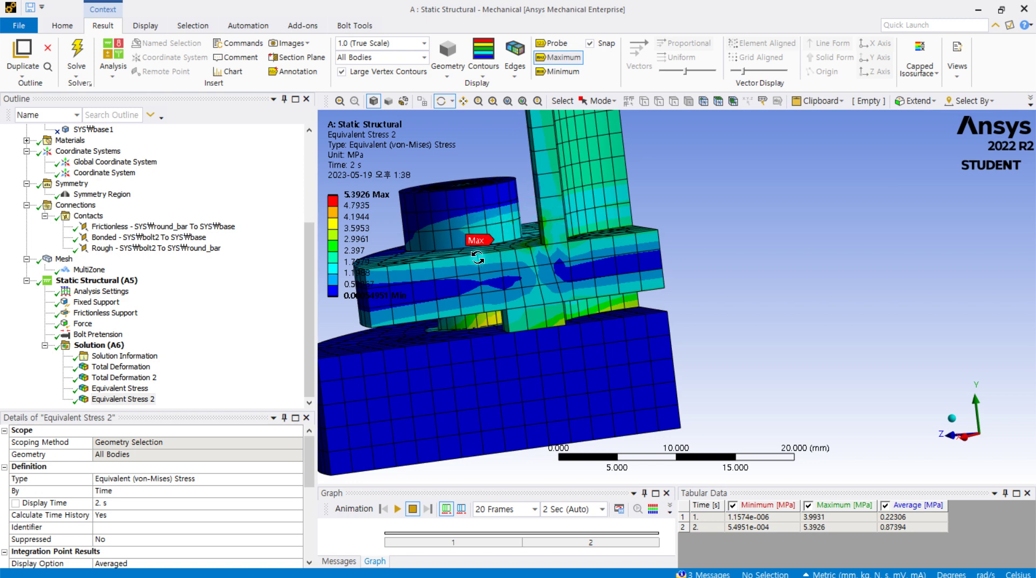
left_click_drag(498, 264, 516, 274)
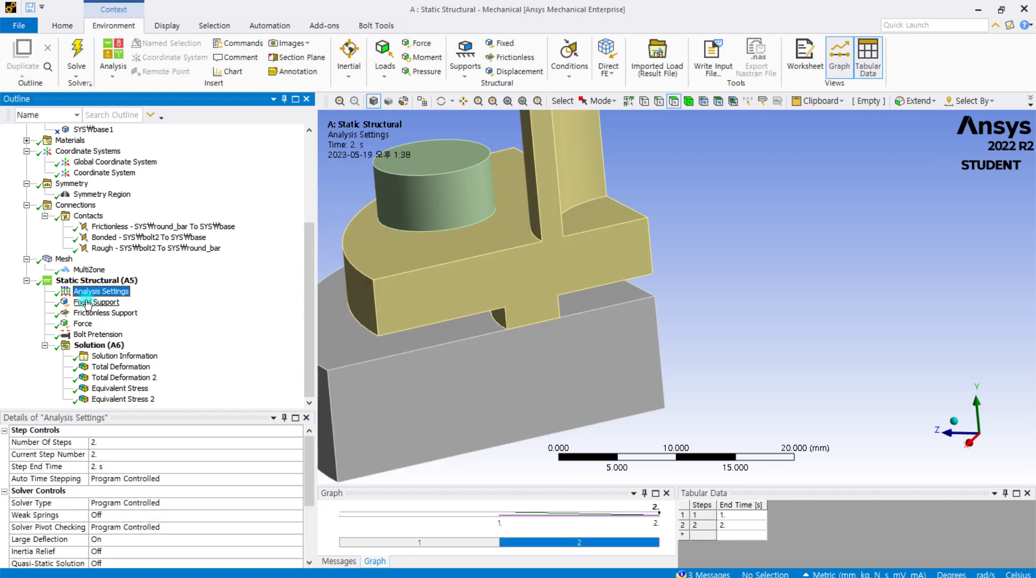
- Set the number of steps in the Analysis Settings to 3
left_click(114, 444)
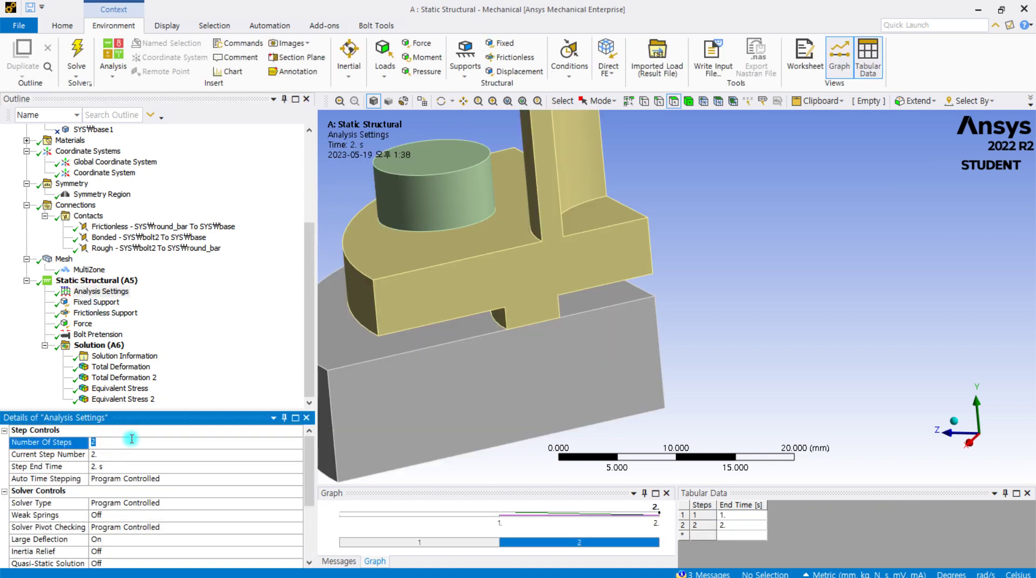
type("3")
key("Return")
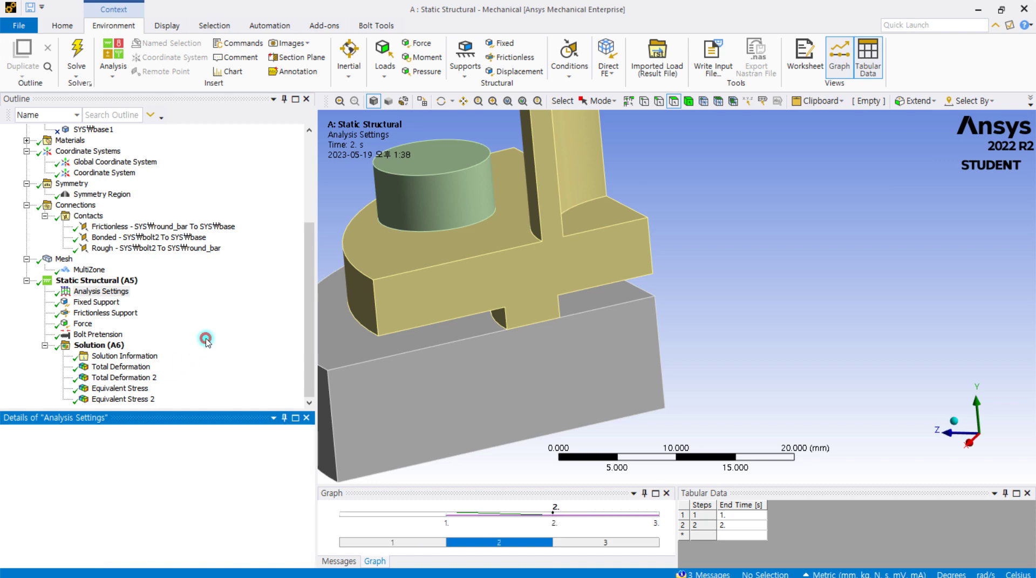
left_click(207, 345)
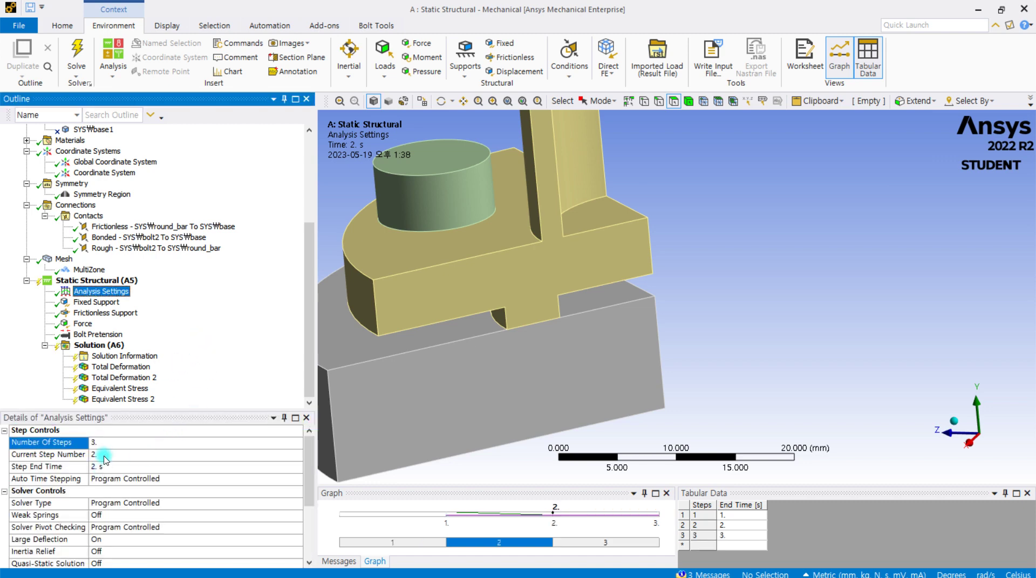
- Review the Force load's tabular values, checking the Y component for step 3
left_click(89, 344)
left_click(82, 324)
left_click(733, 522)
left_click(806, 548)
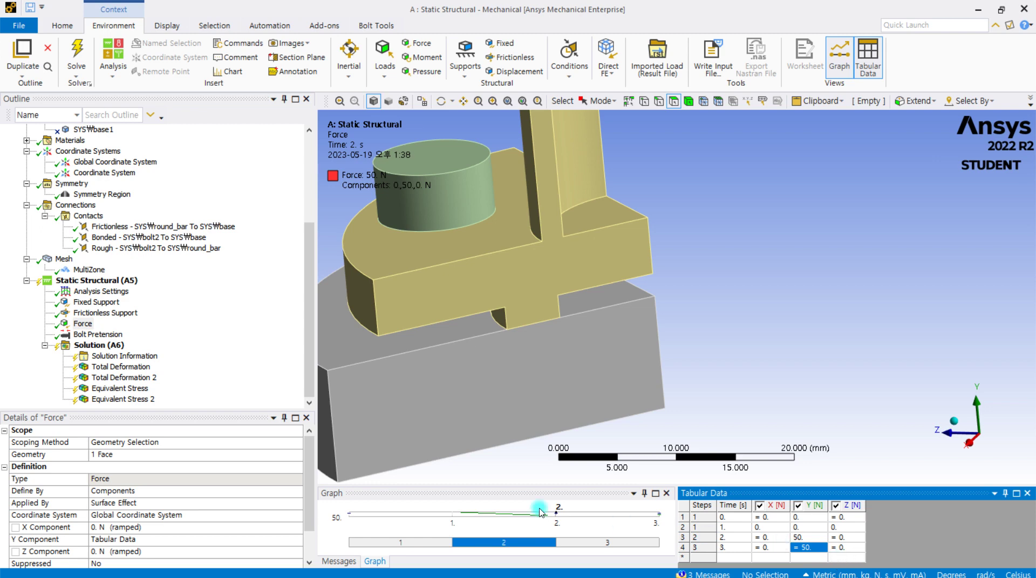
left_click(82, 325)
- Set the Bolt Pretension for step 3 to Open
left_click(85, 334)
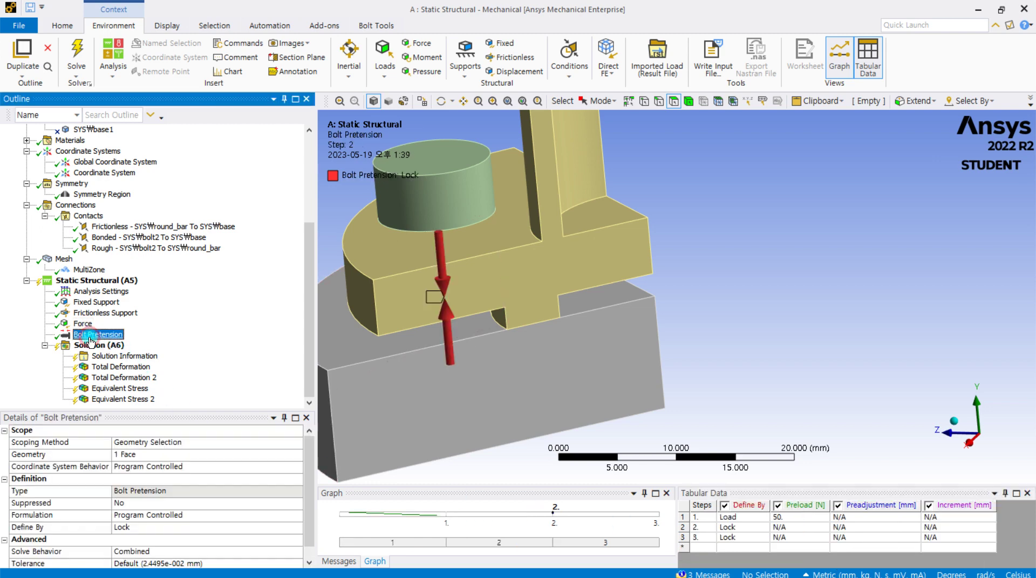
left_click(738, 538)
left_click(766, 539)
left_click(765, 539)
left_click(736, 519)
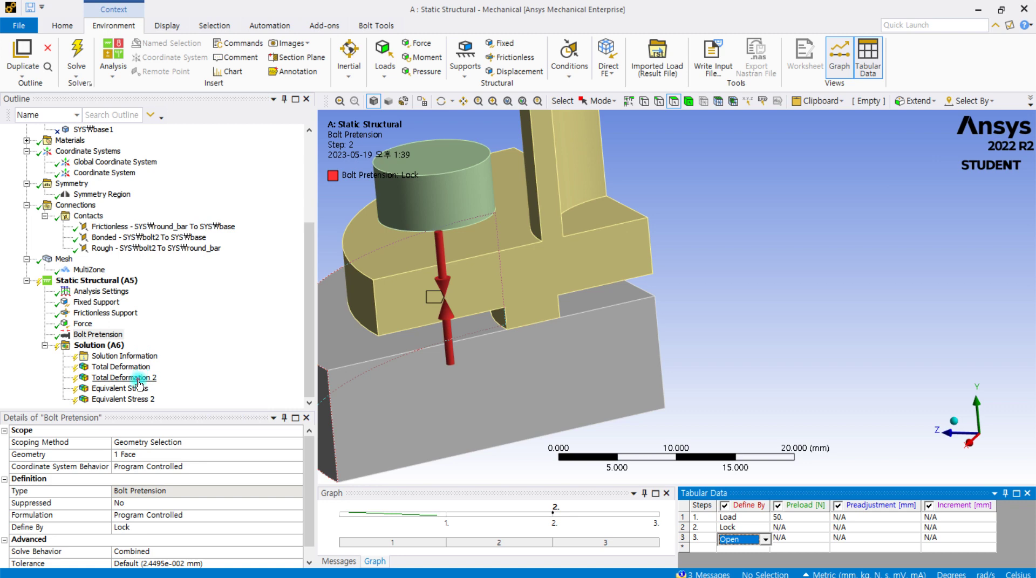
- Change the second Total Deformation result from Result Set to display by Time
left_click(138, 380)
left_click(119, 491)
left_click(297, 491)
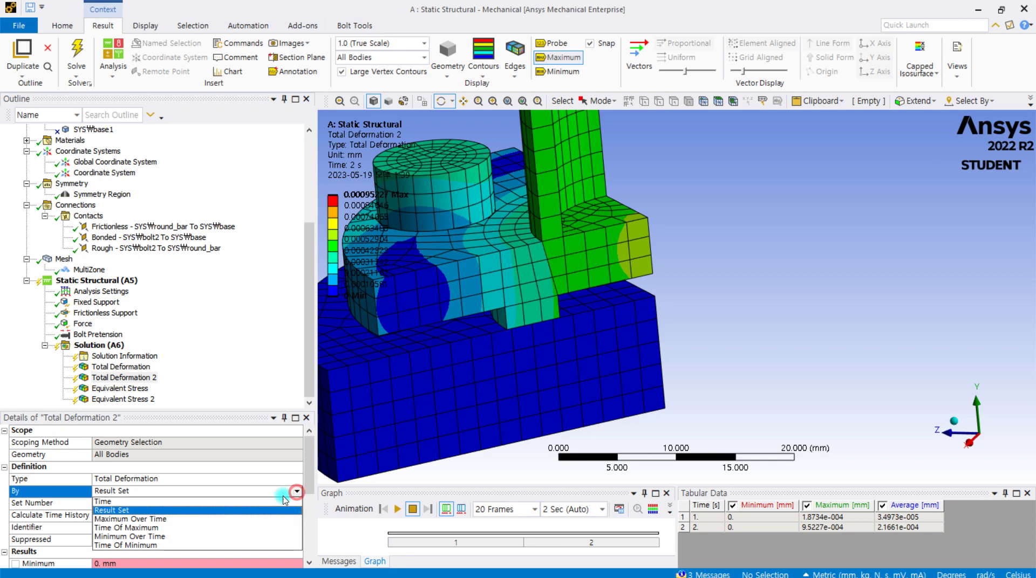
left_click(134, 502)
left_click(81, 379)
- Set the second Equivalent Stress result to display by Time at 3 s, and solve the analysis
left_click(107, 400)
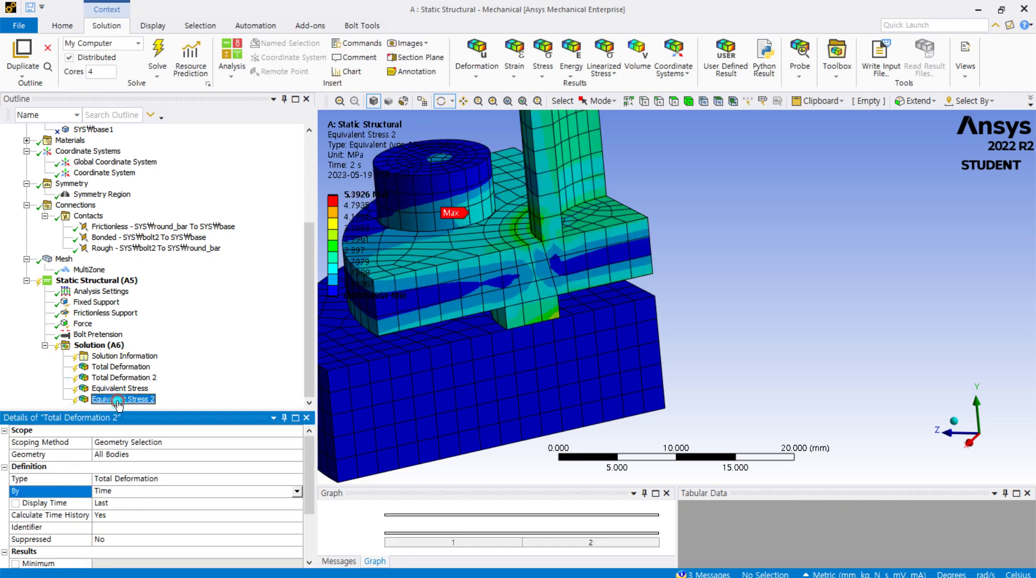
left_click(111, 505)
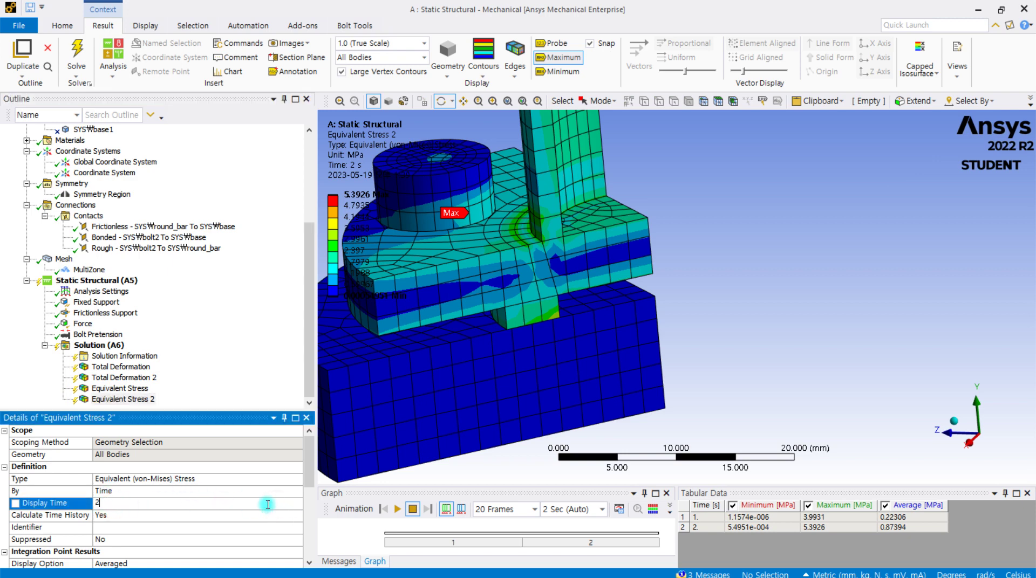
left_click(236, 491)
left_click(297, 491)
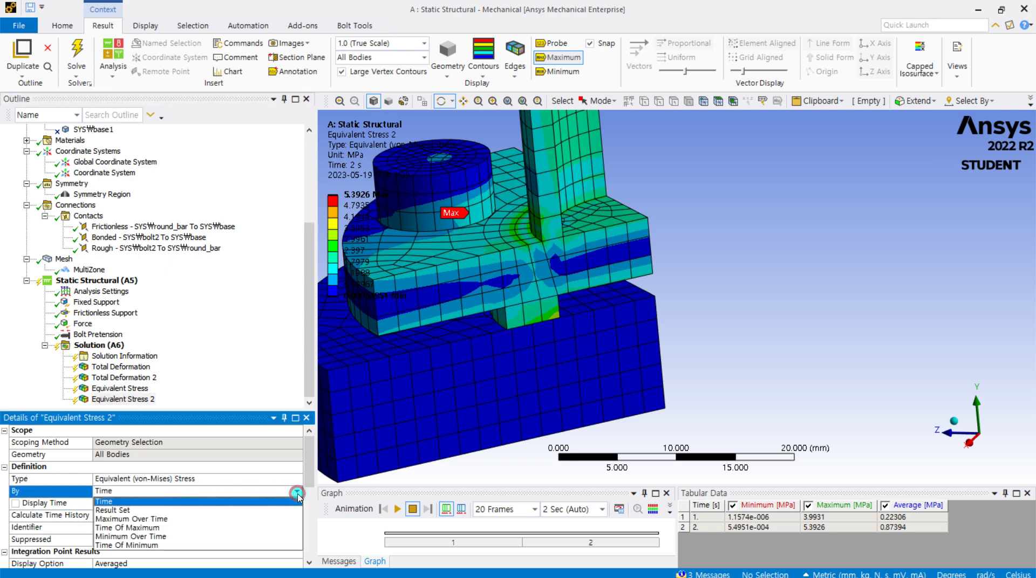
left_click(225, 511)
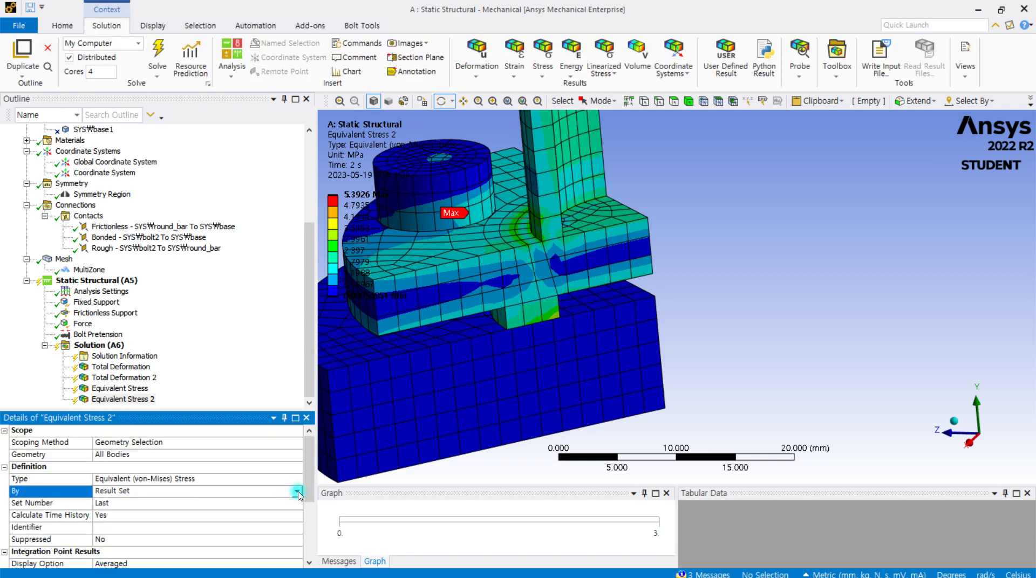
left_click(297, 492)
left_click(215, 502)
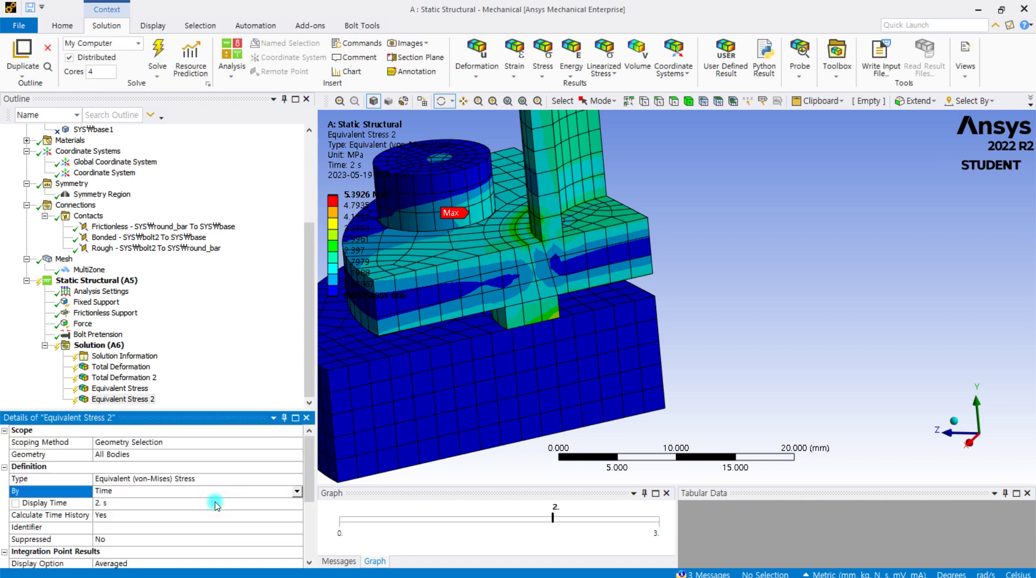
left_click(174, 505)
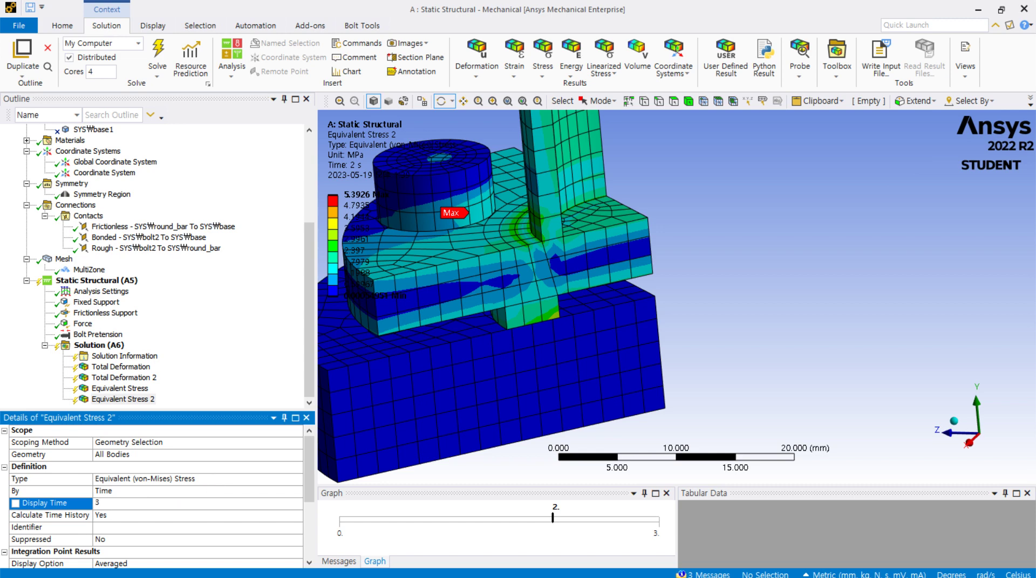
left_click(221, 369)
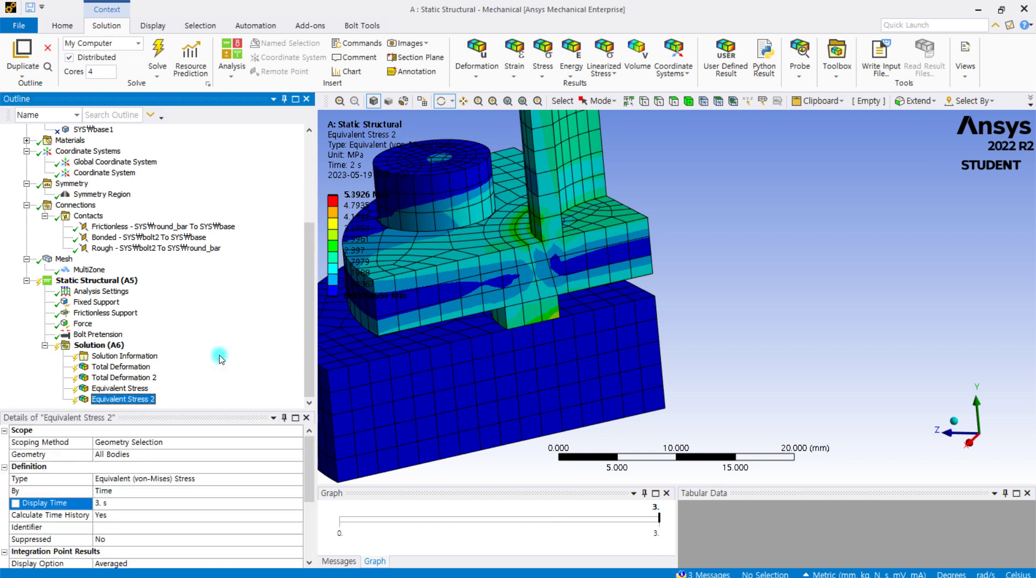
left_click(158, 54)
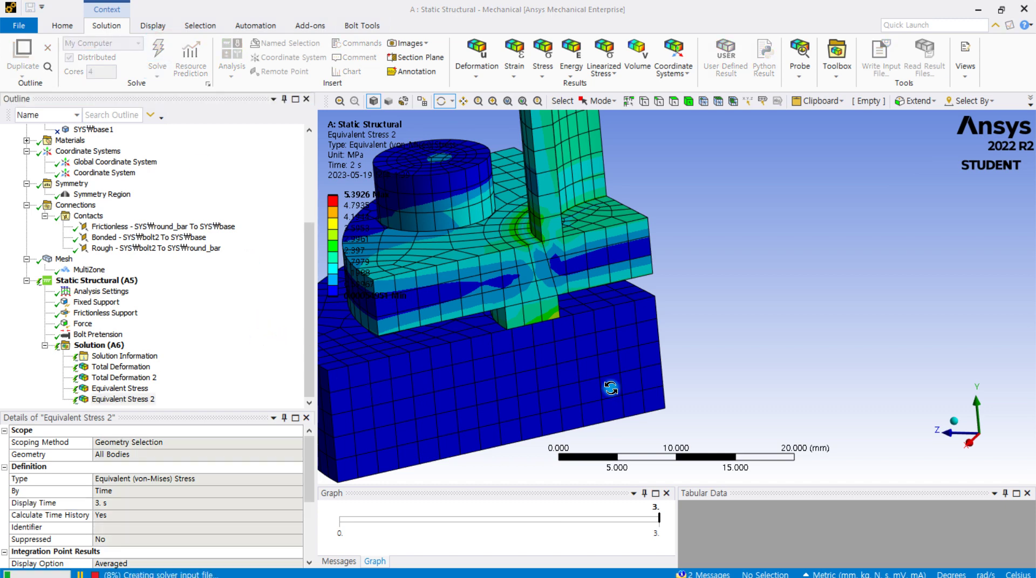
- Examine the second Equivalent Stress result at 3 s from below, around the bolt hole in the base's underside
left_click_drag(608, 387, 599, 291)
scroll(659, 211, "down", 2)
left_click_drag(658, 211, 600, 245)
scroll(633, 233, "up", 2)
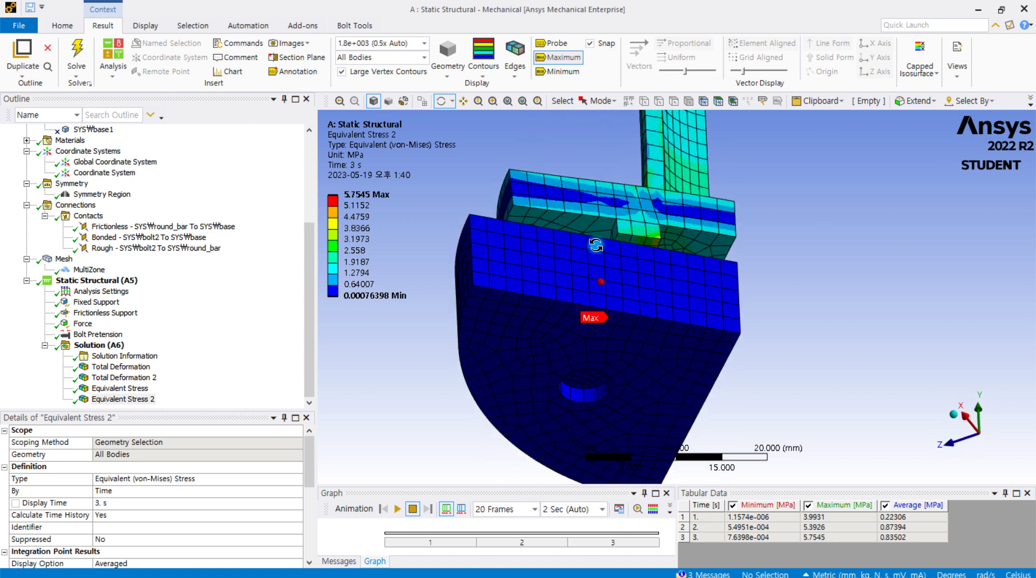
scroll(562, 396, "up", 3)
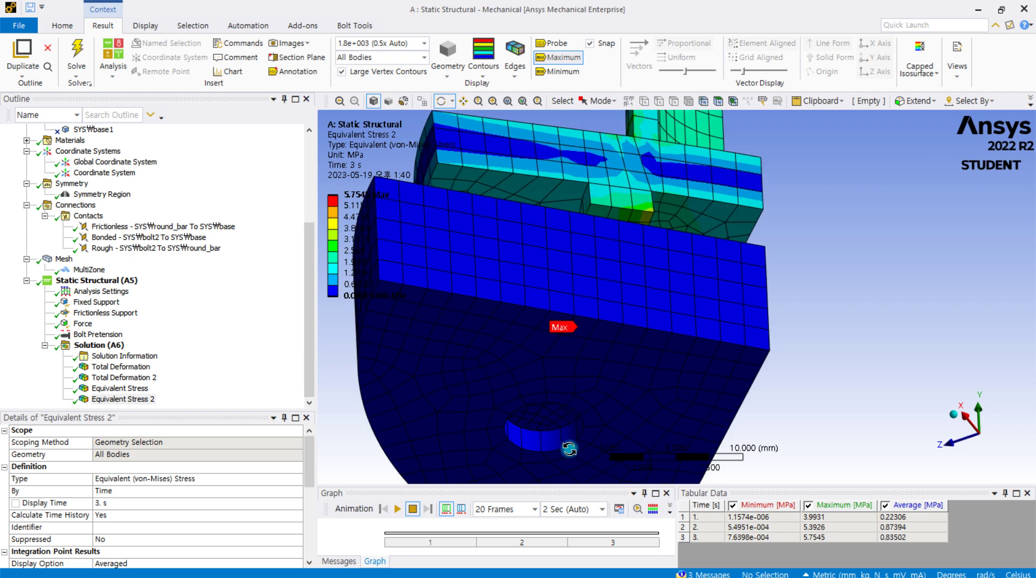
middle_click_drag(569, 448, 598, 375, "ctrl")
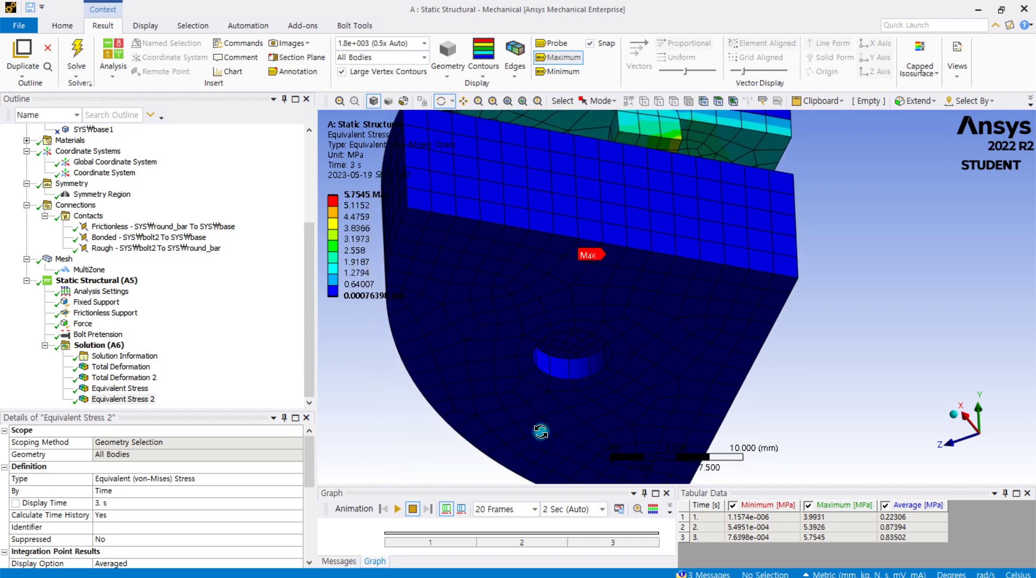
- Animate the second Equivalent Stress result and inspect the bolt hole in the base's underside up close
left_click(399, 510)
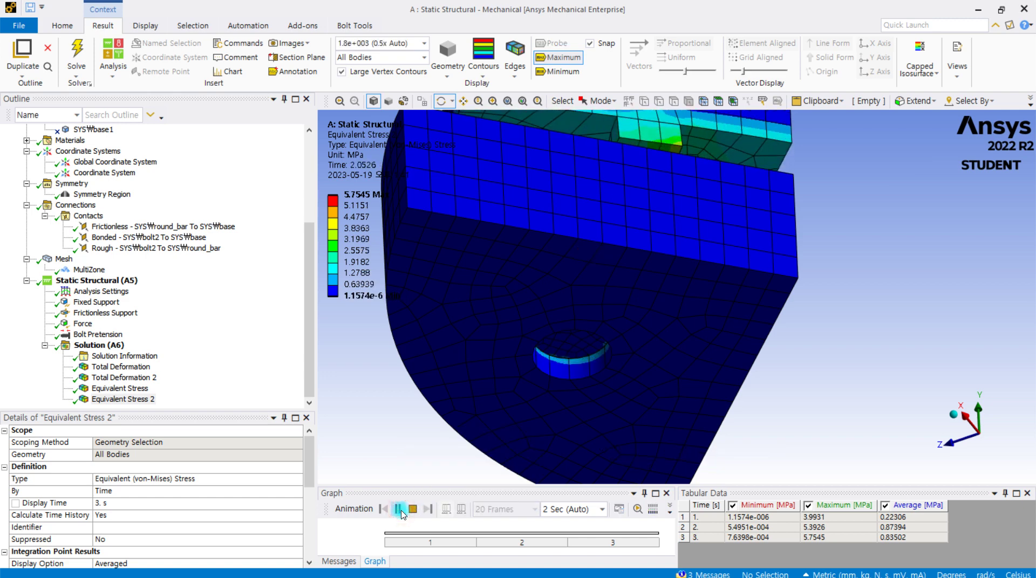
scroll(552, 377, "up", 5)
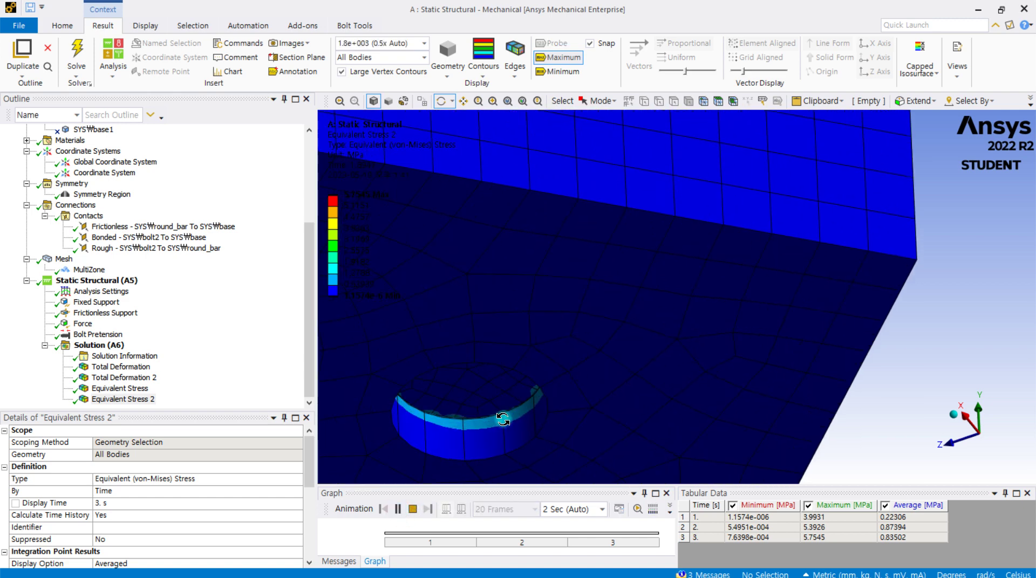
scroll(502, 429, "down", 3)
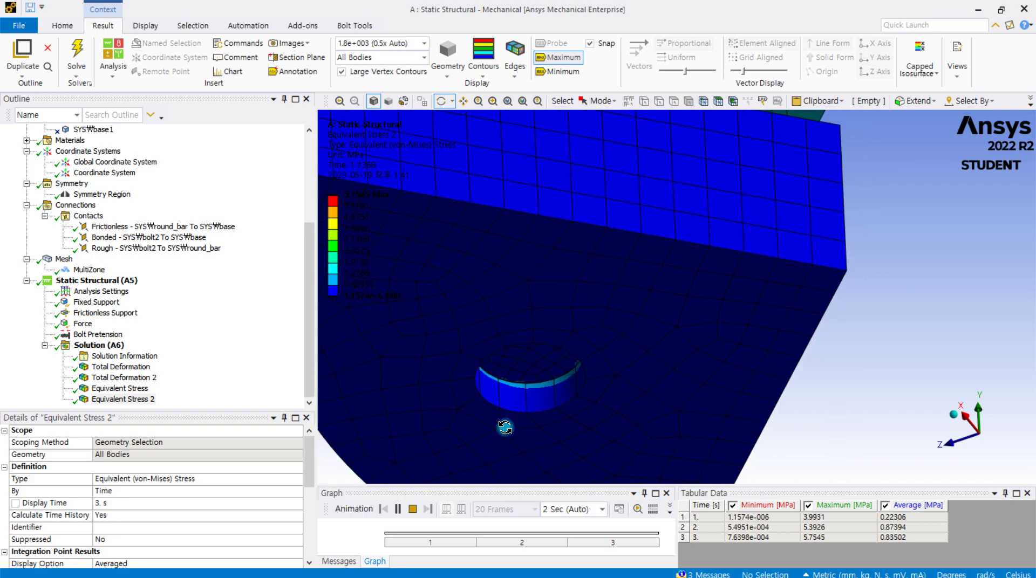
- Watch the stress animation from the side at the bolt shank and the flange-to-base gap, and stop the playback
left_click_drag(538, 379, 554, 280)
scroll(558, 286, "down", 3)
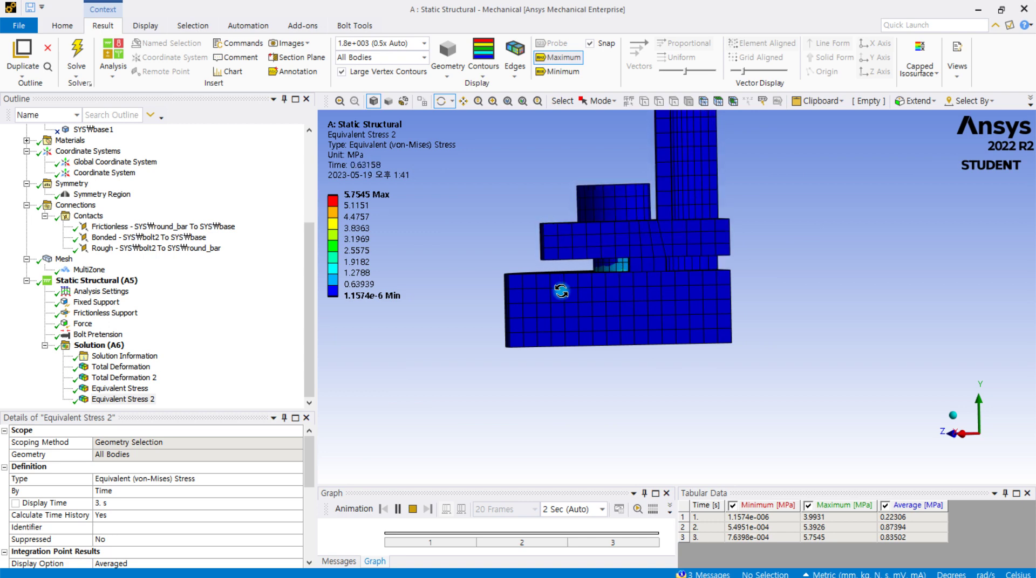
left_click_drag(561, 291, 640, 269)
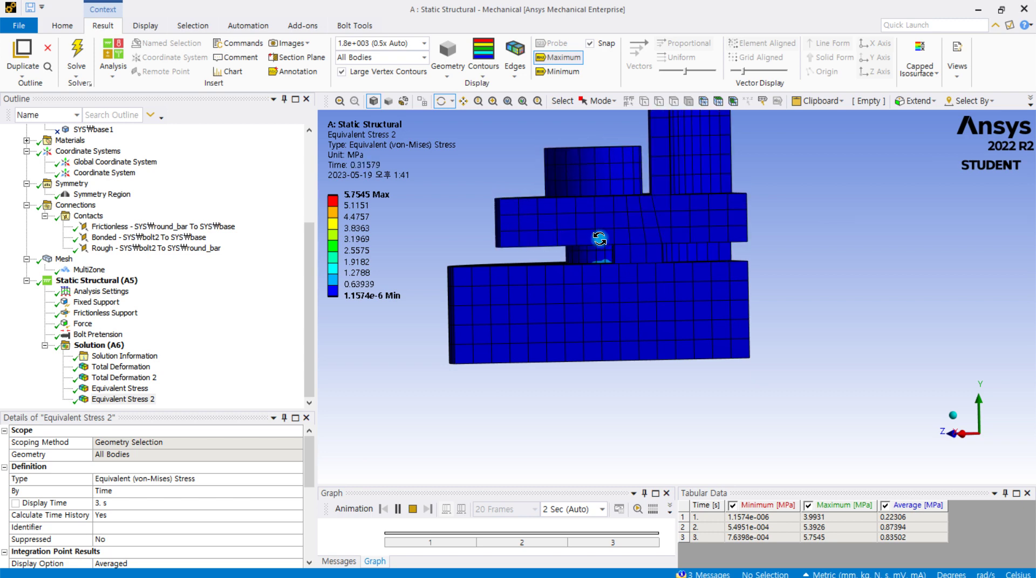
scroll(600, 238, "up", 3)
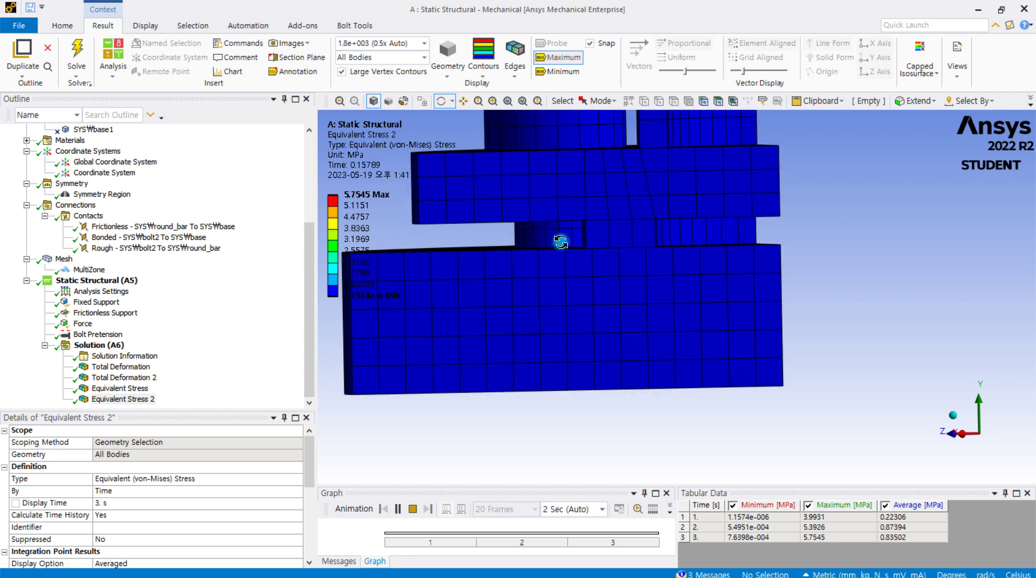
scroll(531, 212, "up", 2)
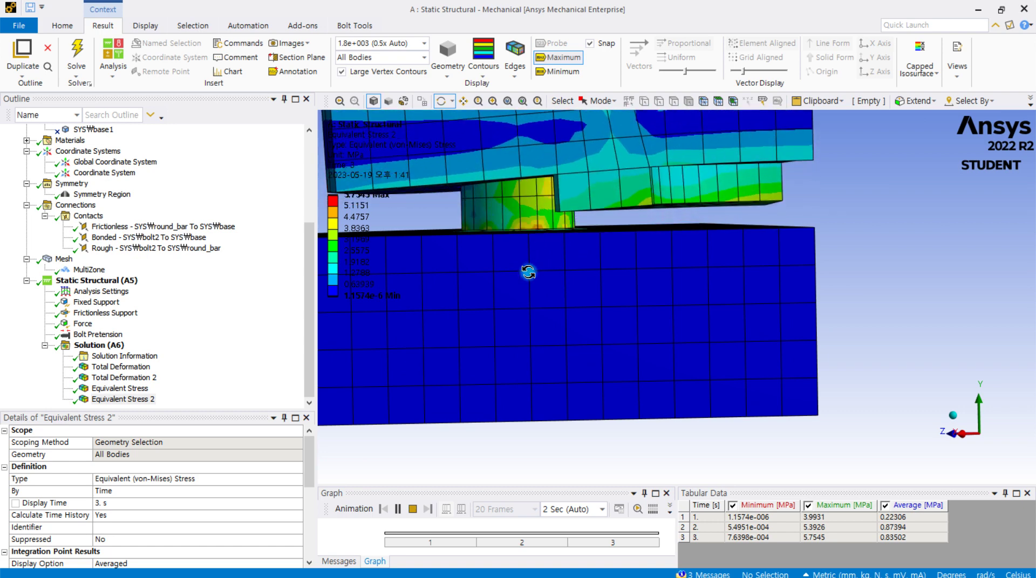
scroll(528, 272, "down", 8)
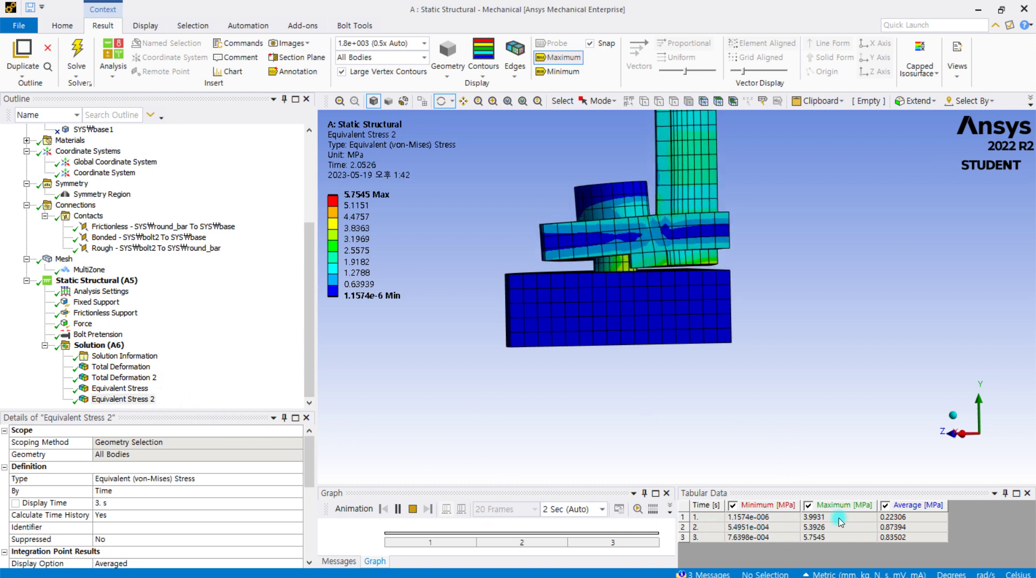
left_click(412, 507)
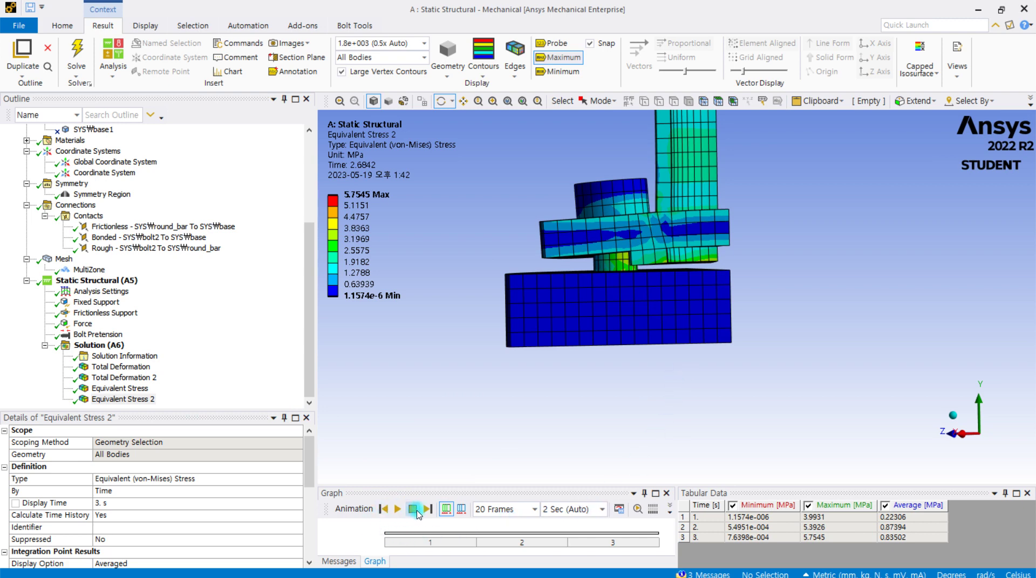
left_click(414, 508)
- Enlarge the result graph to view the stress history over the three steps, and open the second Total Deformation result
left_click_drag(481, 487, 491, 394)
left_click(492, 466)
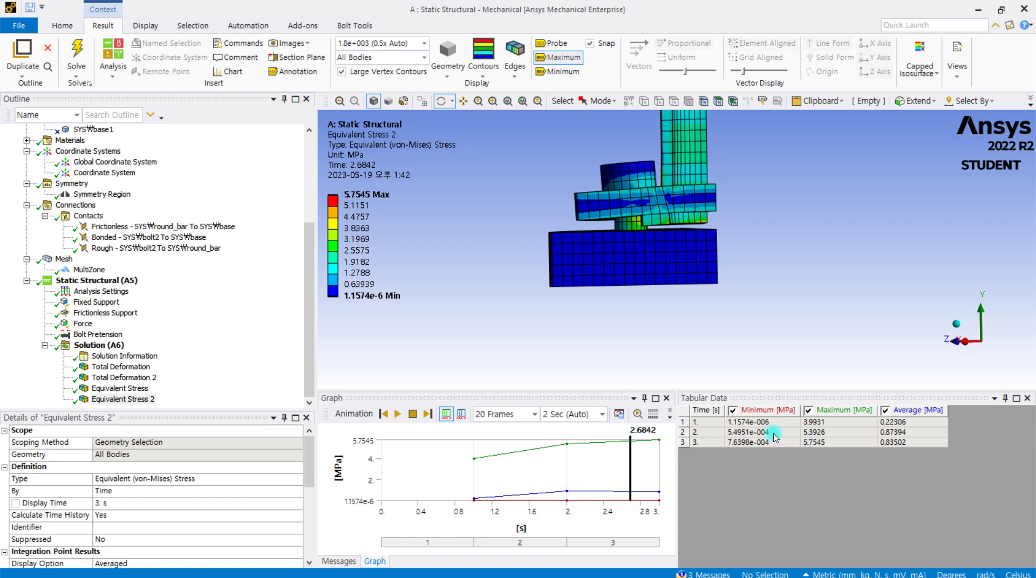
left_click(124, 378)
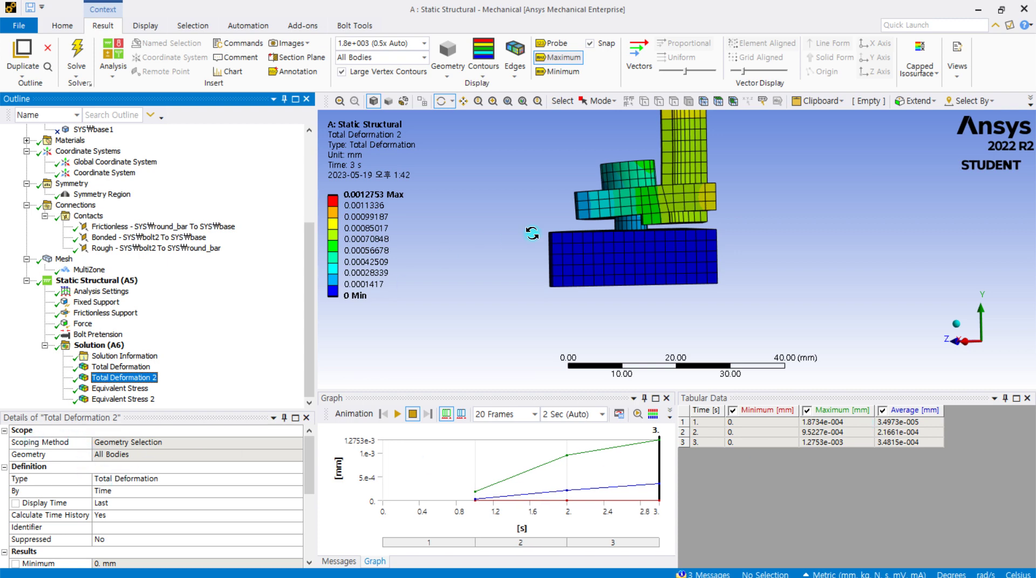
- Change the second Total Deformation result's type to Directional Deformation and orient it along the Y Axis
left_click(171, 478)
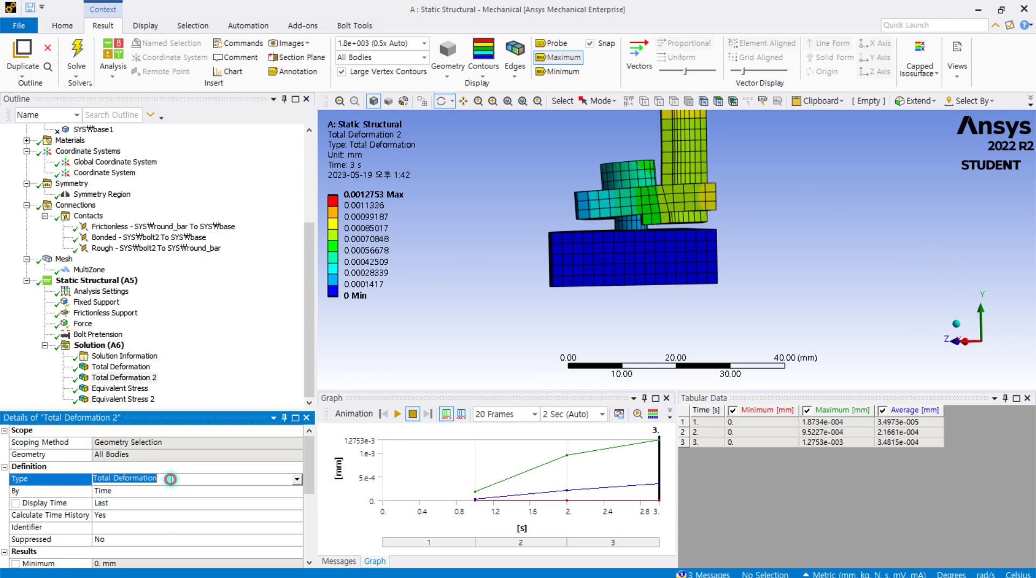
left_click(297, 479)
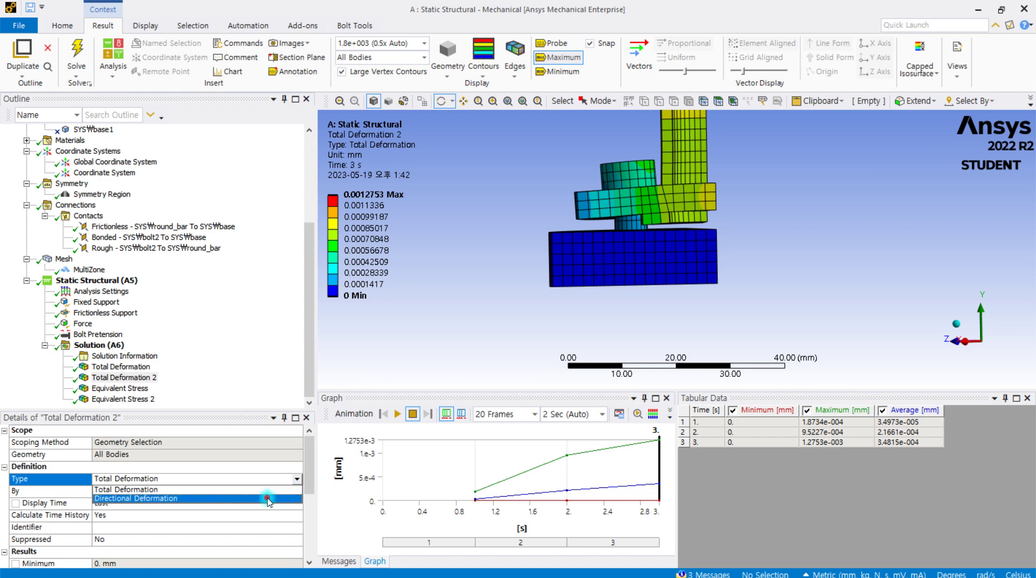
left_click(268, 500)
left_click(169, 491)
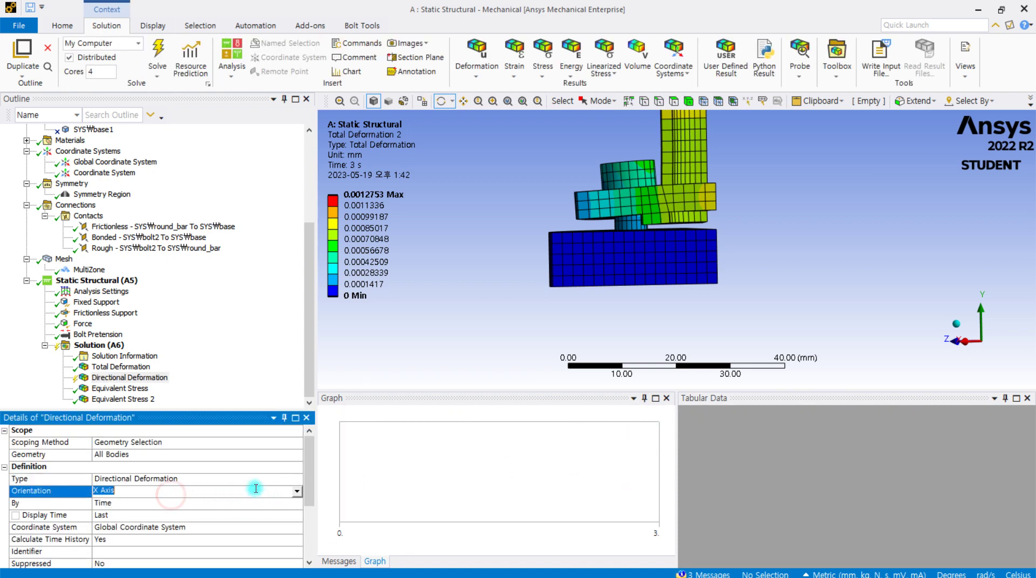
left_click(297, 490)
left_click(240, 514)
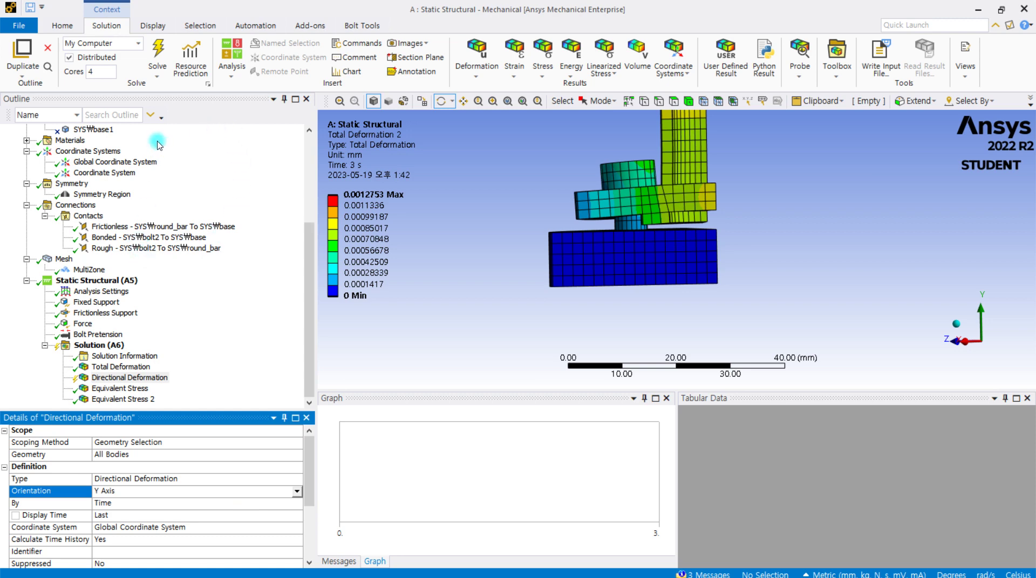
- Retrieve the Directional Deformation result and check its tabular values over the three steps
right_click(119, 378)
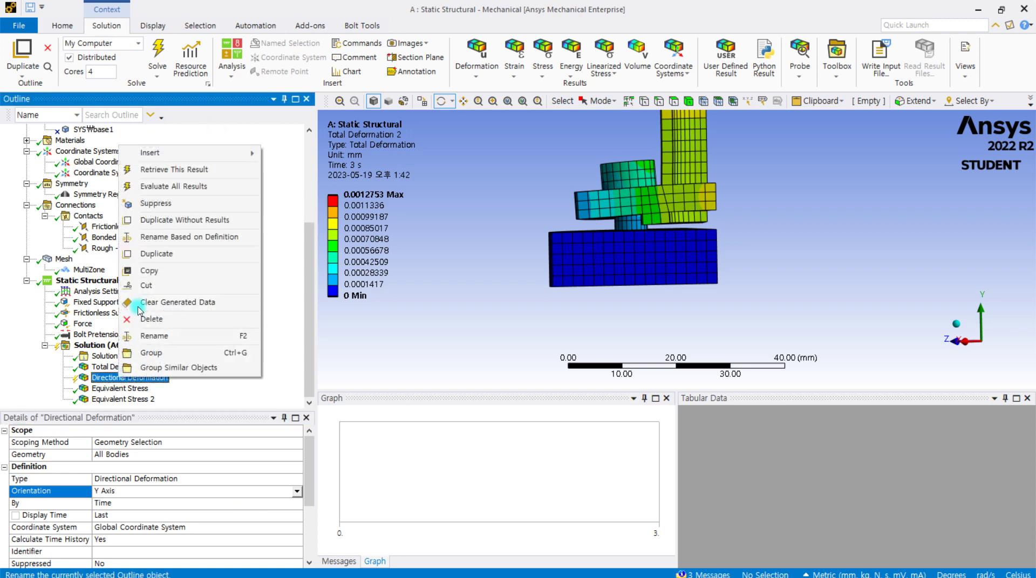
left_click(178, 169)
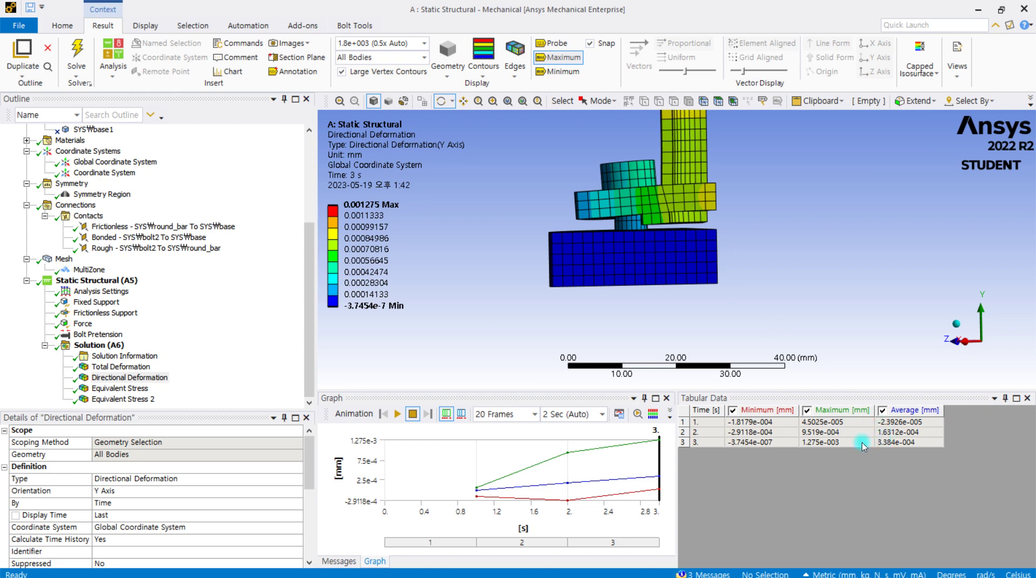
left_click(693, 430)
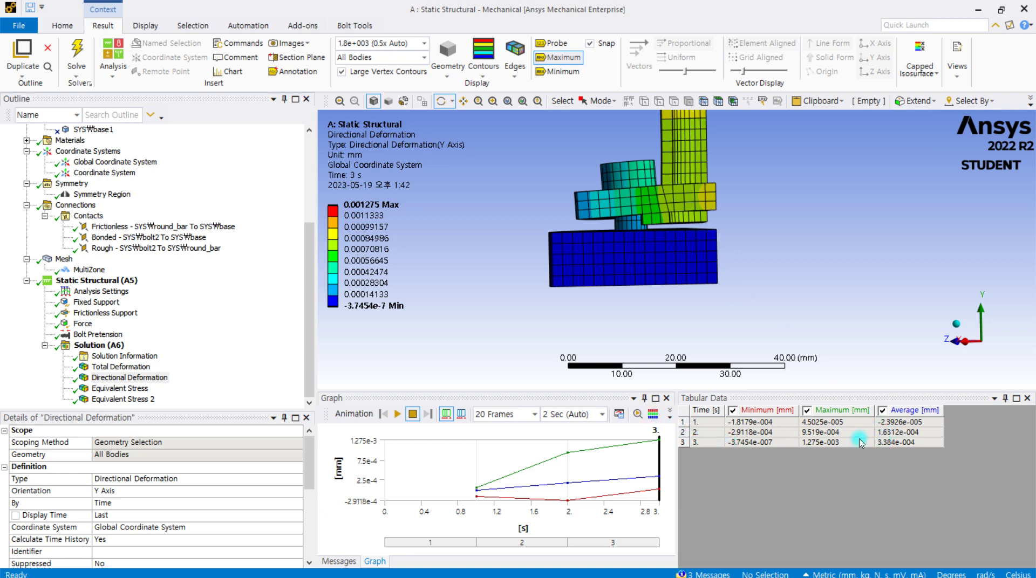